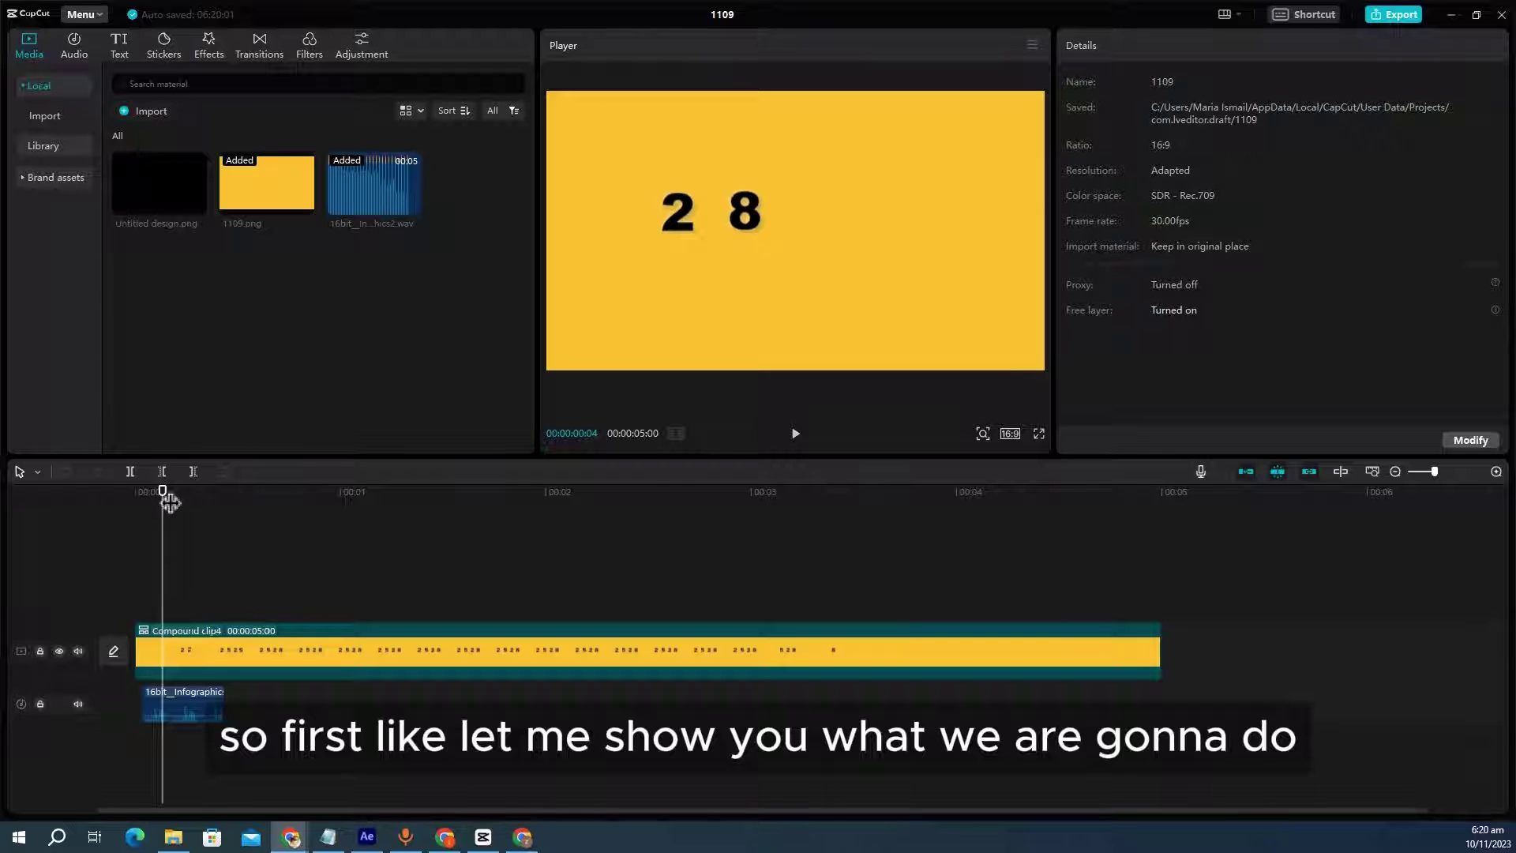
- Play the finished rolling-number animation from the start of the timeline
left_click_drag(169, 502, 124, 506)
key("space")
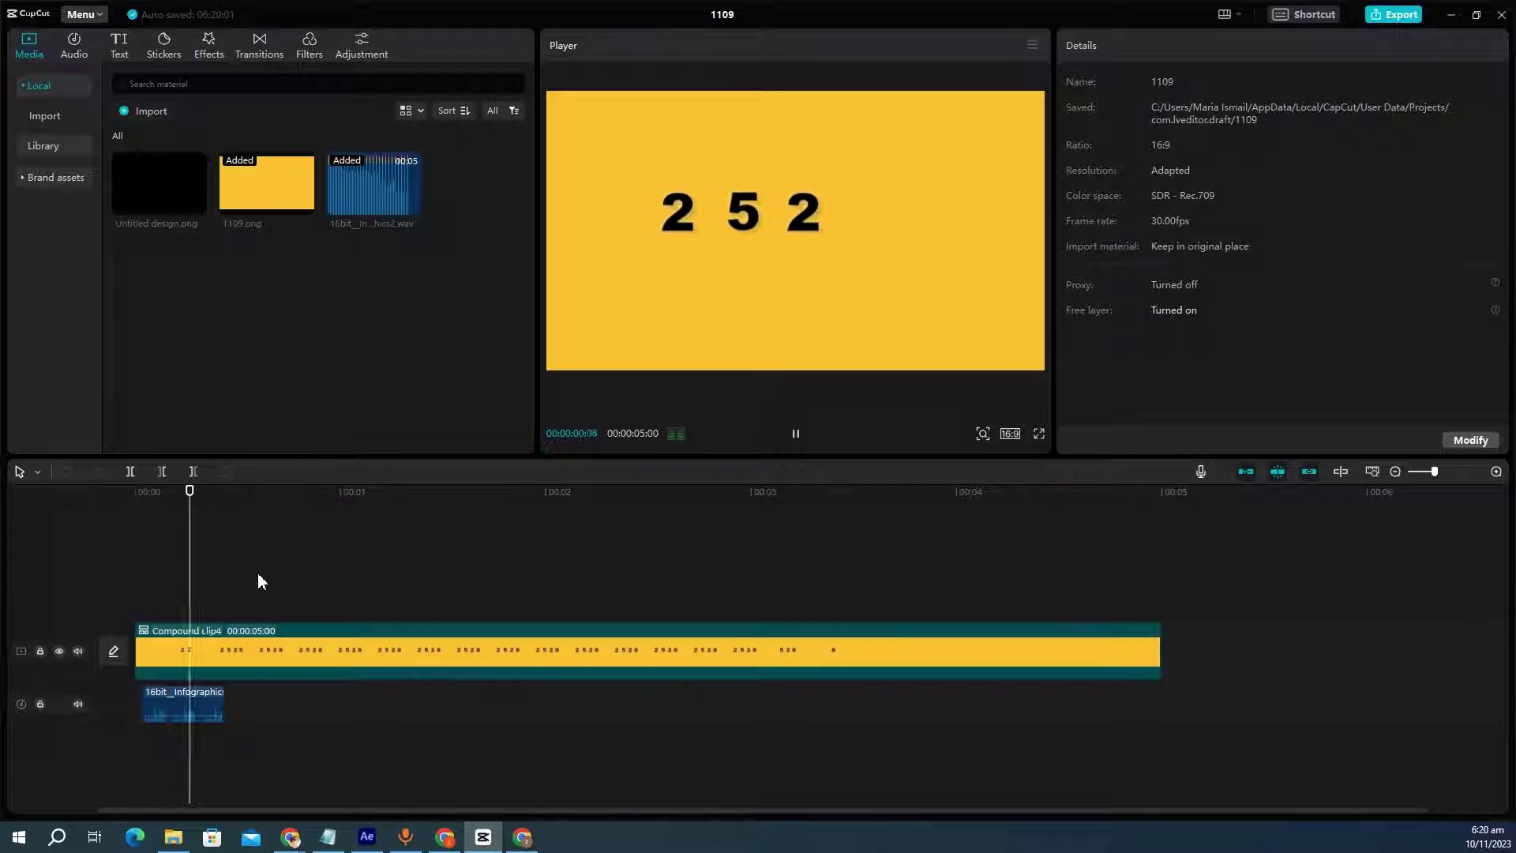
key("space")
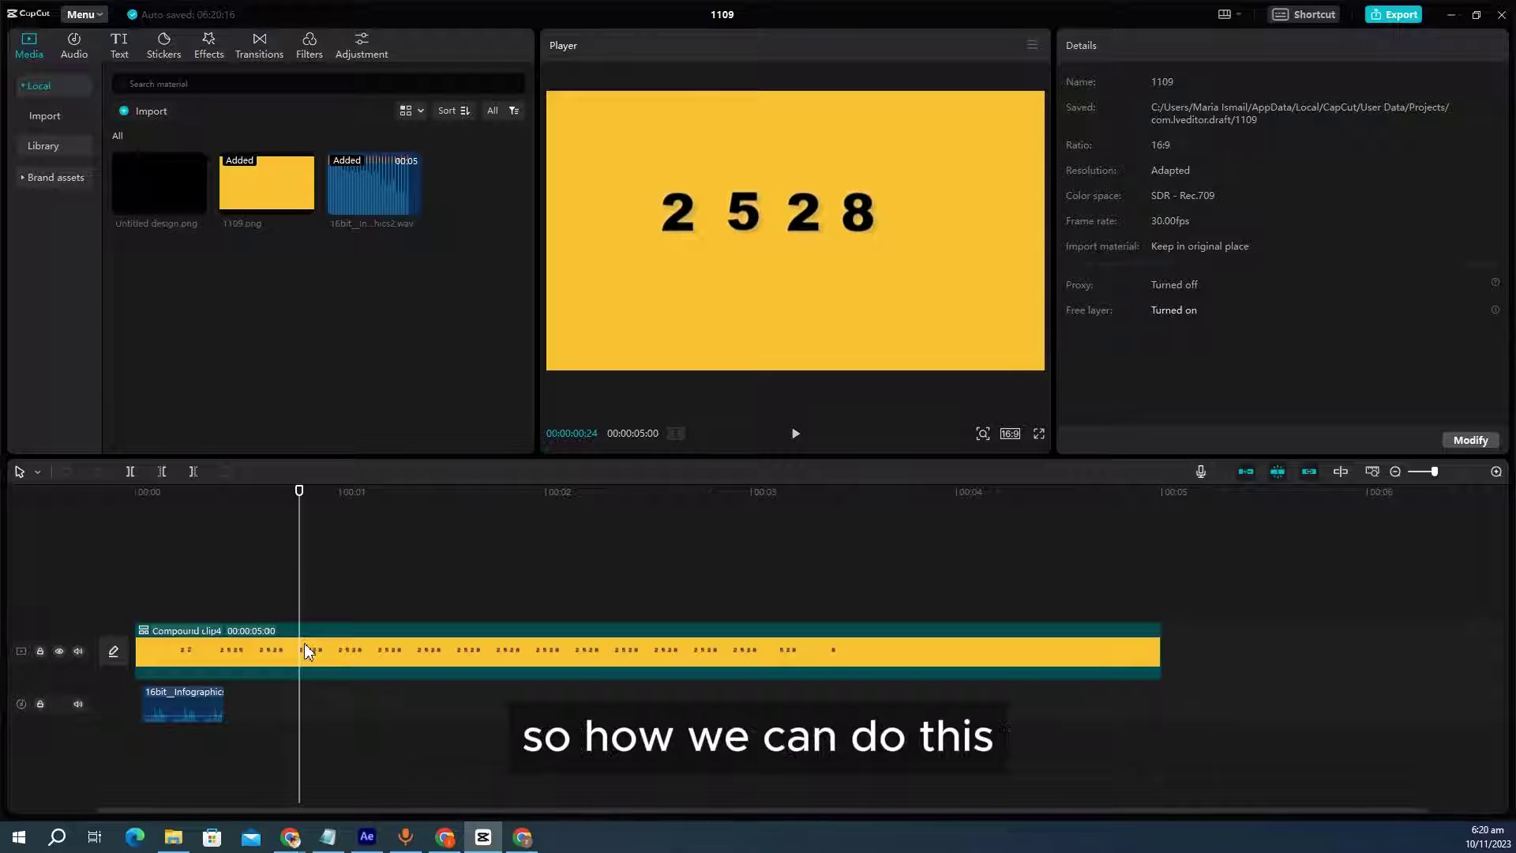
- Split the compound clip at 00:00:00:24, delete the remainder, and place the 1109.png background directly after it
key("ctrl+b")
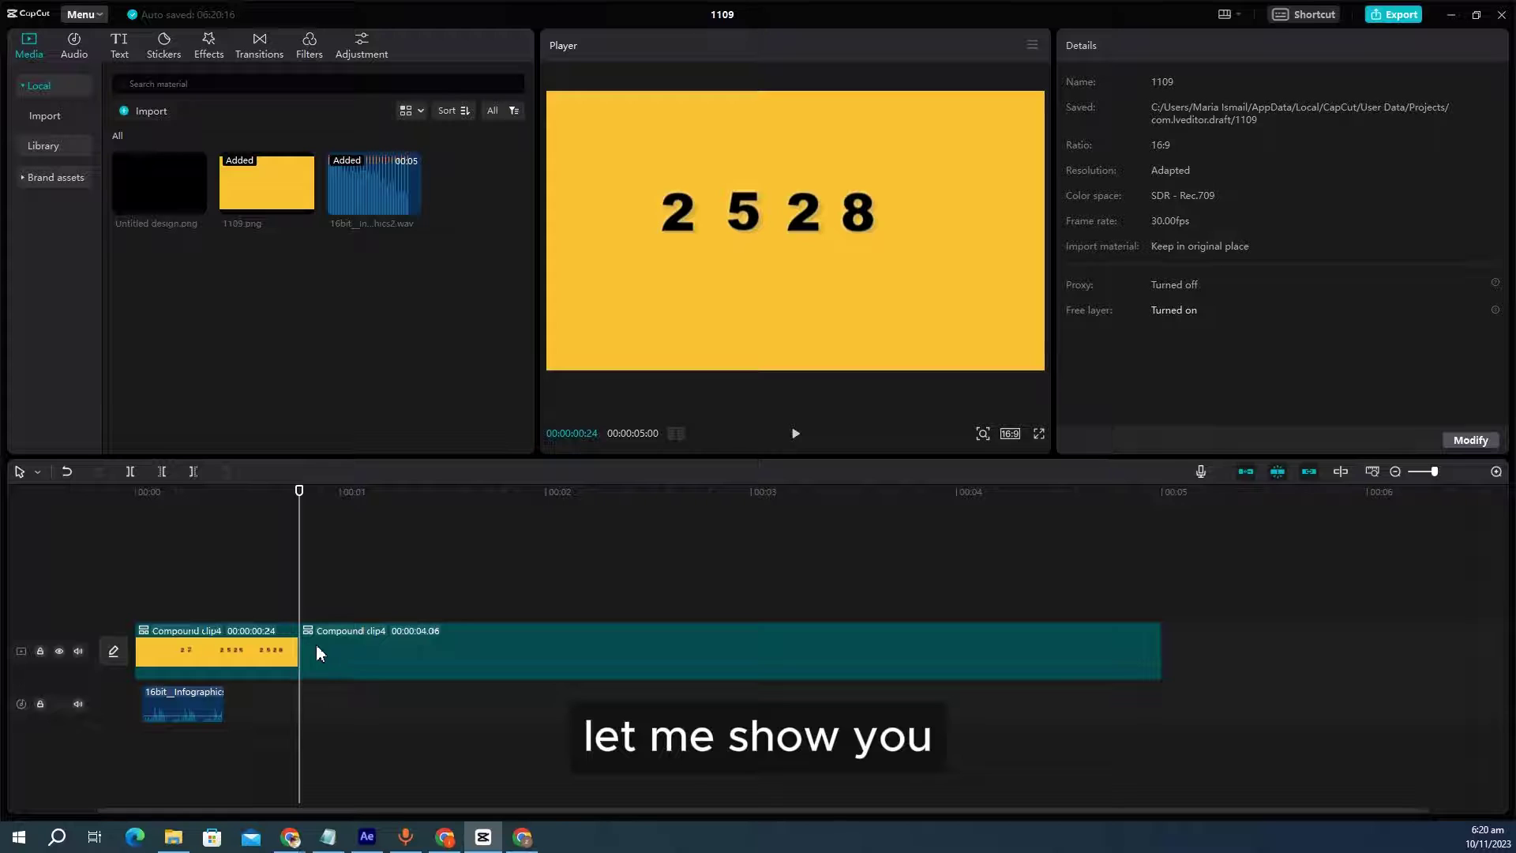
left_click(318, 645)
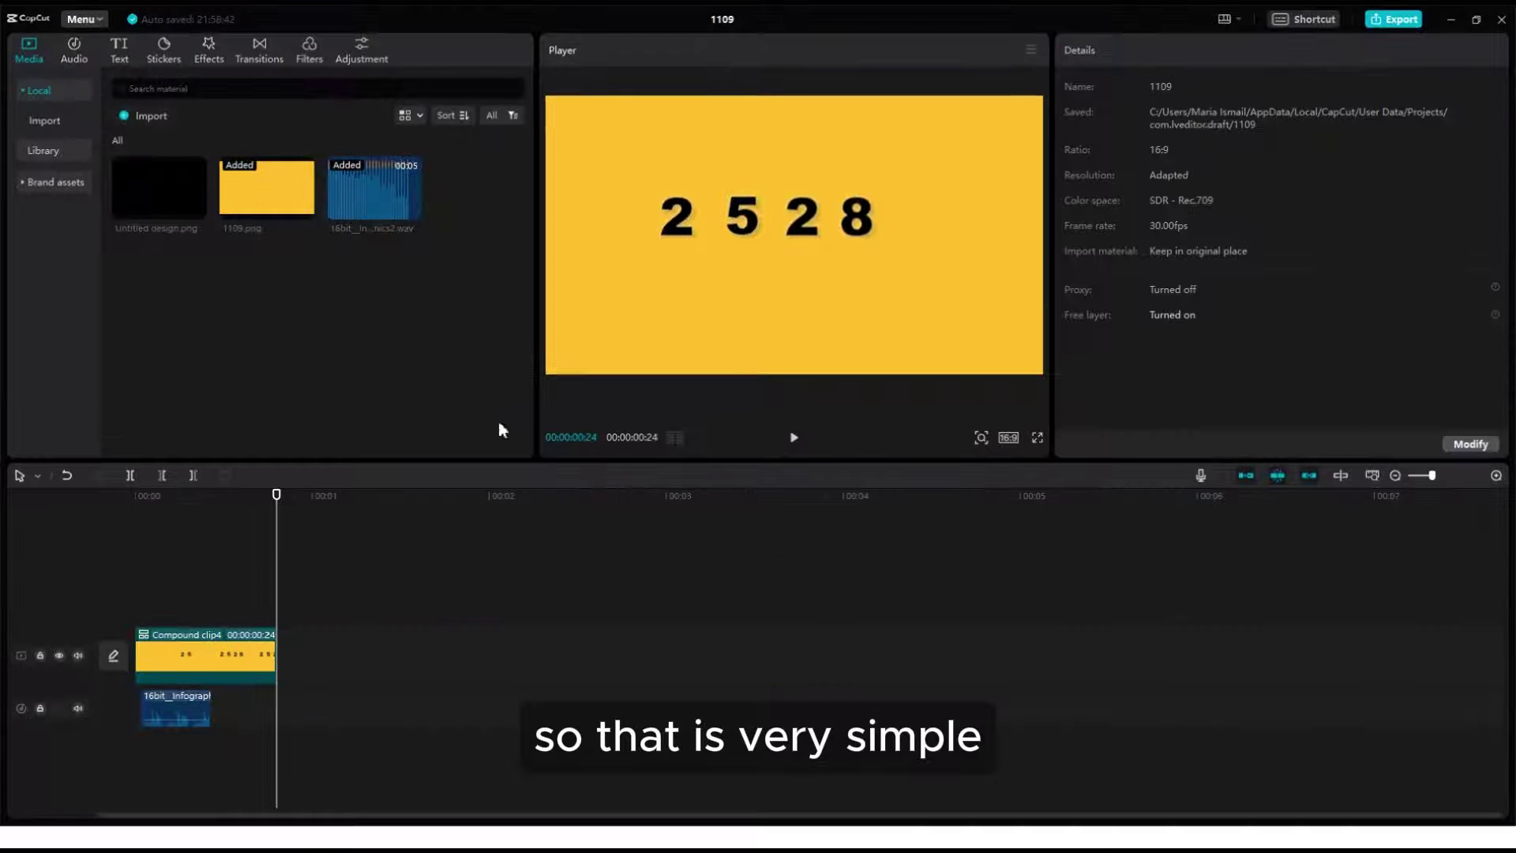
left_click_drag(240, 176, 320, 636)
left_click(334, 598)
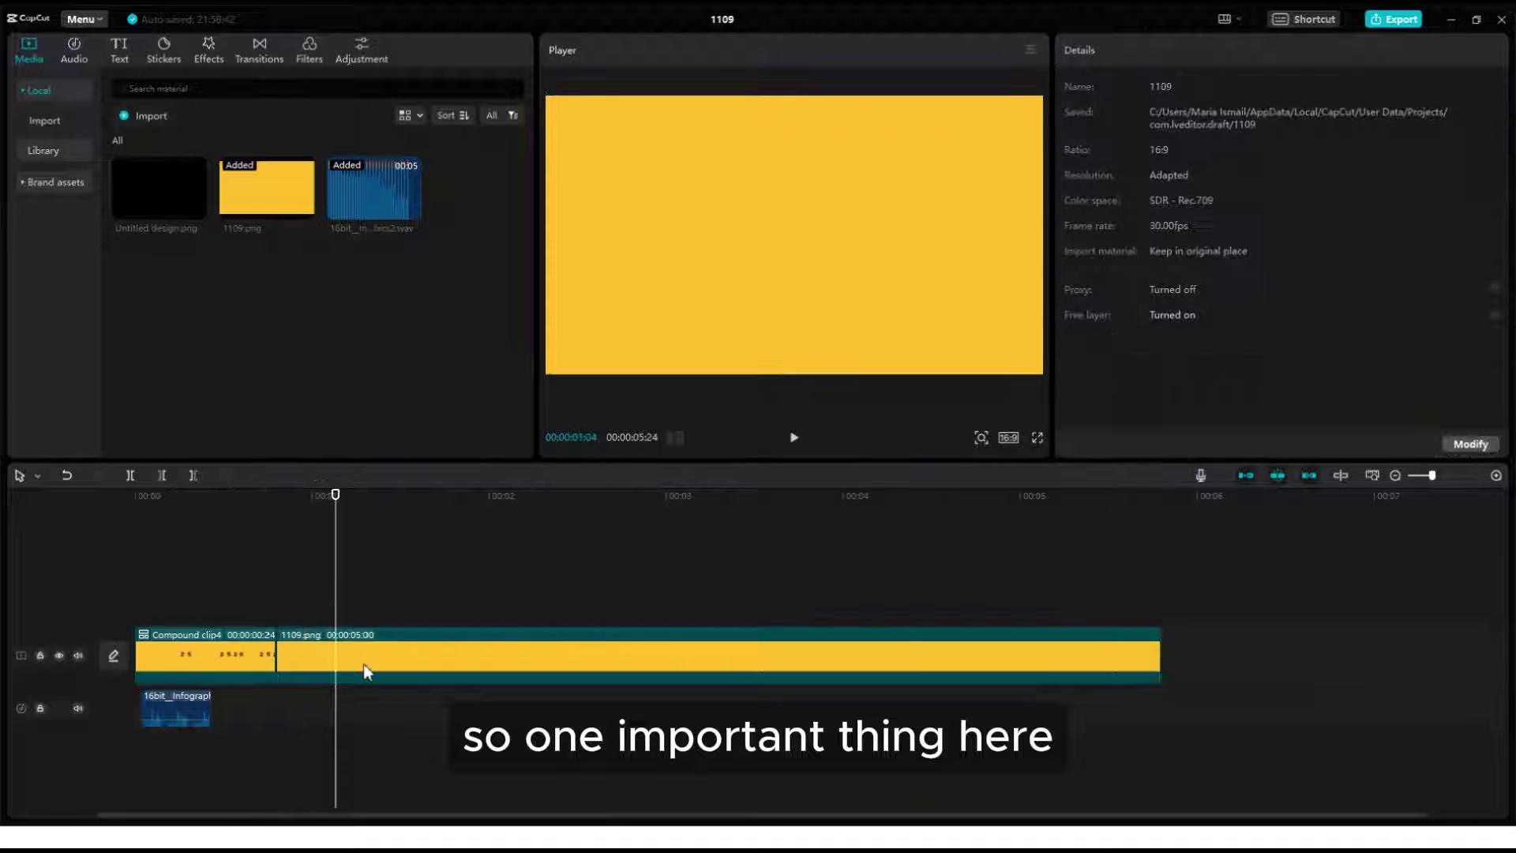
left_click(364, 665)
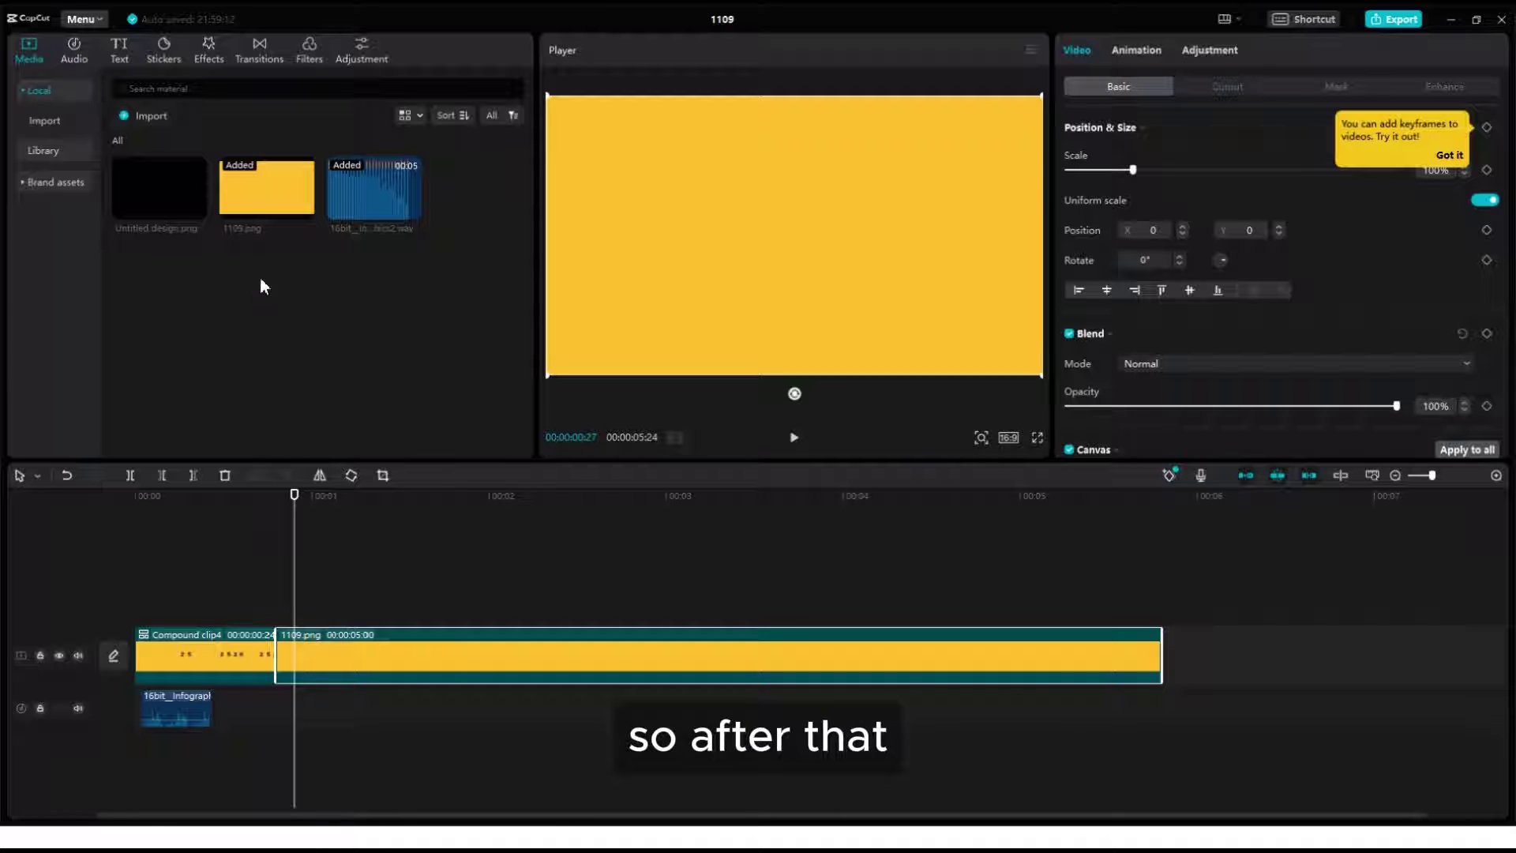
- Add a default text layer above the 1109.png background, reading 1478 in the Arial Black font
left_click(116, 52)
left_click_drag(139, 130, 316, 613)
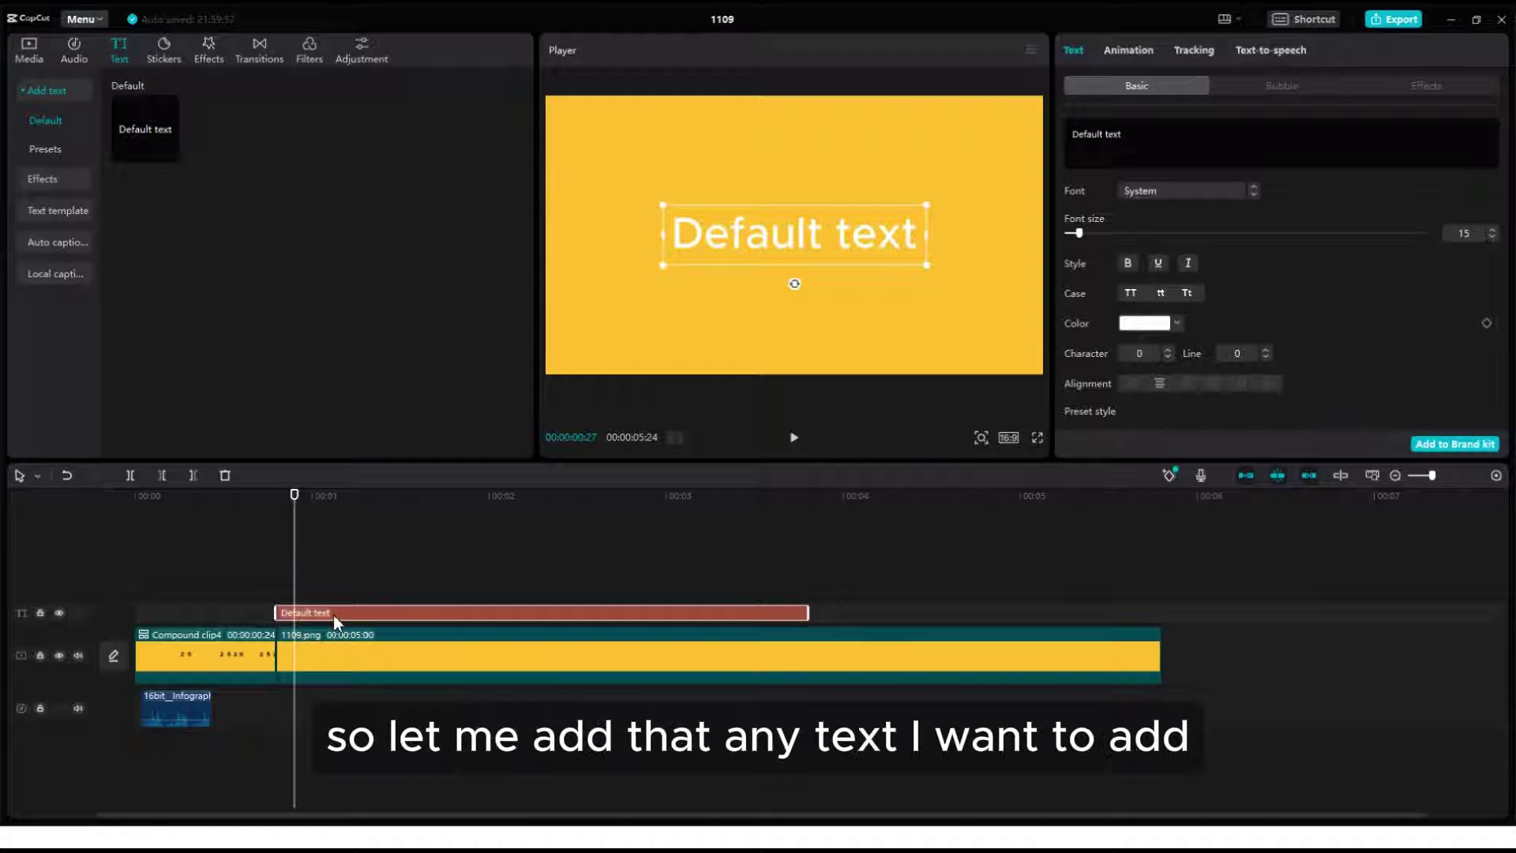
triple_click(1107, 146)
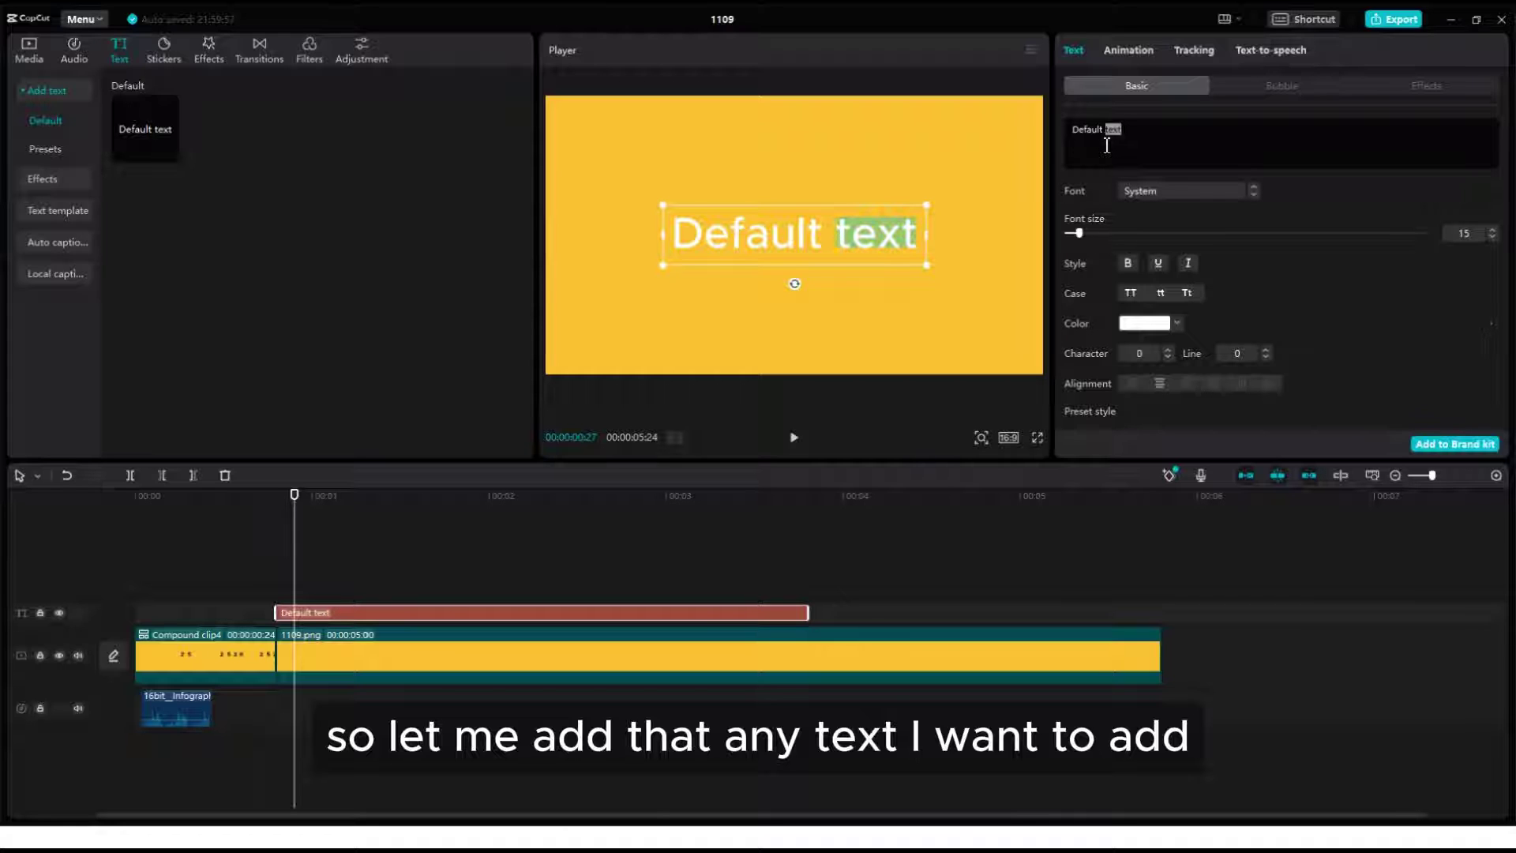
type("1478")
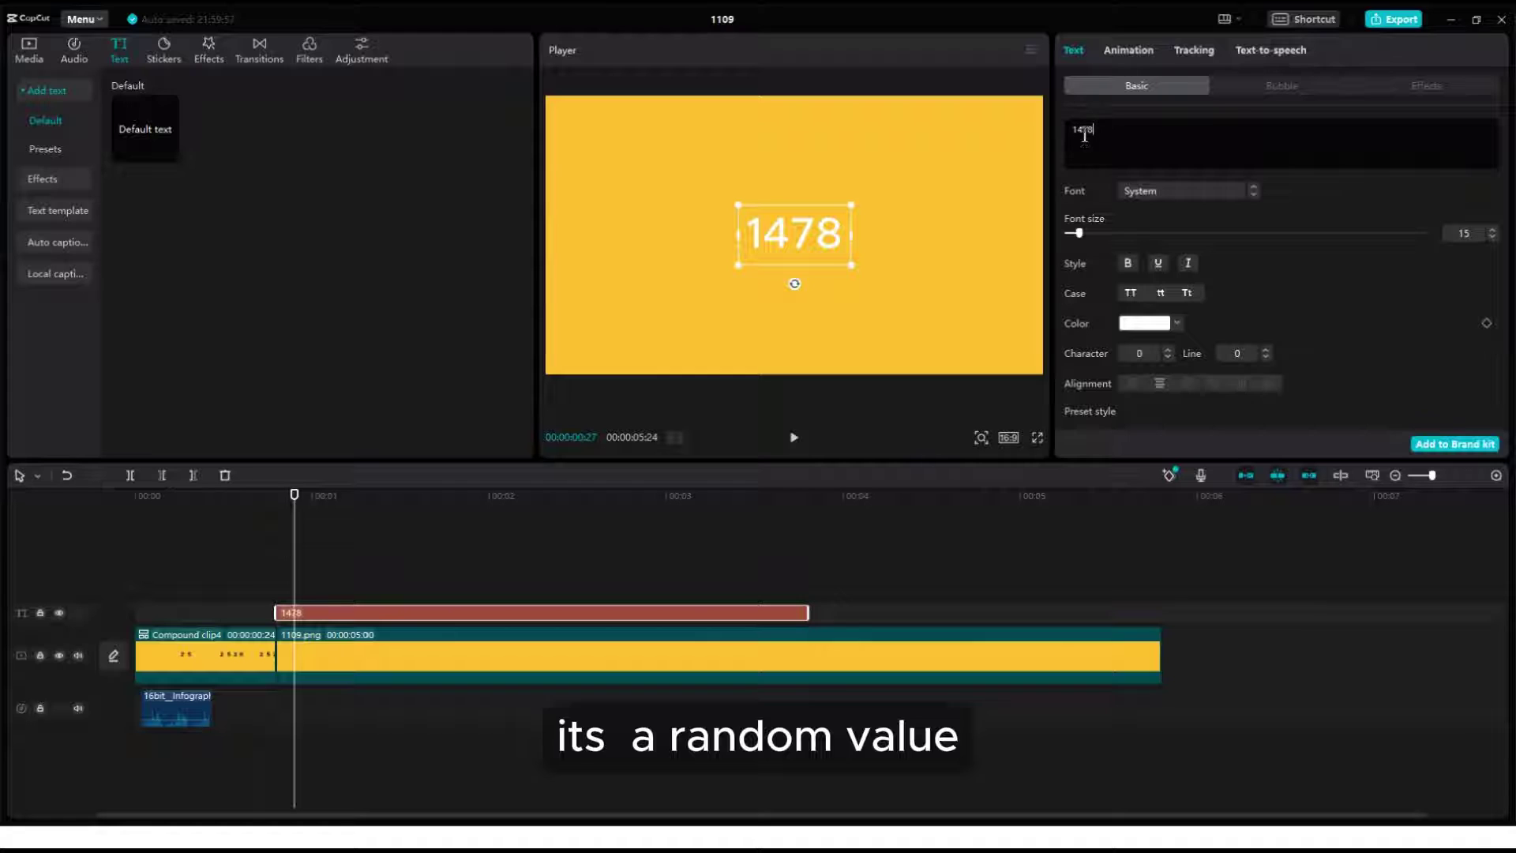
key("ctrl+a")
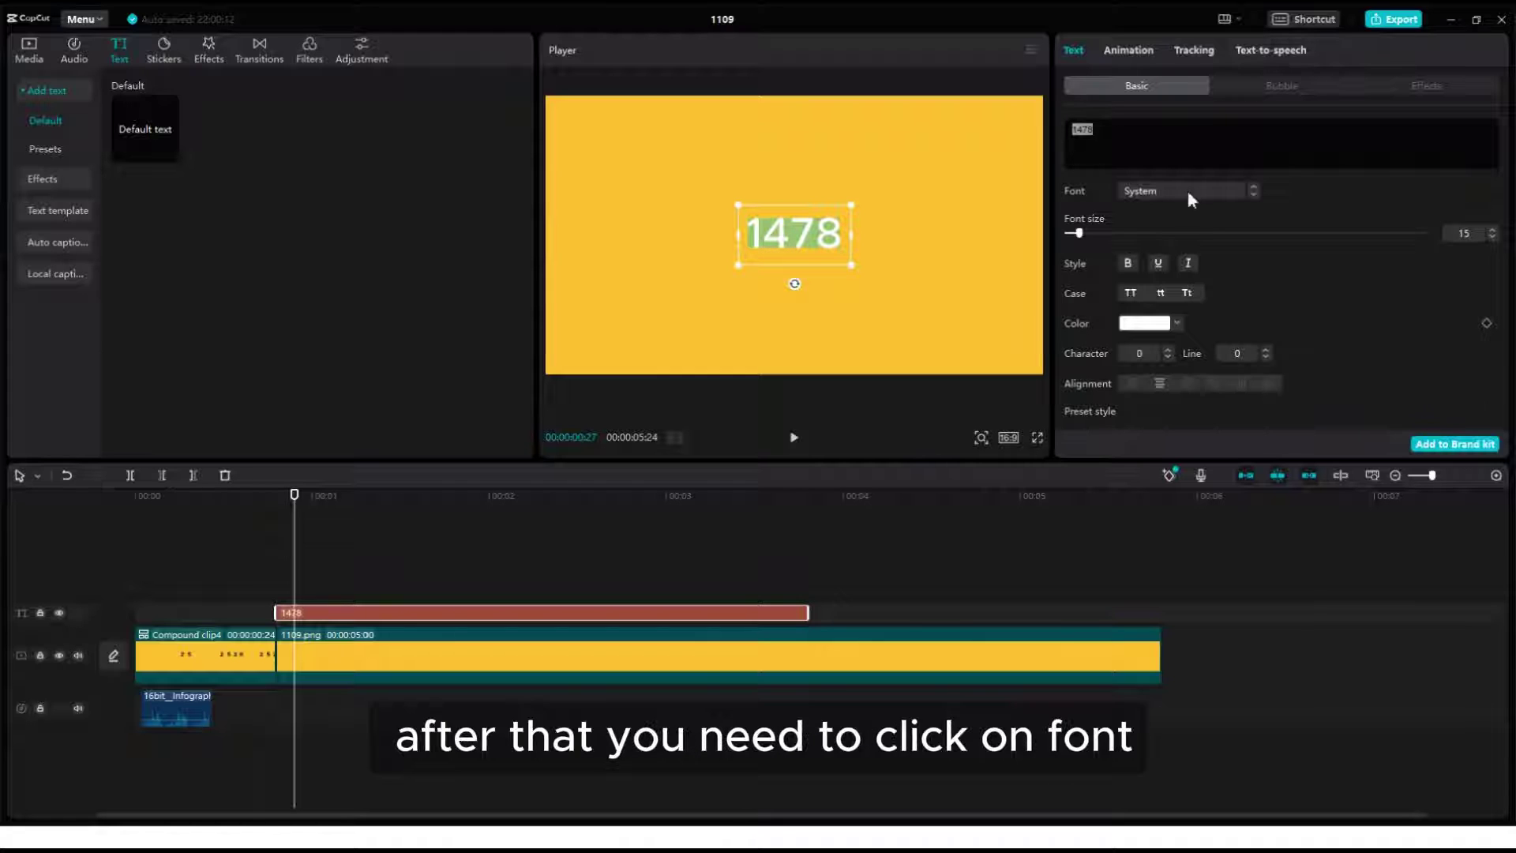
left_click(1188, 192)
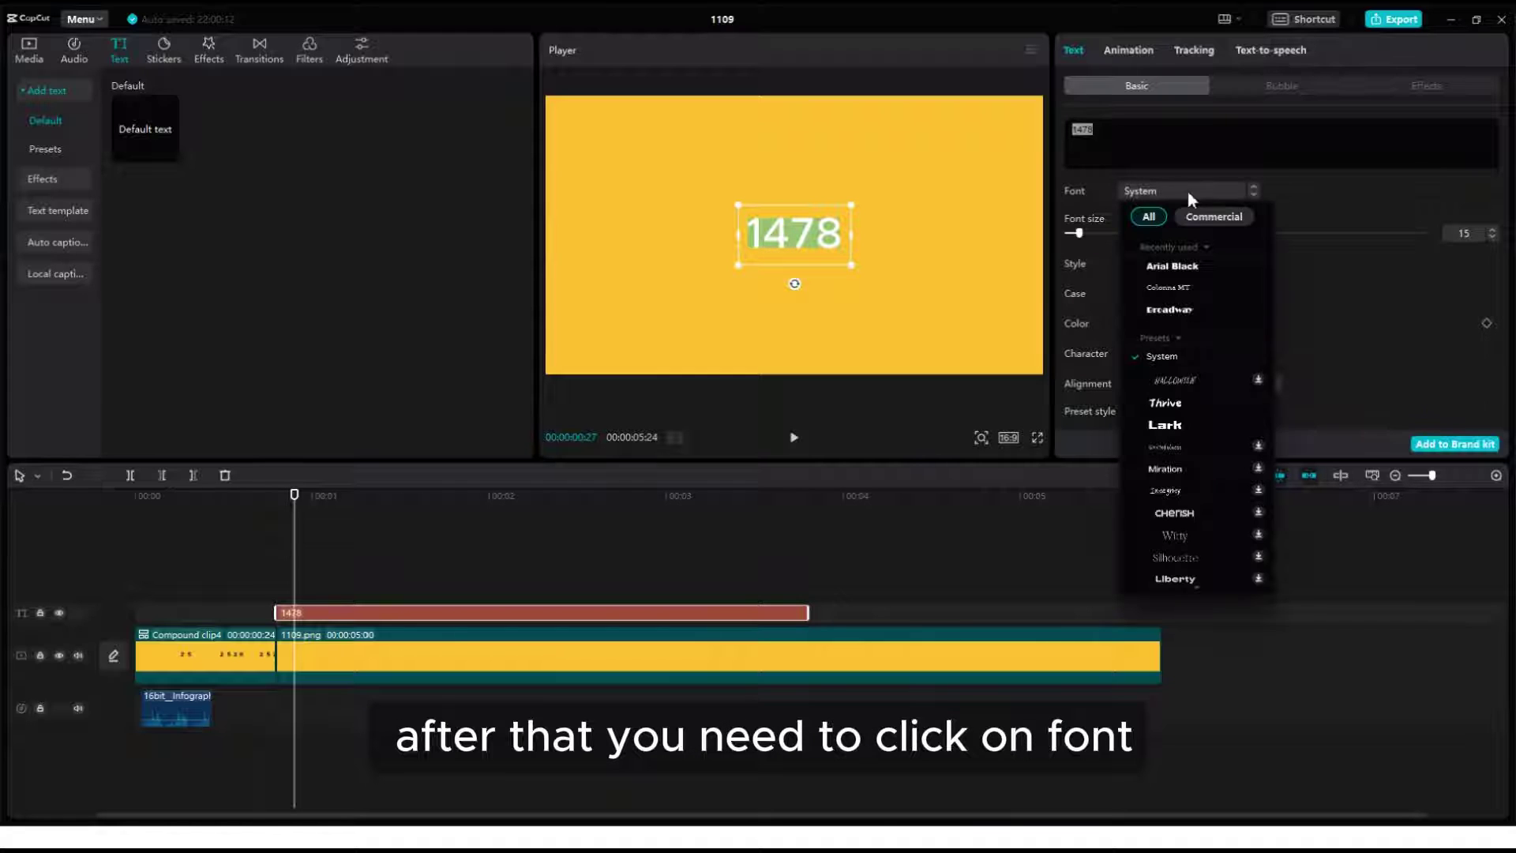
left_click(1187, 265)
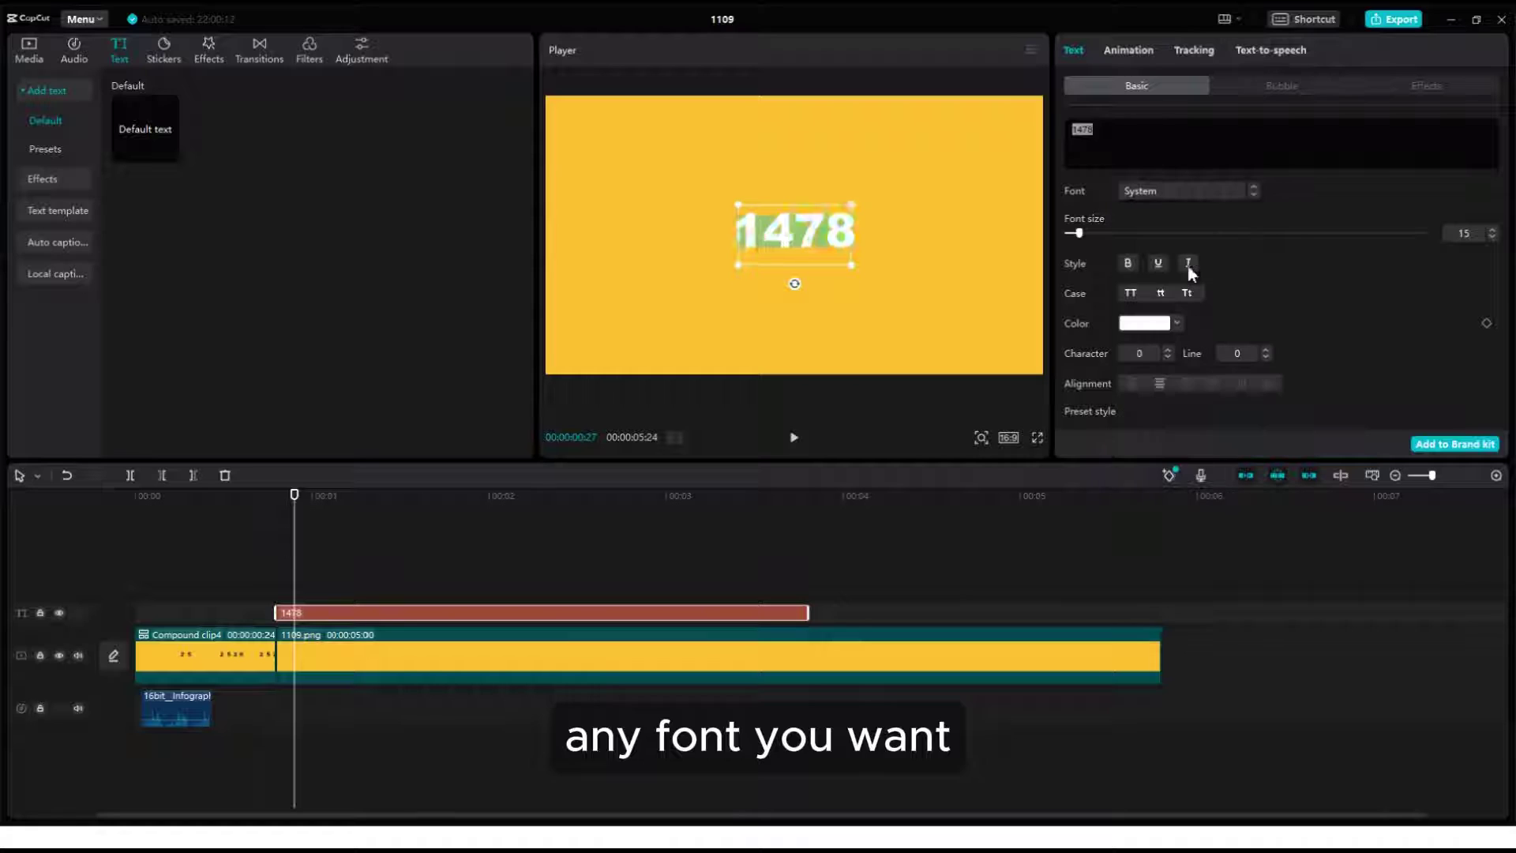
- Break the 1478 text so each digit sits on its own line, and move the column to the left part of the frame
left_click(1077, 131)
key("Return")
left_click(1077, 143)
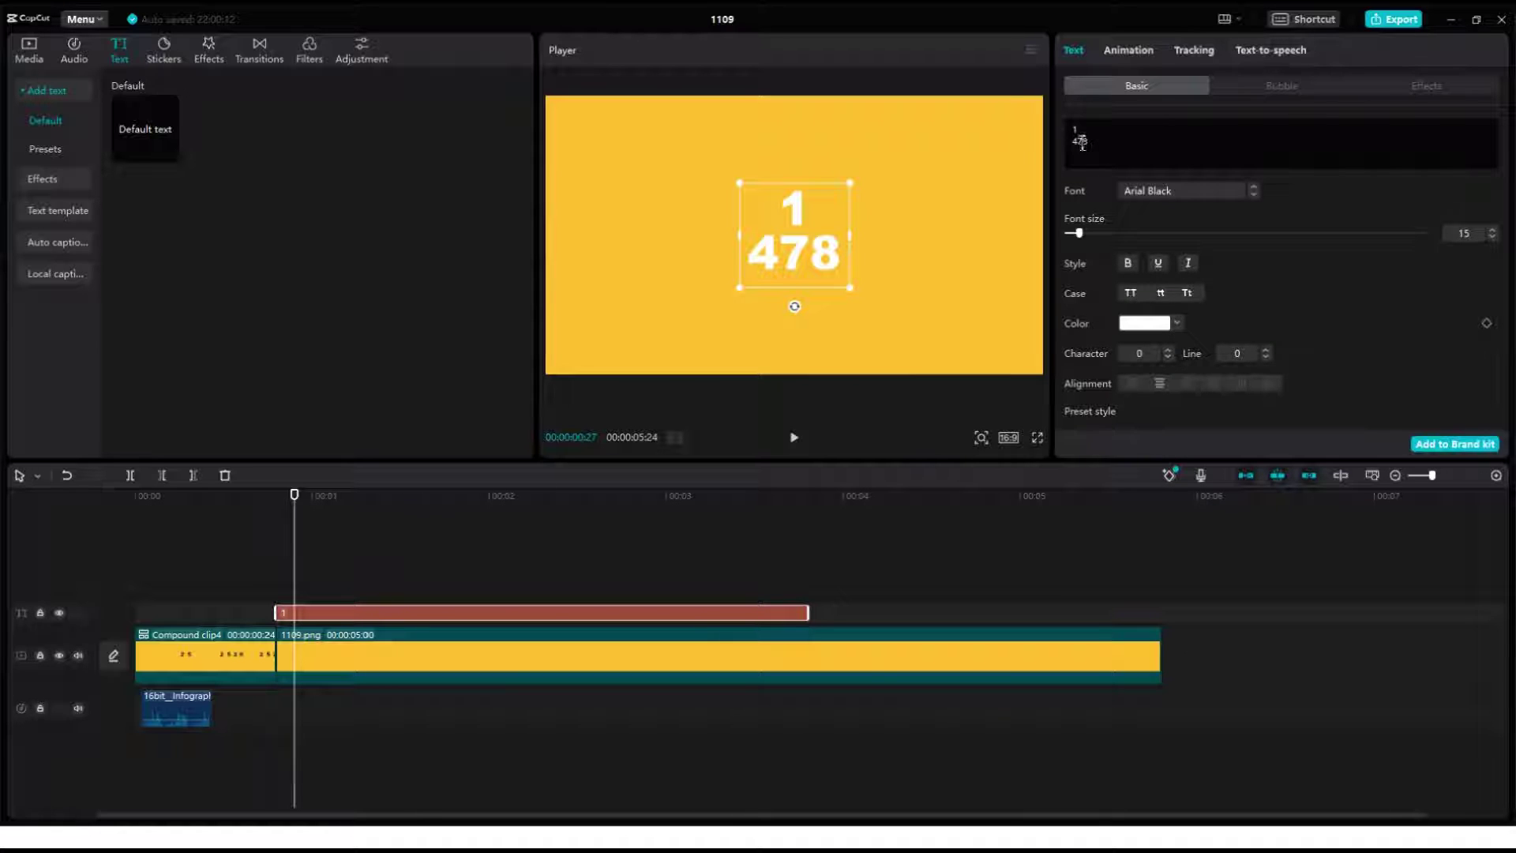
key("Return")
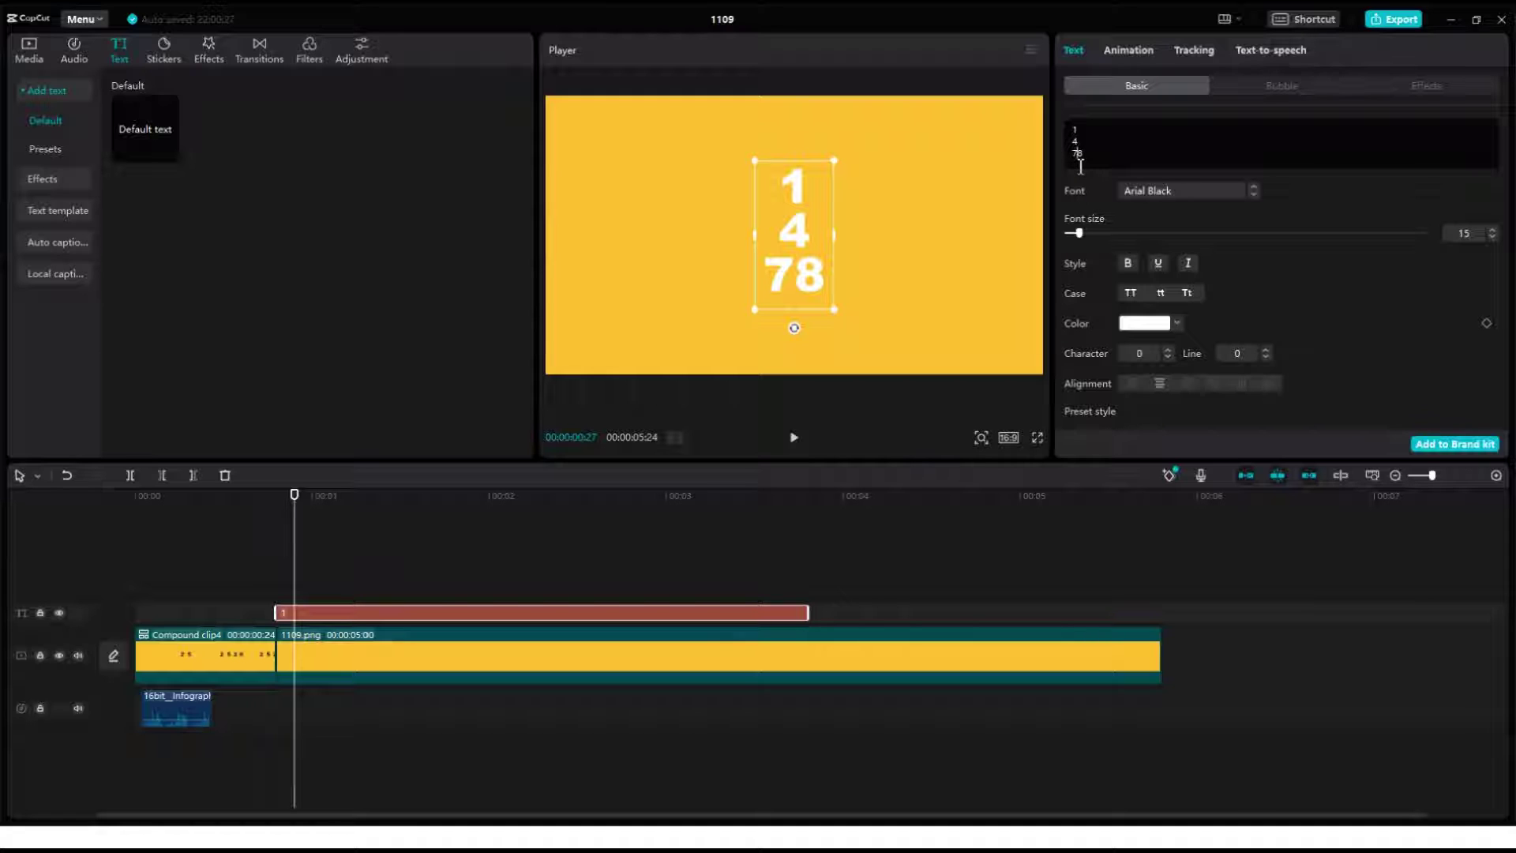
left_click(1078, 157)
key("Return")
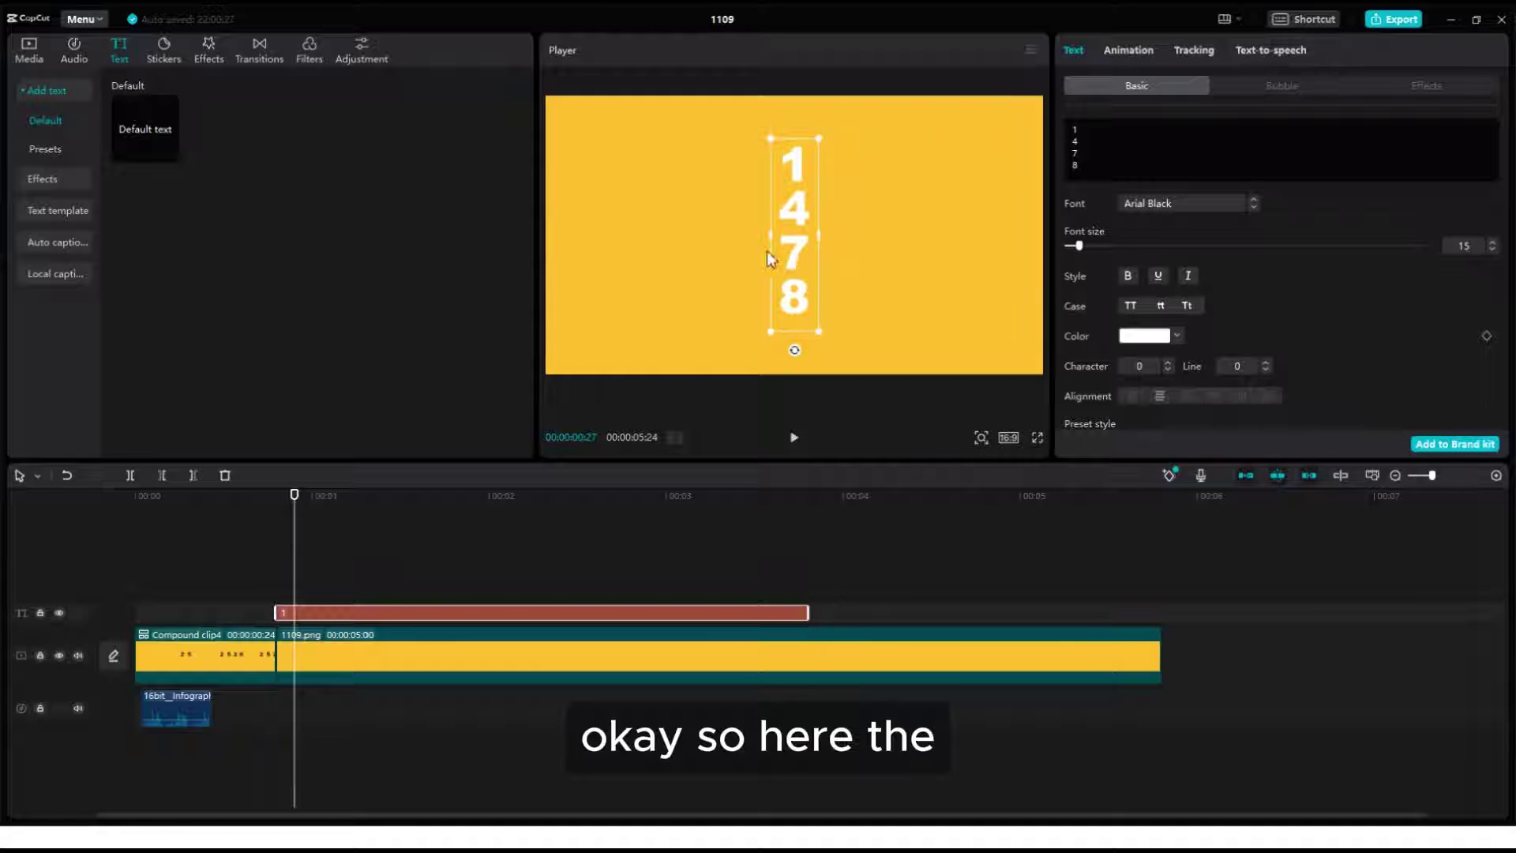
left_click_drag(802, 251, 676, 250)
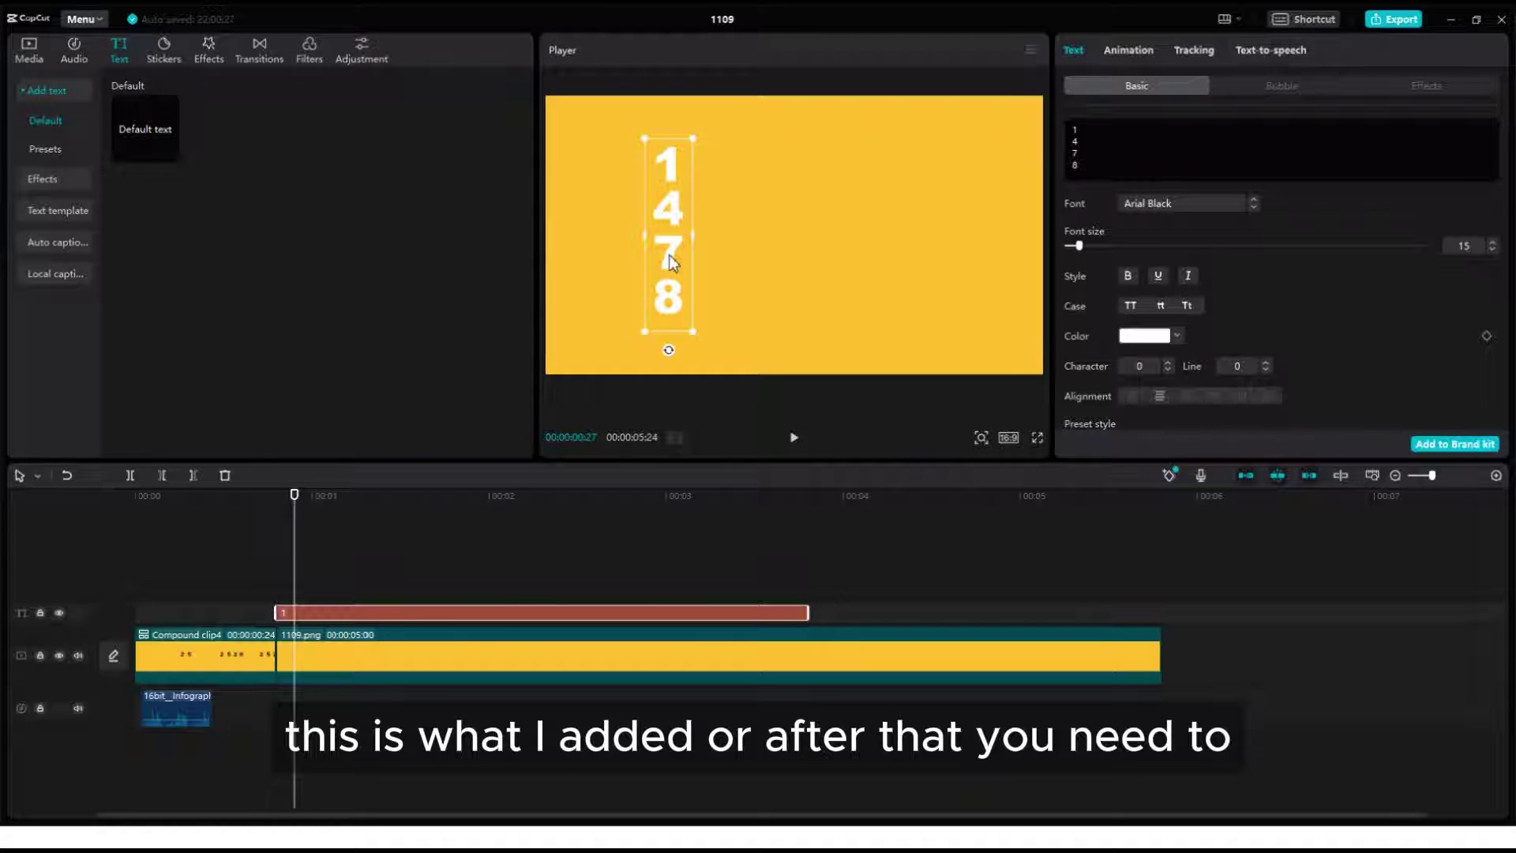
- Duplicate the digit-column text layer at 00:00:00:24 onto stacked tracks and delete the surplus copy, keeping four text layers
left_click(277, 584)
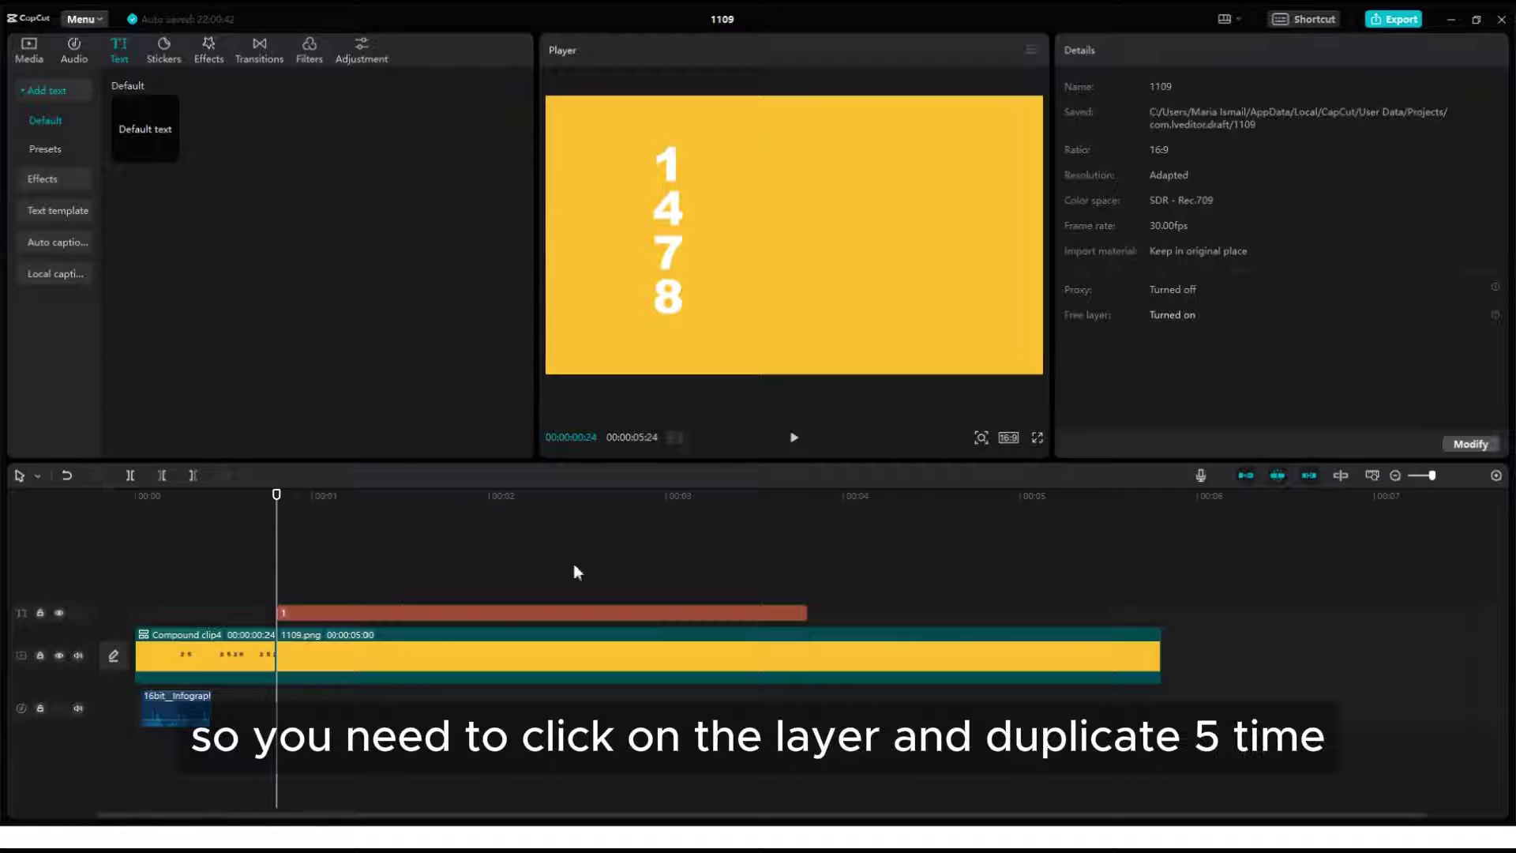
left_click(325, 615)
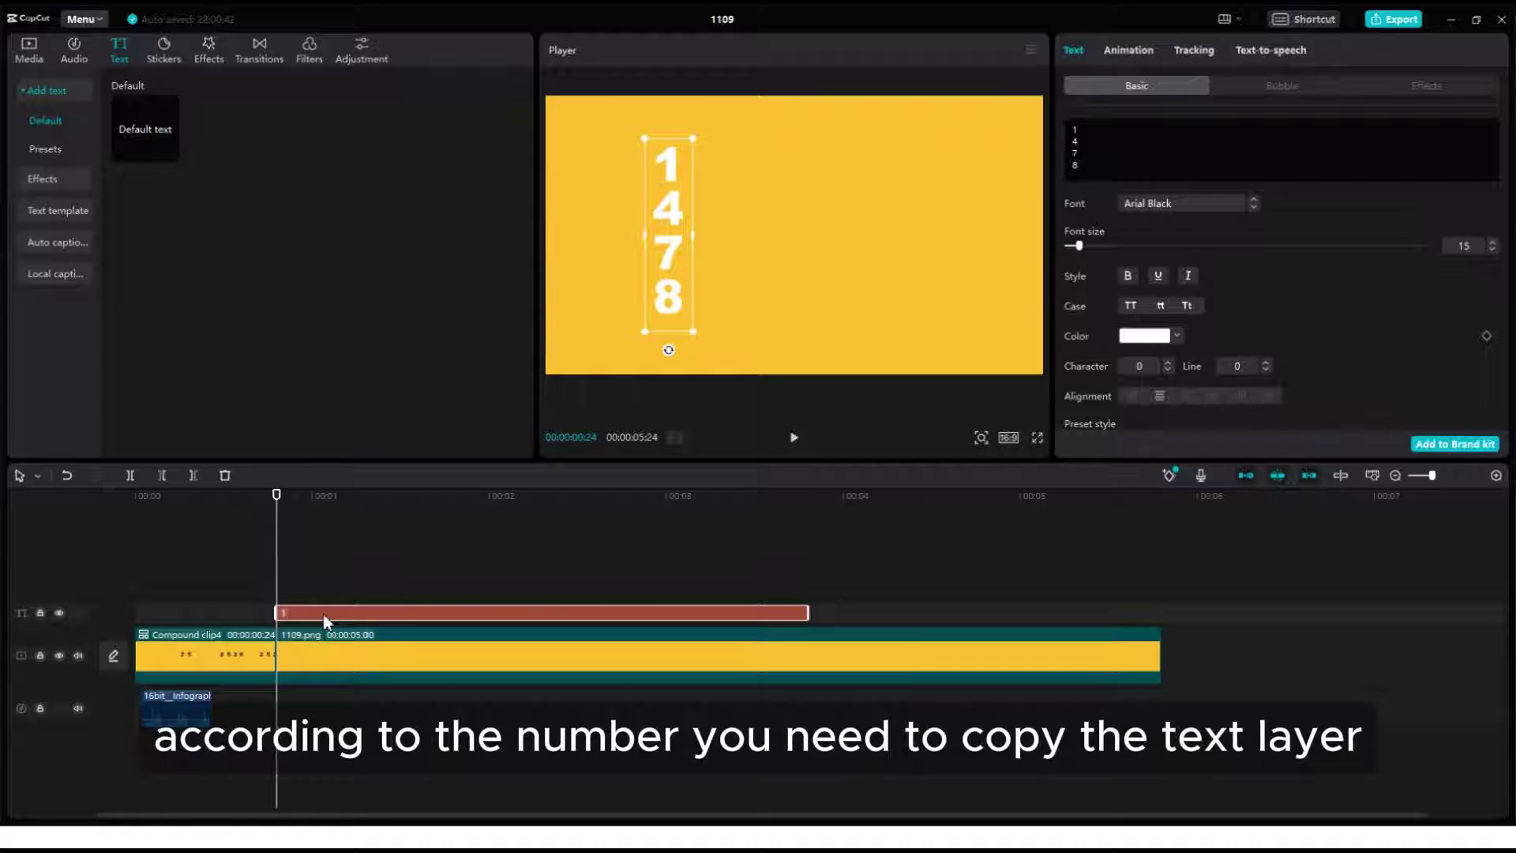
left_click(313, 600)
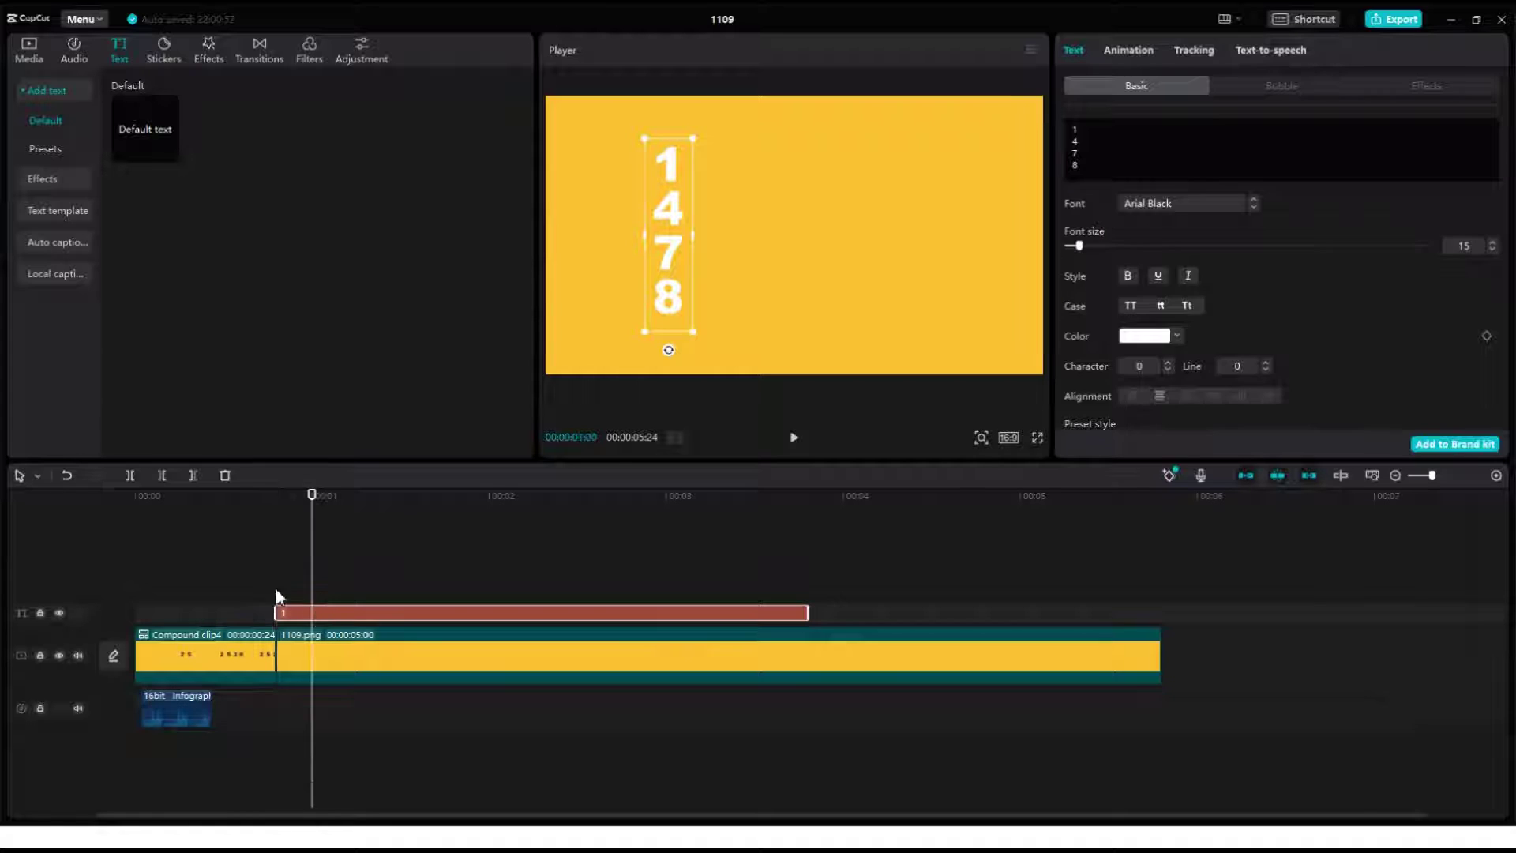
left_click(276, 589)
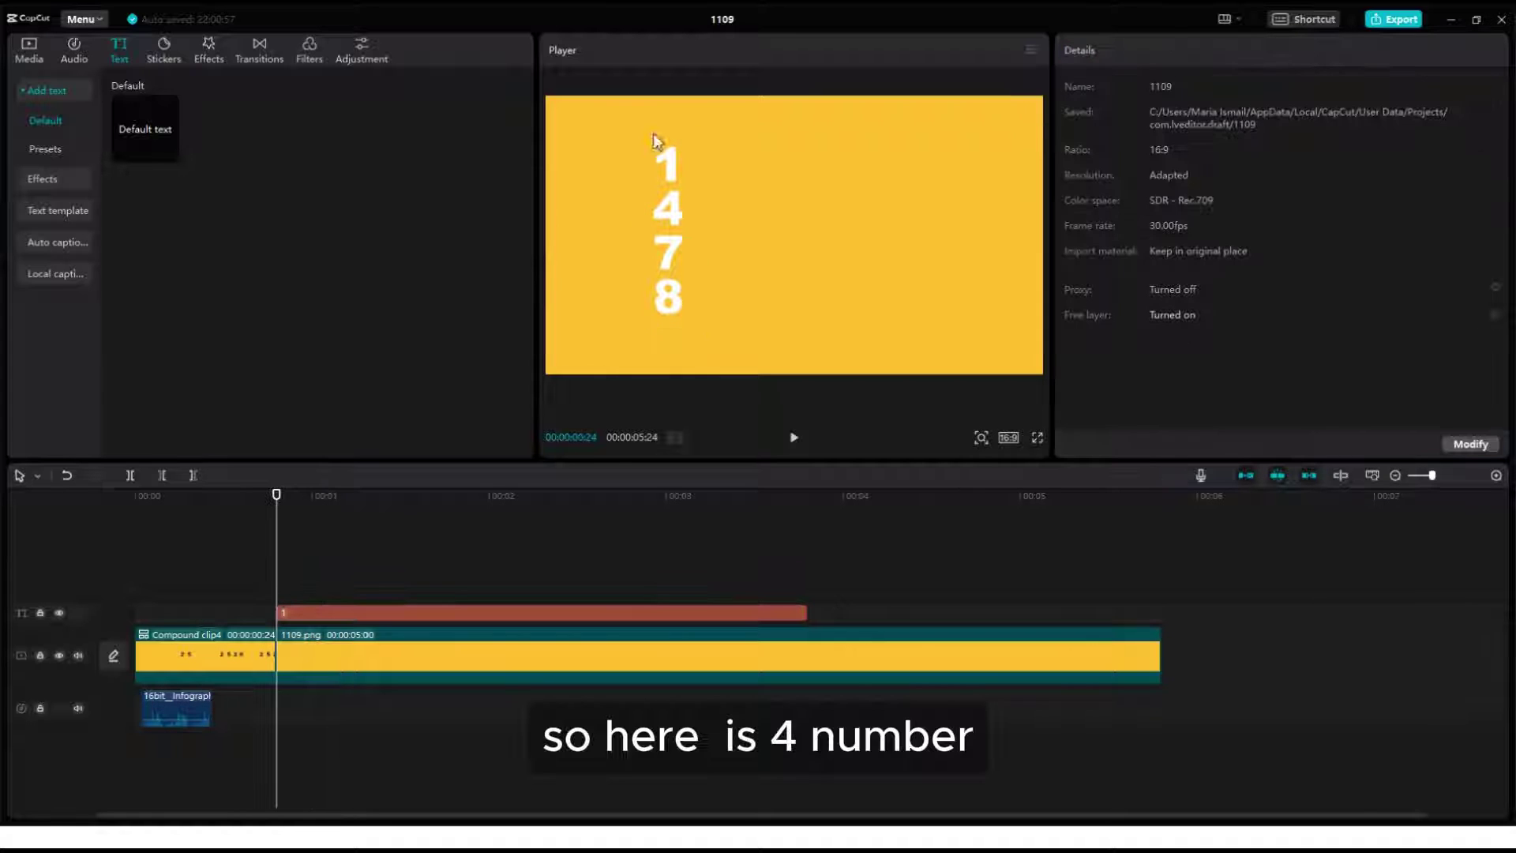
left_click(292, 612)
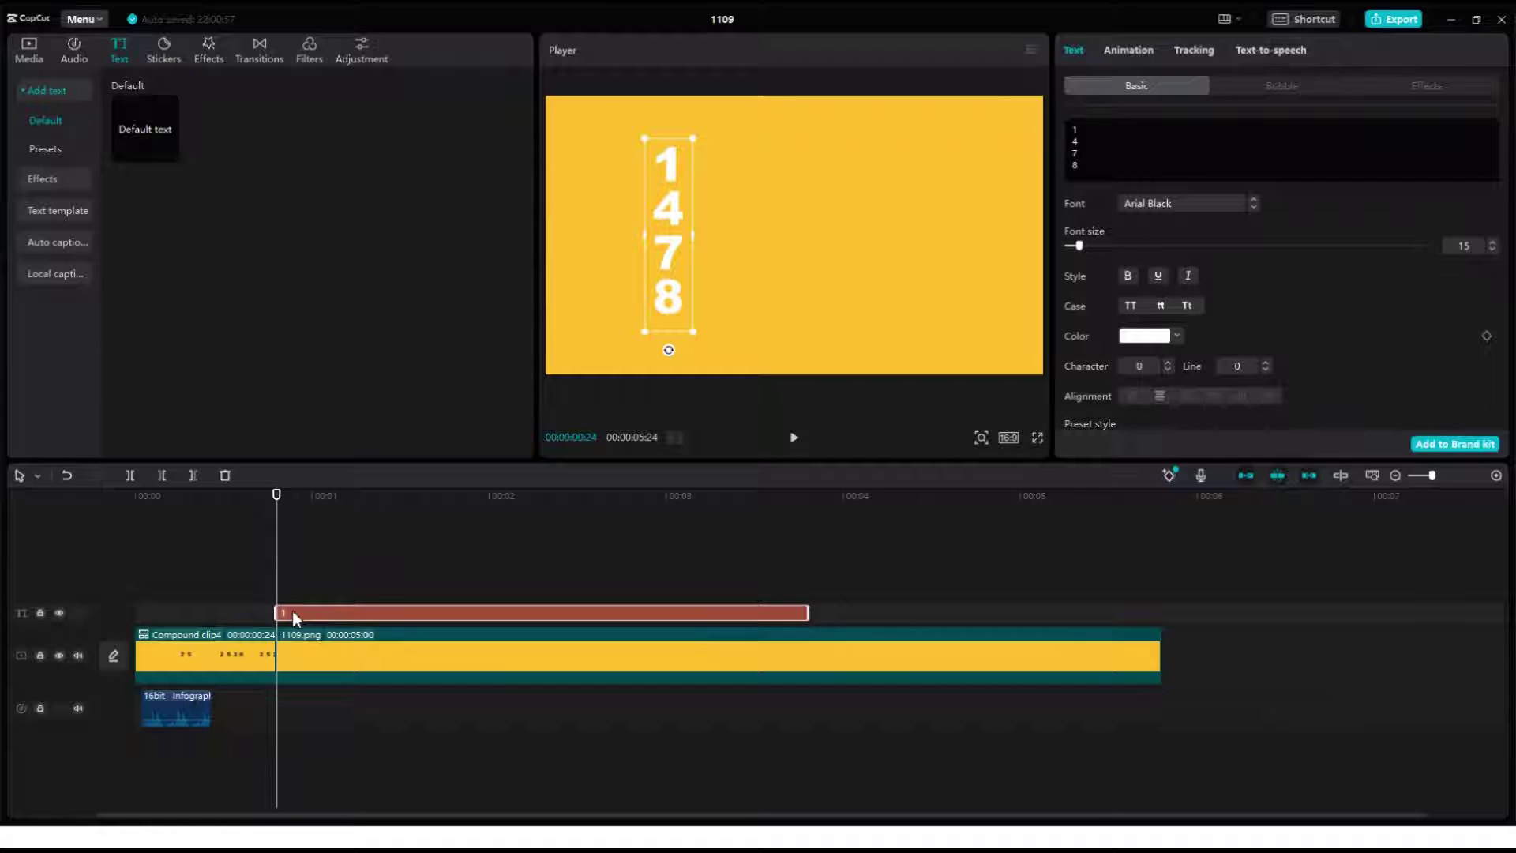
key("ctrl+v")
key("ctrl+v")
key("ctrl+v")
key("ctrl+v")
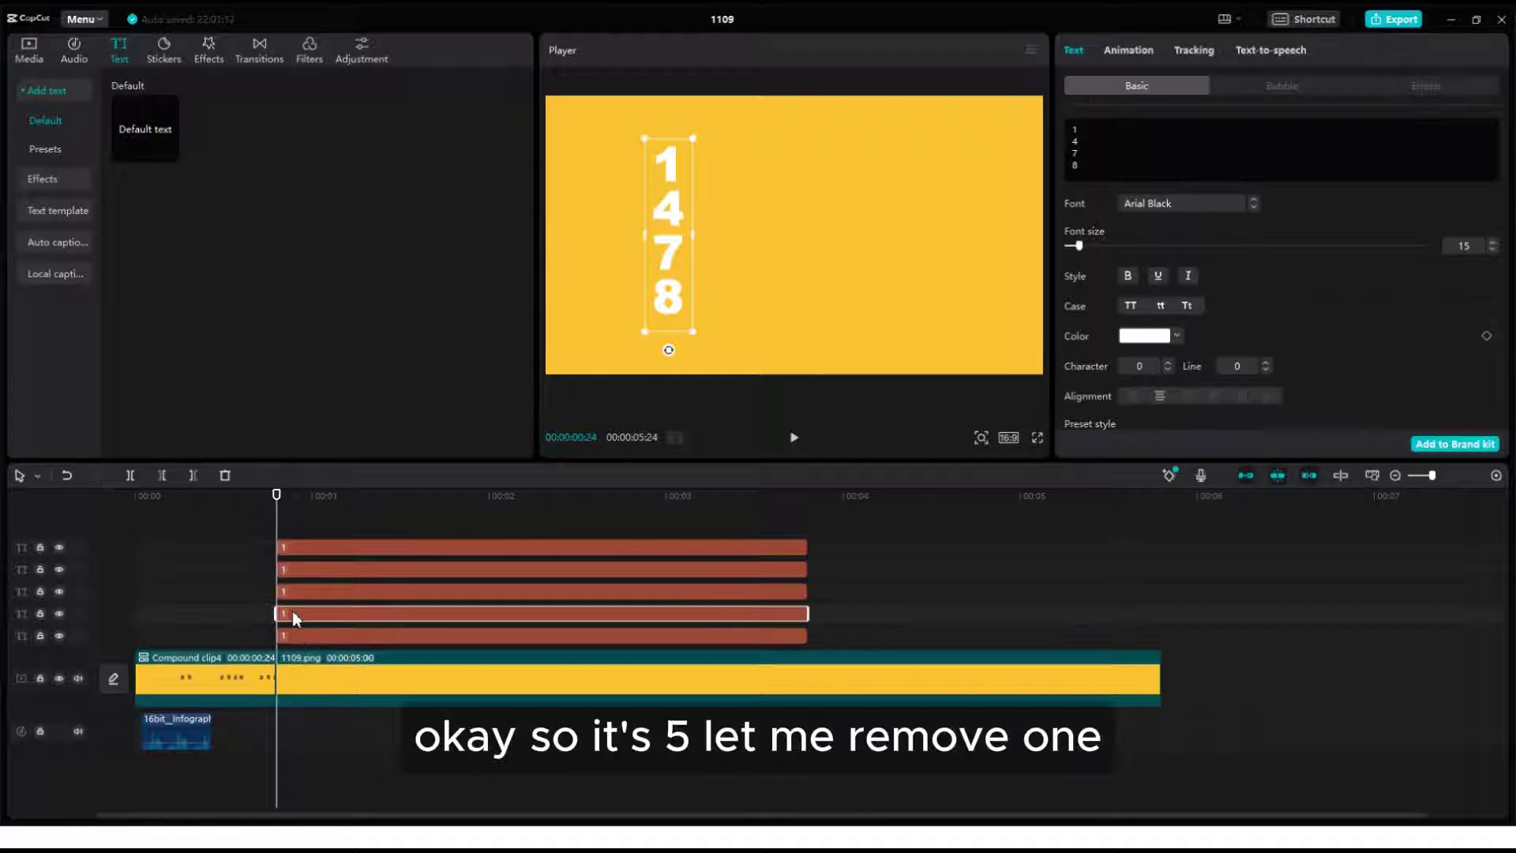
left_click(335, 551)
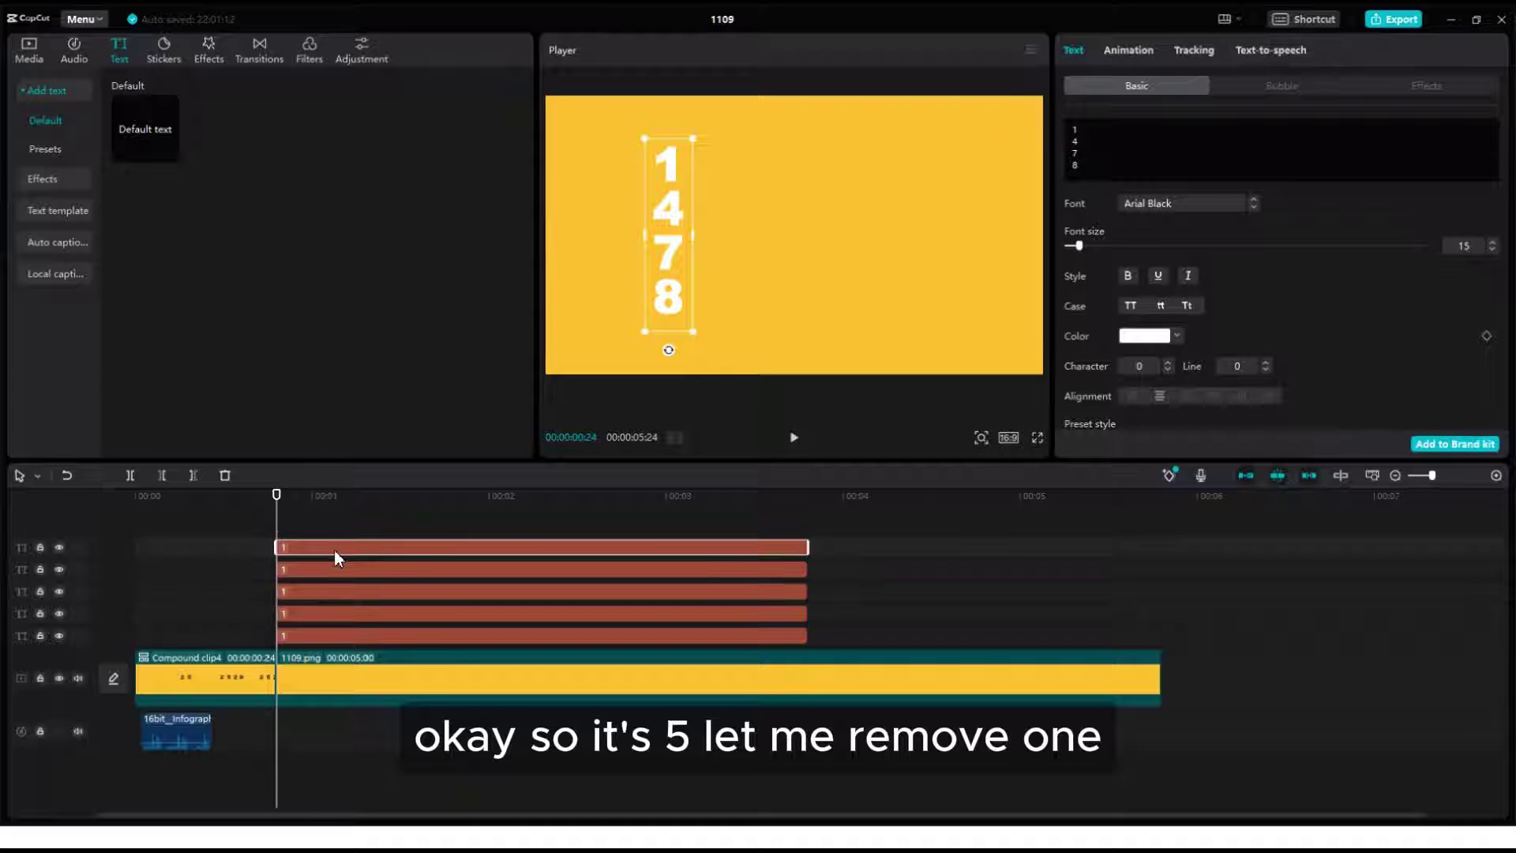
key("Delete")
- Move two of the duplicated digit columns to the right of the first, spacing the three columns side by side
left_click(289, 528)
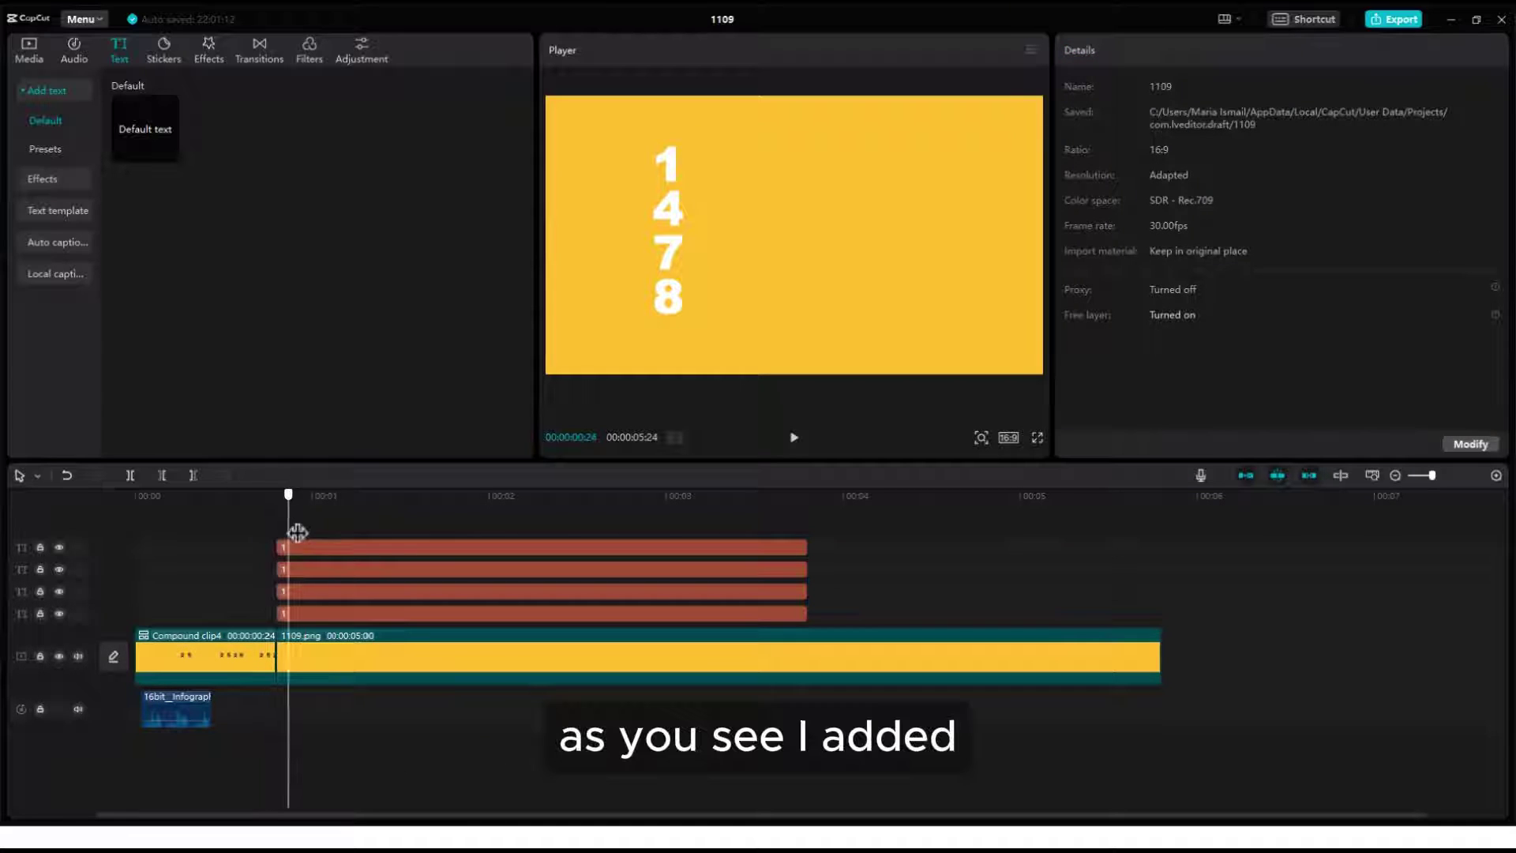
left_click(298, 590)
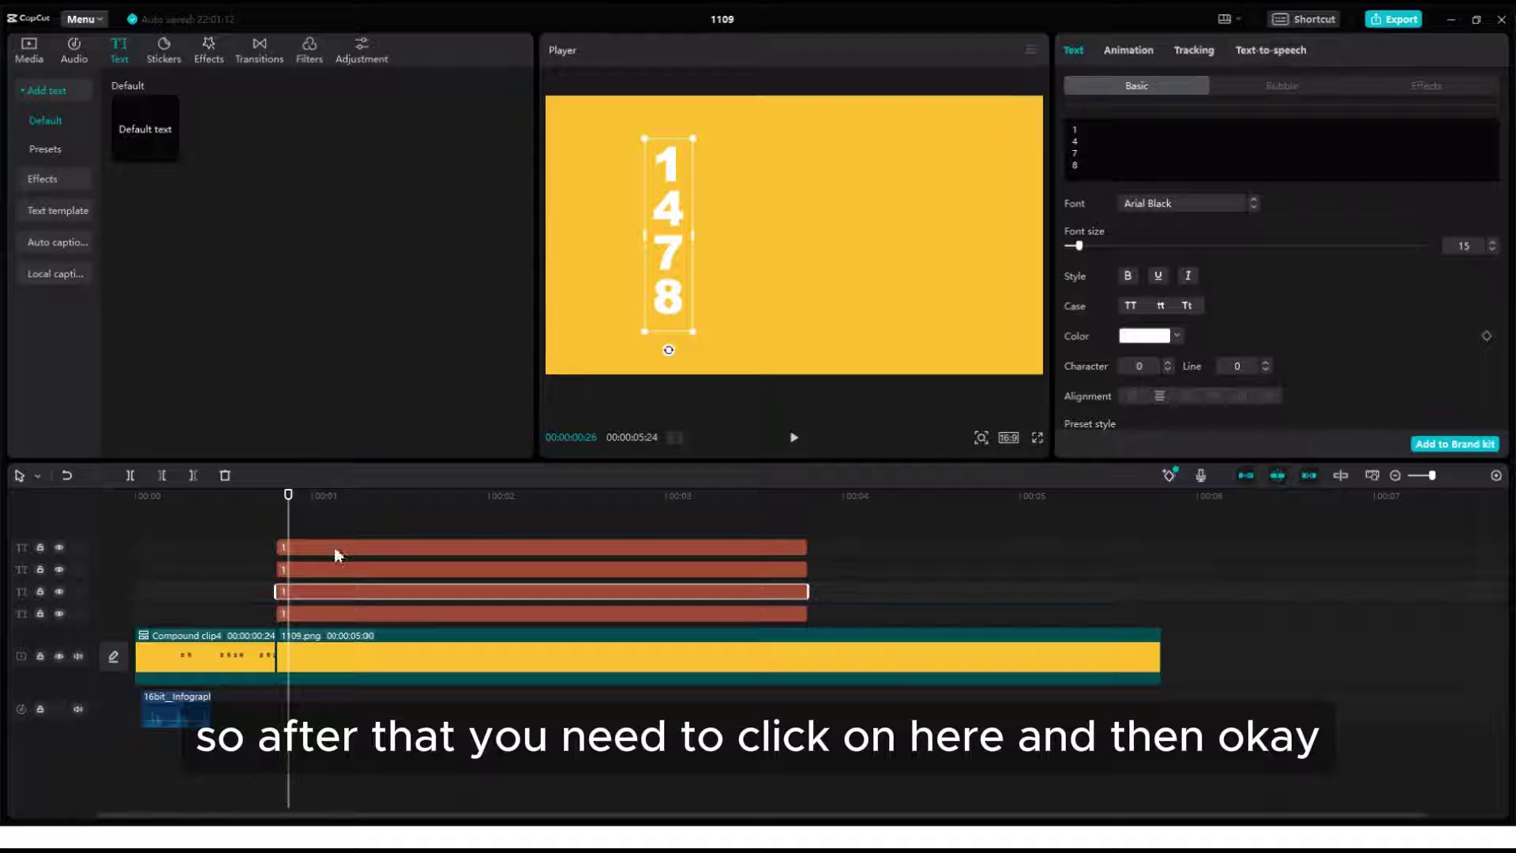
left_click_drag(679, 247, 740, 245)
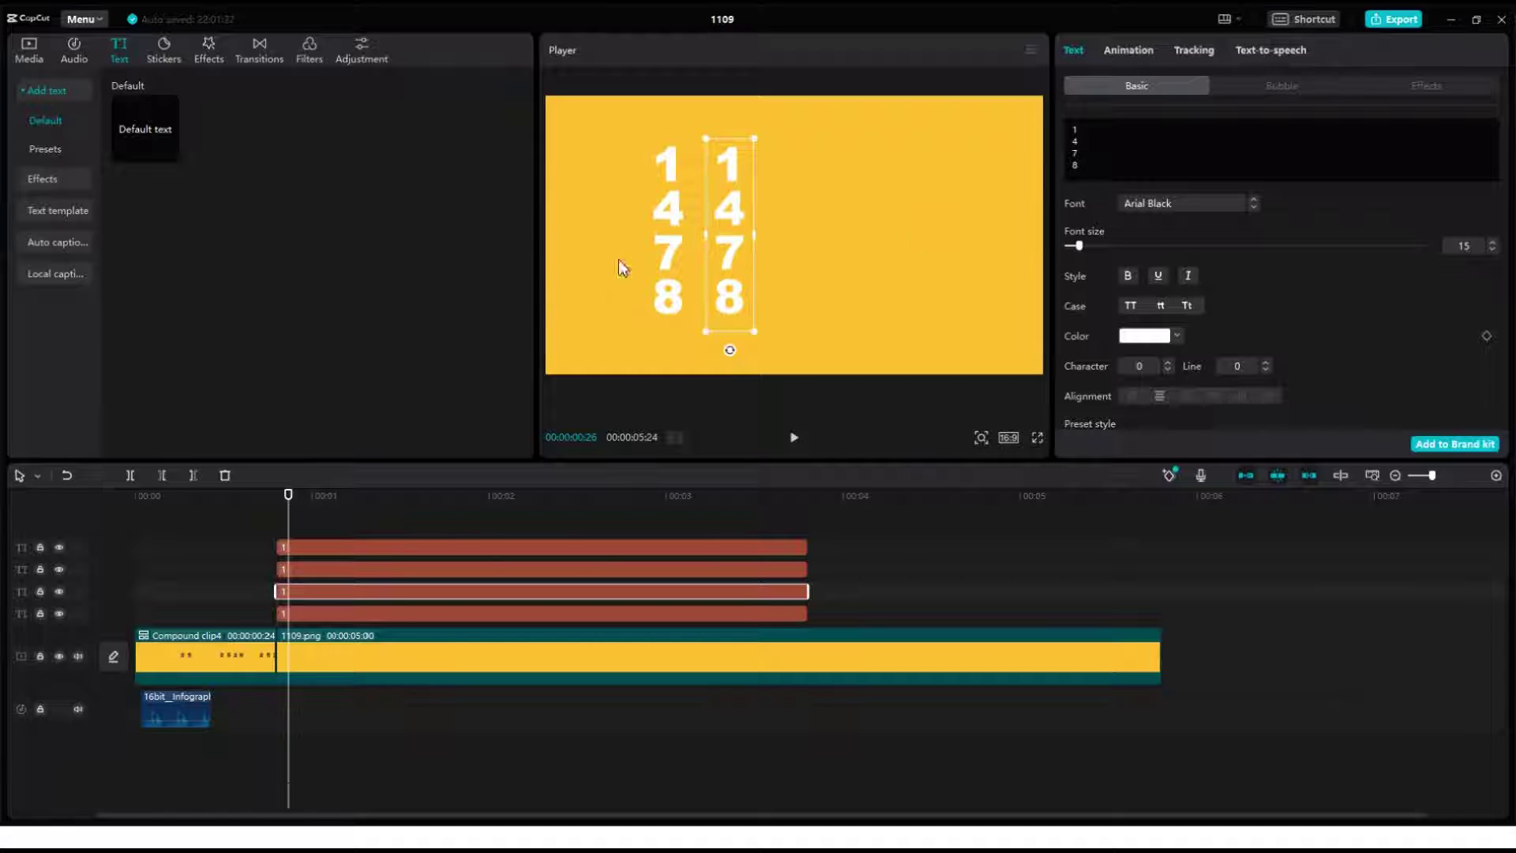
left_click(305, 568)
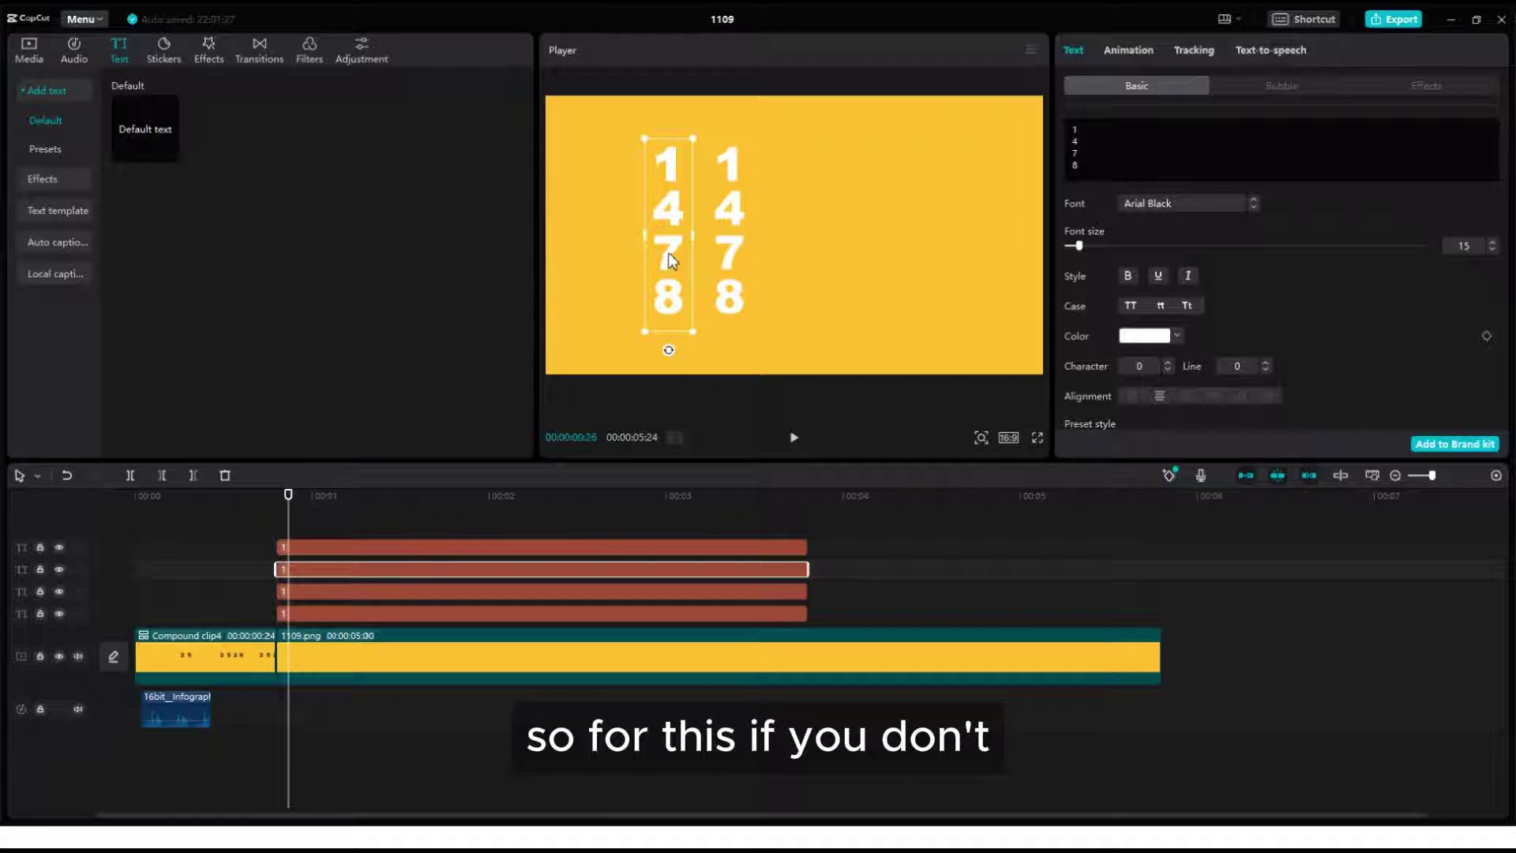
left_click_drag(665, 252, 793, 257)
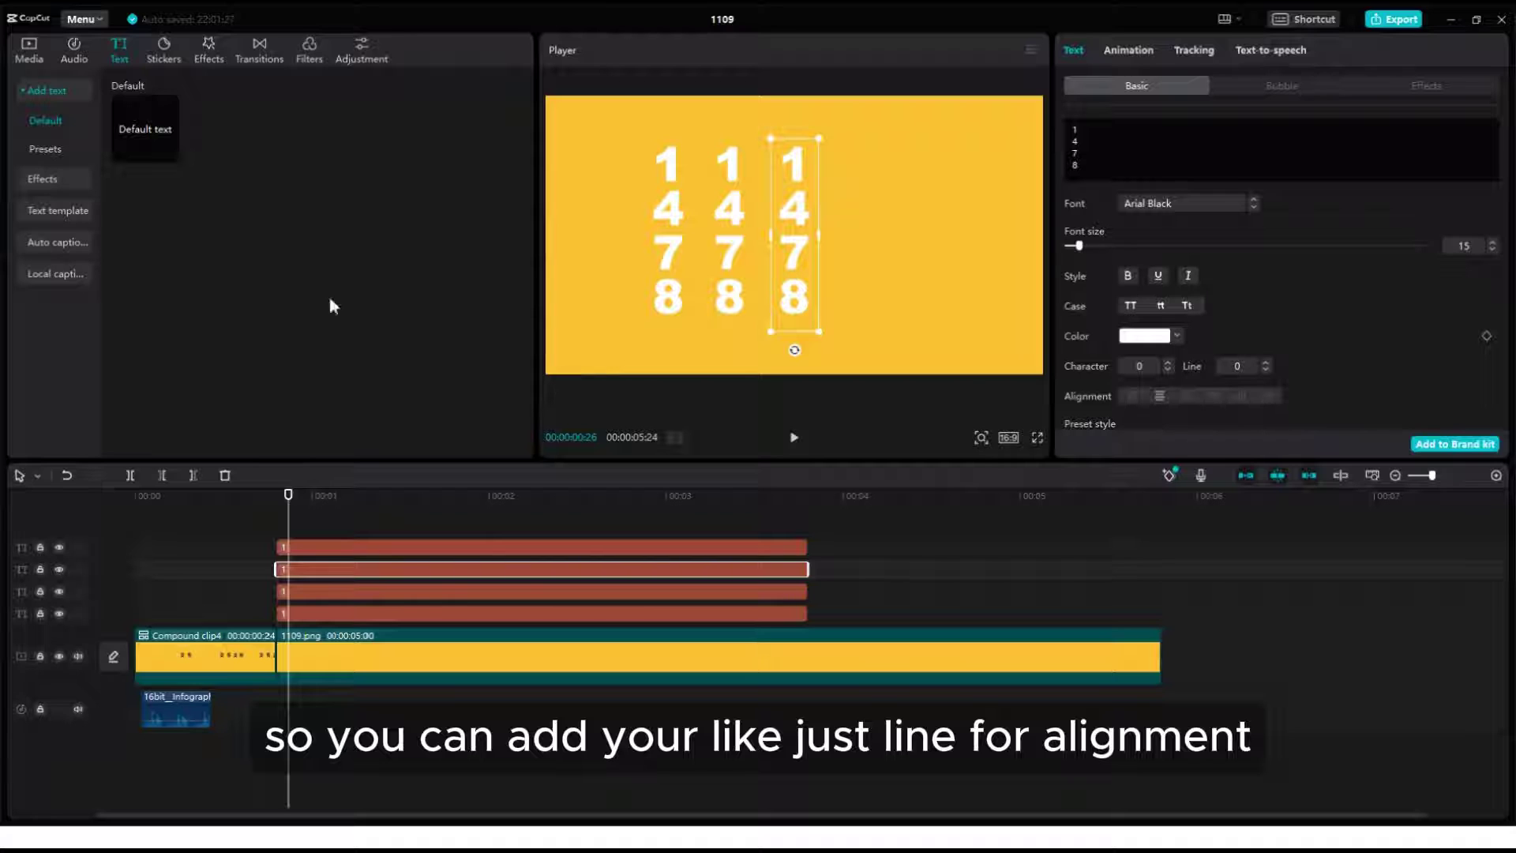
- Add the Untitled design.png line as an alignment guide at position X -40, Y 61, on a track beneath the text layers
left_click(25, 54)
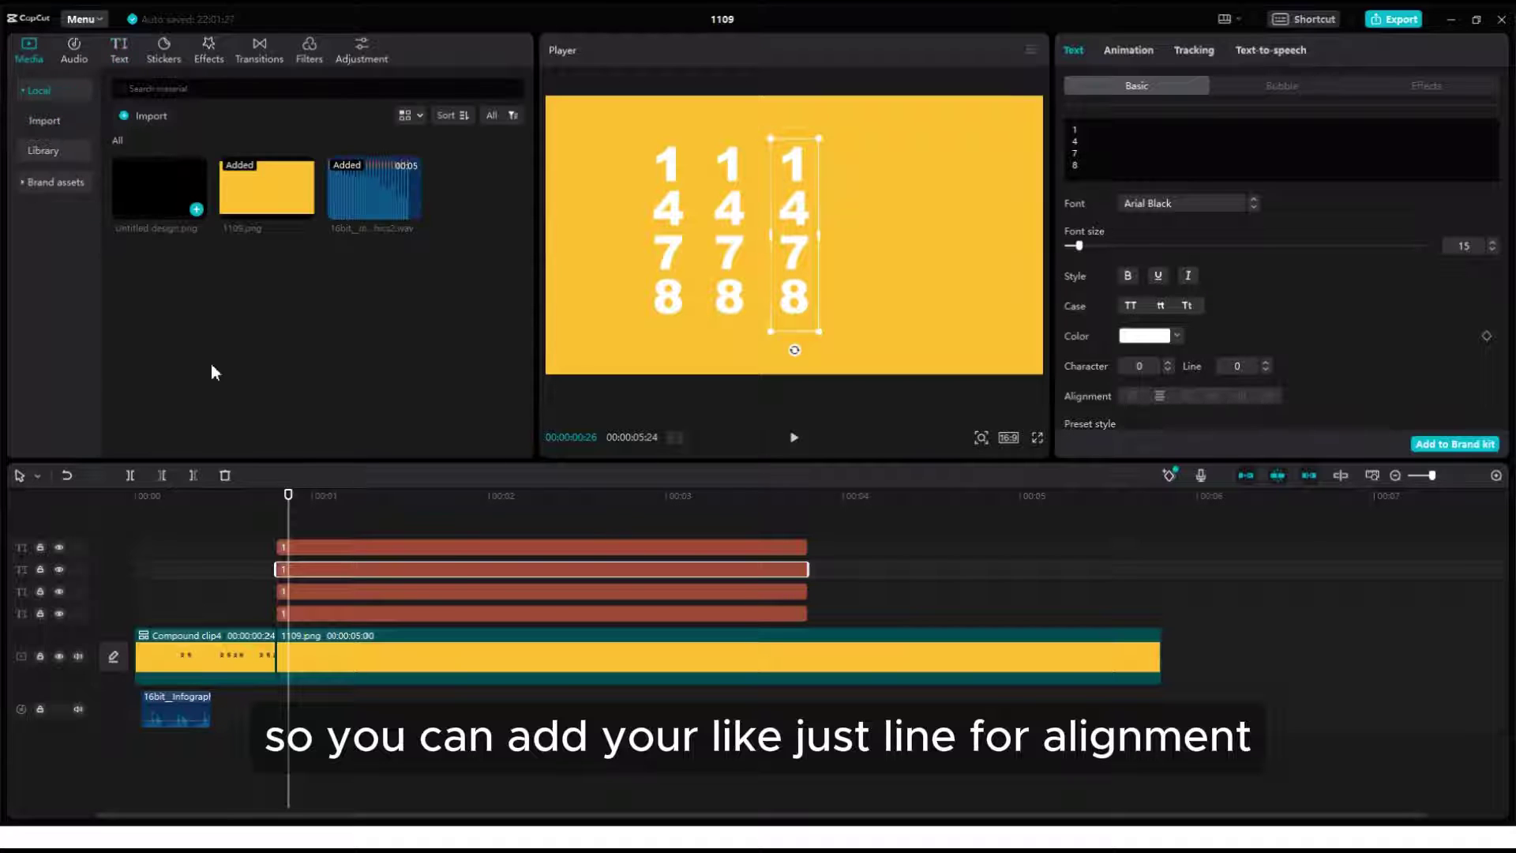
left_click(197, 208)
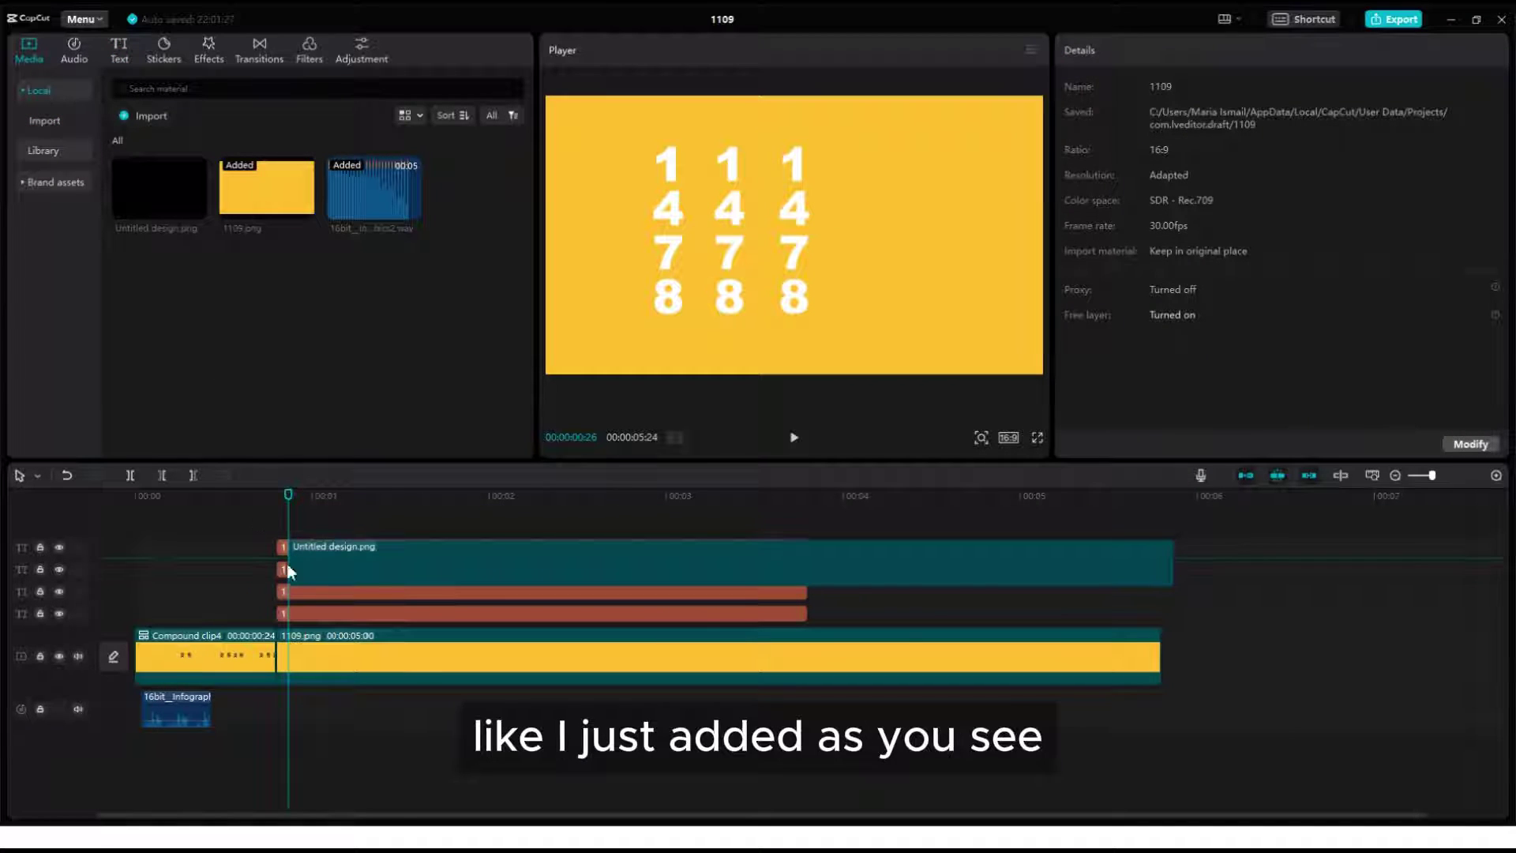
left_click_drag(886, 230, 864, 226)
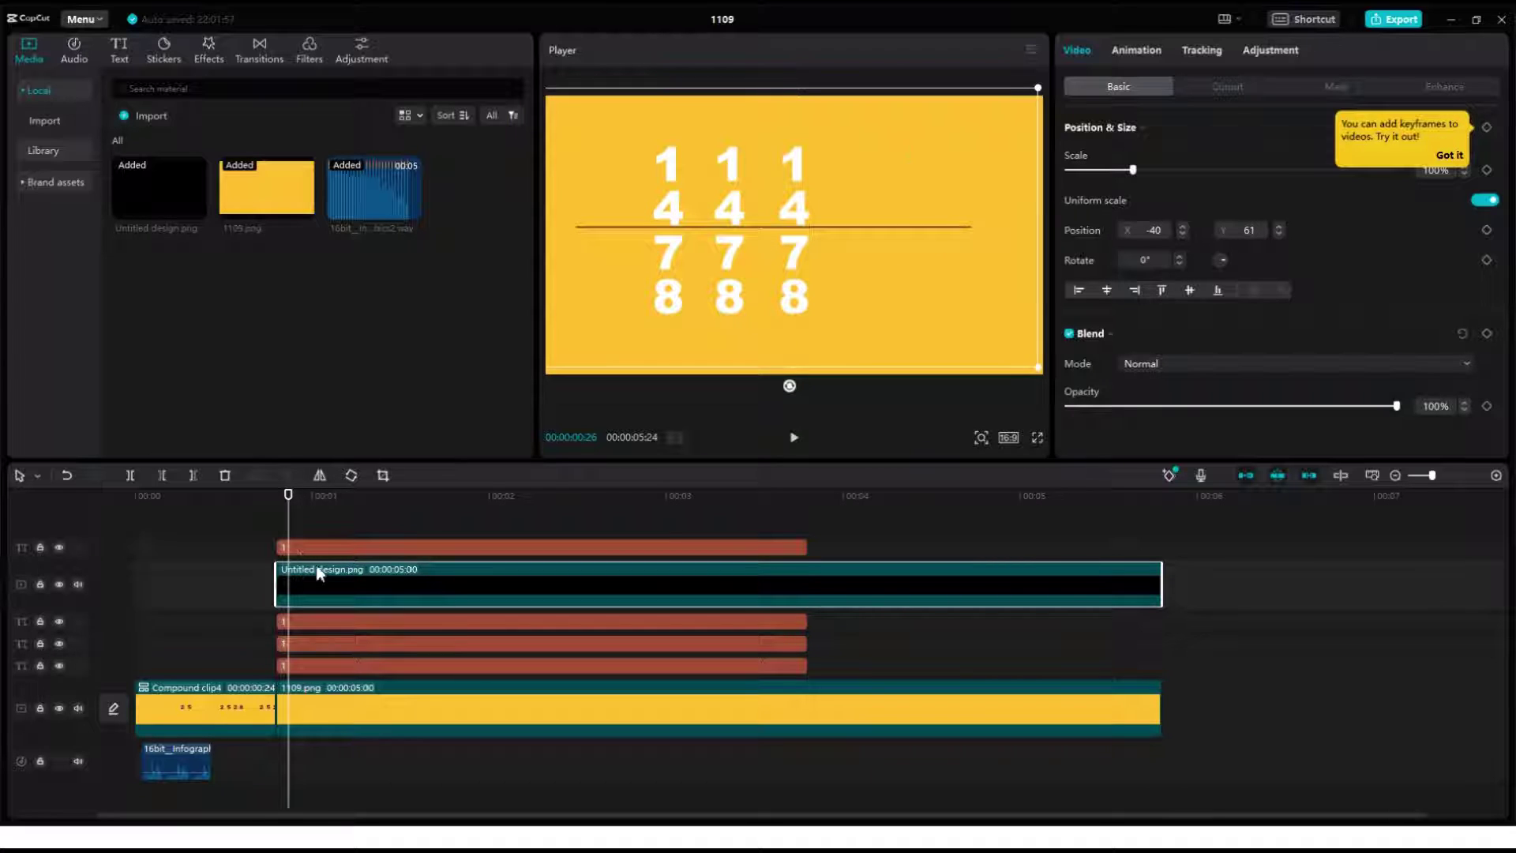
left_click_drag(318, 572, 306, 676)
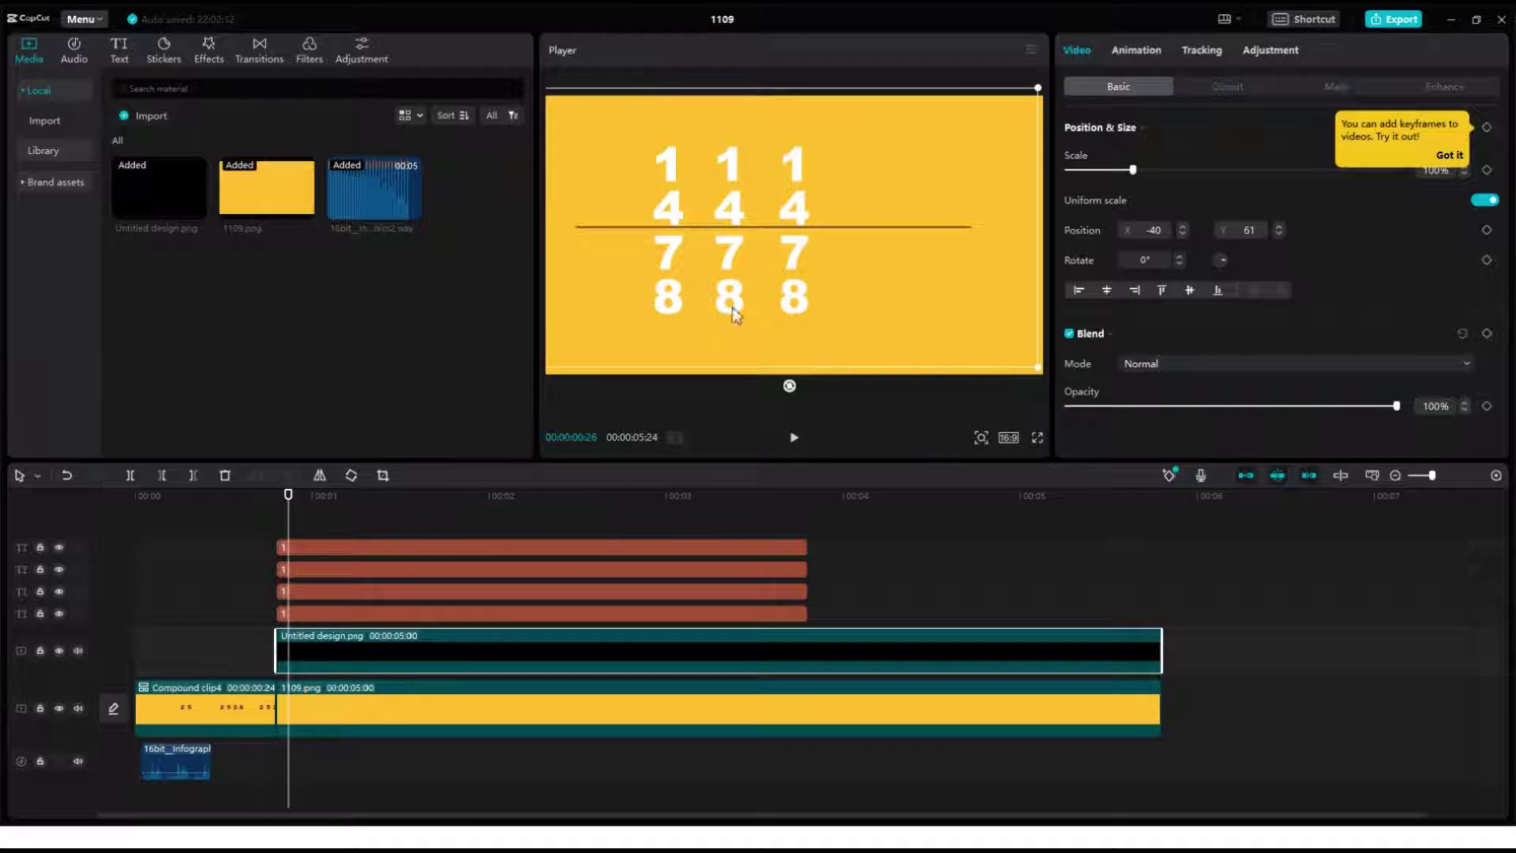
- Move the remaining overlapping digit column to the right of the third column, lining it up with the guide line
left_click_drag(669, 254, 846, 255)
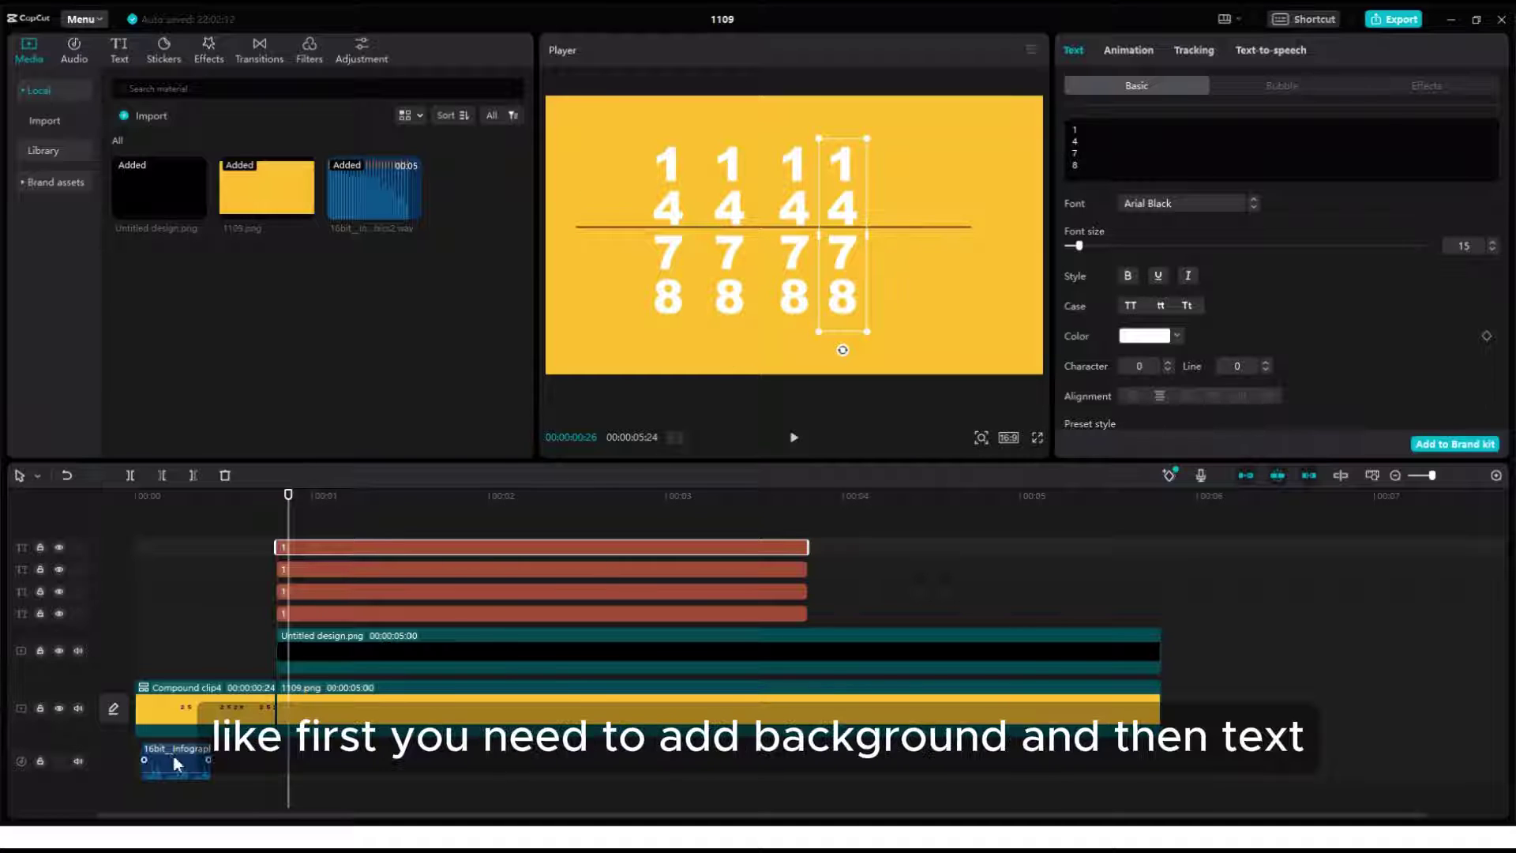
left_click(316, 709)
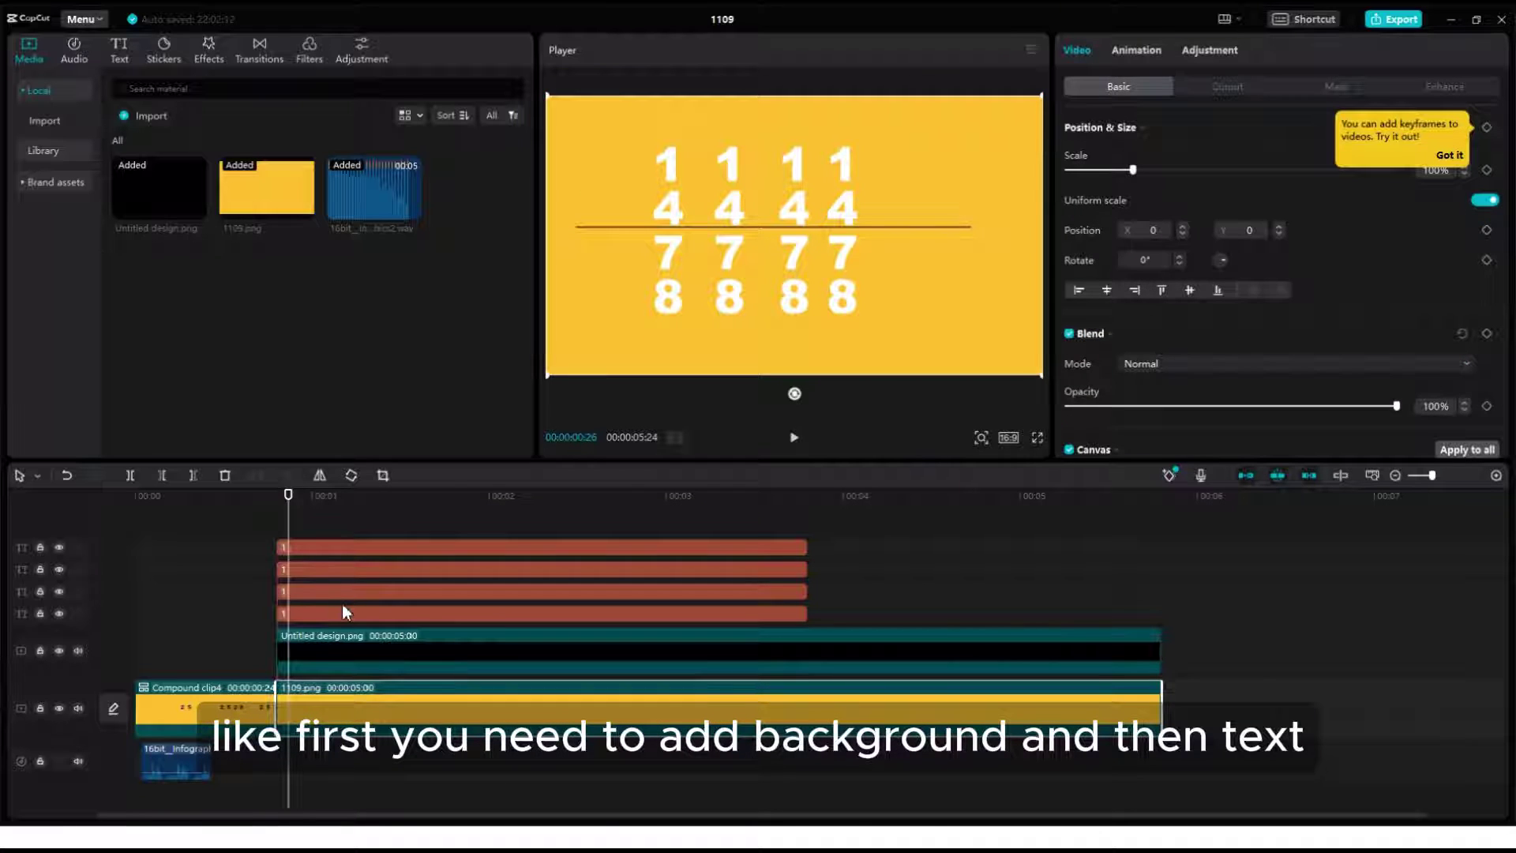
left_click(309, 647)
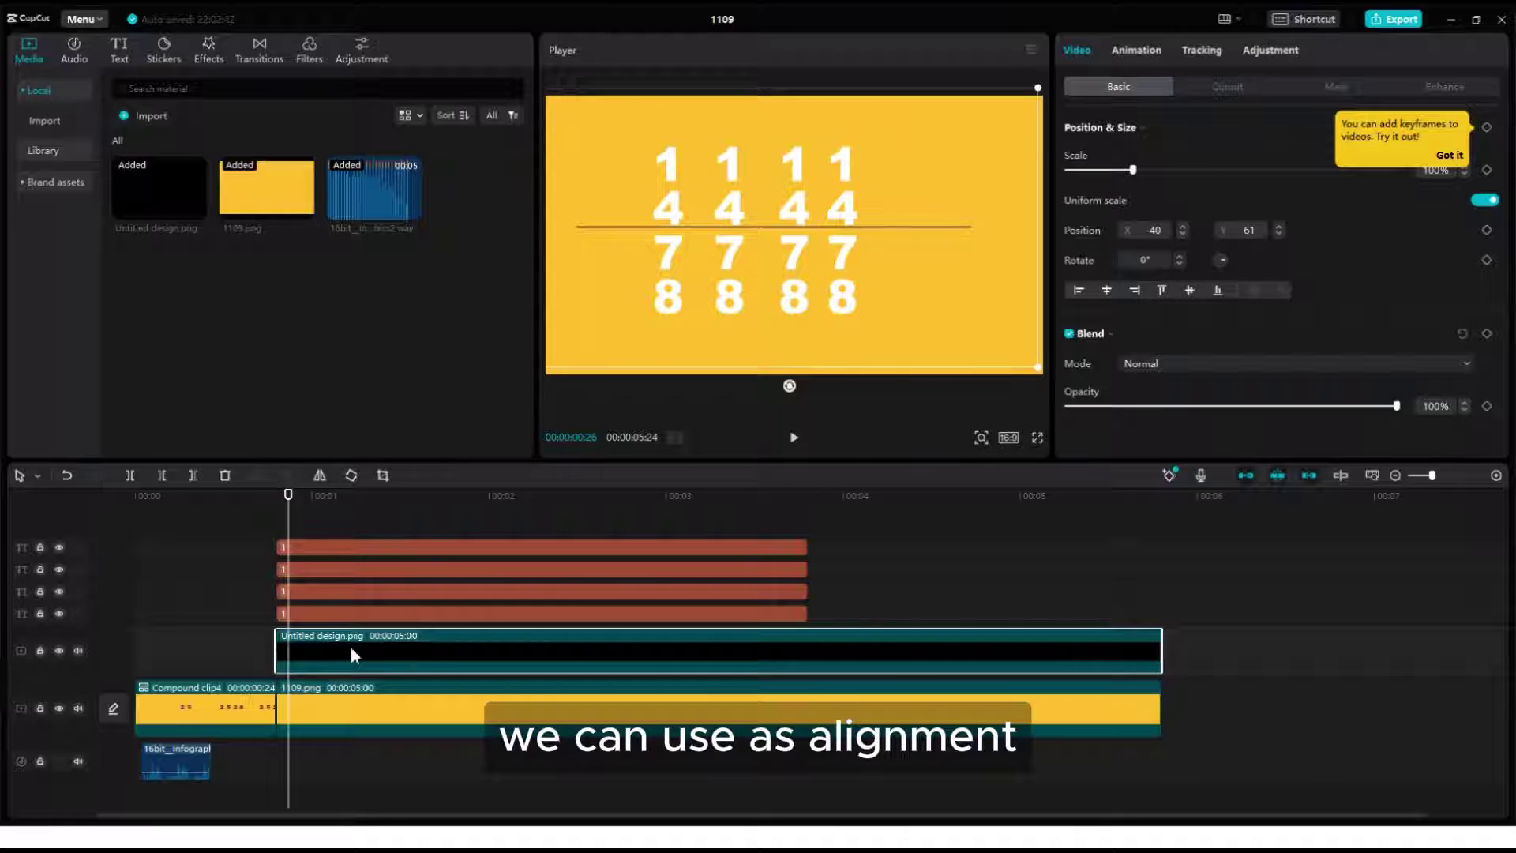
- Duplicate the yellow 1109.png background clip at 00:00:00:26 onto its own track above the main track
left_click(324, 711)
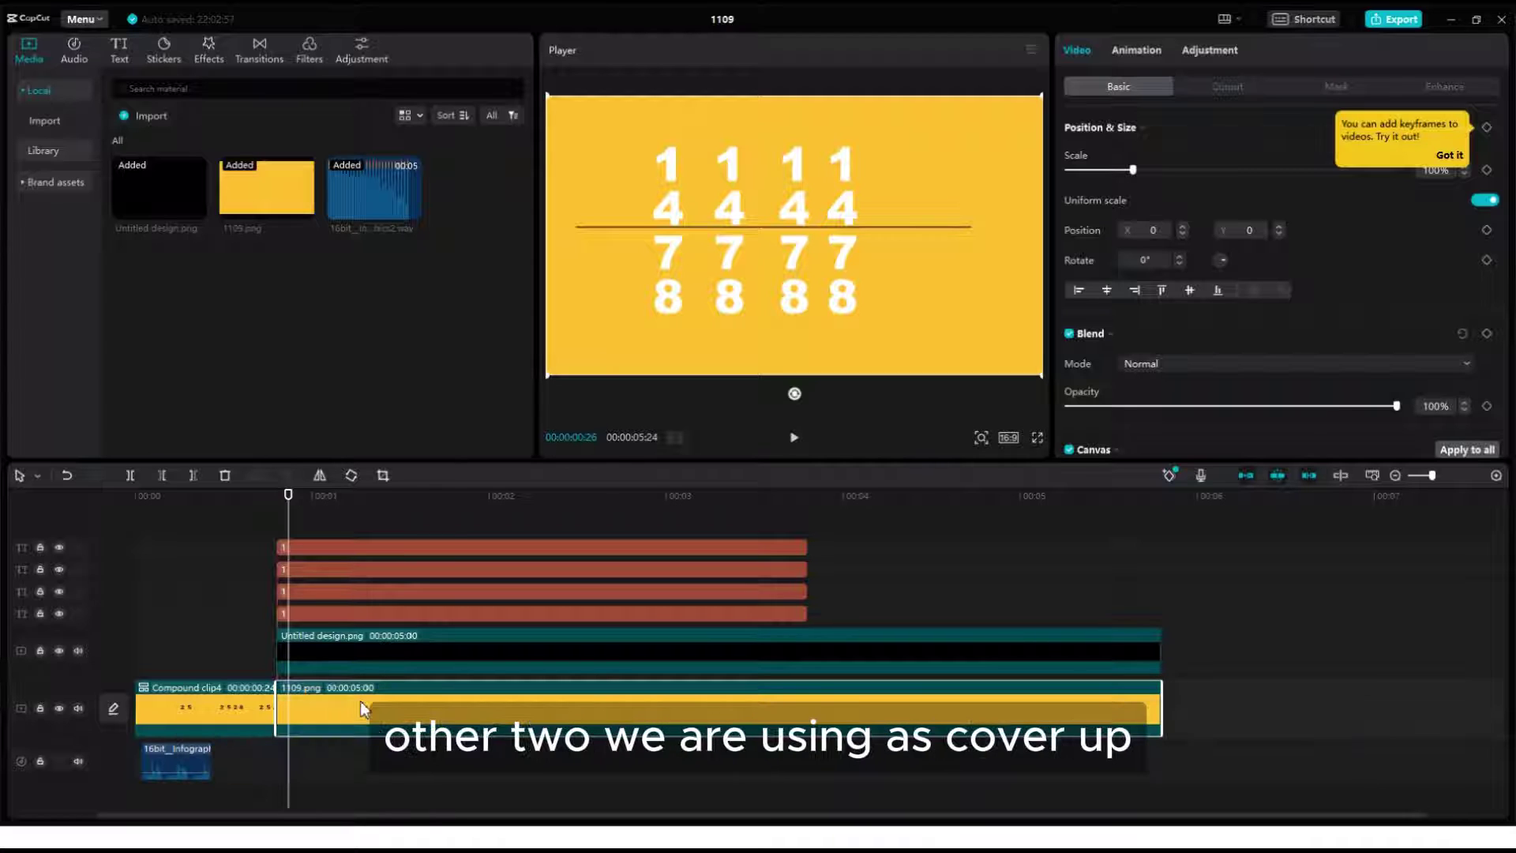
key("ctrl+v")
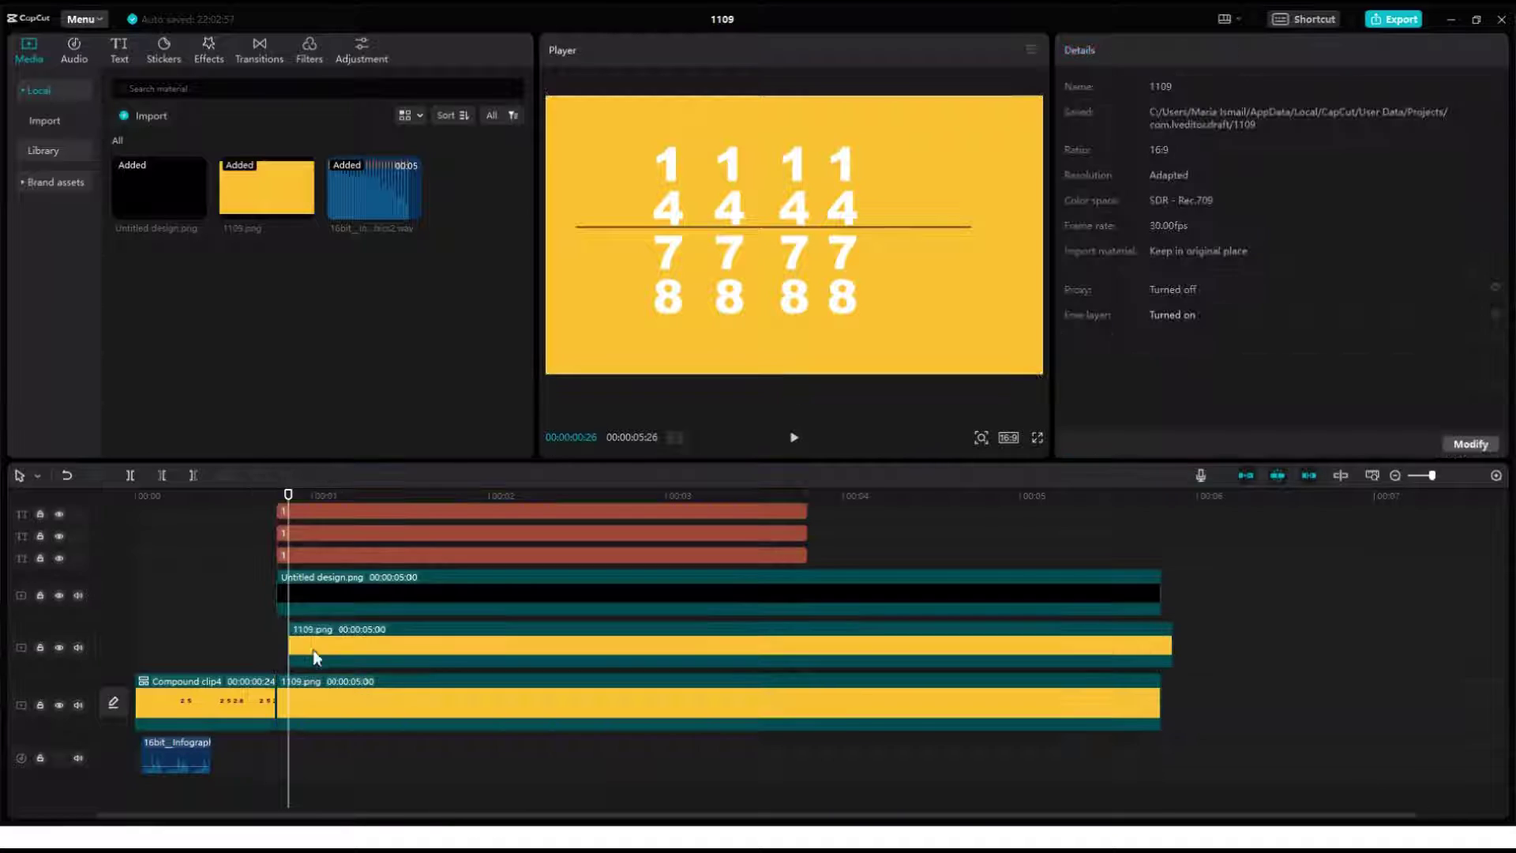
left_click_drag(296, 510, 319, 510)
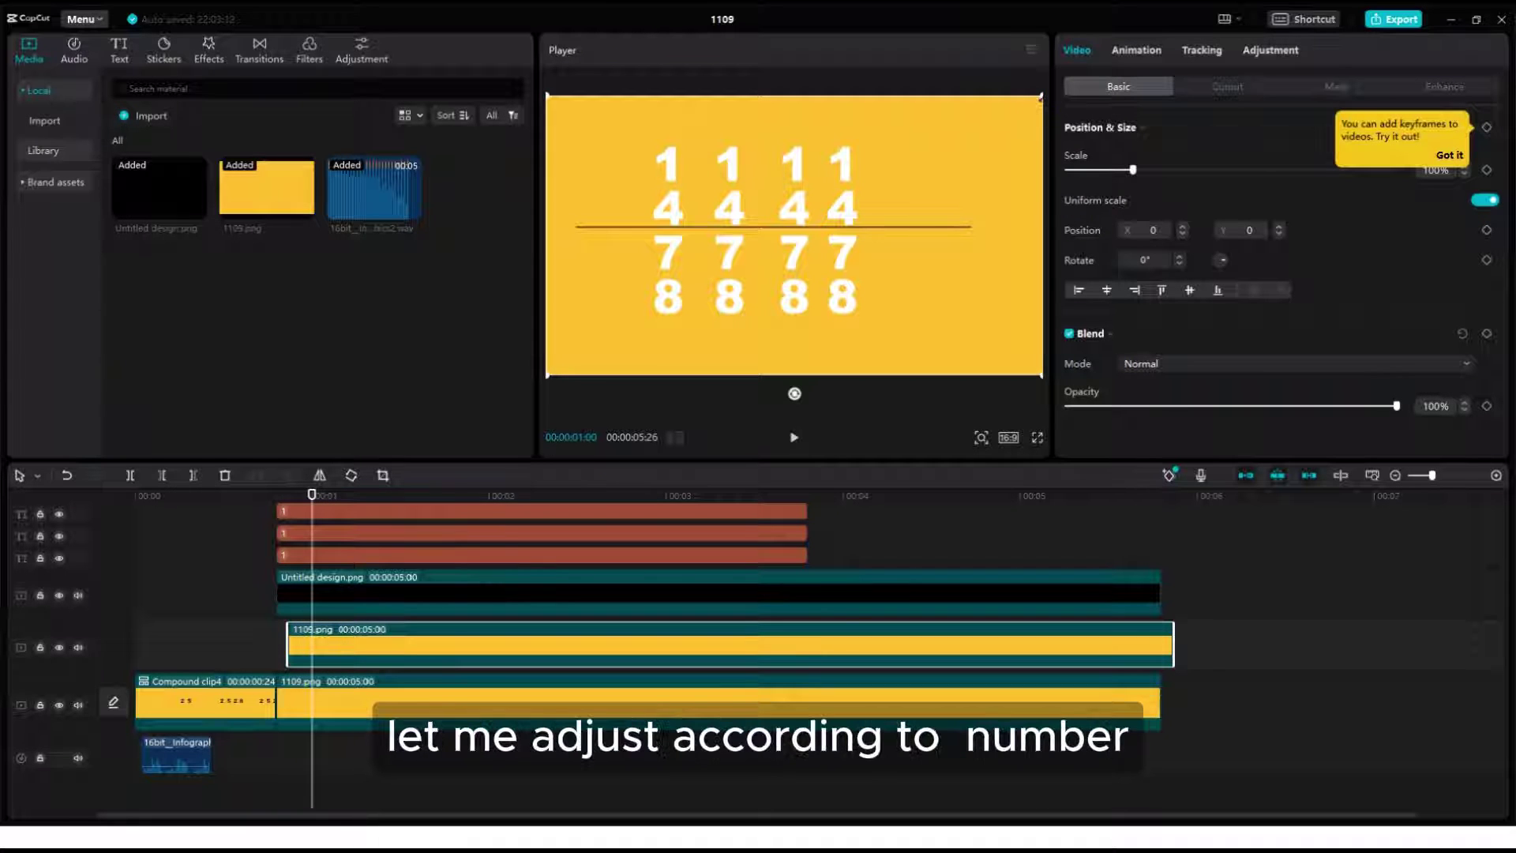
- Shrink the yellow 1109.png copy to 64% over the lower digits at about X -85, Y -540, and move its clip above the text tracks
left_click_drag(1044, 91, 953, 152)
left_click_drag(925, 215, 908, 261)
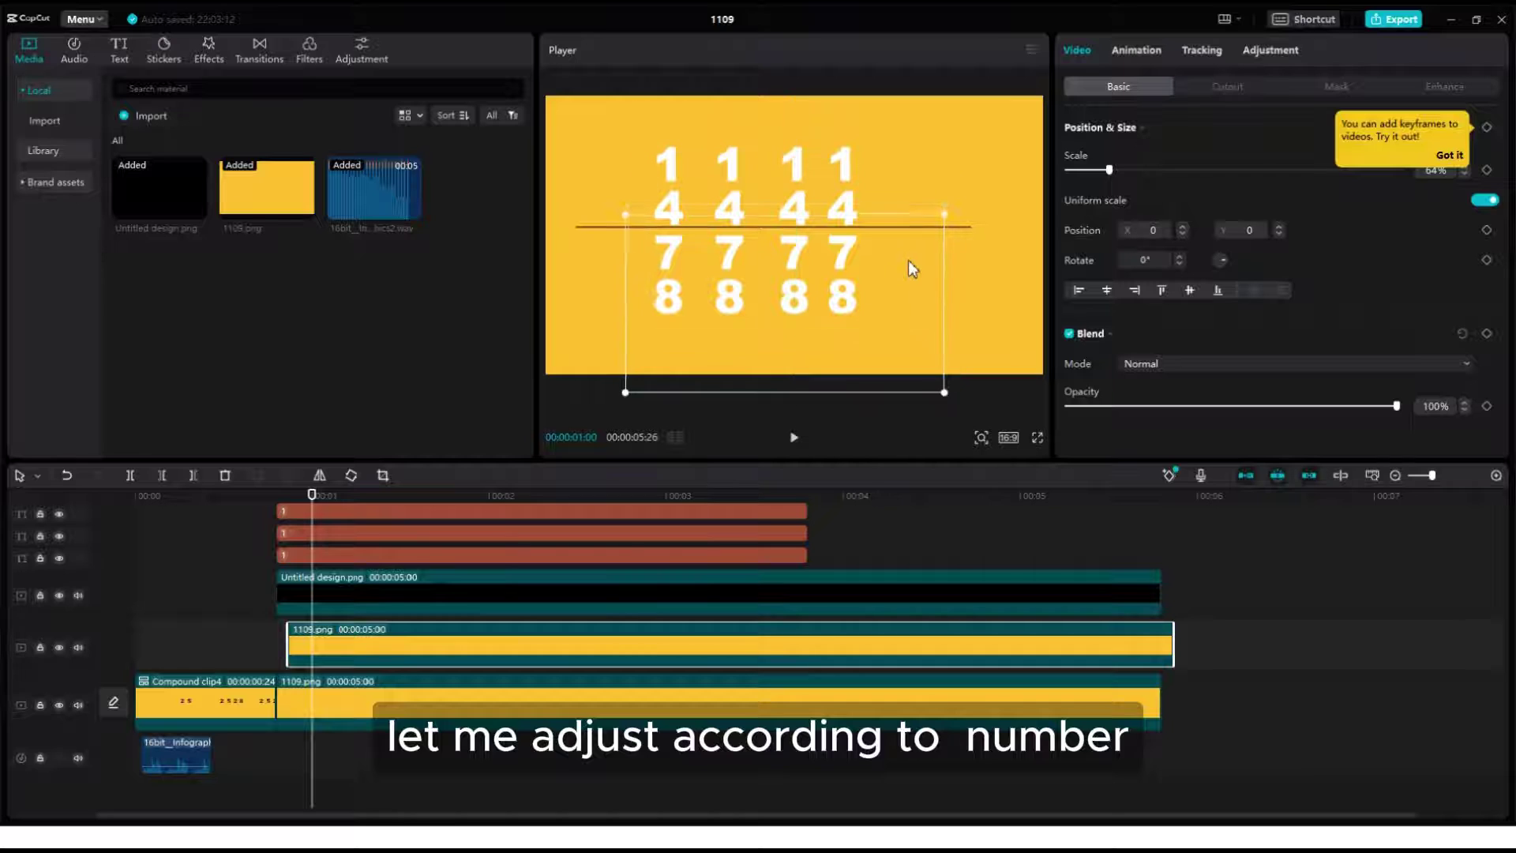
left_click_drag(355, 648, 339, 500)
left_click_drag(341, 553, 343, 537)
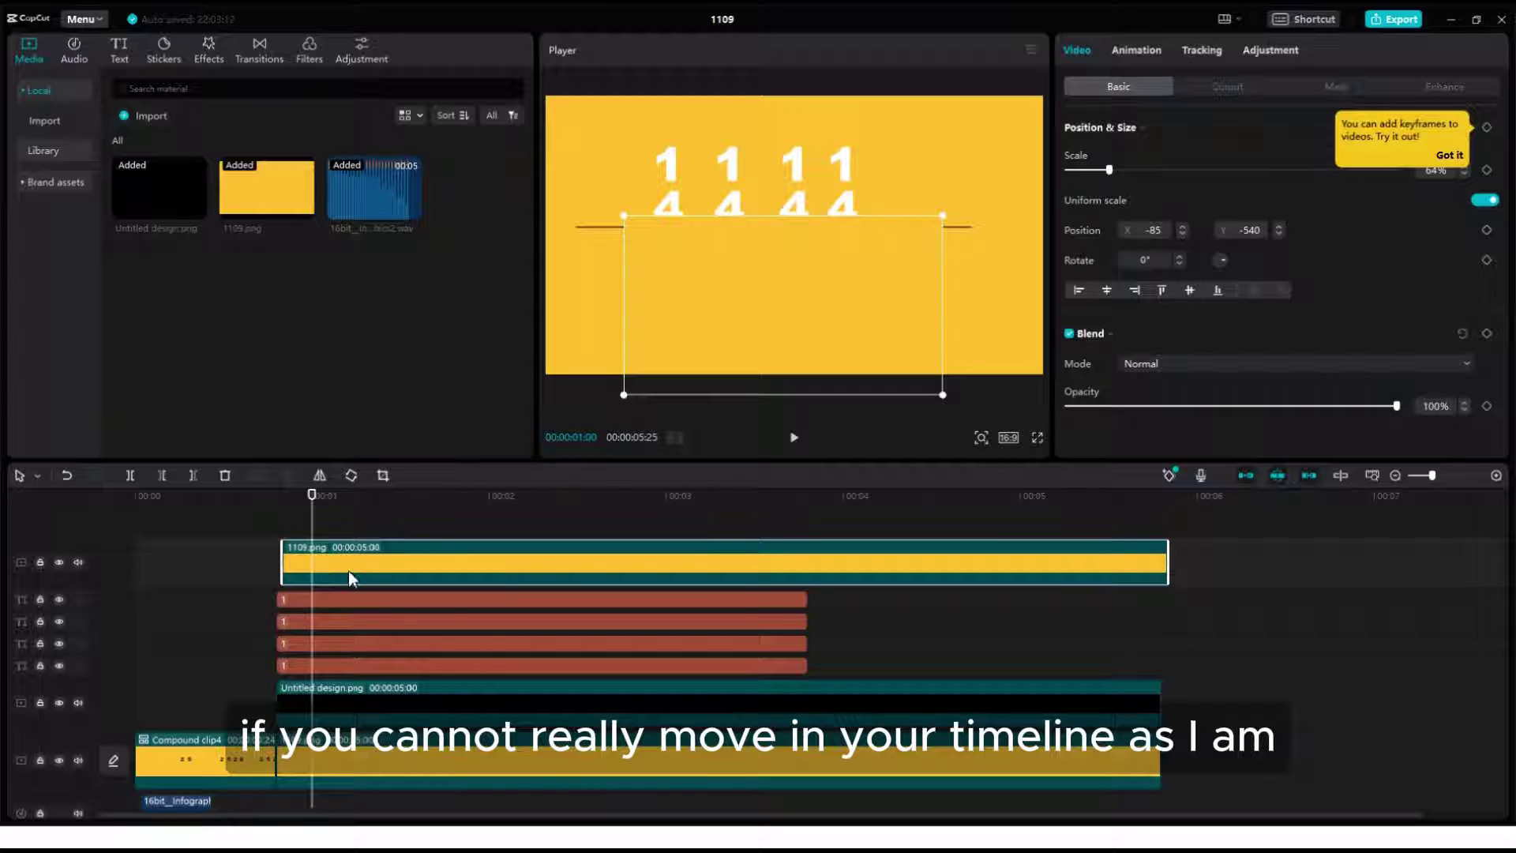
- Open the project settings to check the Free layer option
left_click(1404, 515)
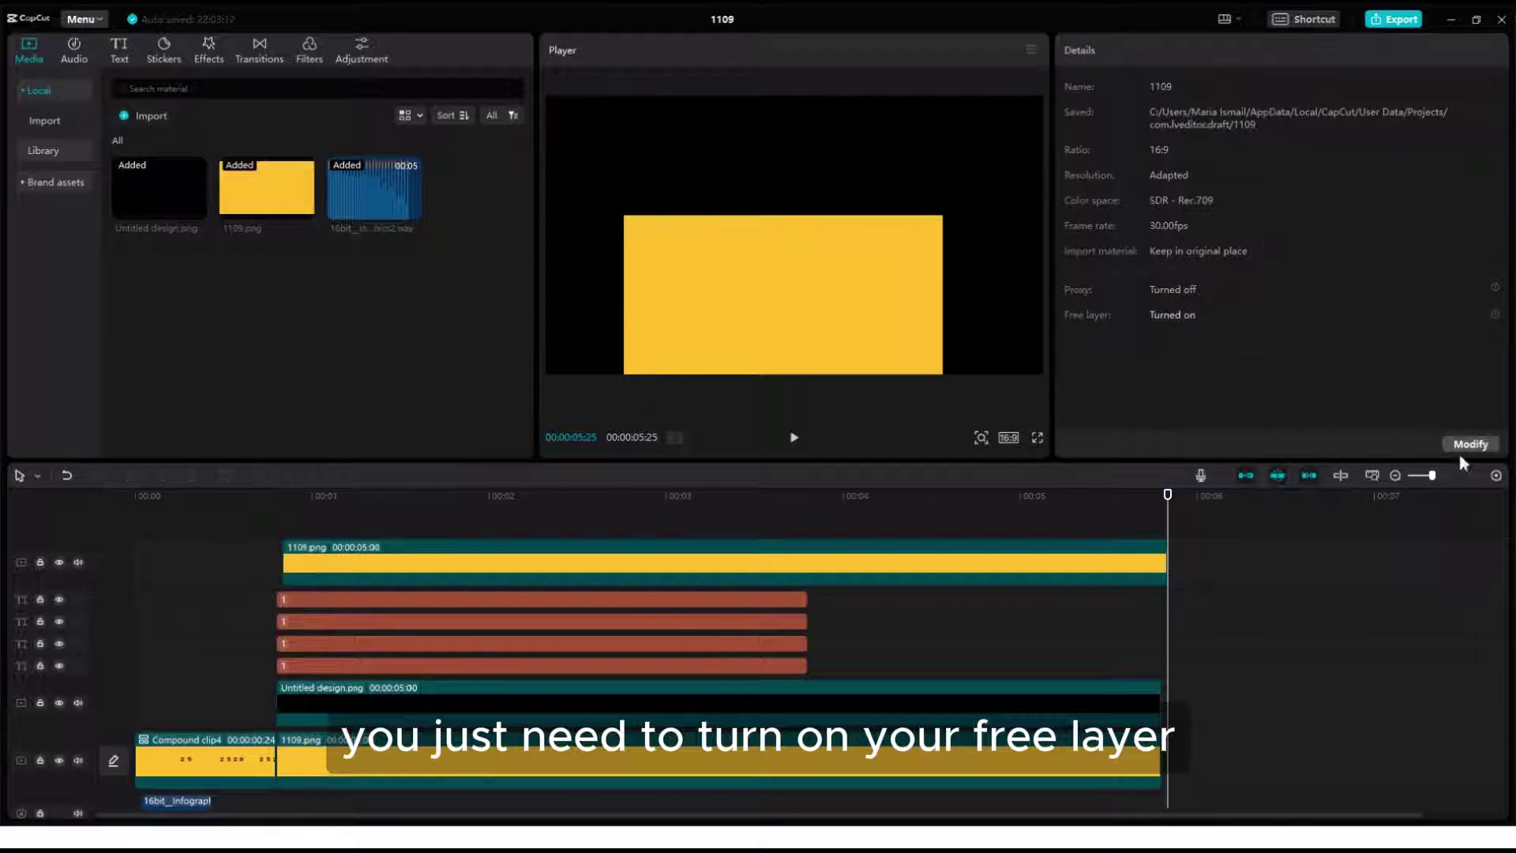
left_click(1464, 444)
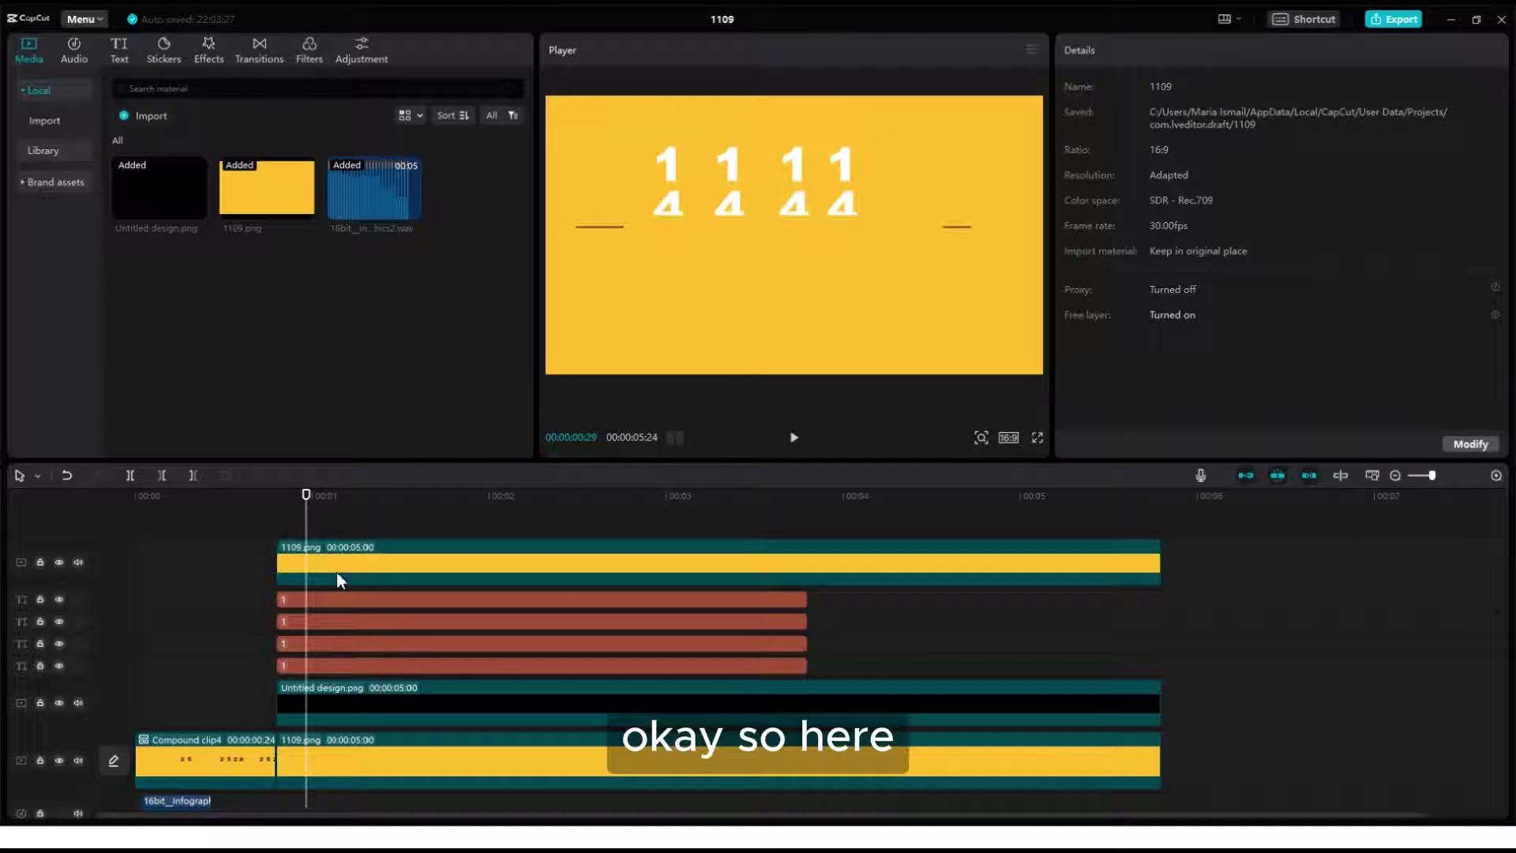
- Move the yellow cover to X -183, Y -659 so its upper edge meets the guide line beneath the digit 4 row
left_click_drag(336, 572, 344, 572)
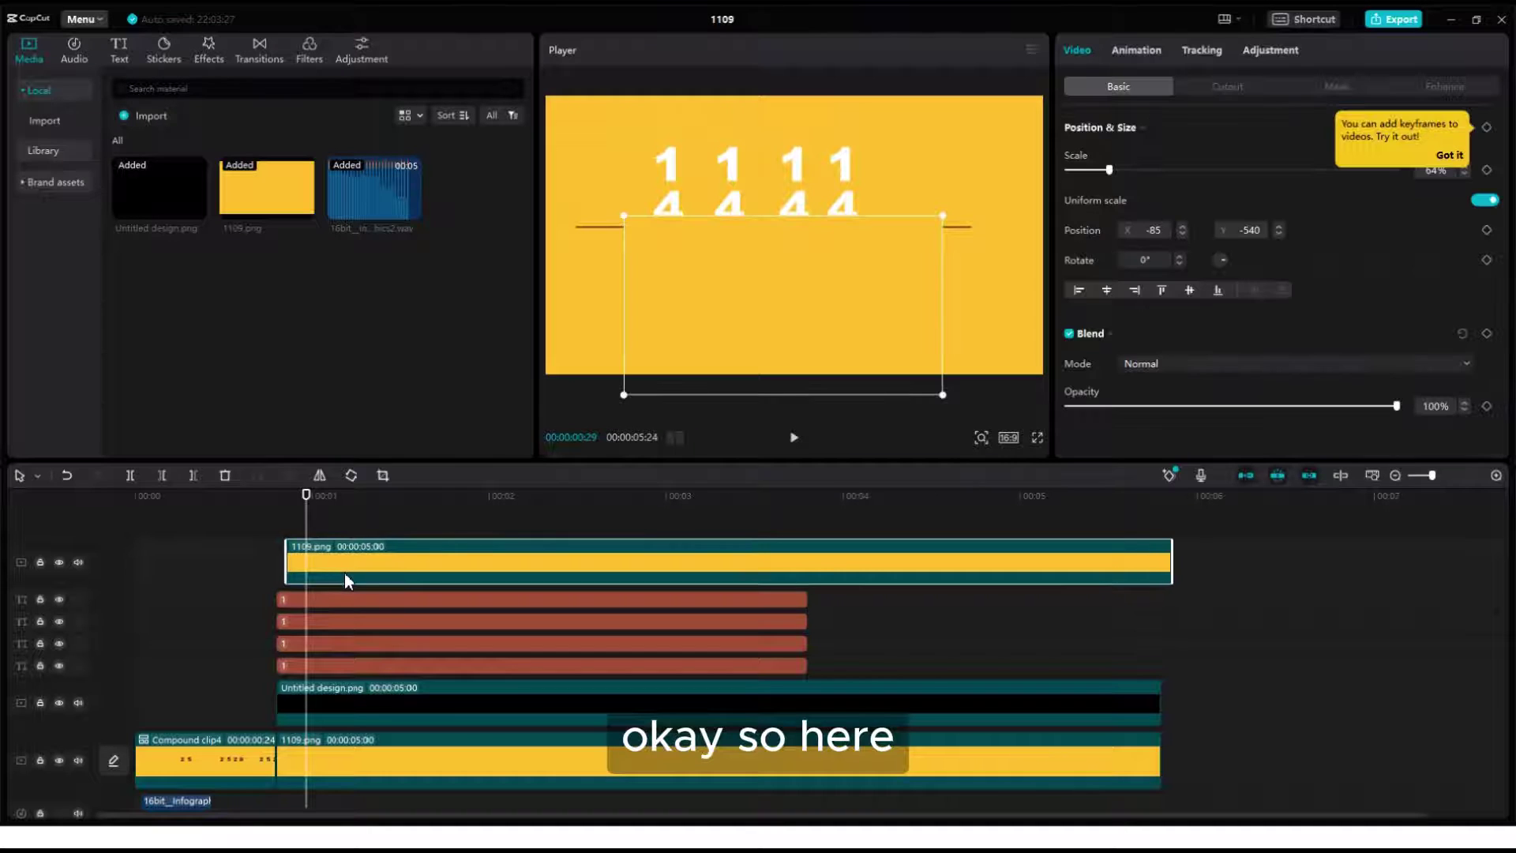
left_click_drag(733, 345, 723, 327)
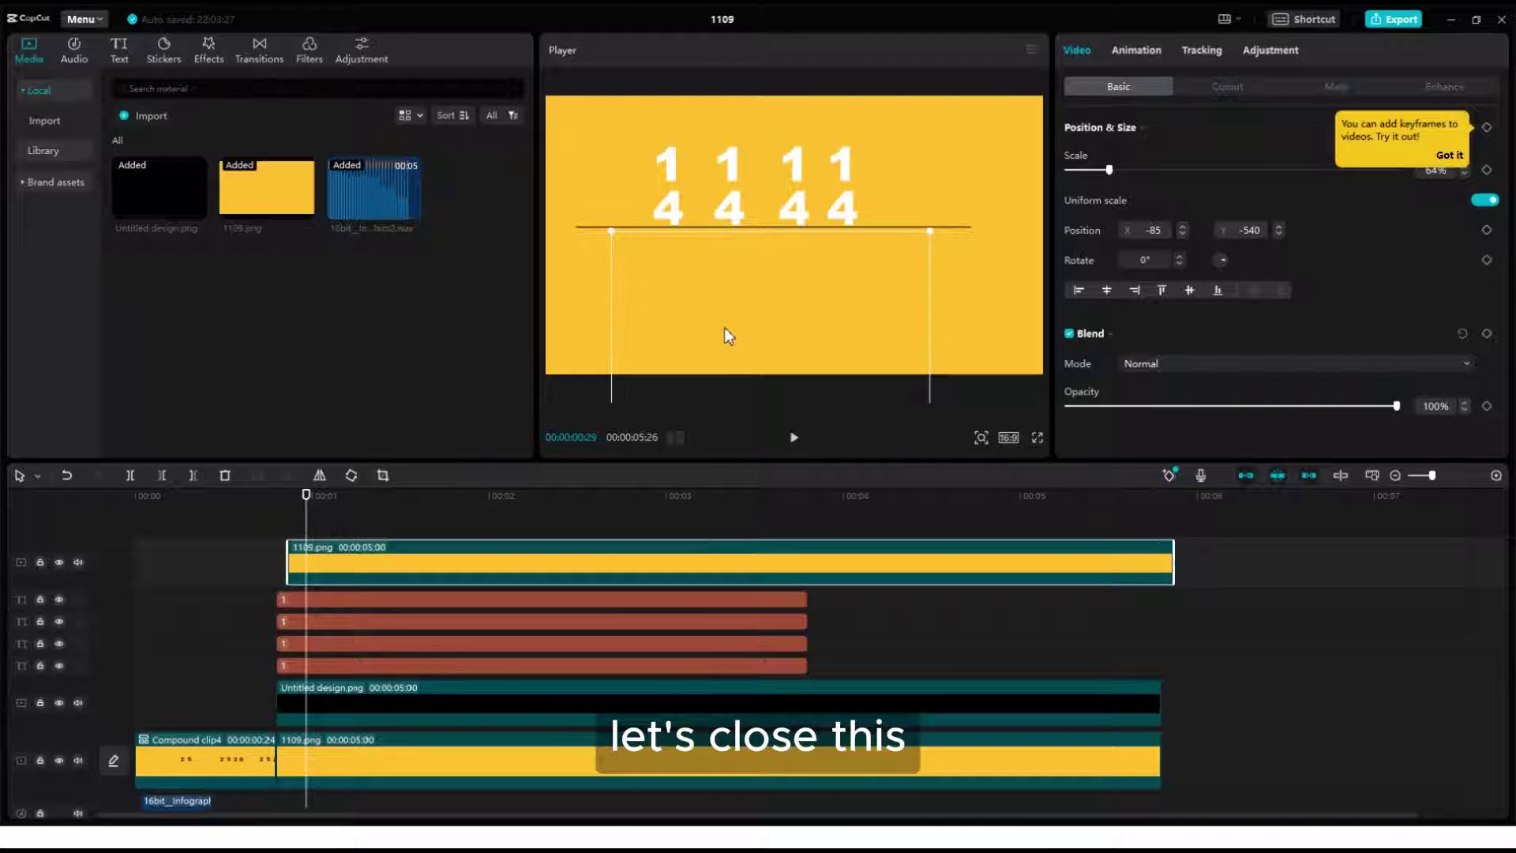
- Duplicate the yellow cover at 00:00:00:26 and move the copy to X -299, Y 1101, hiding the digits above the 4 row
left_click(282, 522)
left_click(320, 566)
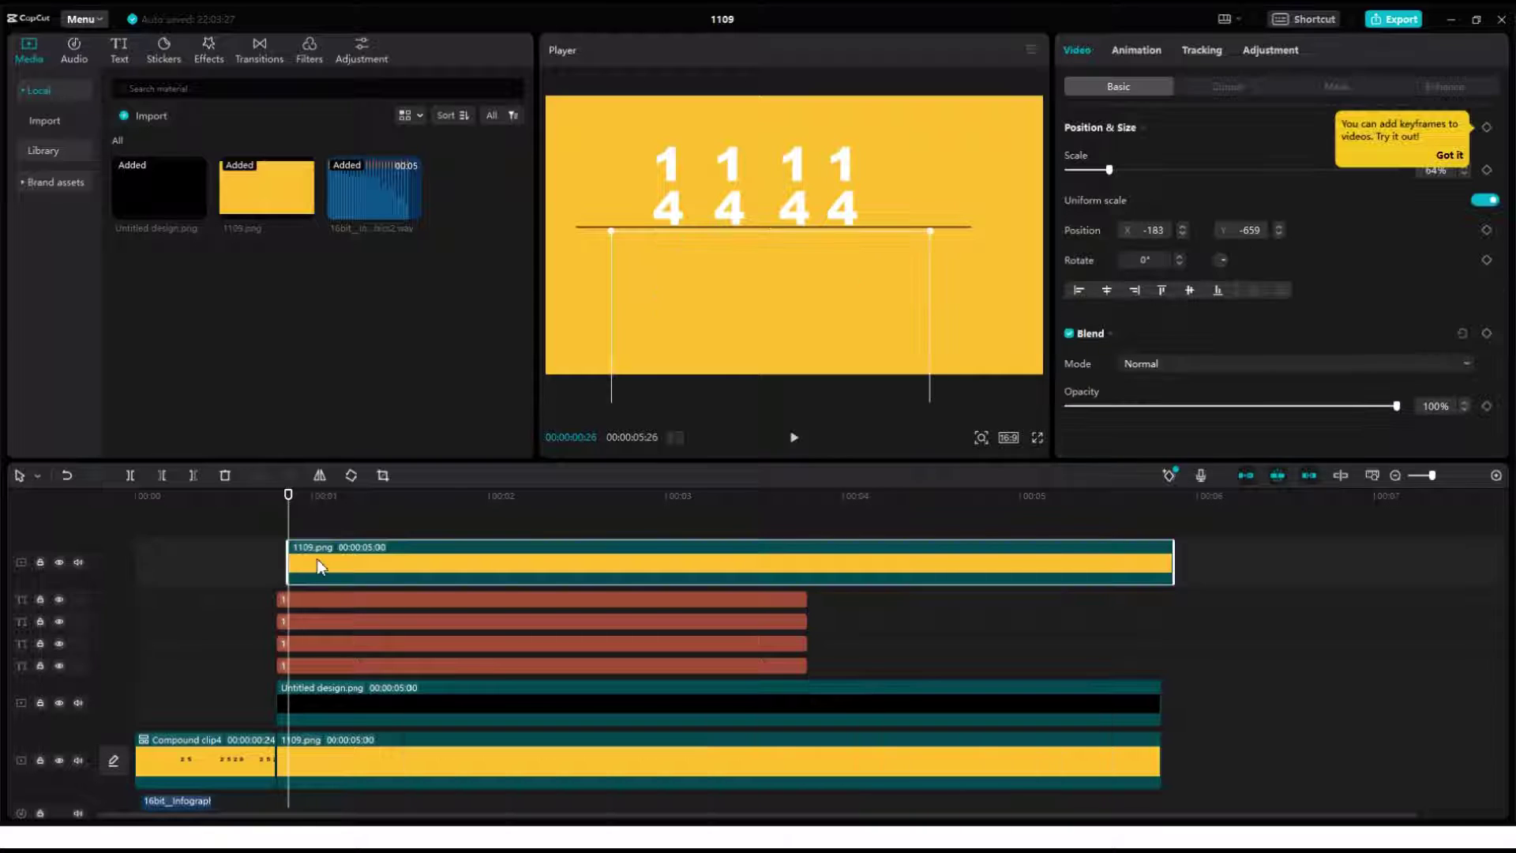
key("ctrl+c")
key("ctrl+v")
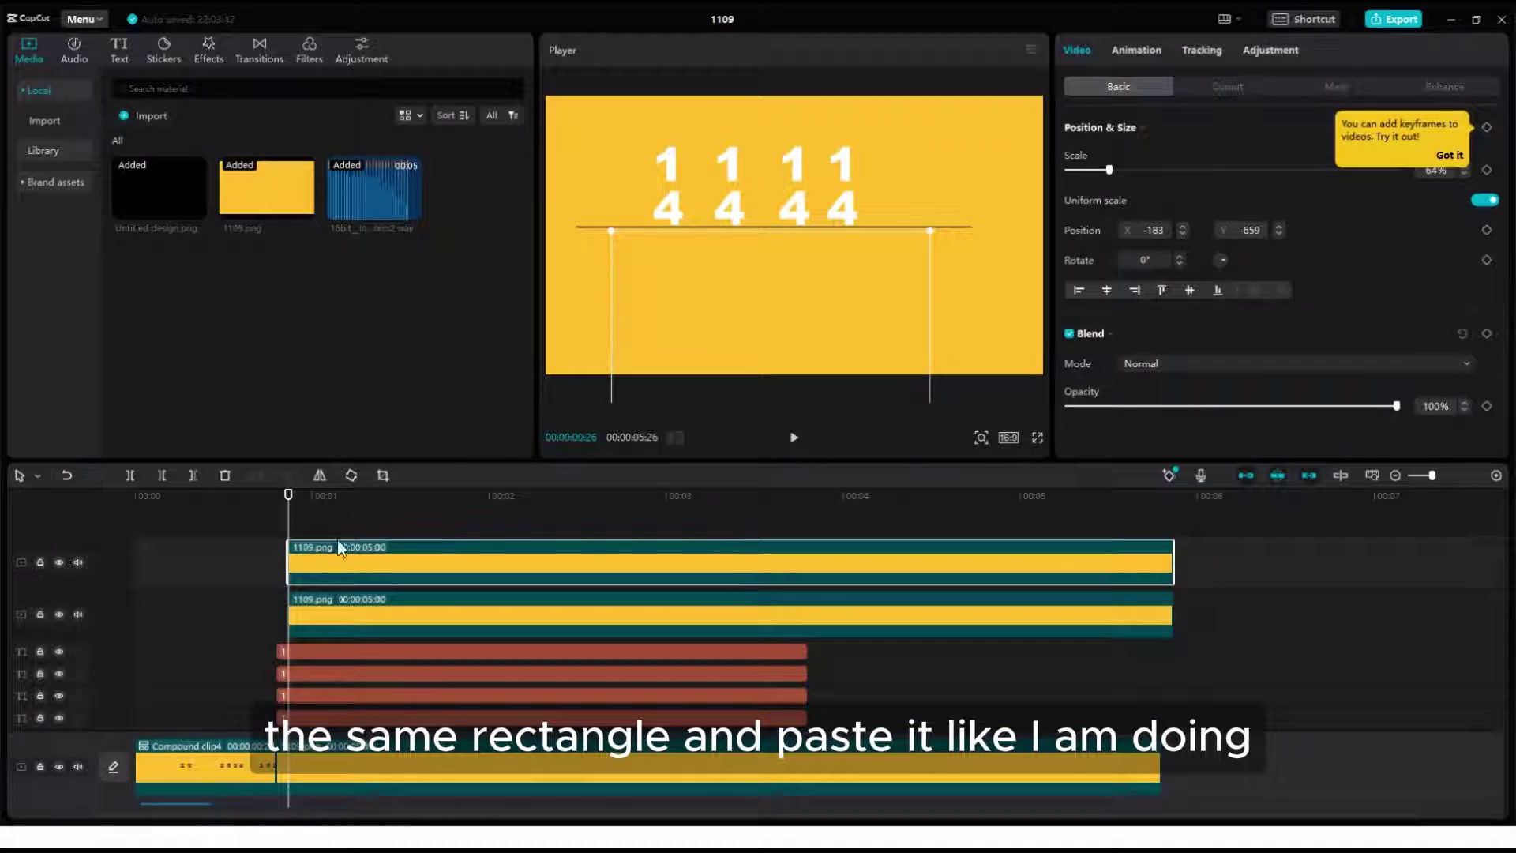
left_click_drag(710, 309, 698, 82)
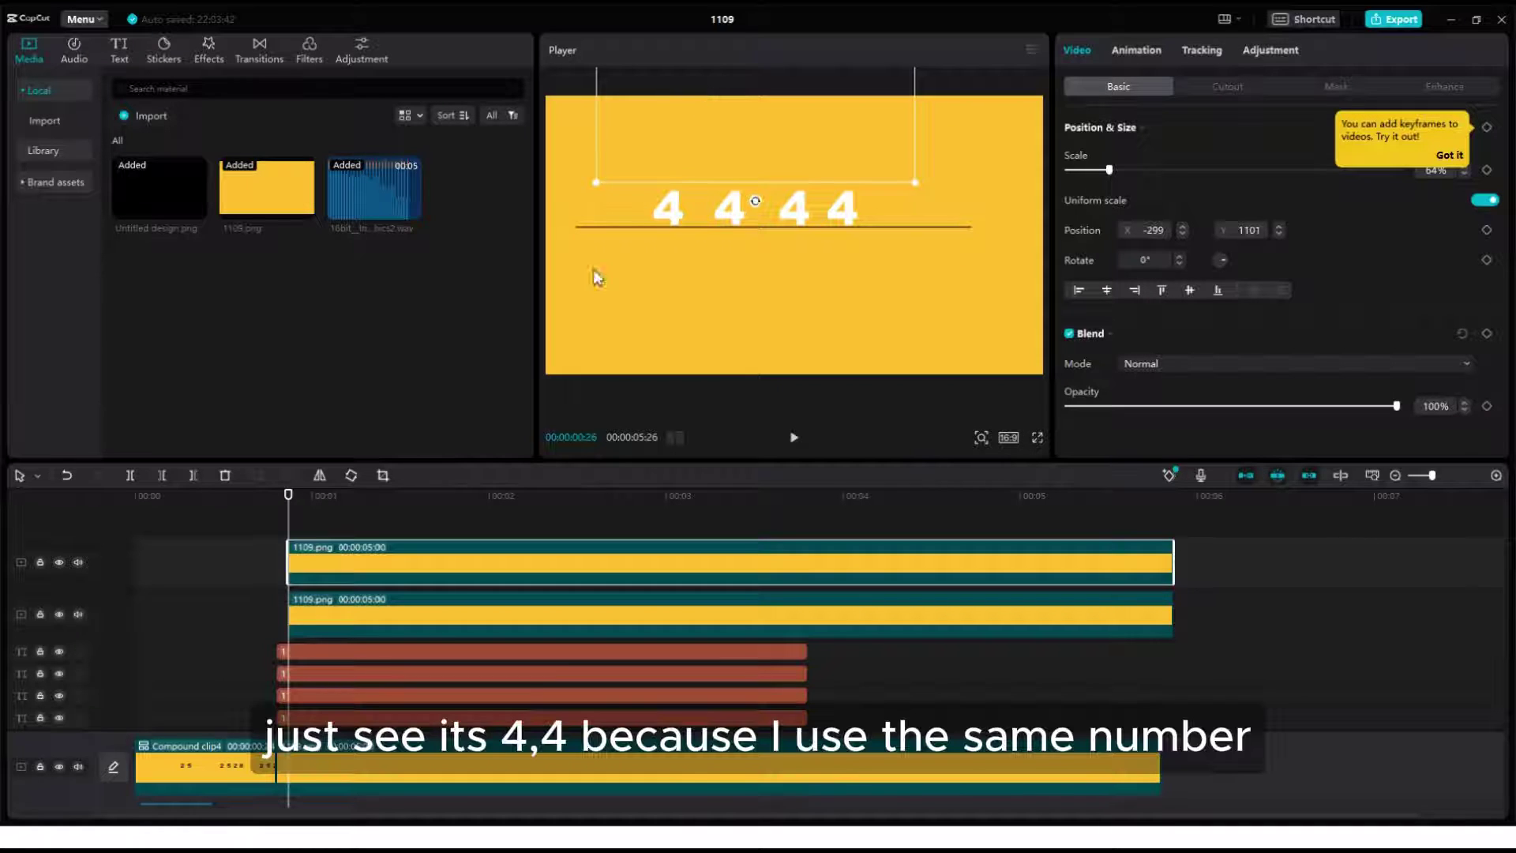
- Select each of the four text layers in turn to check which digit column it holds
left_click(313, 714)
left_click(310, 694)
left_click(310, 673)
left_click(309, 652)
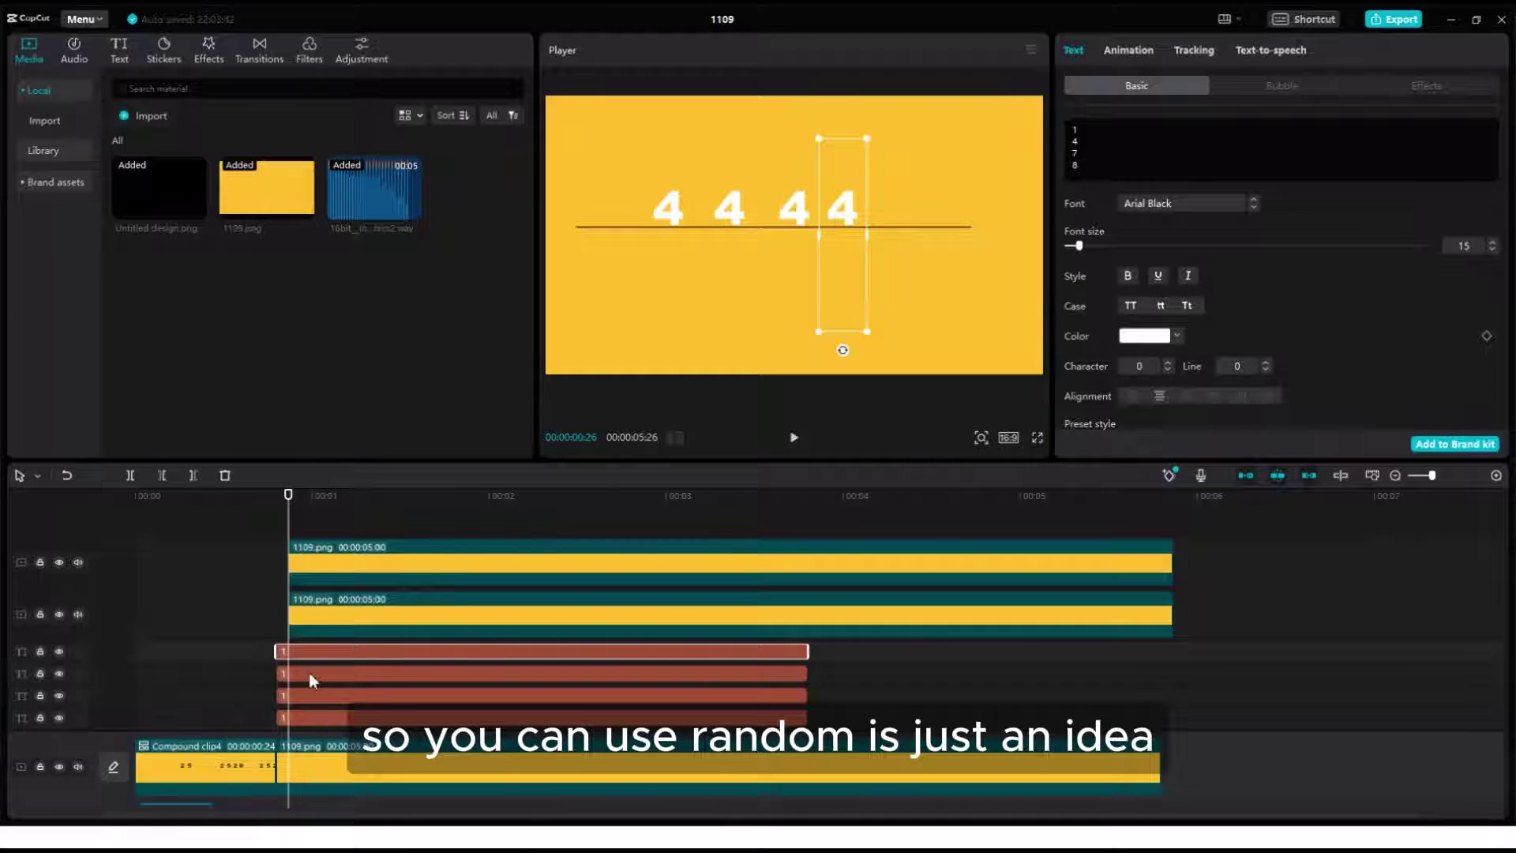
- Move both yellow cover clips so they start at 00:00:00:24 together with the text layers
left_click(276, 600)
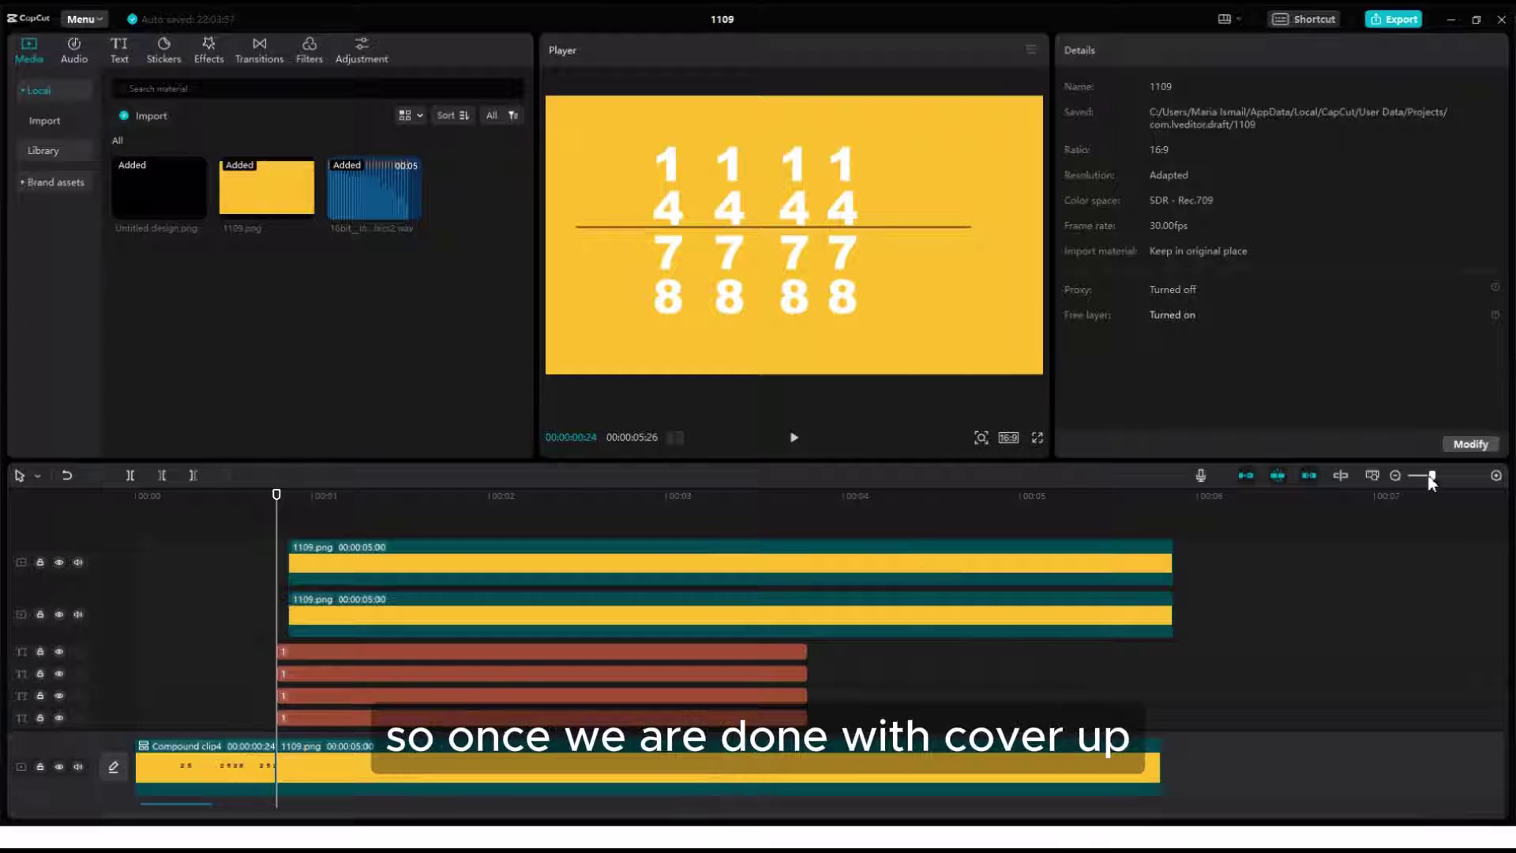
left_click(1452, 476)
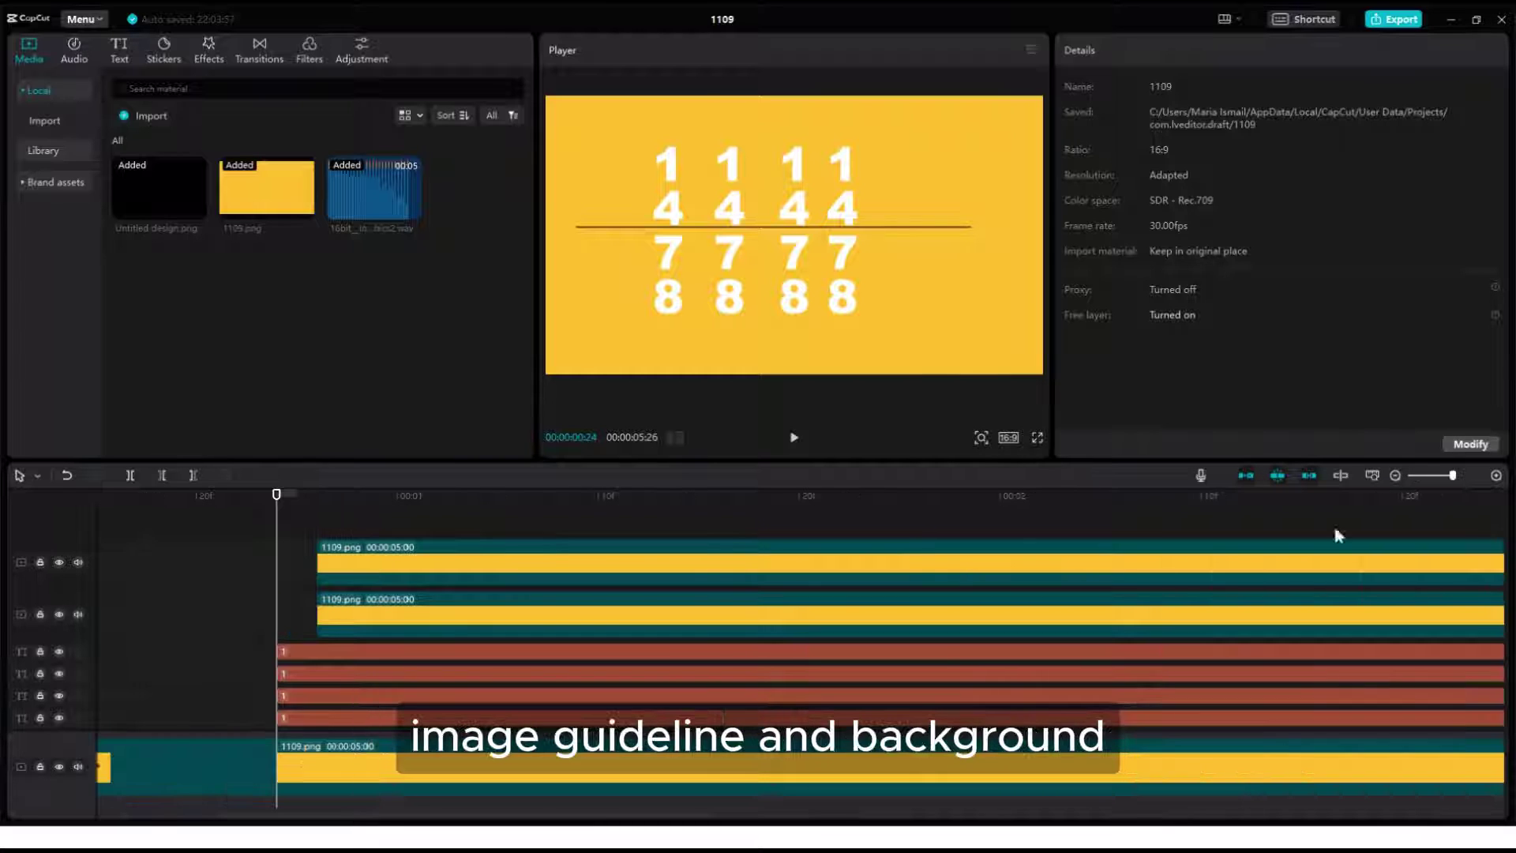
scroll(340, 693, "down", 2)
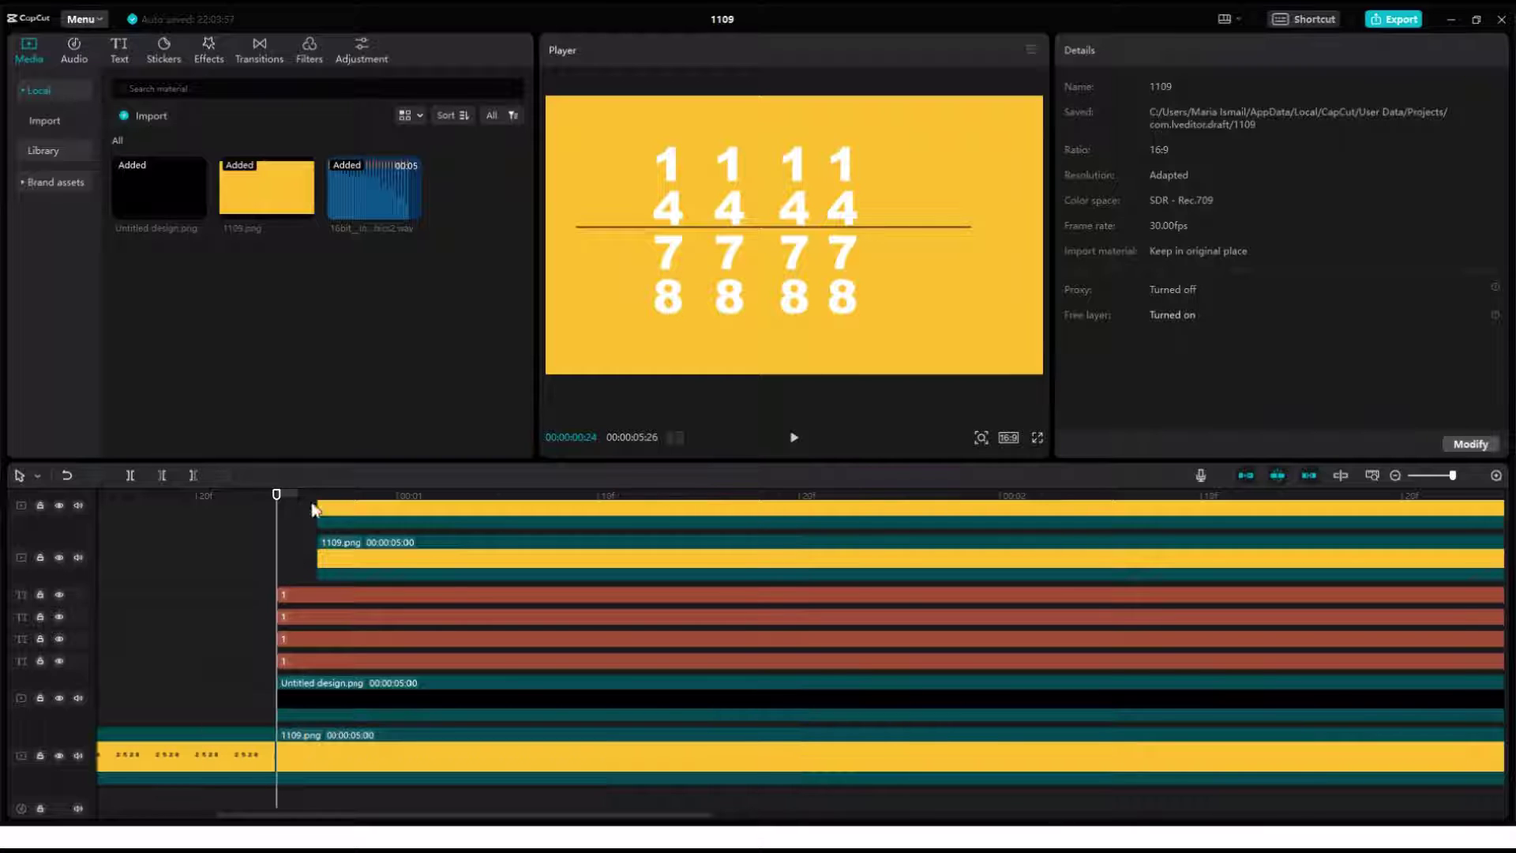
left_click(297, 562)
left_click_drag(382, 557, 308, 552)
scroll(341, 559, "up", 1)
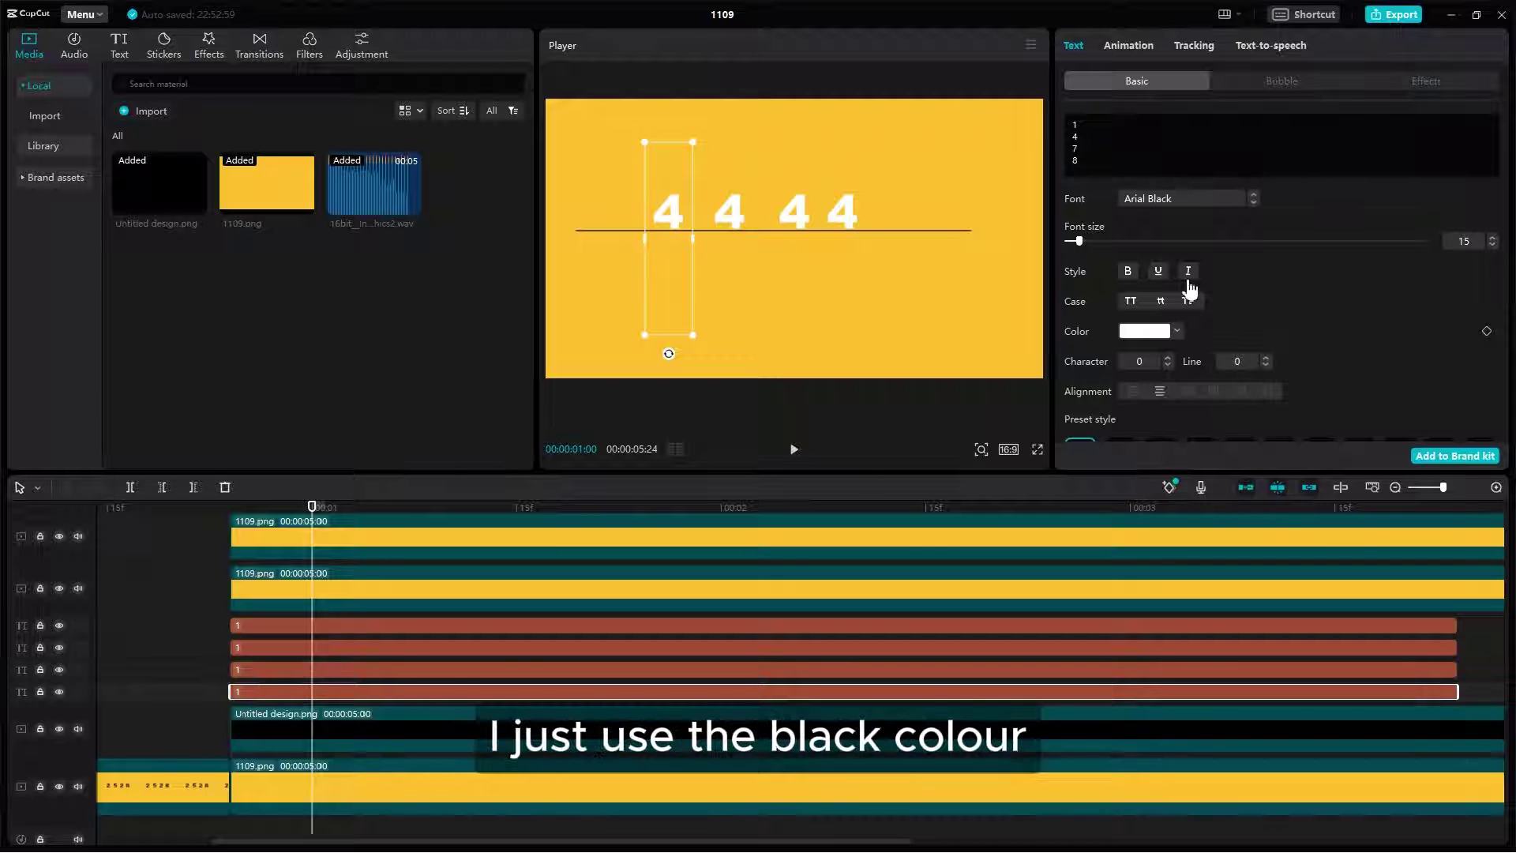
- Change the text color of all four digit columns to black (000000)
left_click(1129, 335)
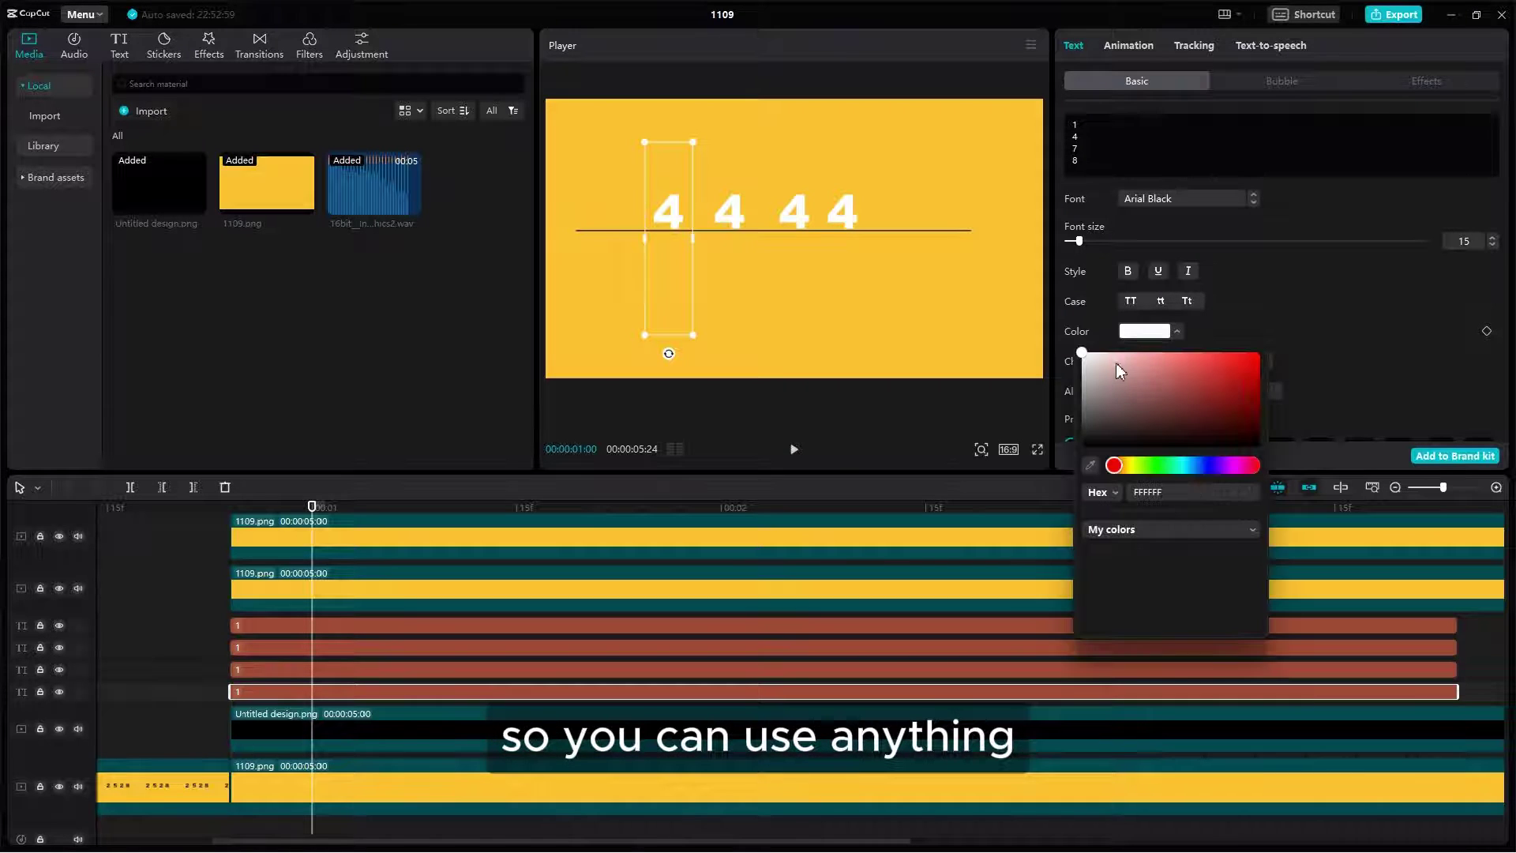
left_click_drag(1115, 363, 1053, 523)
left_click(367, 668)
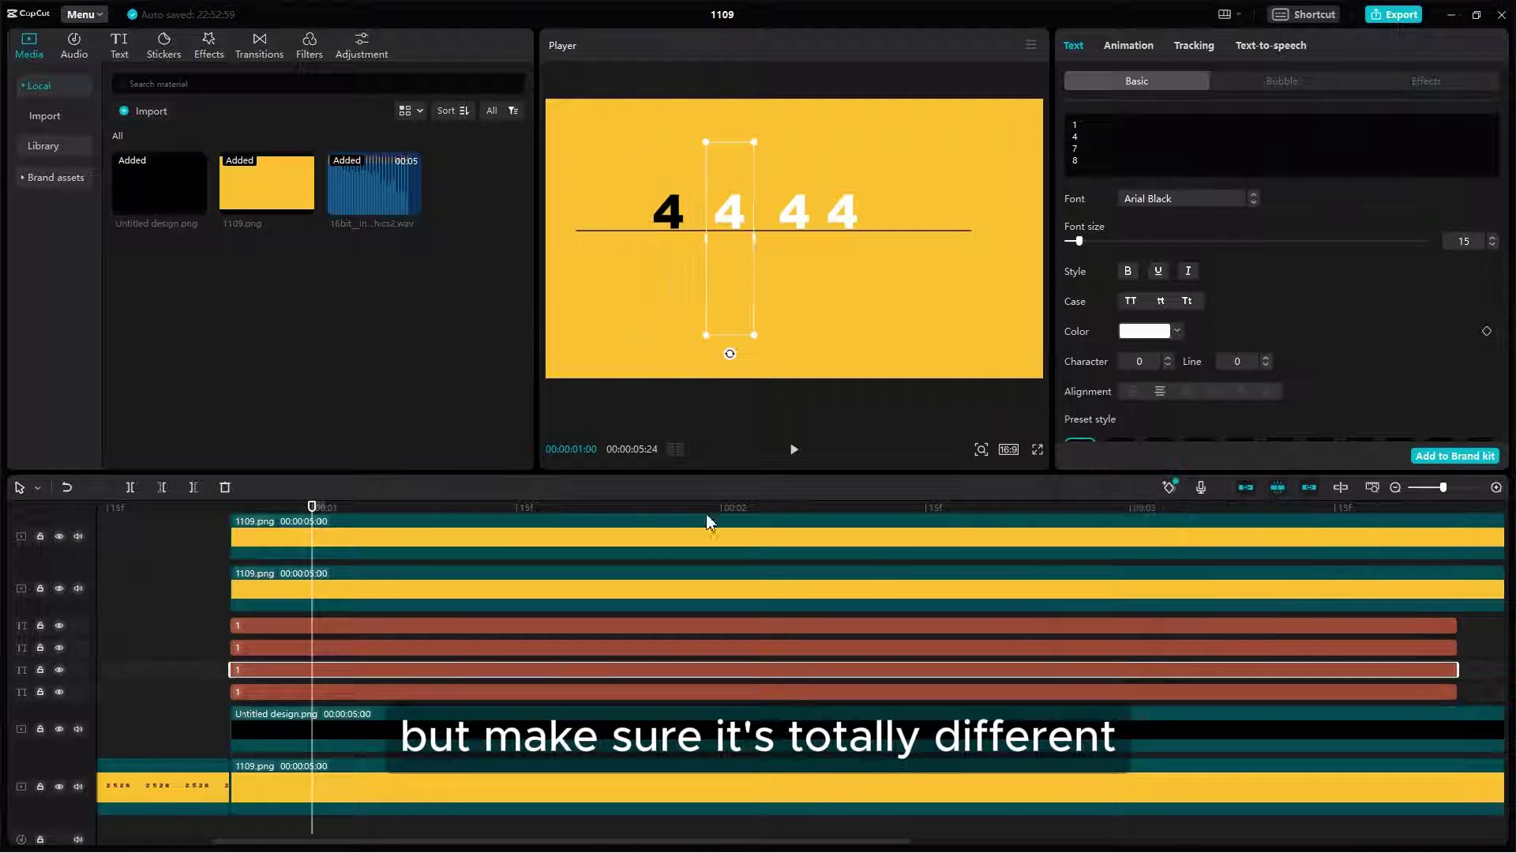
left_click(1137, 333)
left_click(975, 648)
left_click_drag(1117, 370, 1083, 446)
left_click(1136, 333)
left_click(987, 625)
left_click(1145, 331)
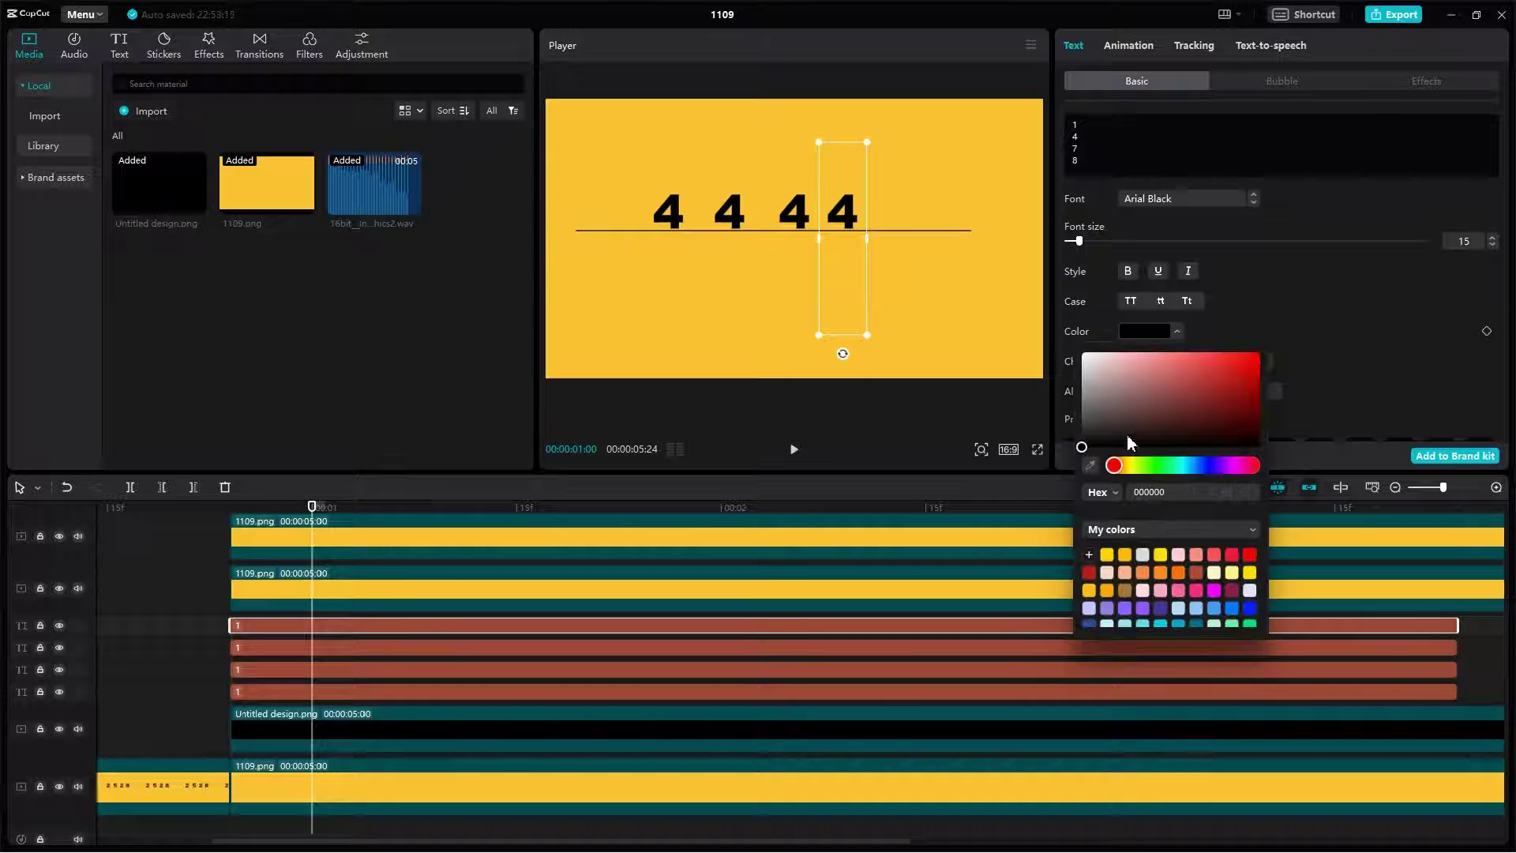
- Stagger the second, third and fourth digit layers so each starts one frame after the previous, with the first at 00:00:00:24
left_click(231, 506)
left_click(244, 671)
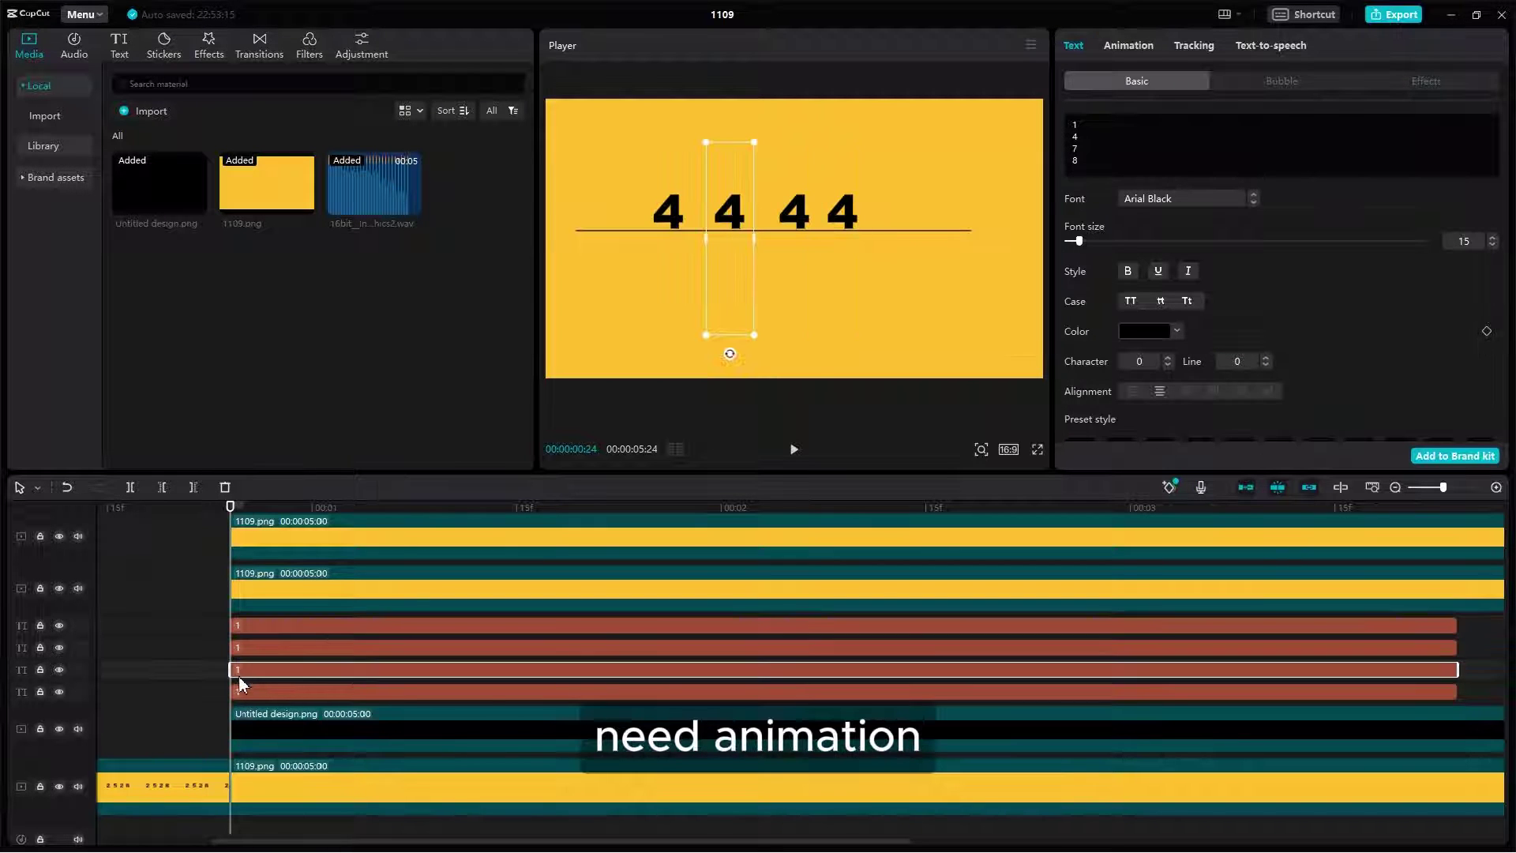
left_click_drag(249, 666, 287, 628)
left_click(276, 627)
left_click(244, 693)
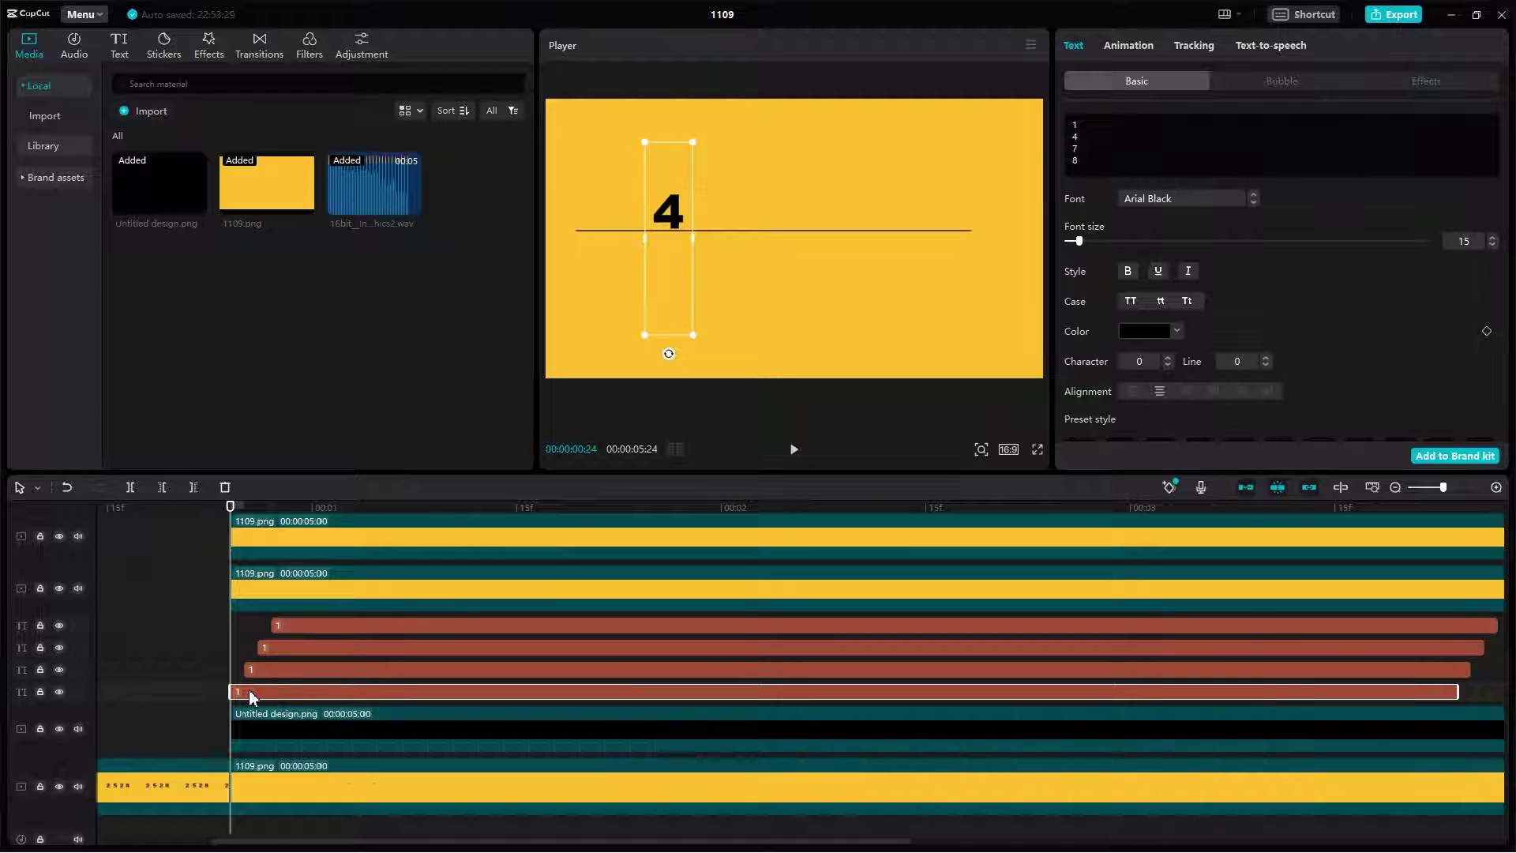
- Add Position & Size keyframes to the first digit column at 00:00:00:24
scroll(1448, 320, "down", 10)
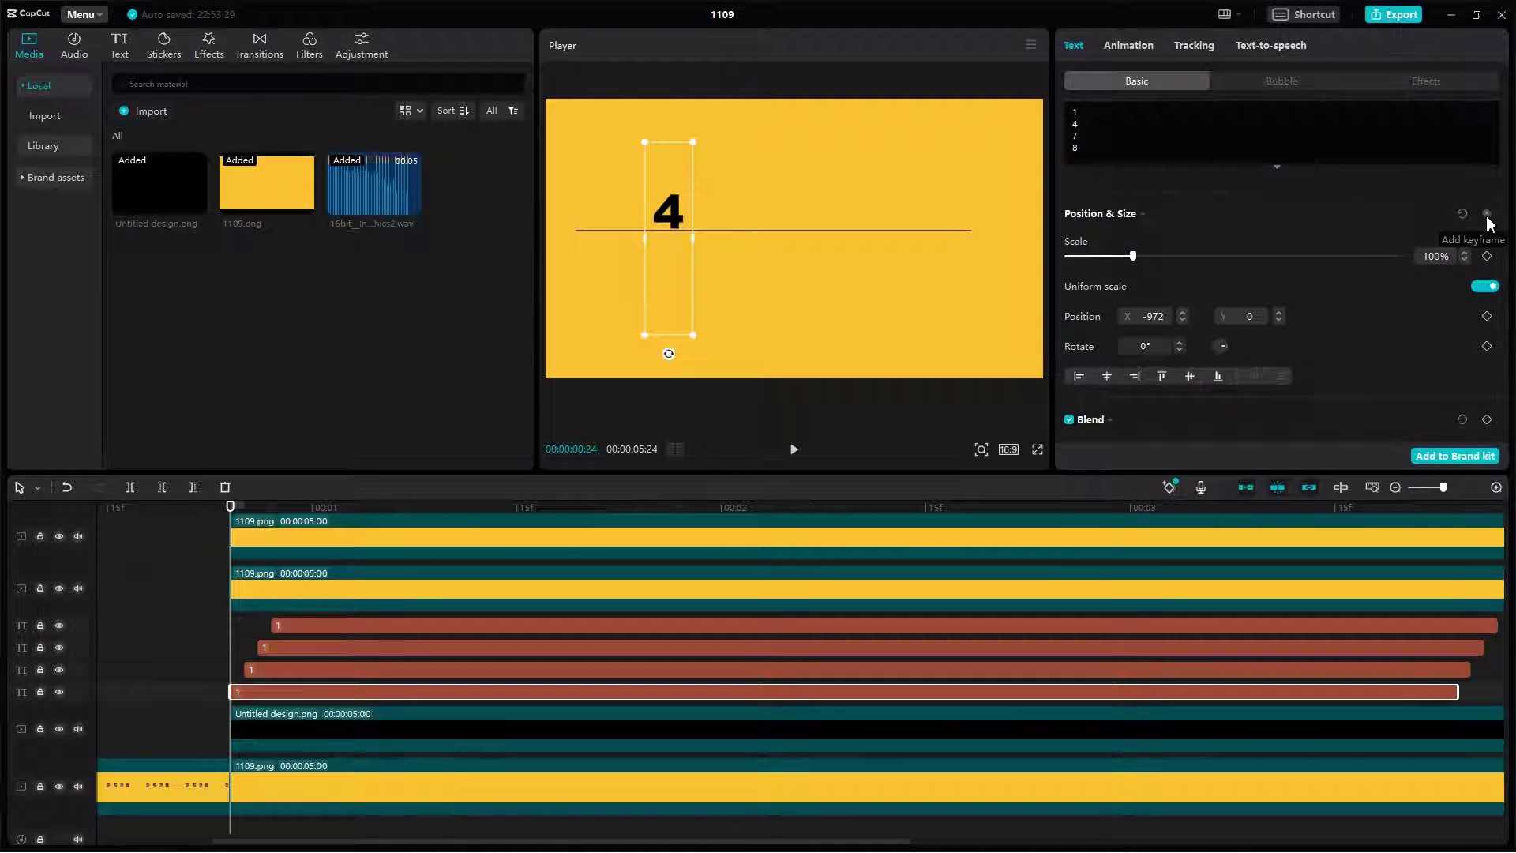
left_click(1485, 214)
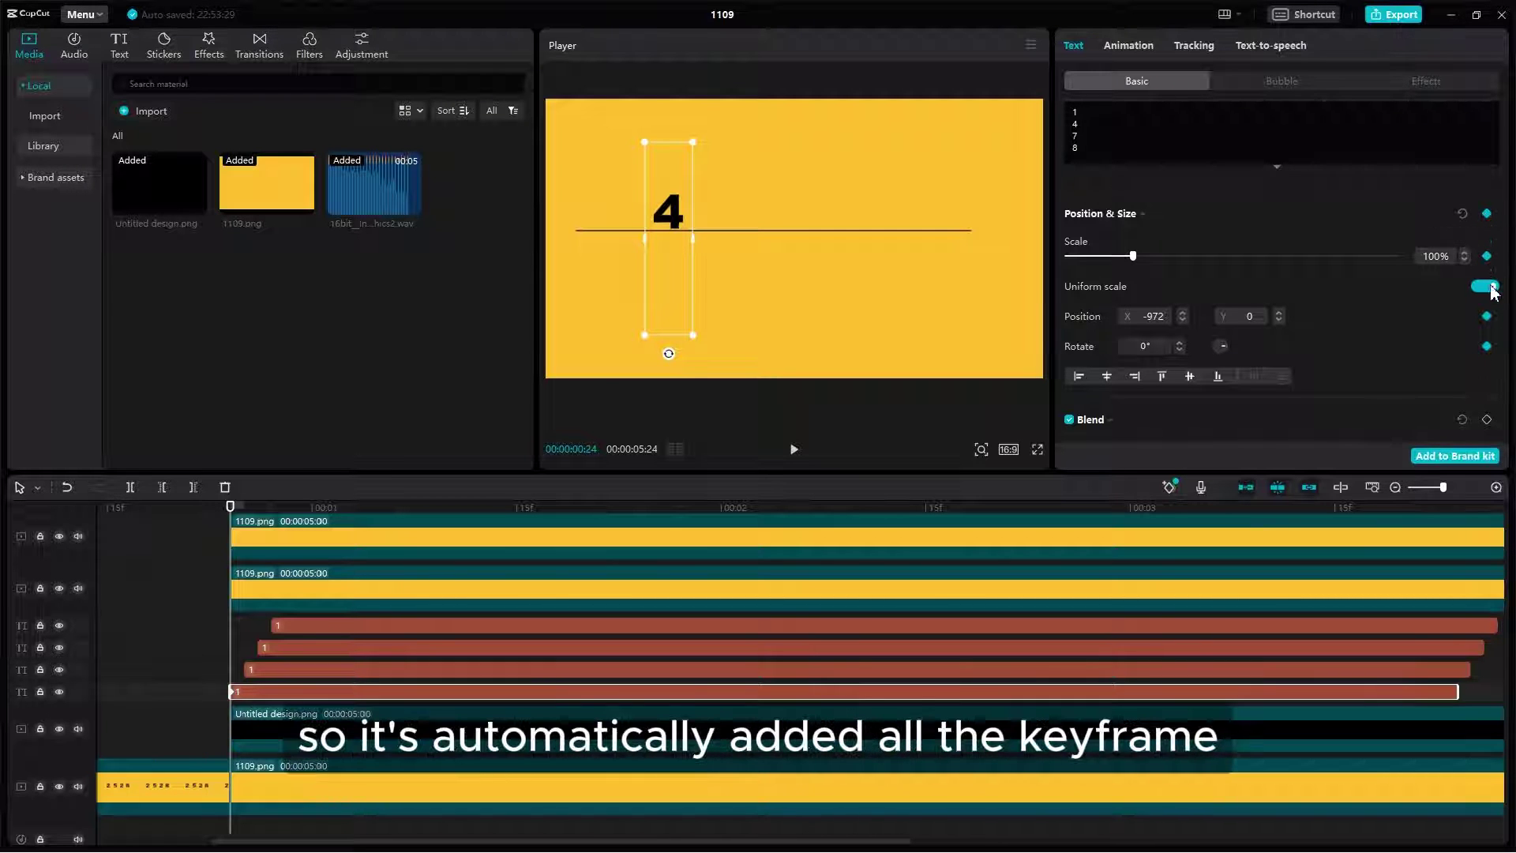
scroll(1433, 300, "down", 3)
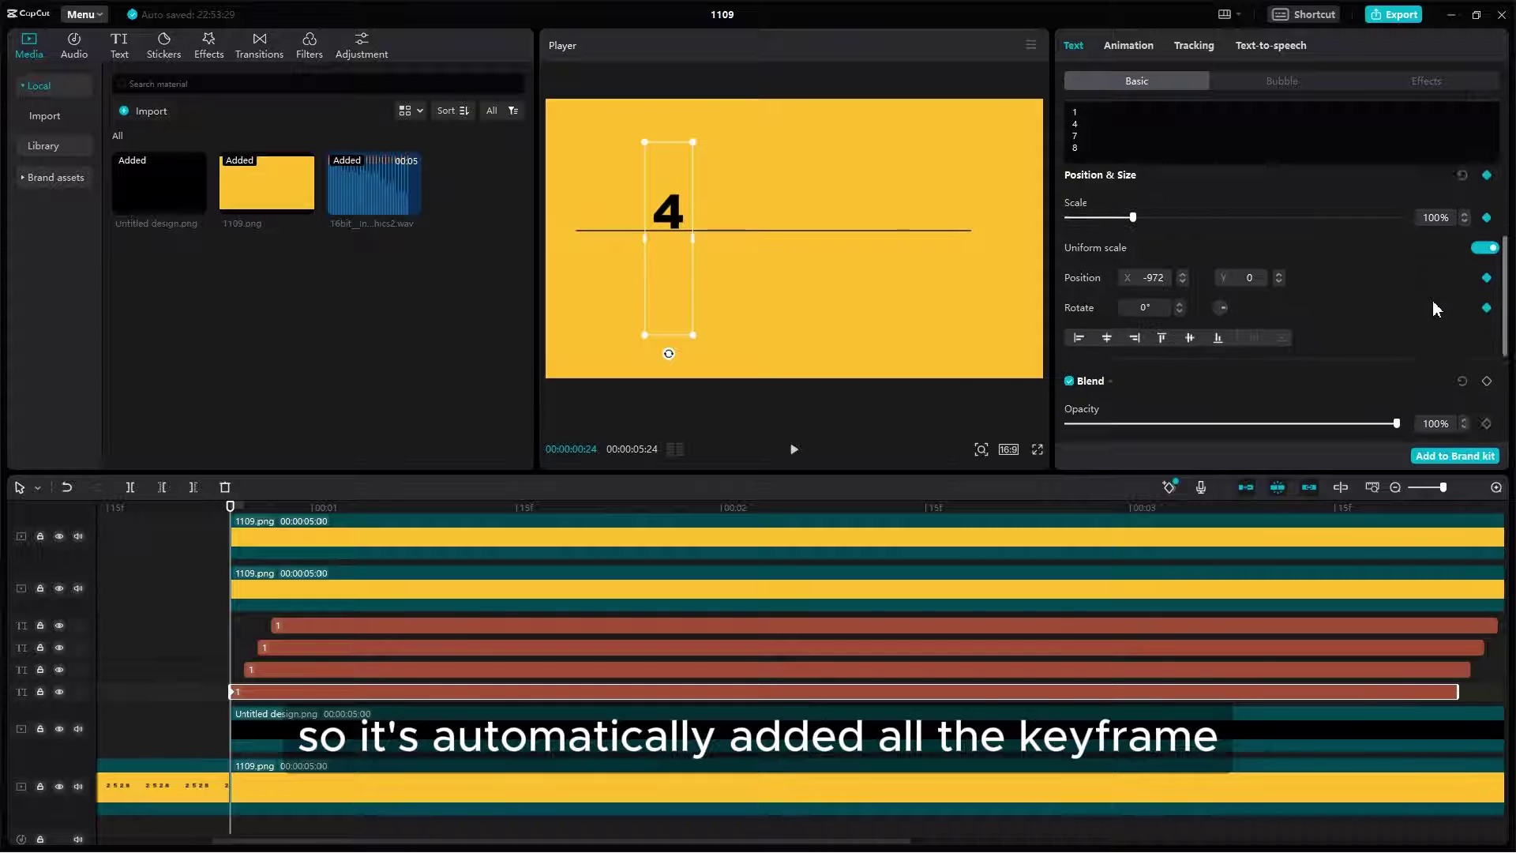
scroll(1436, 314, "up", 1)
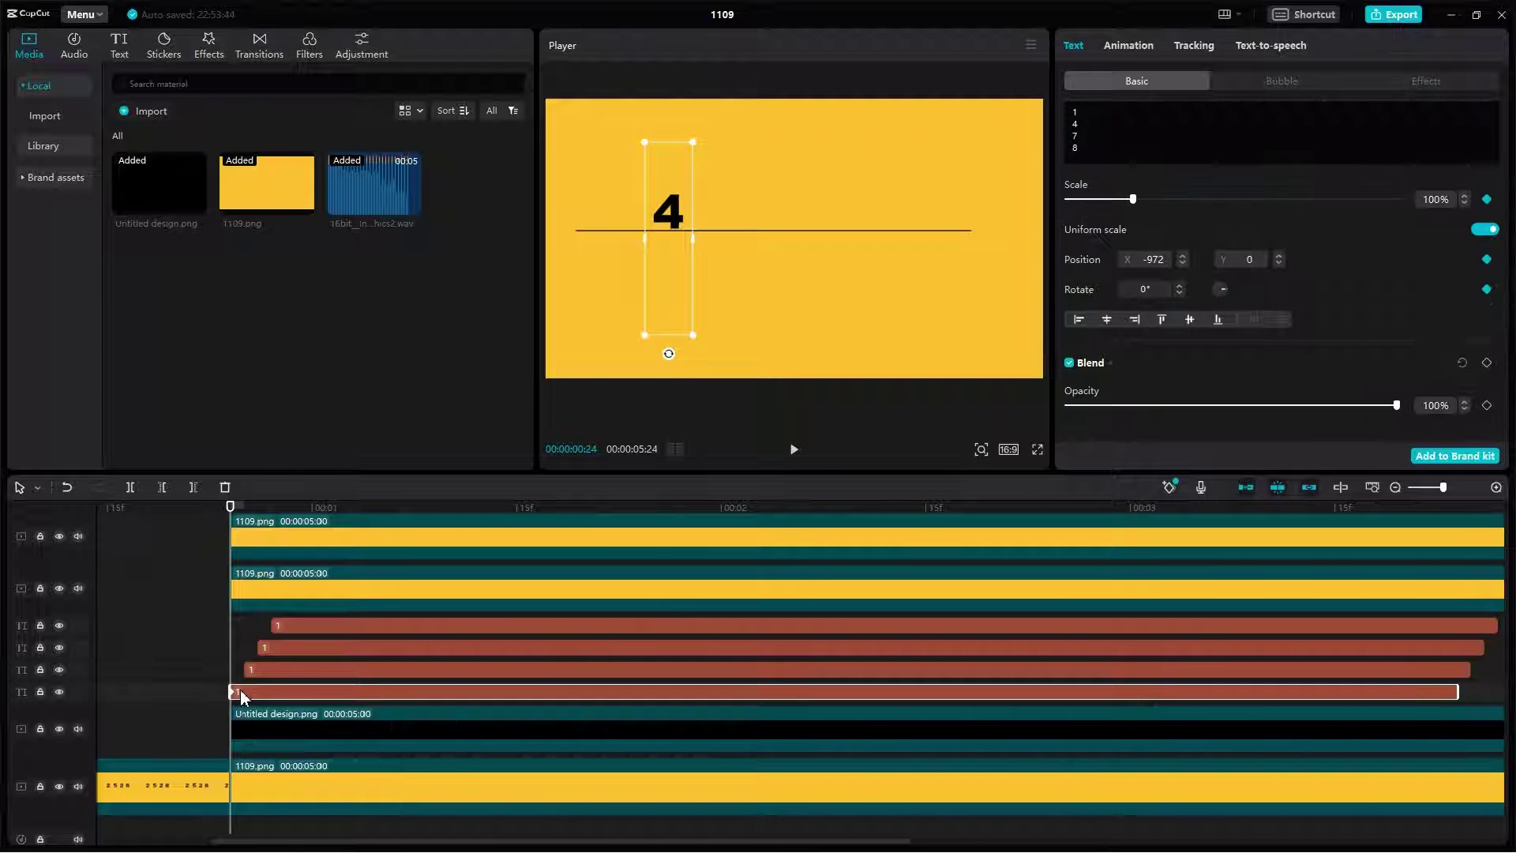
- Keyframe the first digit column's opacity at 0% on 00:00:00:24 and 100% on 00:00:00:25
left_click(1486, 405)
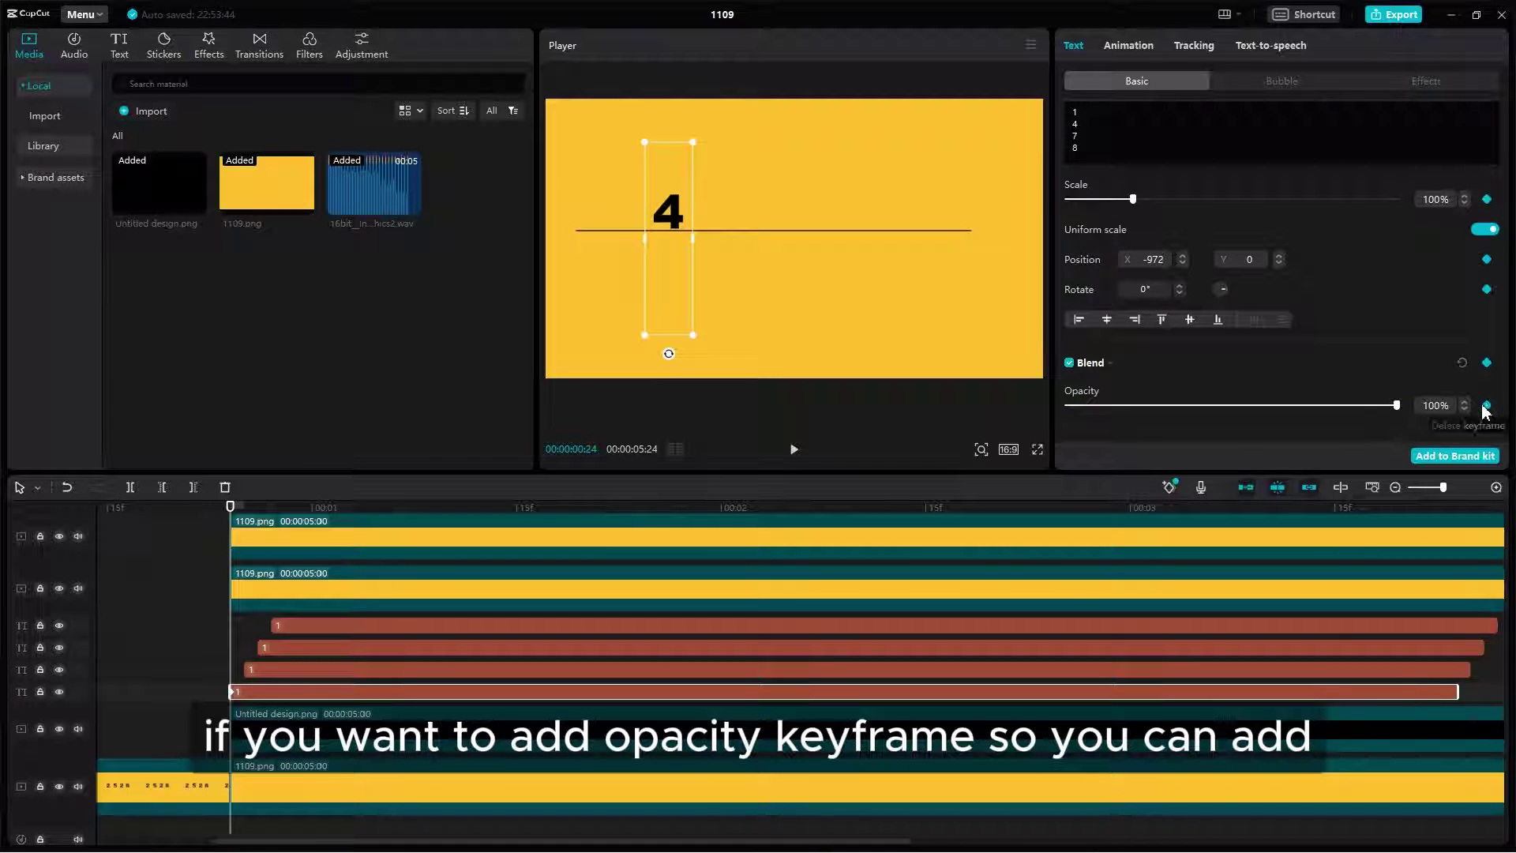
left_click_drag(1352, 407, 892, 409)
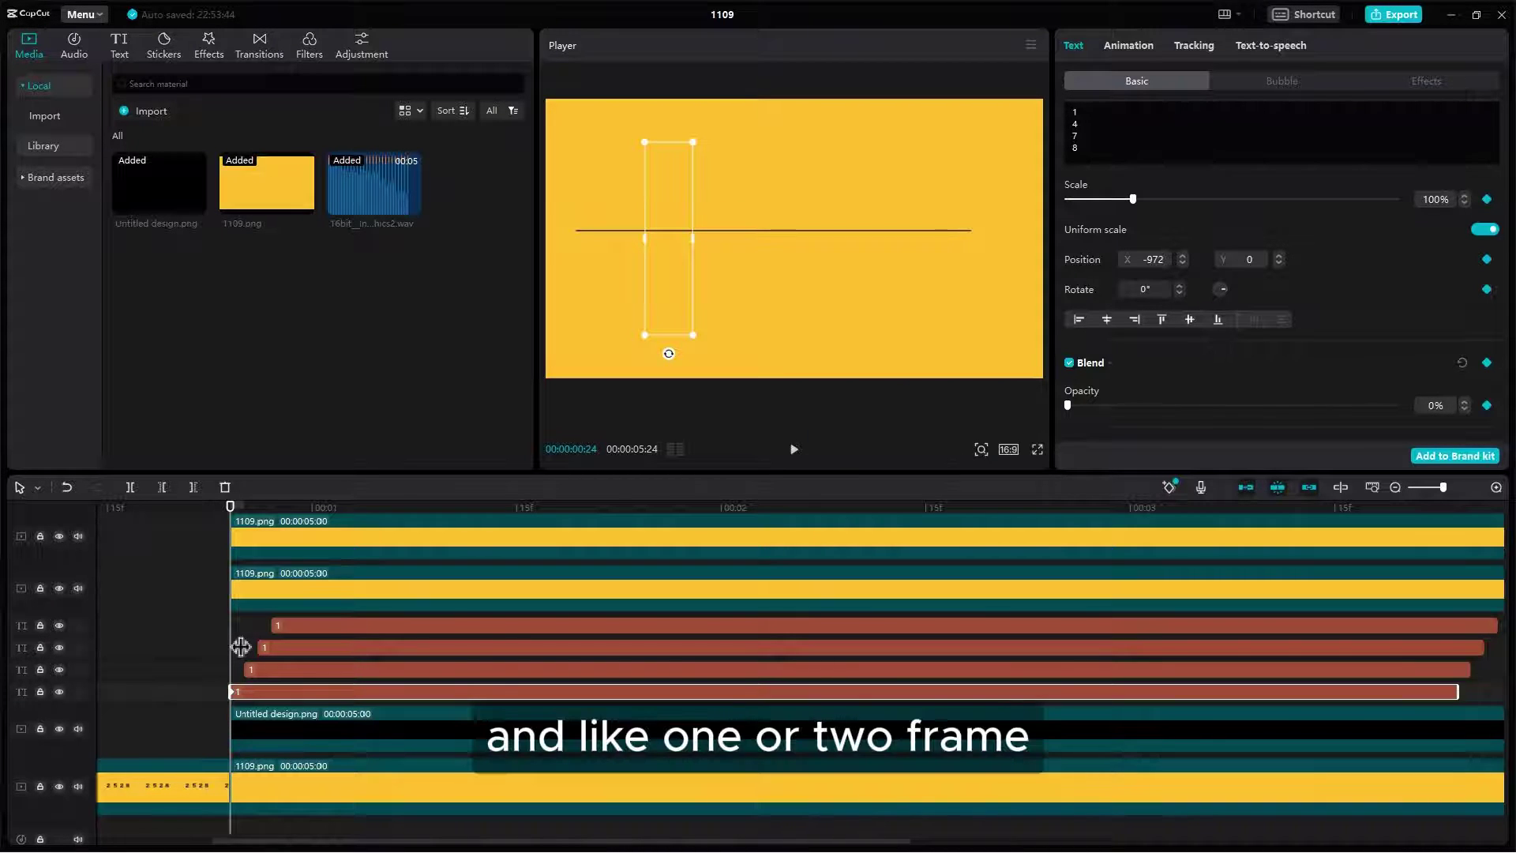
key("Right")
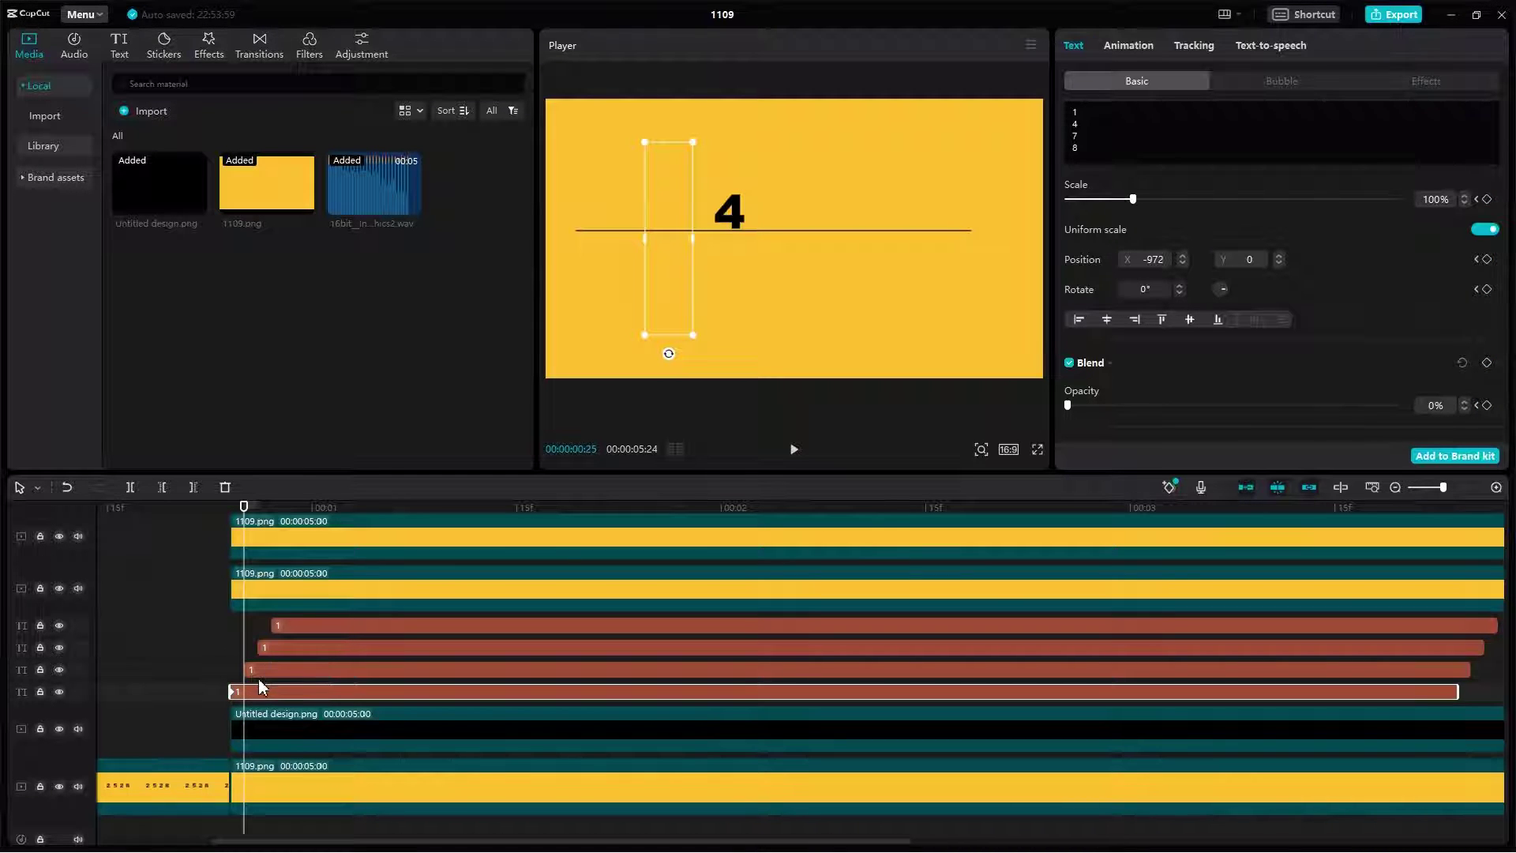
left_click_drag(1316, 406, 1402, 405)
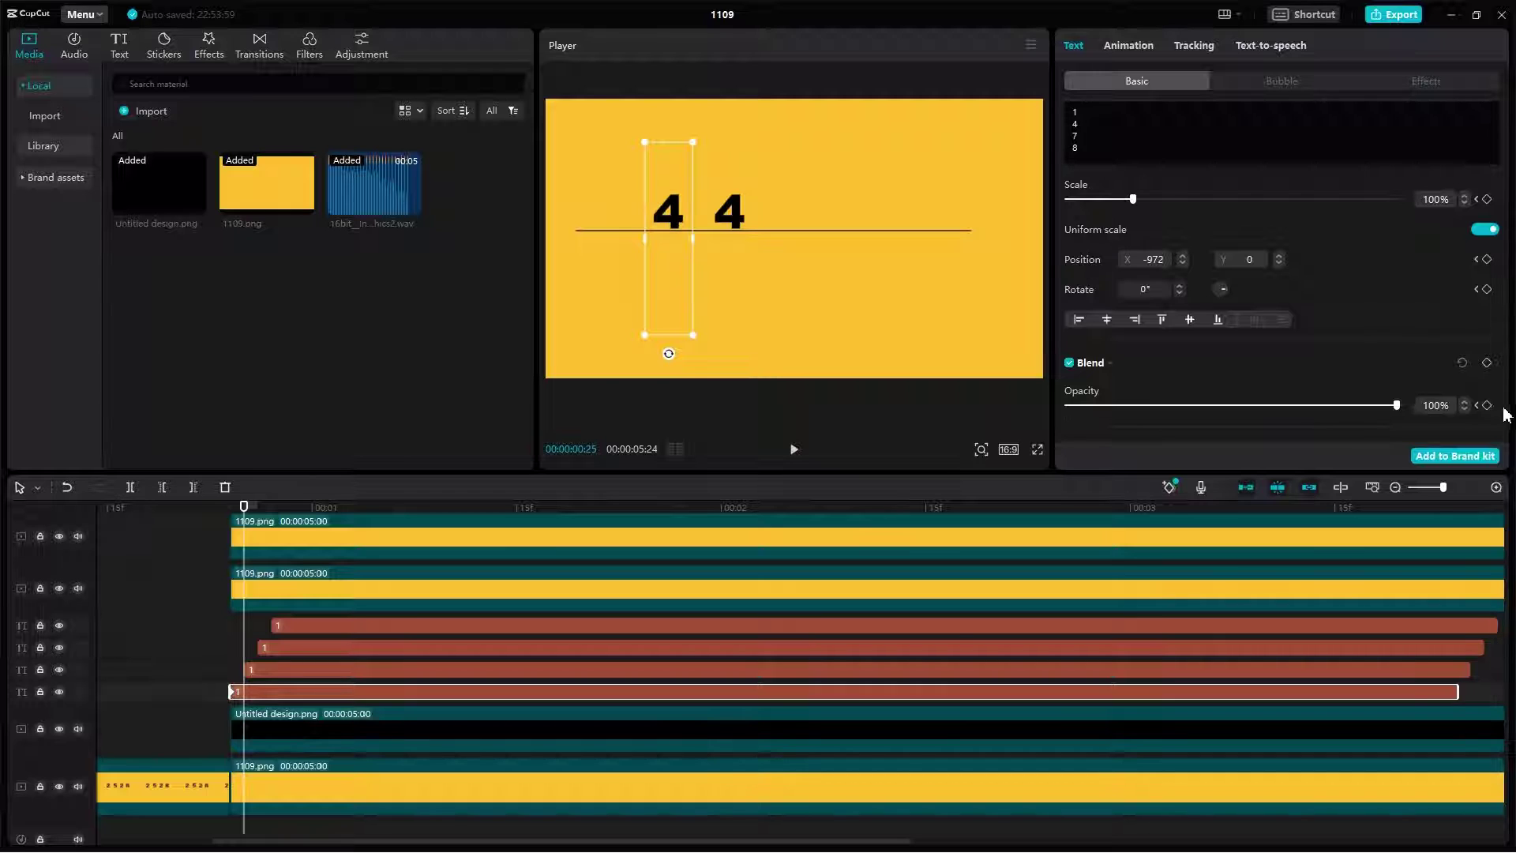
- Play back the first digit column's fade-in from 00:00:00:24 and return to its start
left_click(232, 511)
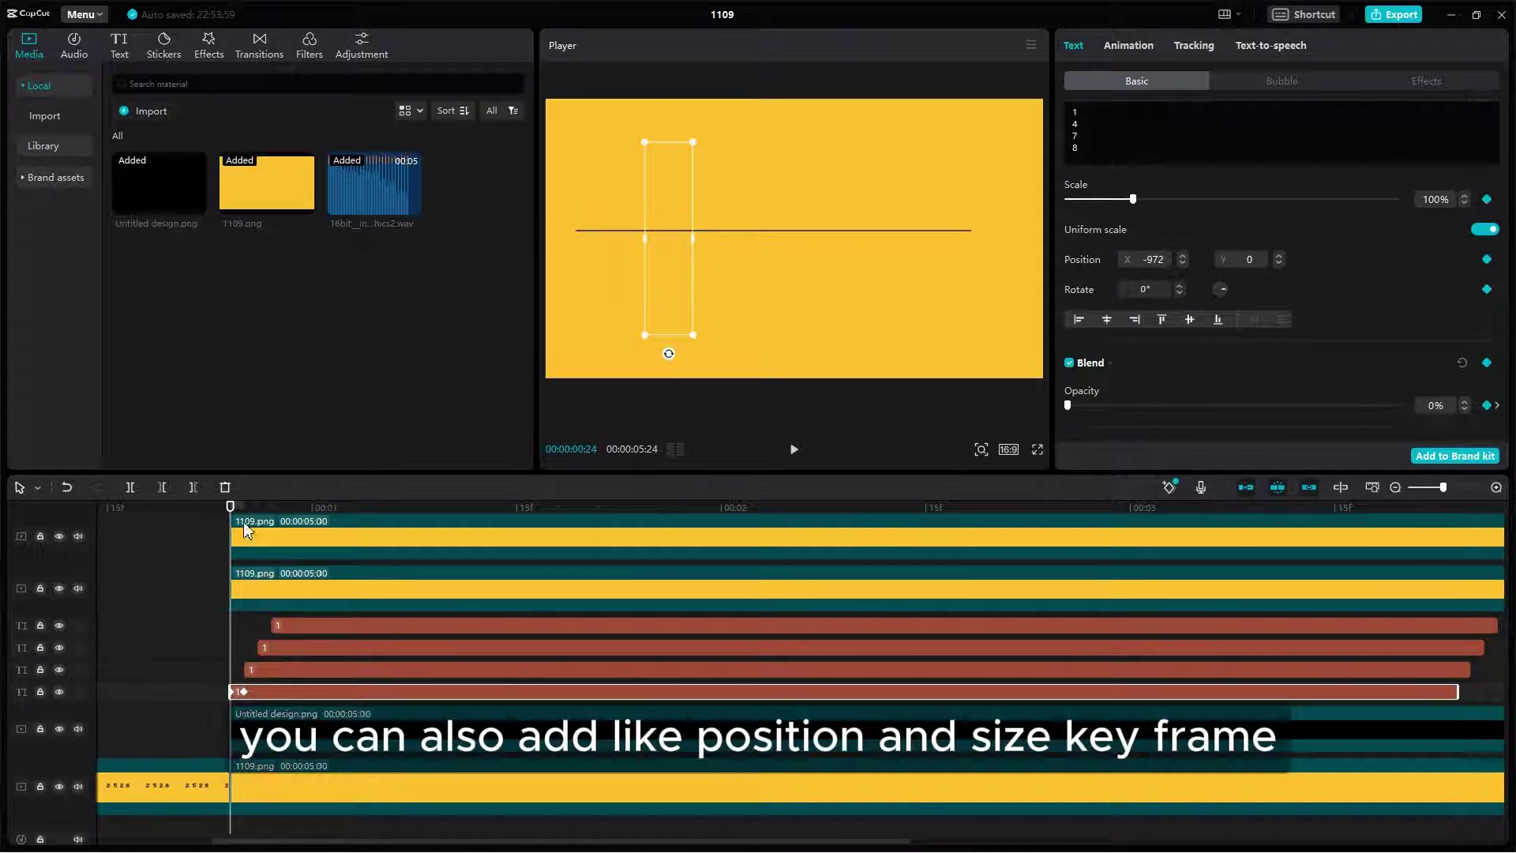
key("space")
left_click_drag(339, 508, 236, 552)
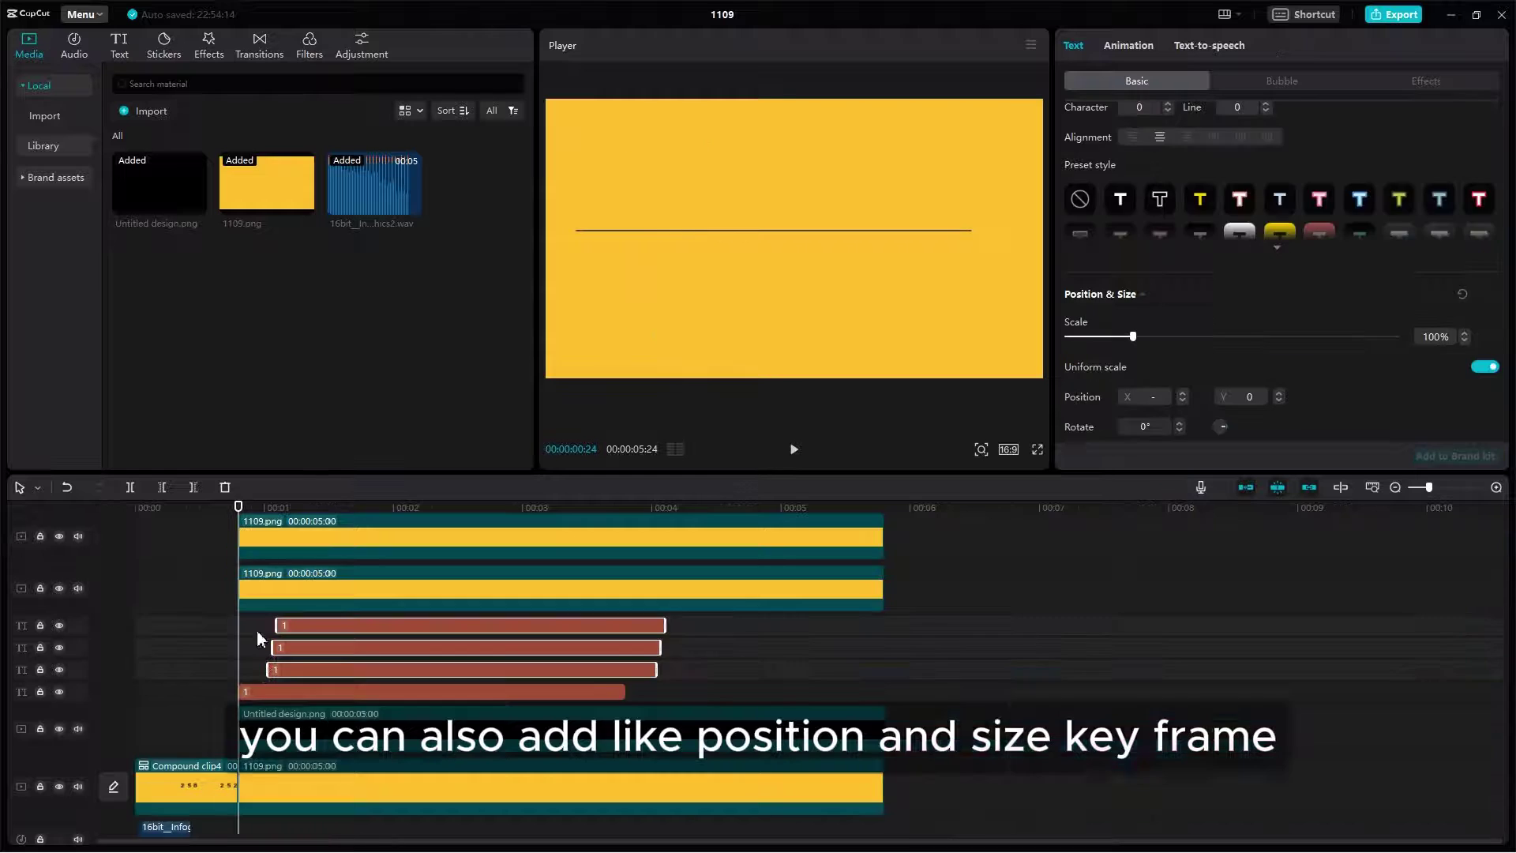
- Move the second digit column's text layer earlier so it starts at 00:00:00:28
left_click(265, 691)
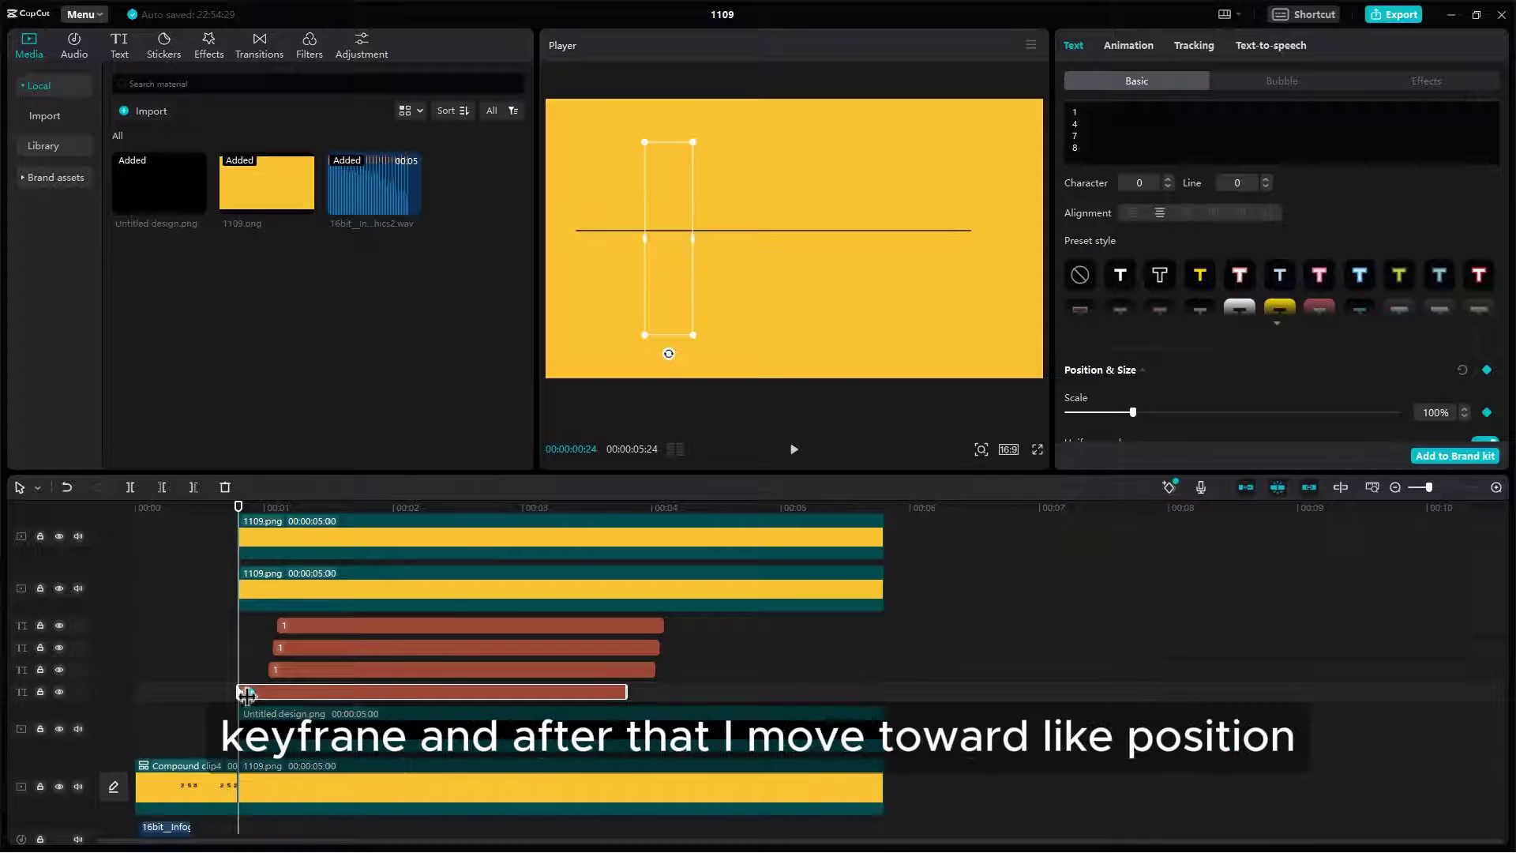
left_click_drag(300, 671, 250, 668)
left_click(256, 652)
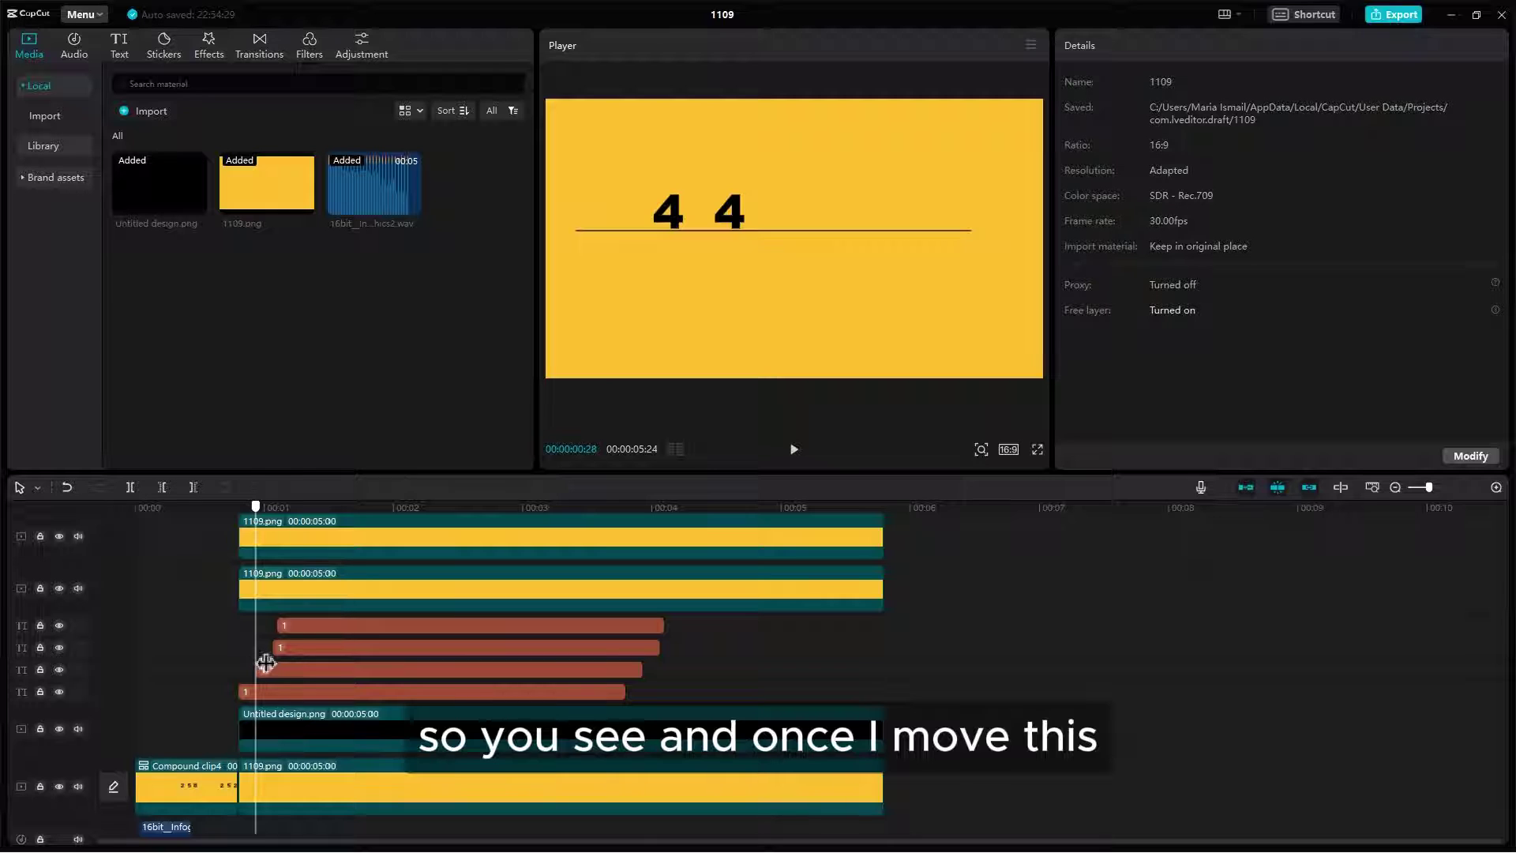
- Add Position & Size keyframes to the second digit column at 00:00:00:28
left_click(278, 667)
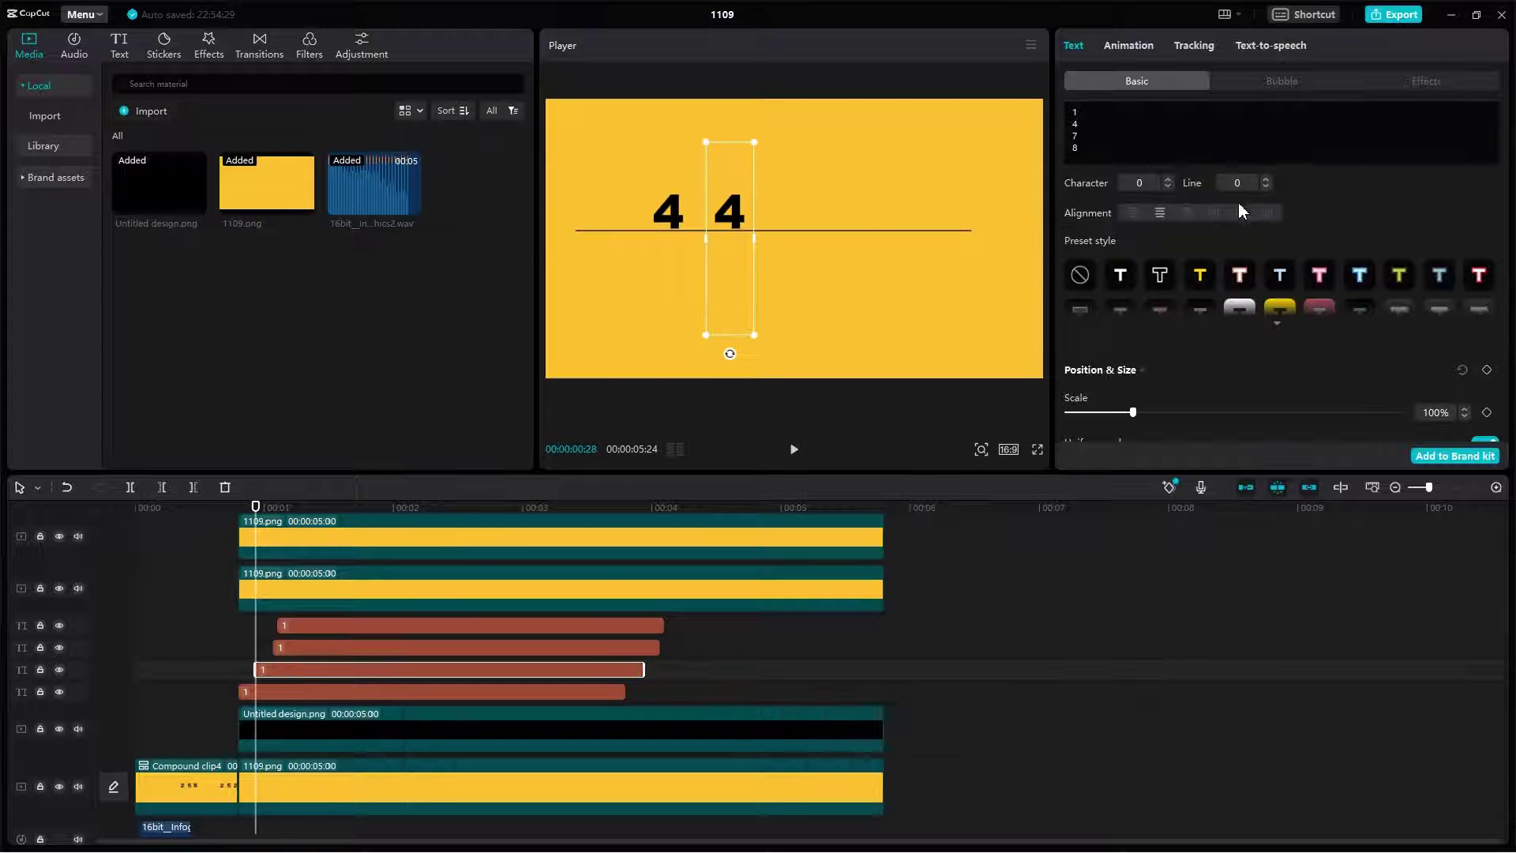
left_click(1488, 369)
scroll(1484, 386, "down", 1)
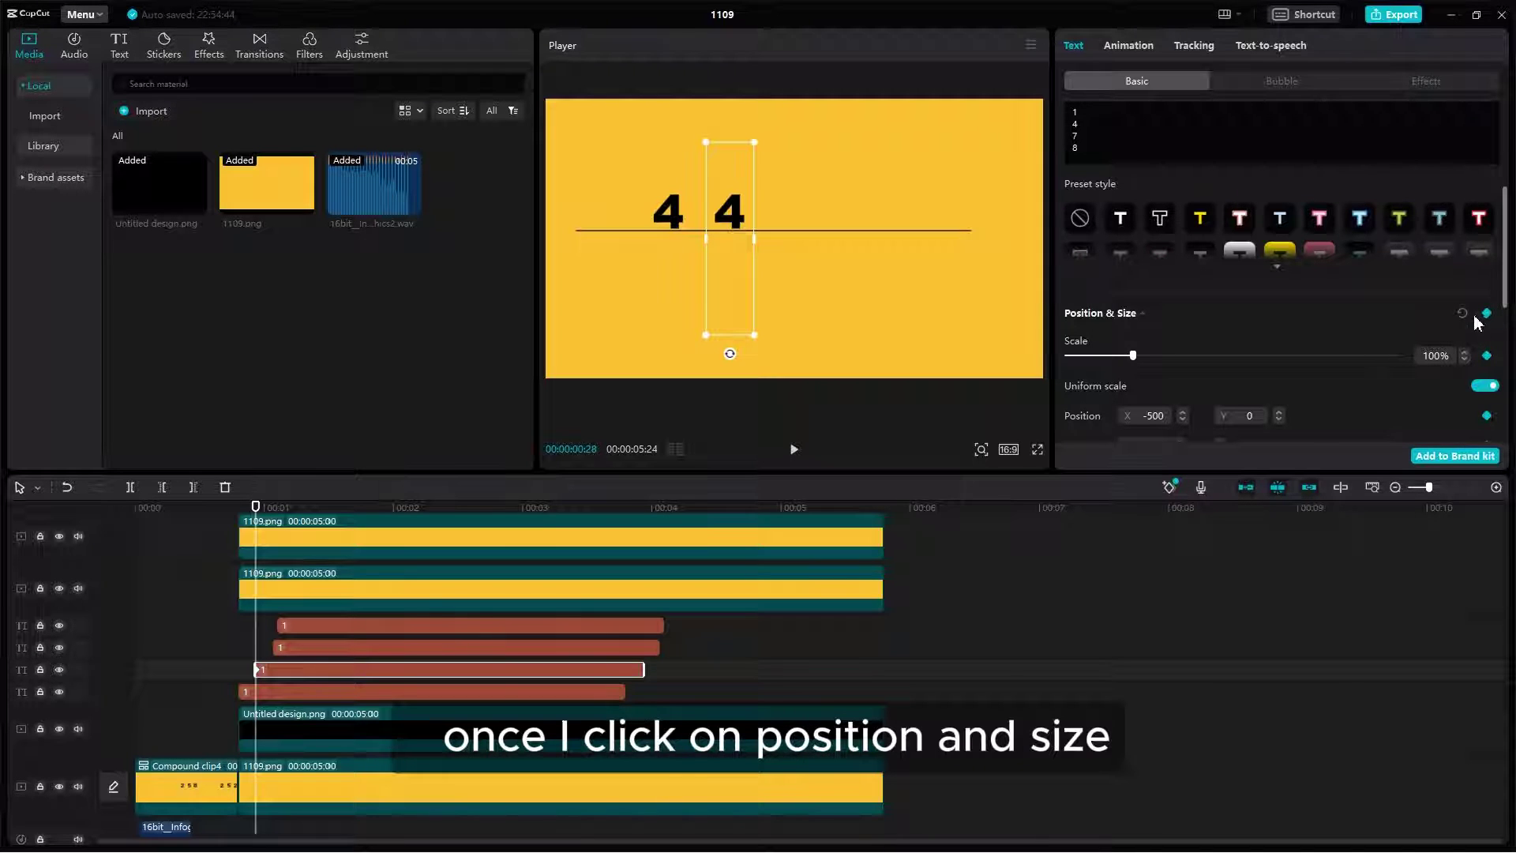
- At 00:00:01:02, move the second digit column up to X -488, Y 681 so its 8 sits on the line, then preview the roll
scroll(1430, 332, "down", 1)
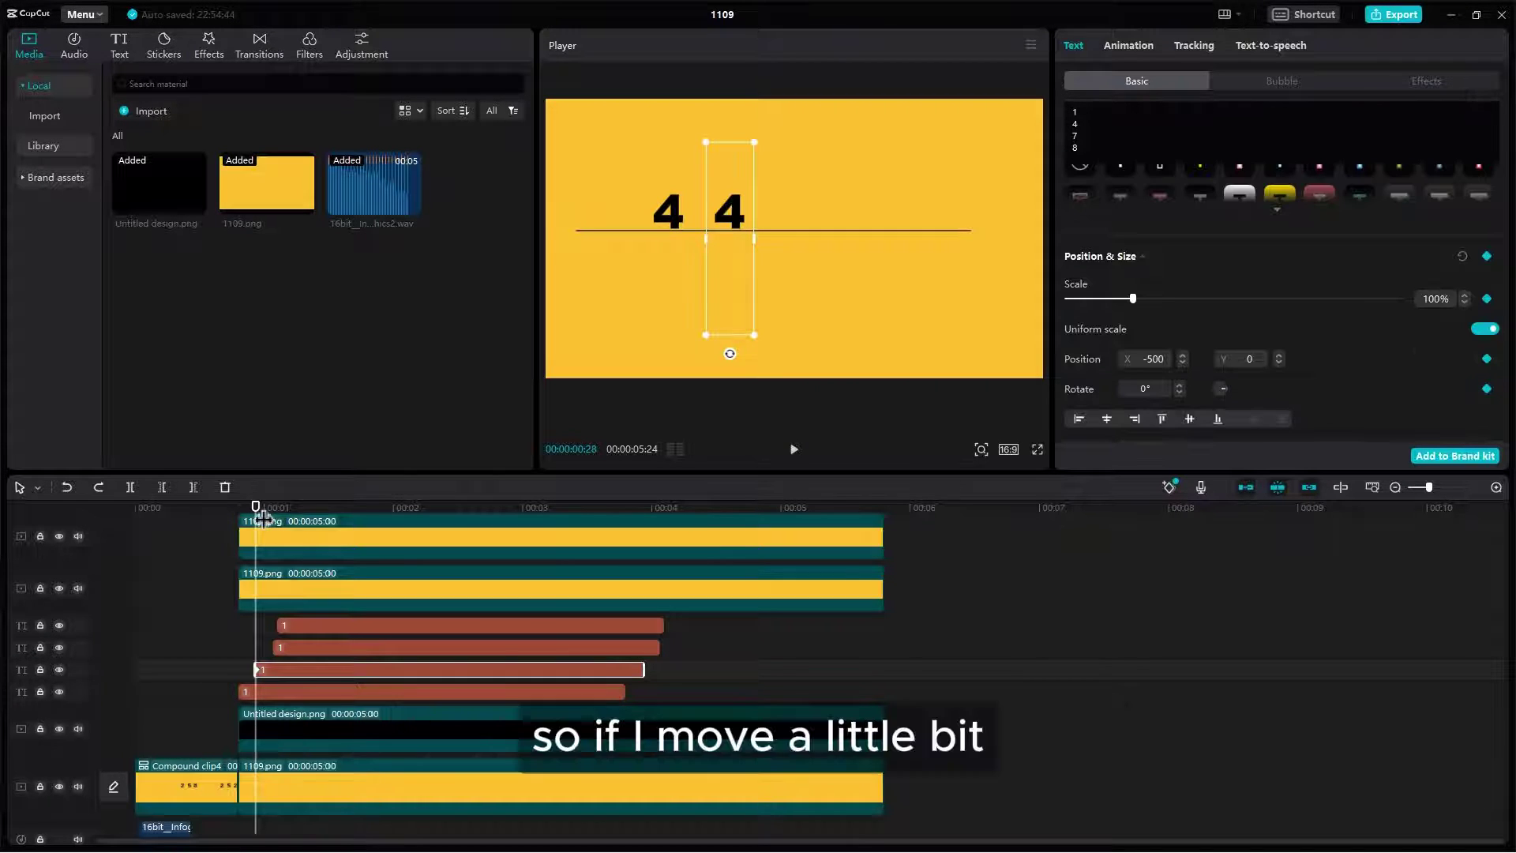
left_click_drag(259, 513, 273, 517)
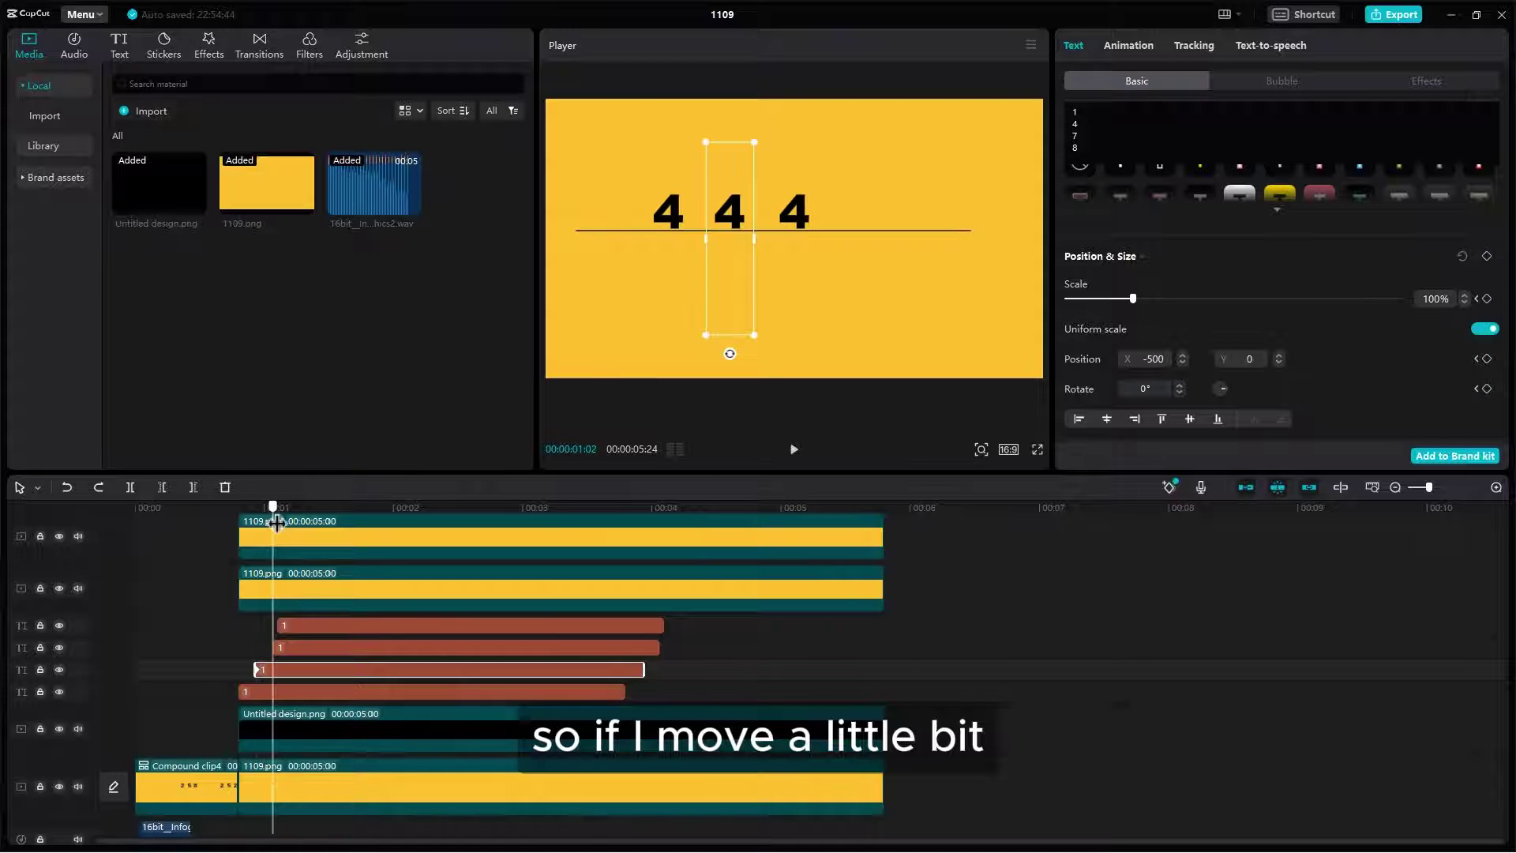
left_click_drag(742, 209, 742, 172)
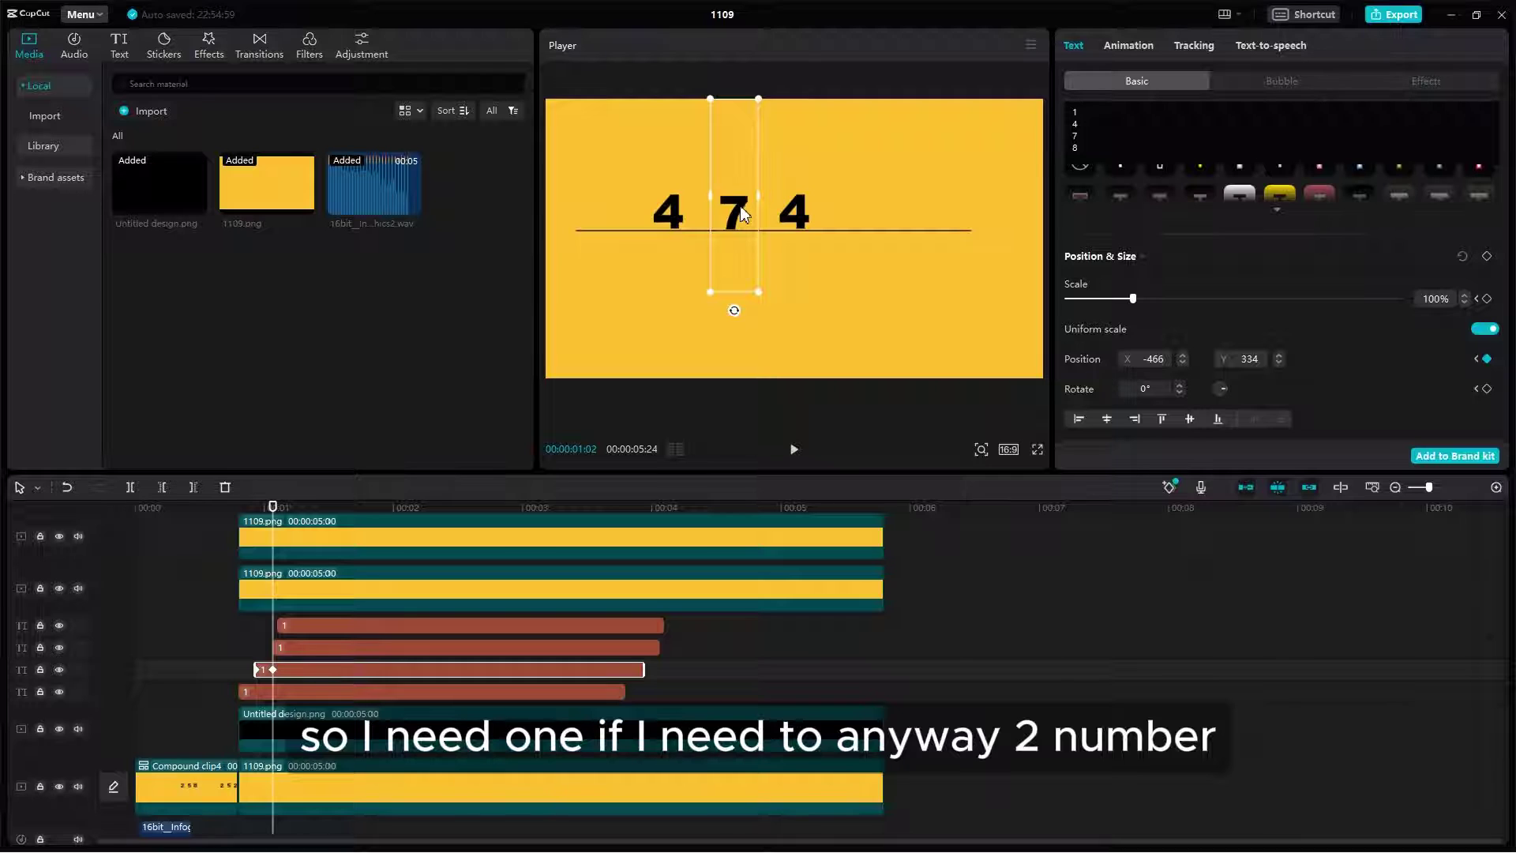
left_click_drag(742, 212, 736, 161)
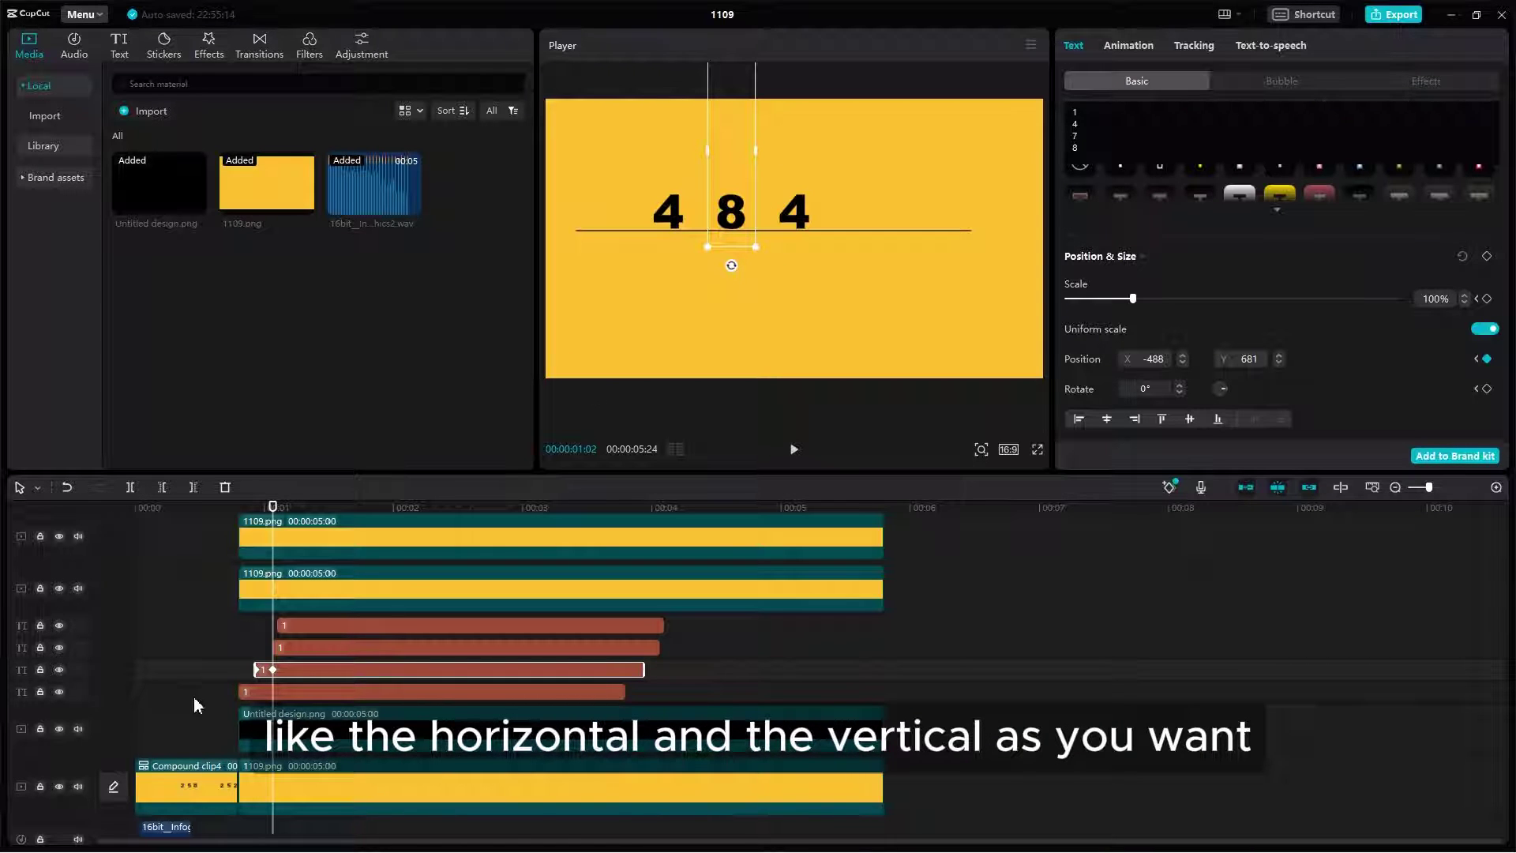
left_click(257, 652)
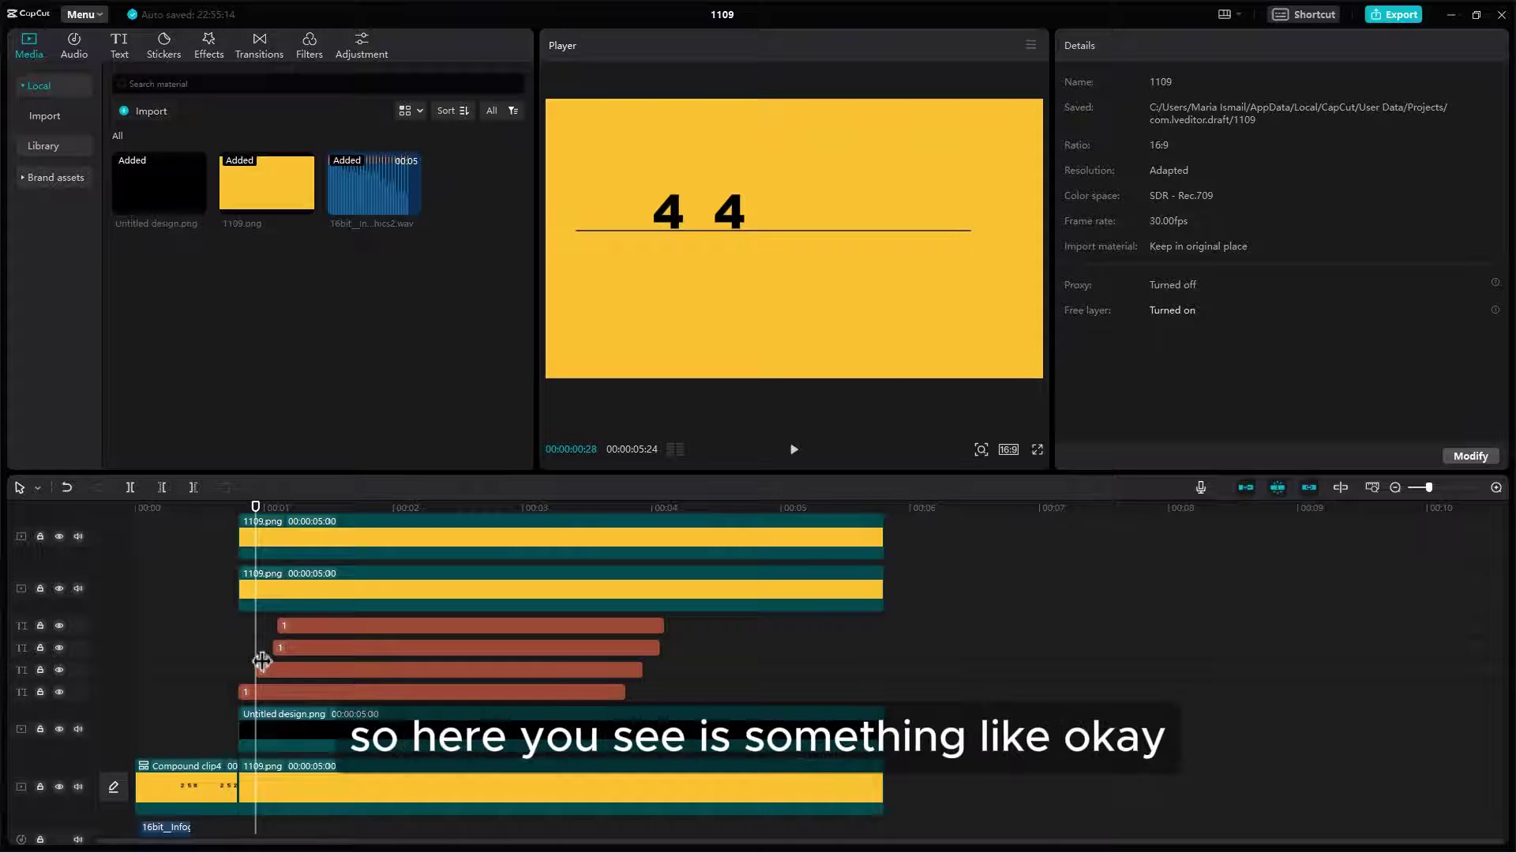
left_click_drag(258, 656, 246, 660)
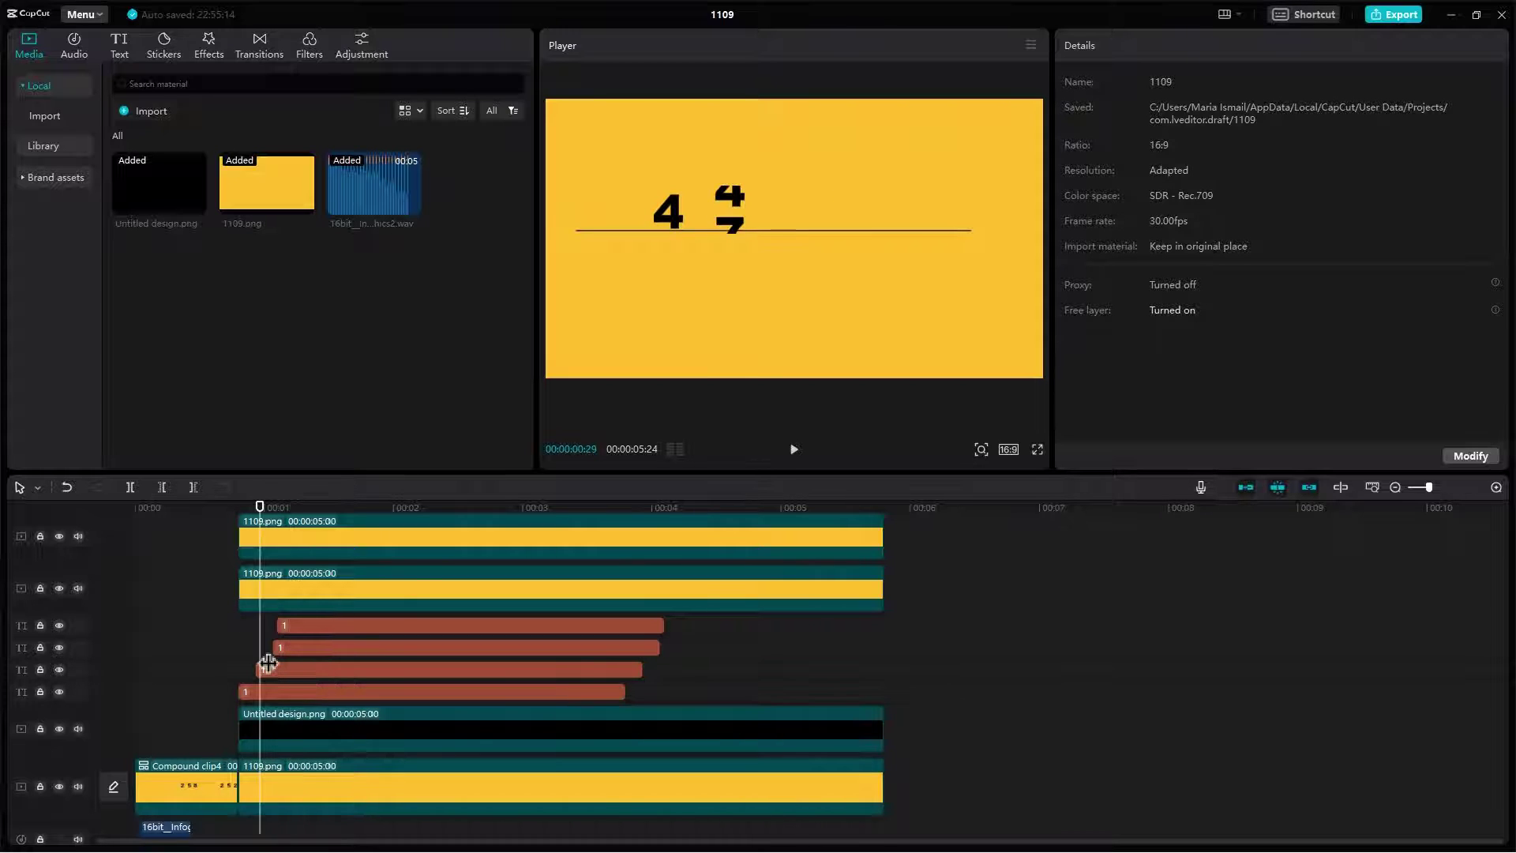
- Show the keyframe animation of the second digit column and expand its Y position graph
left_click(269, 670)
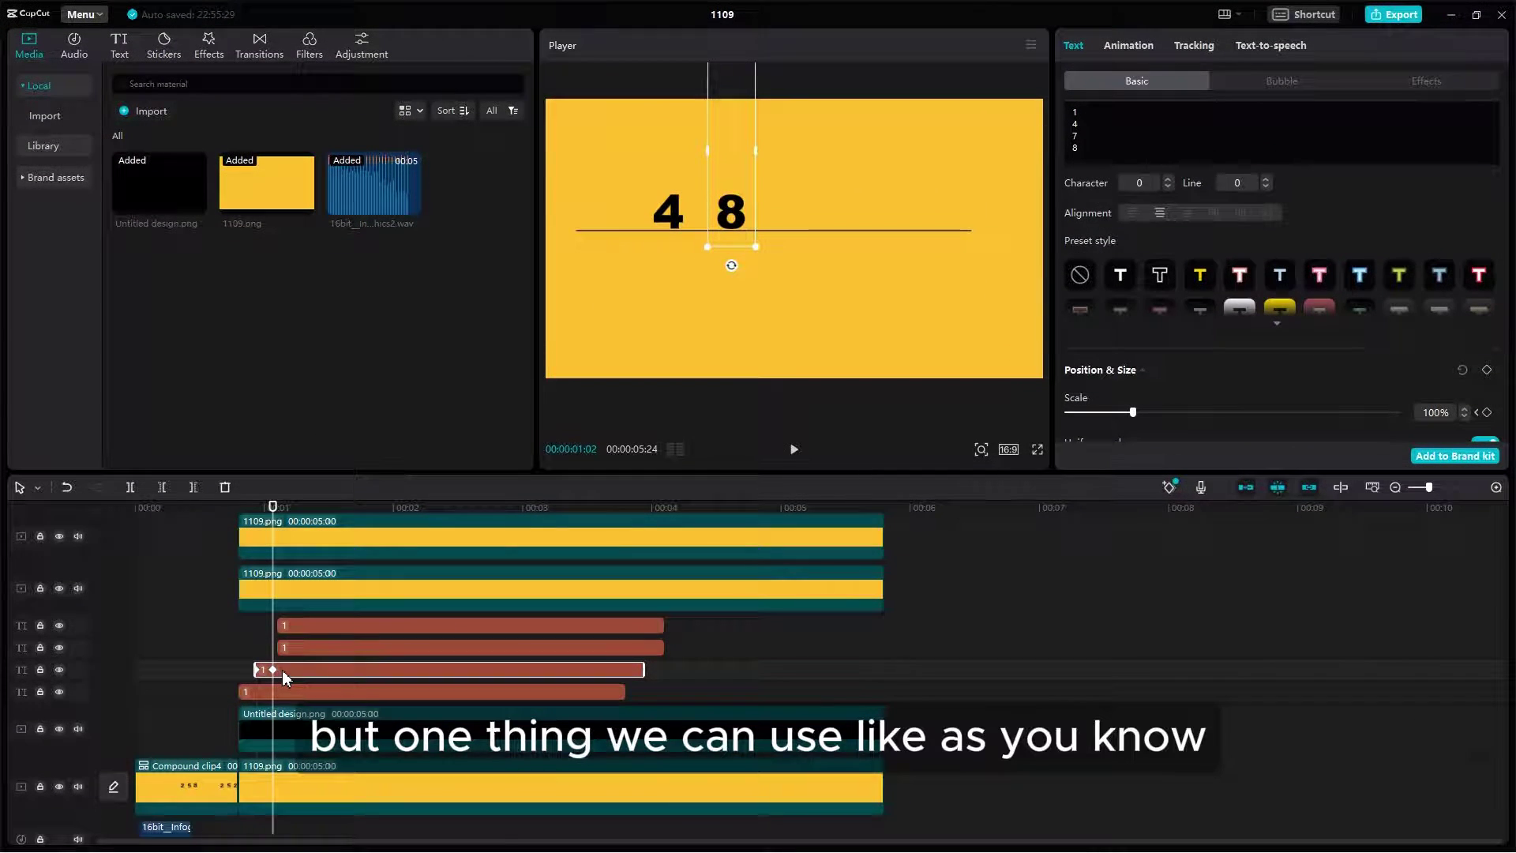
right_click(281, 669)
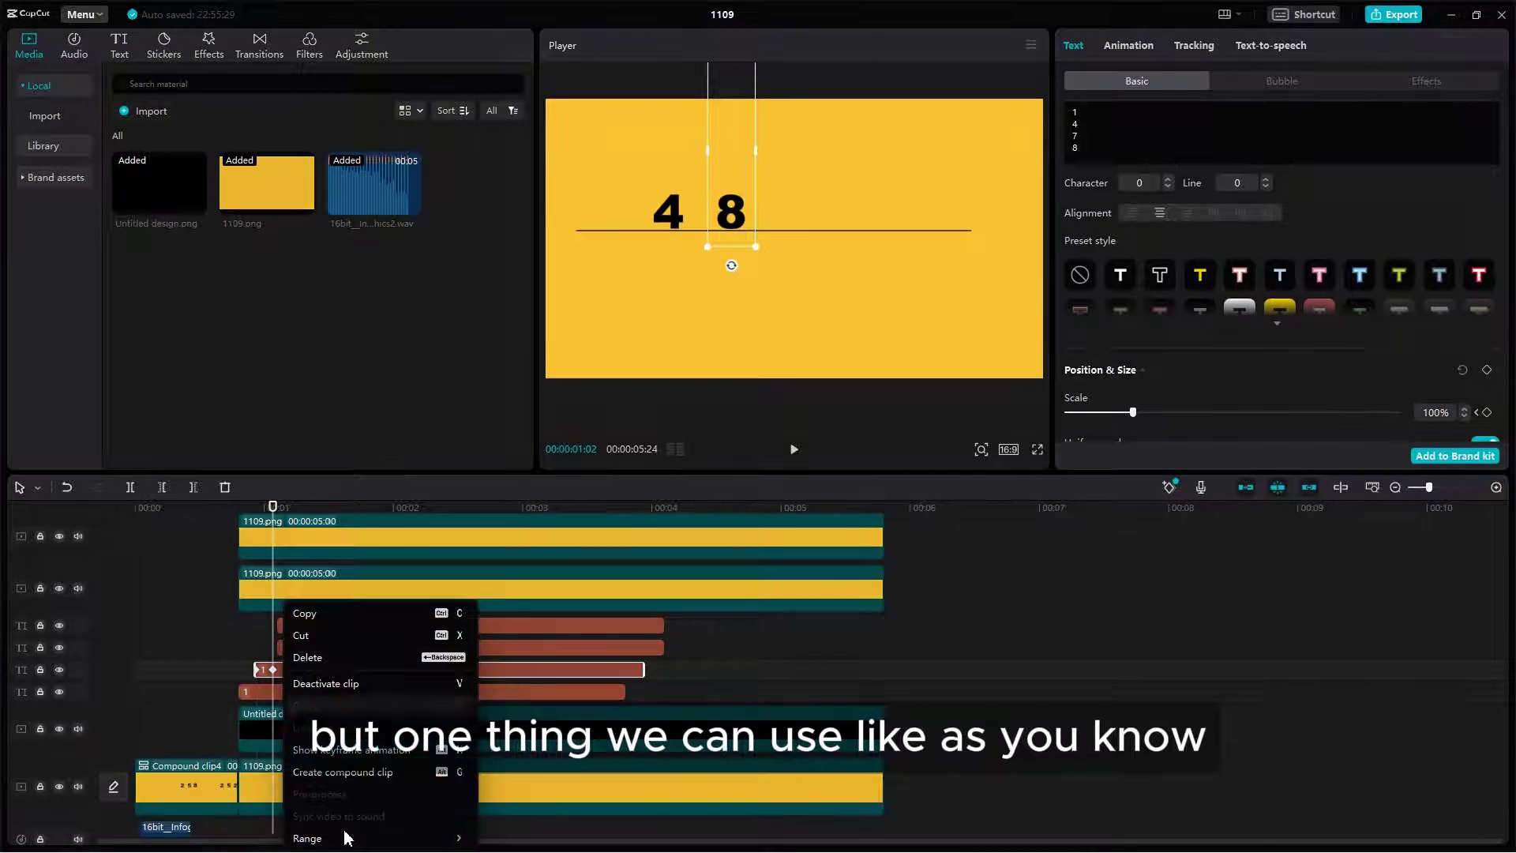
left_click(320, 750)
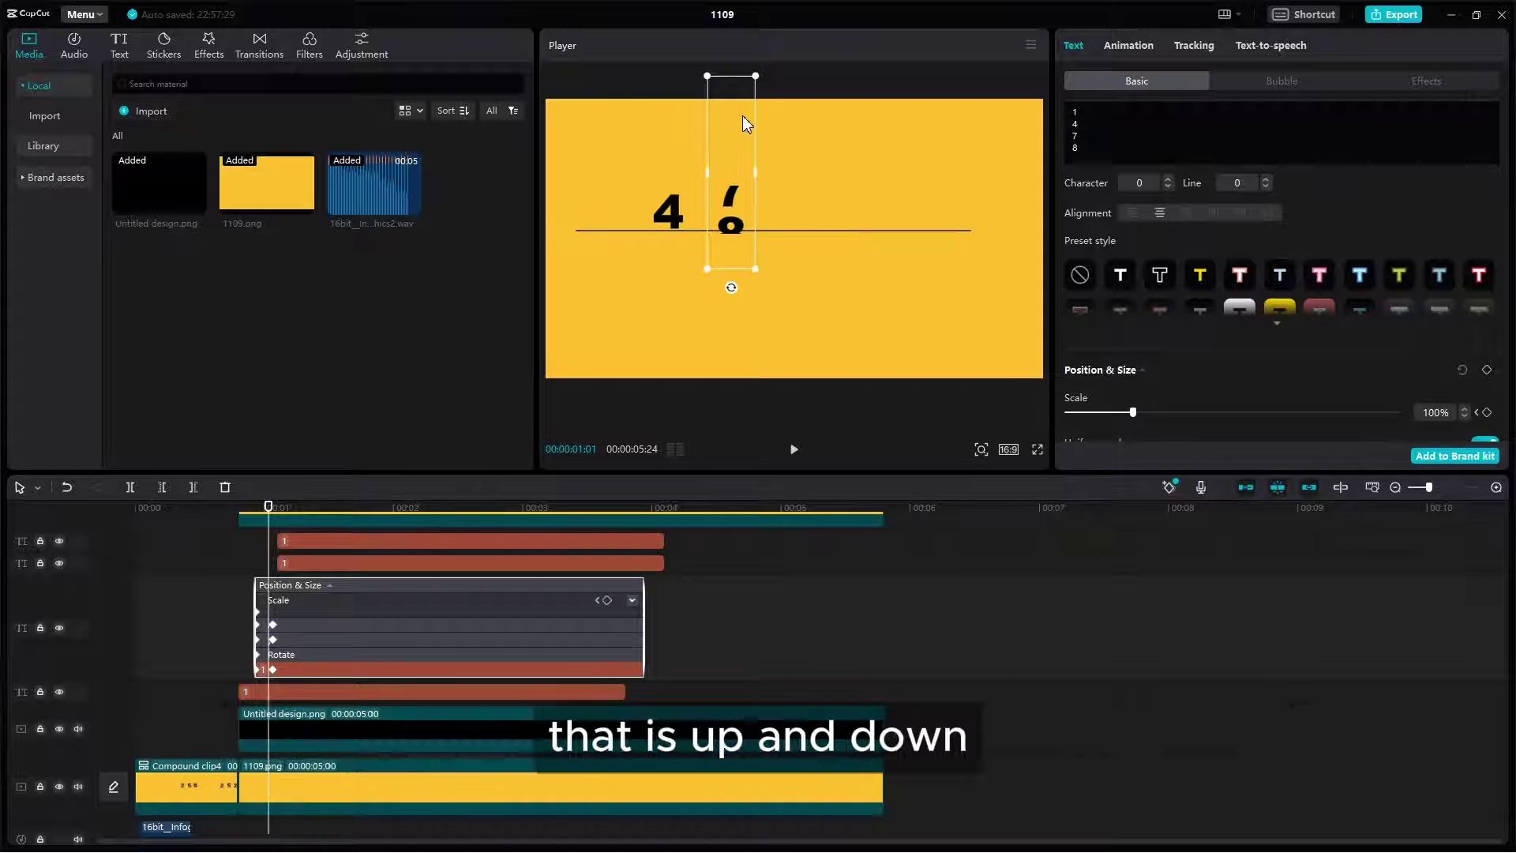
left_click(303, 641)
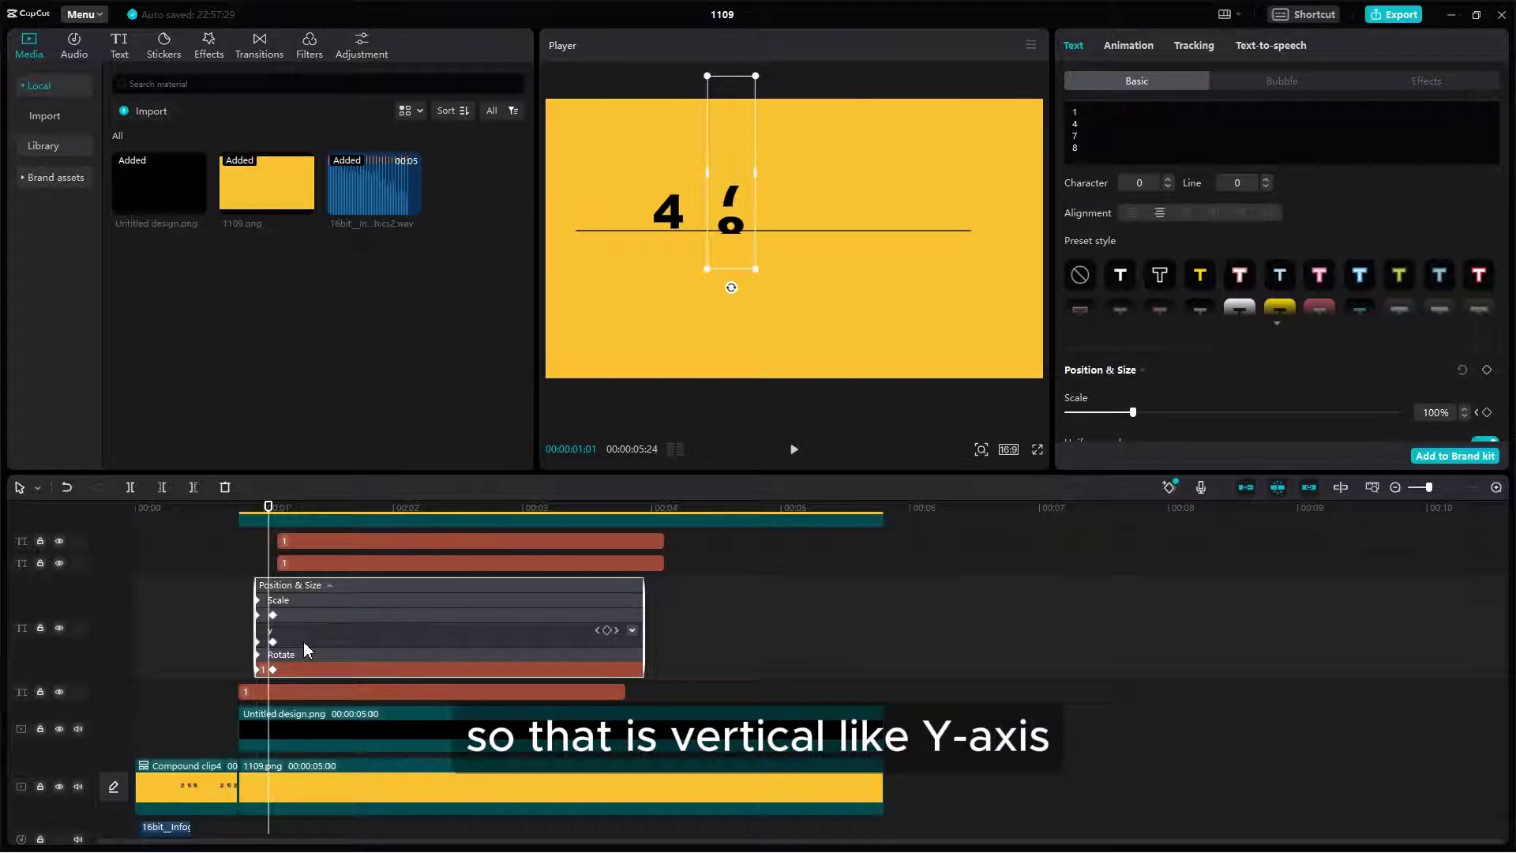
left_click(631, 630)
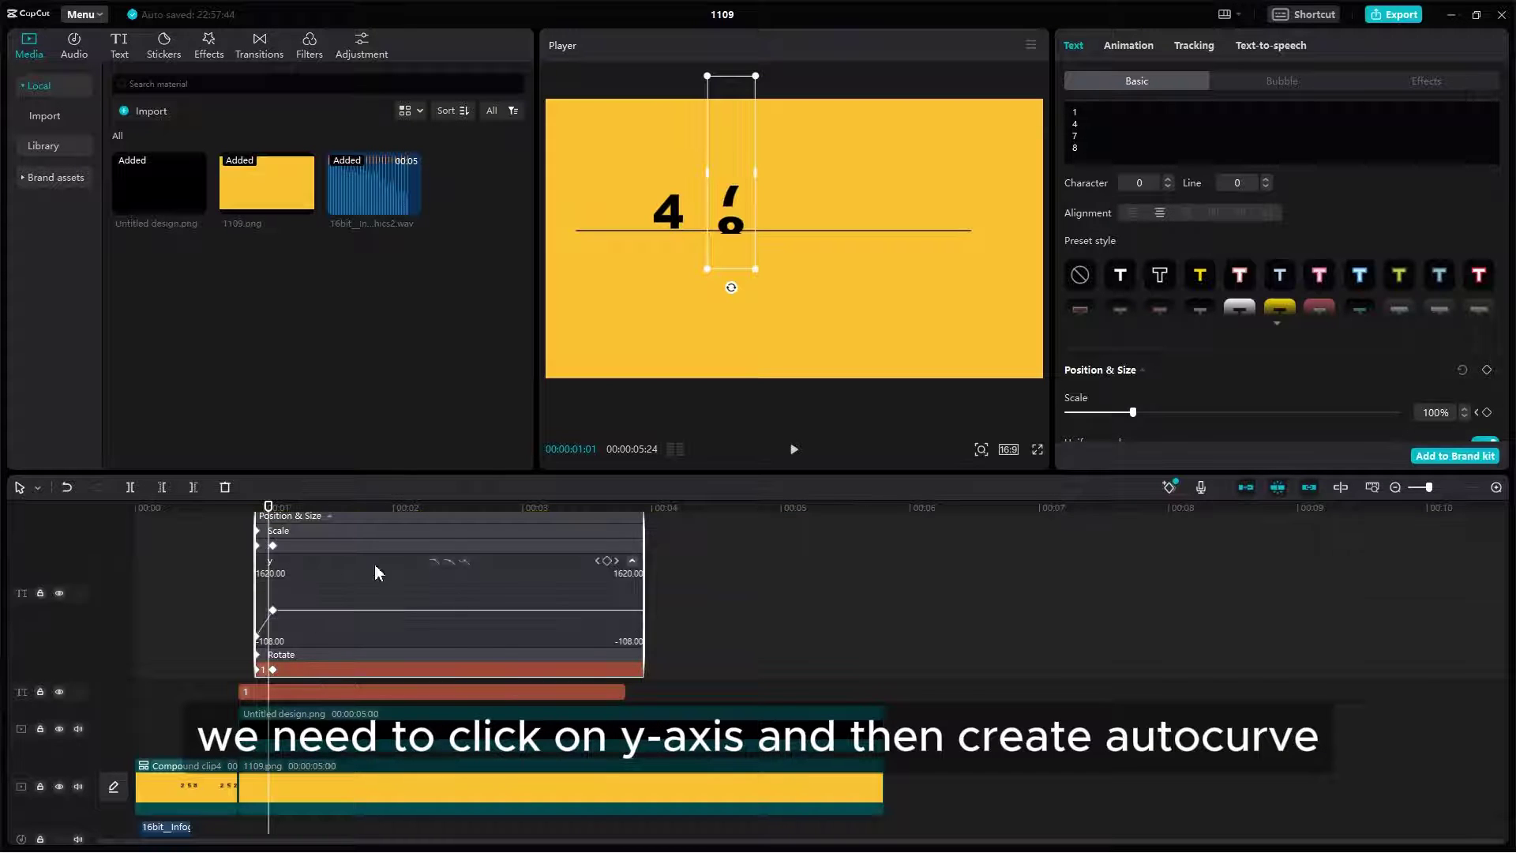
- Apply an auto curve to both Y position keyframes of the second digit column and adjust the end keyframe's curve handle
left_click(272, 610)
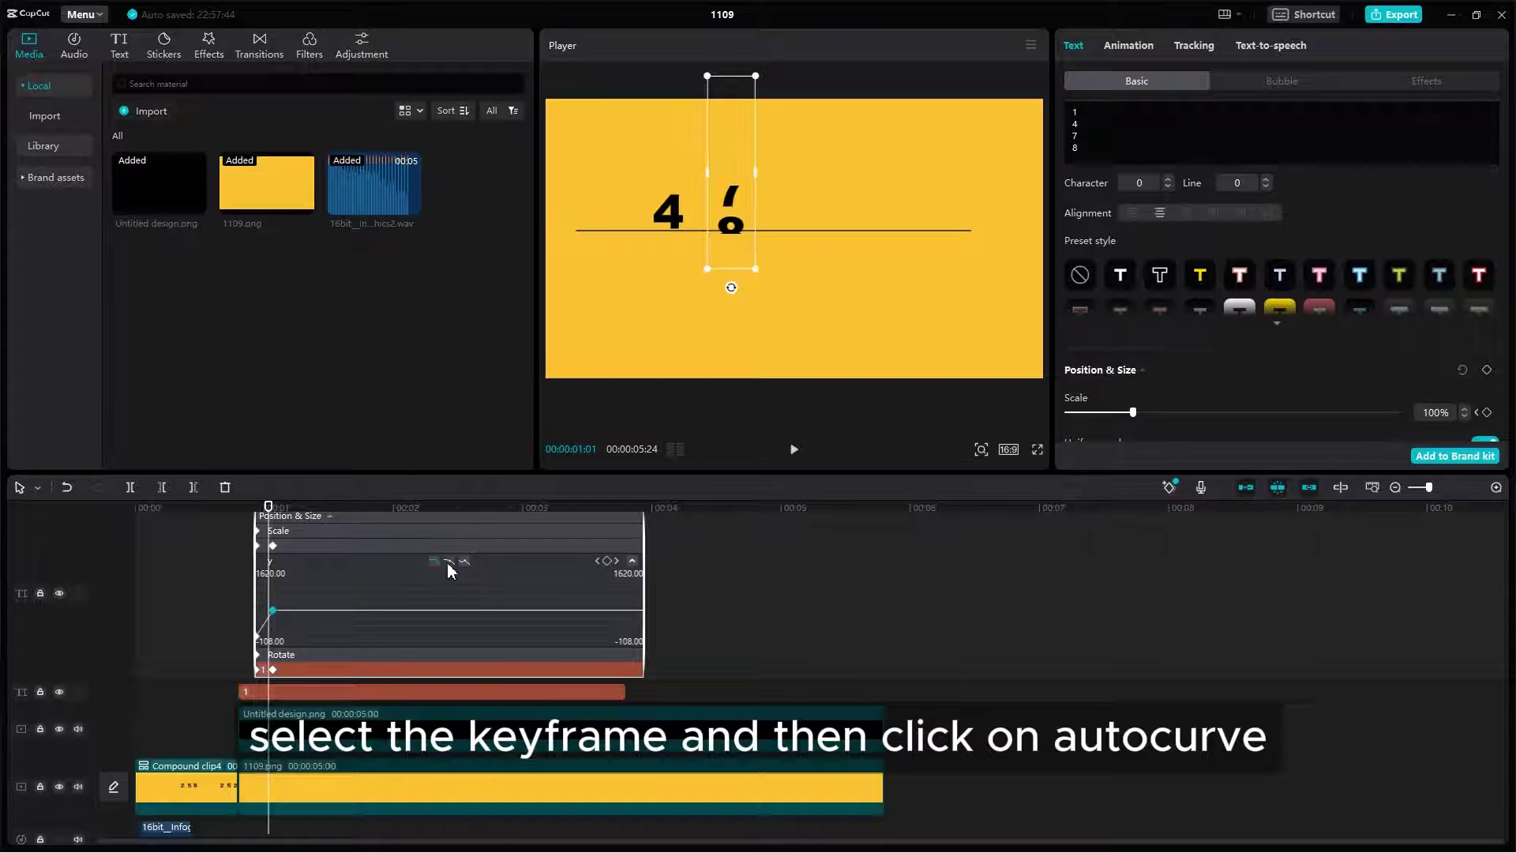
left_click(449, 562)
left_click(257, 636)
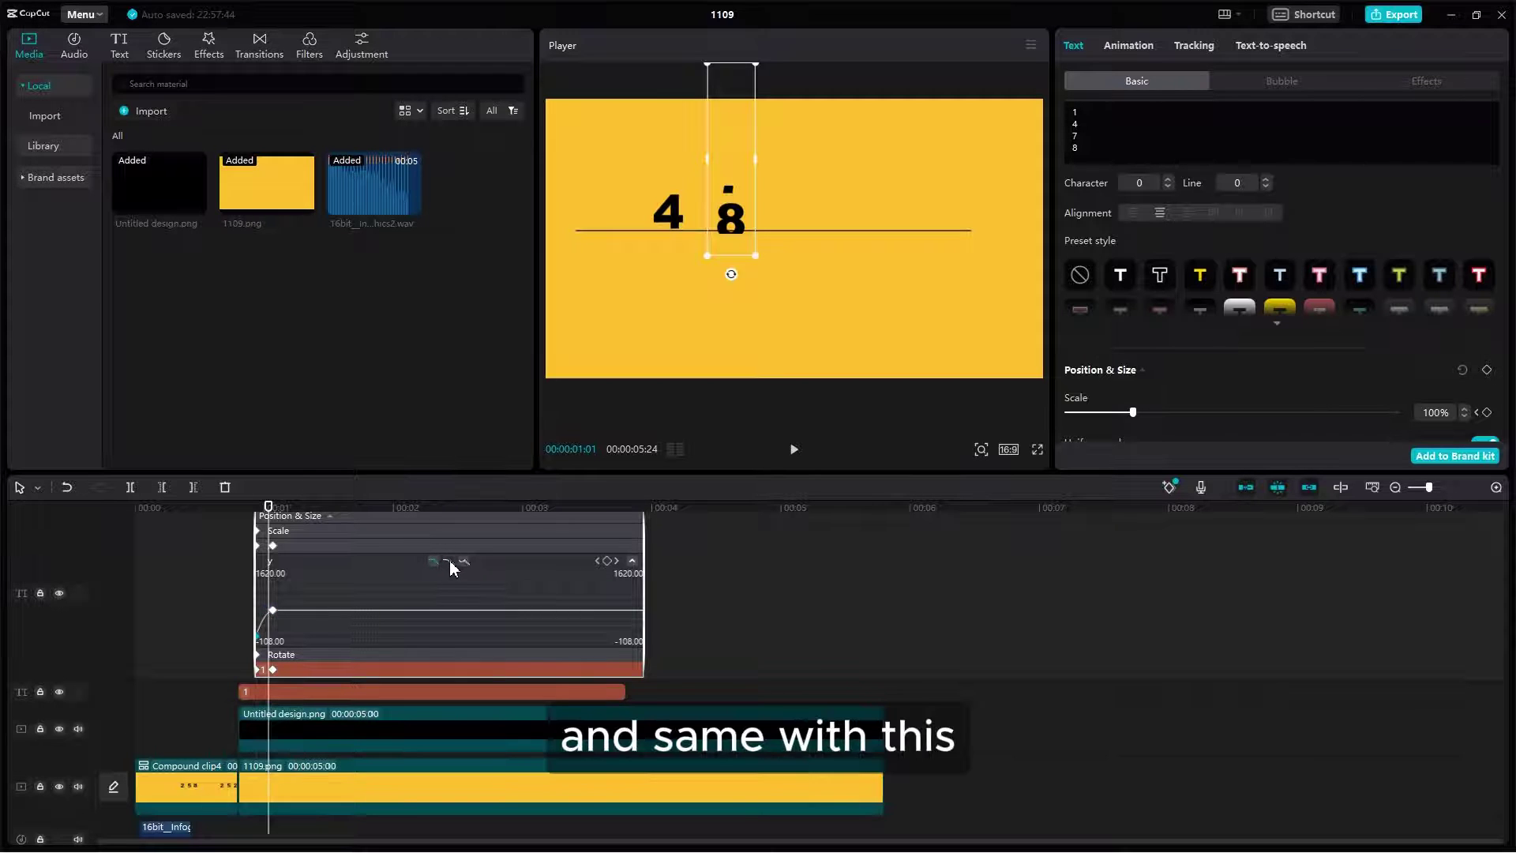
left_click(450, 562)
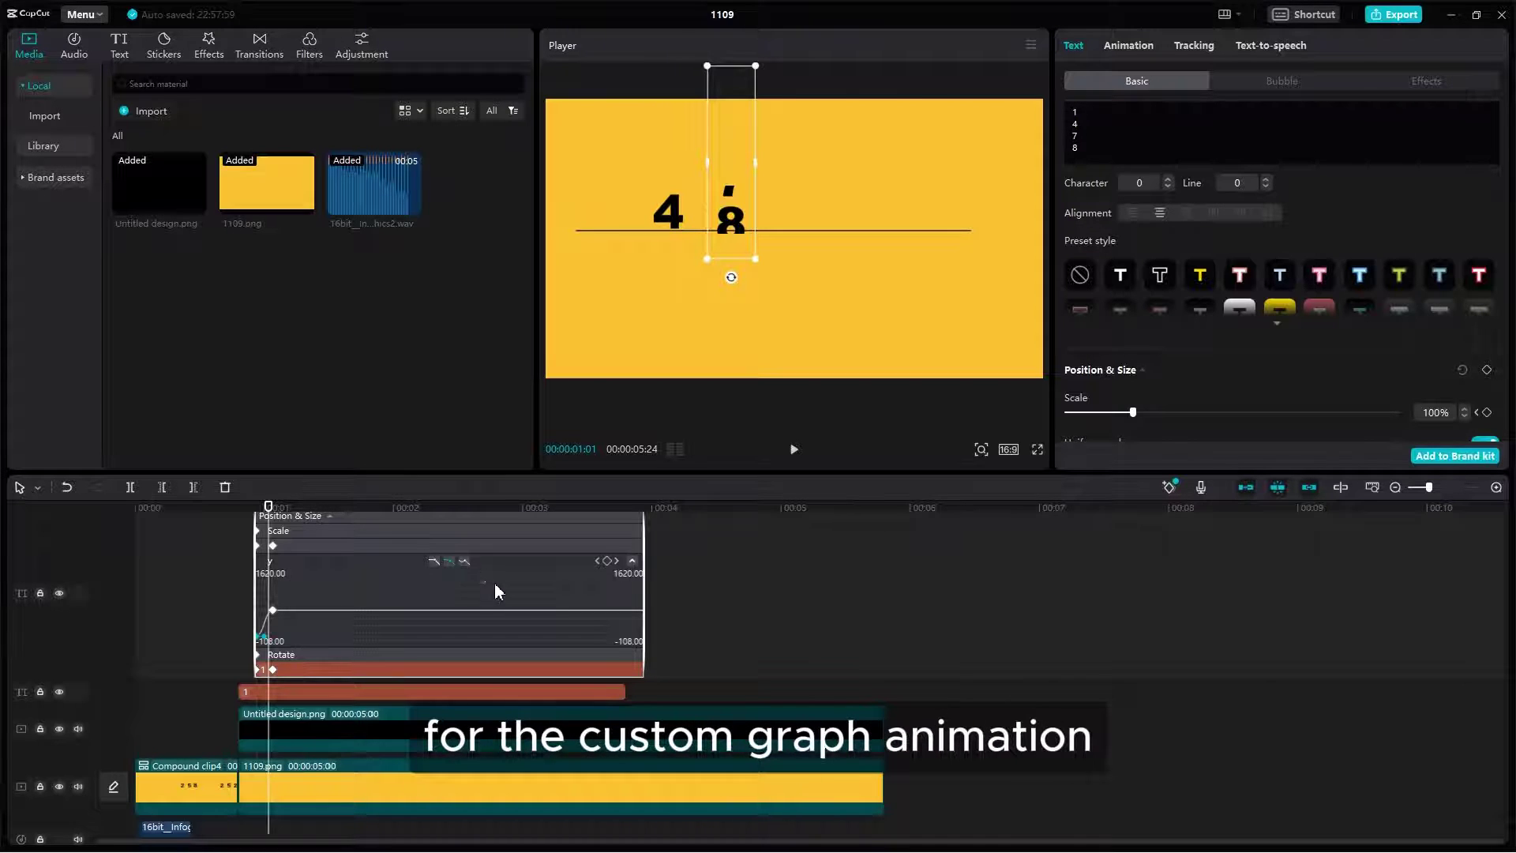
left_click(272, 611)
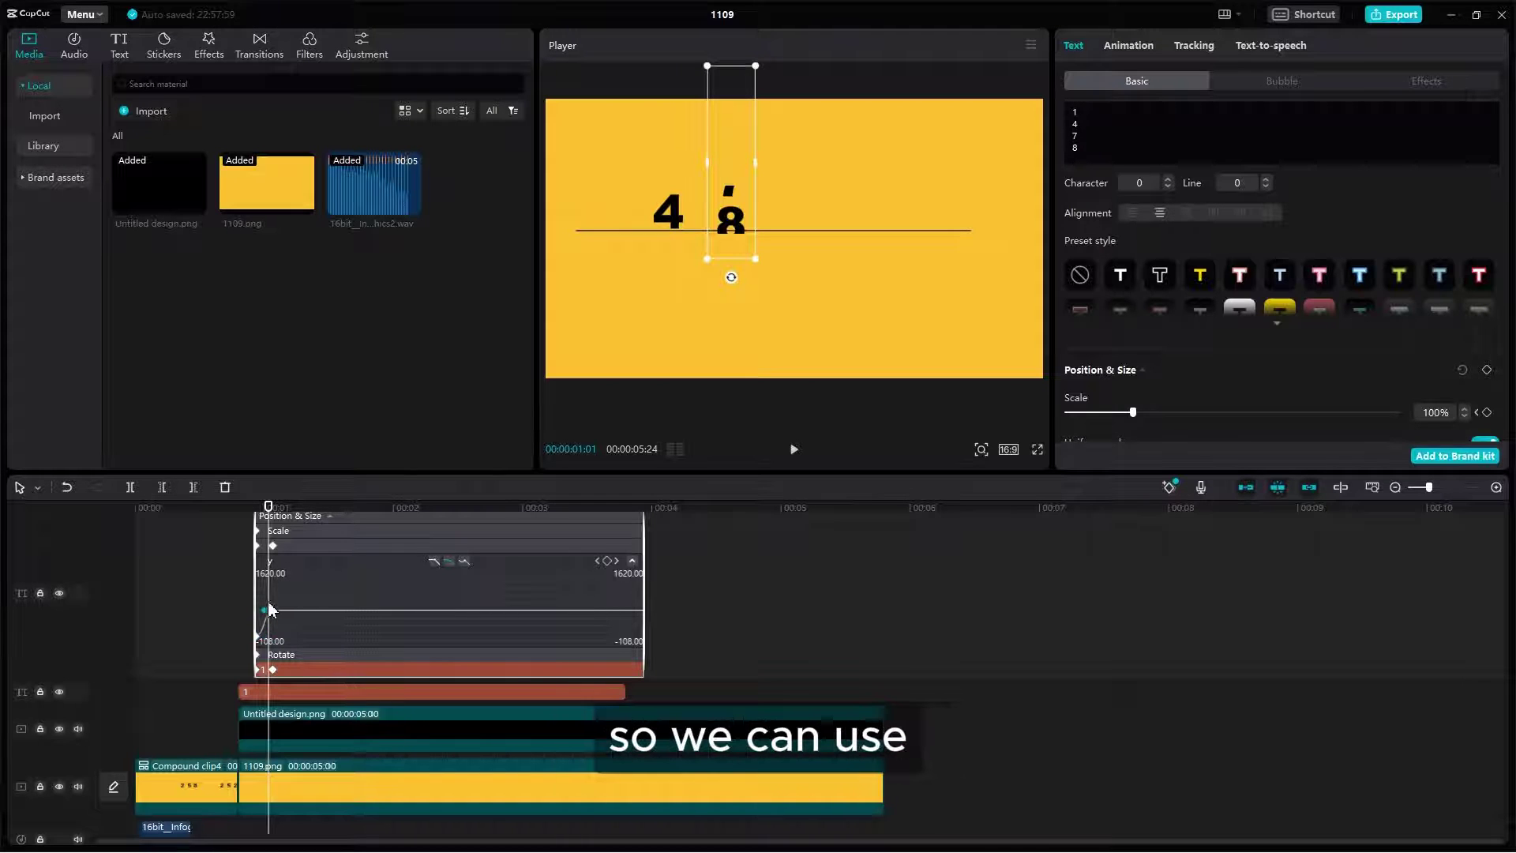
left_click_drag(264, 610, 267, 605)
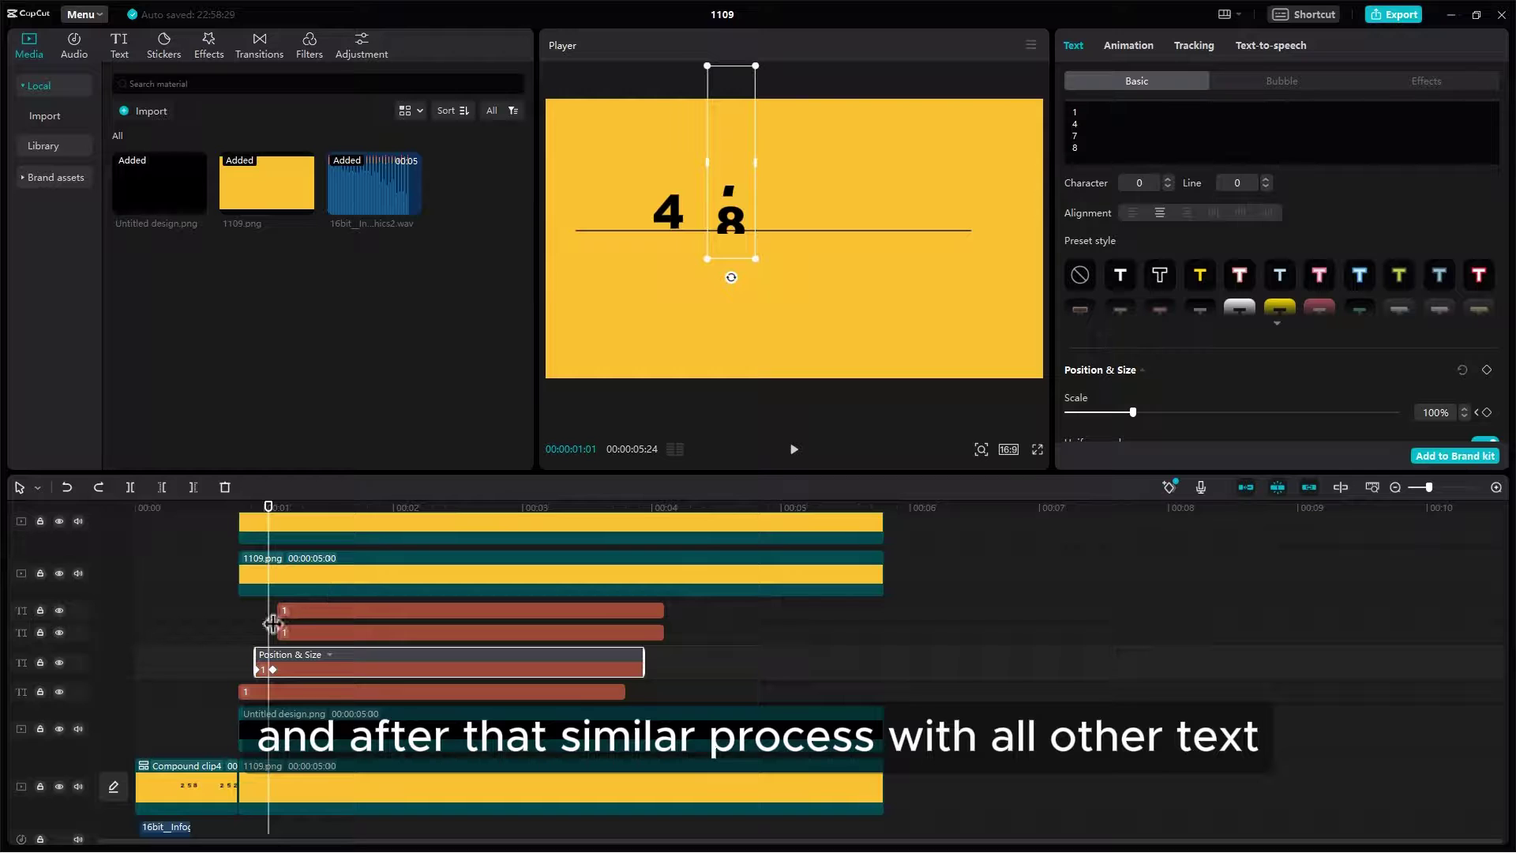
- Move the fourth digit column's layer later and add Position & Size keyframes to the third digit column at 00:00:01:04
left_click(290, 632)
left_click_drag(296, 610, 311, 610)
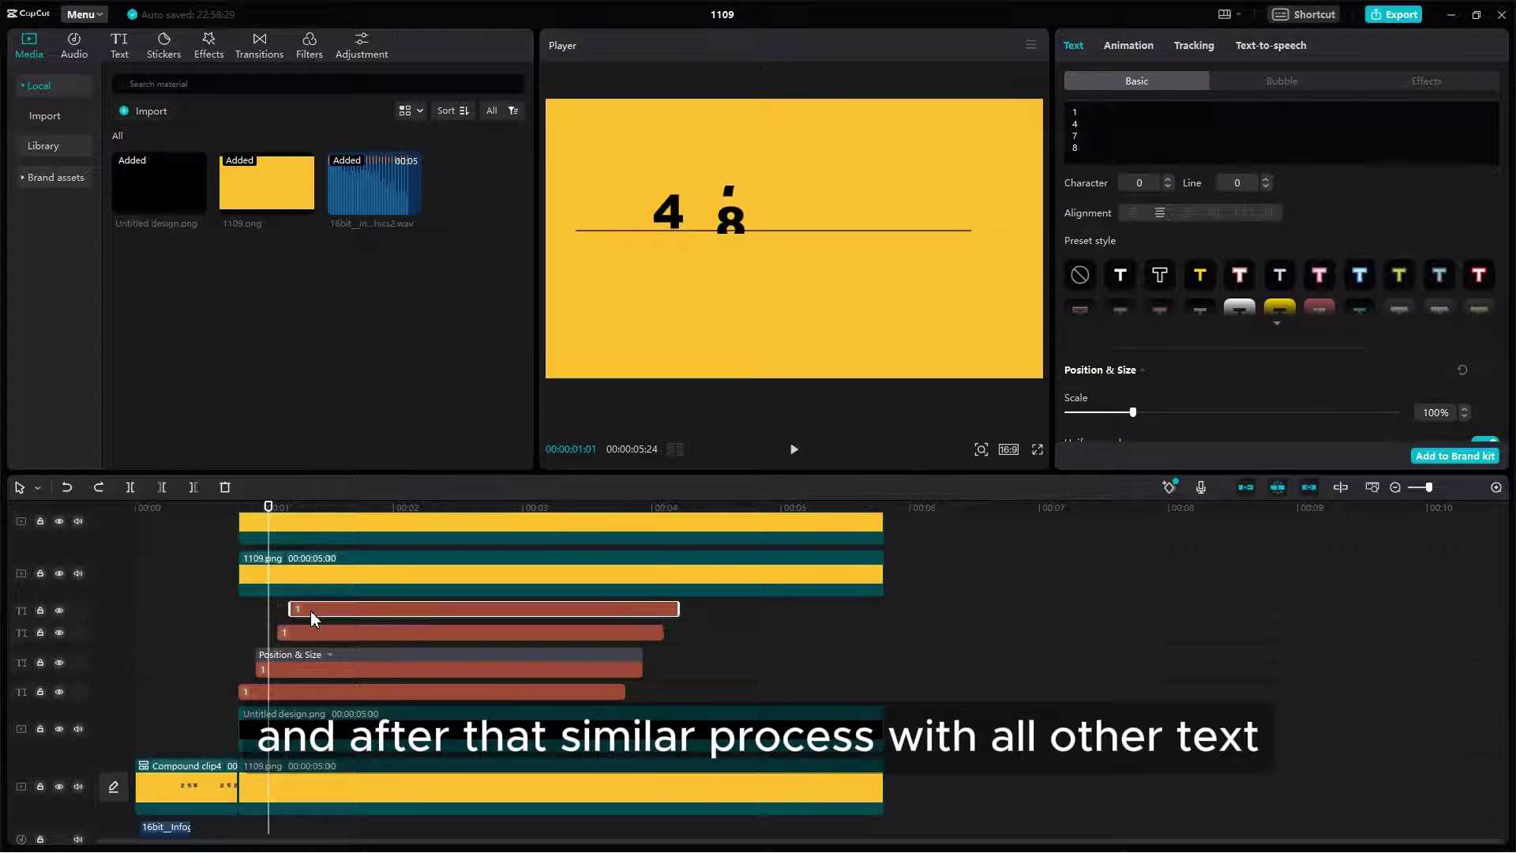
left_click_drag(270, 508, 281, 509)
left_click(297, 632)
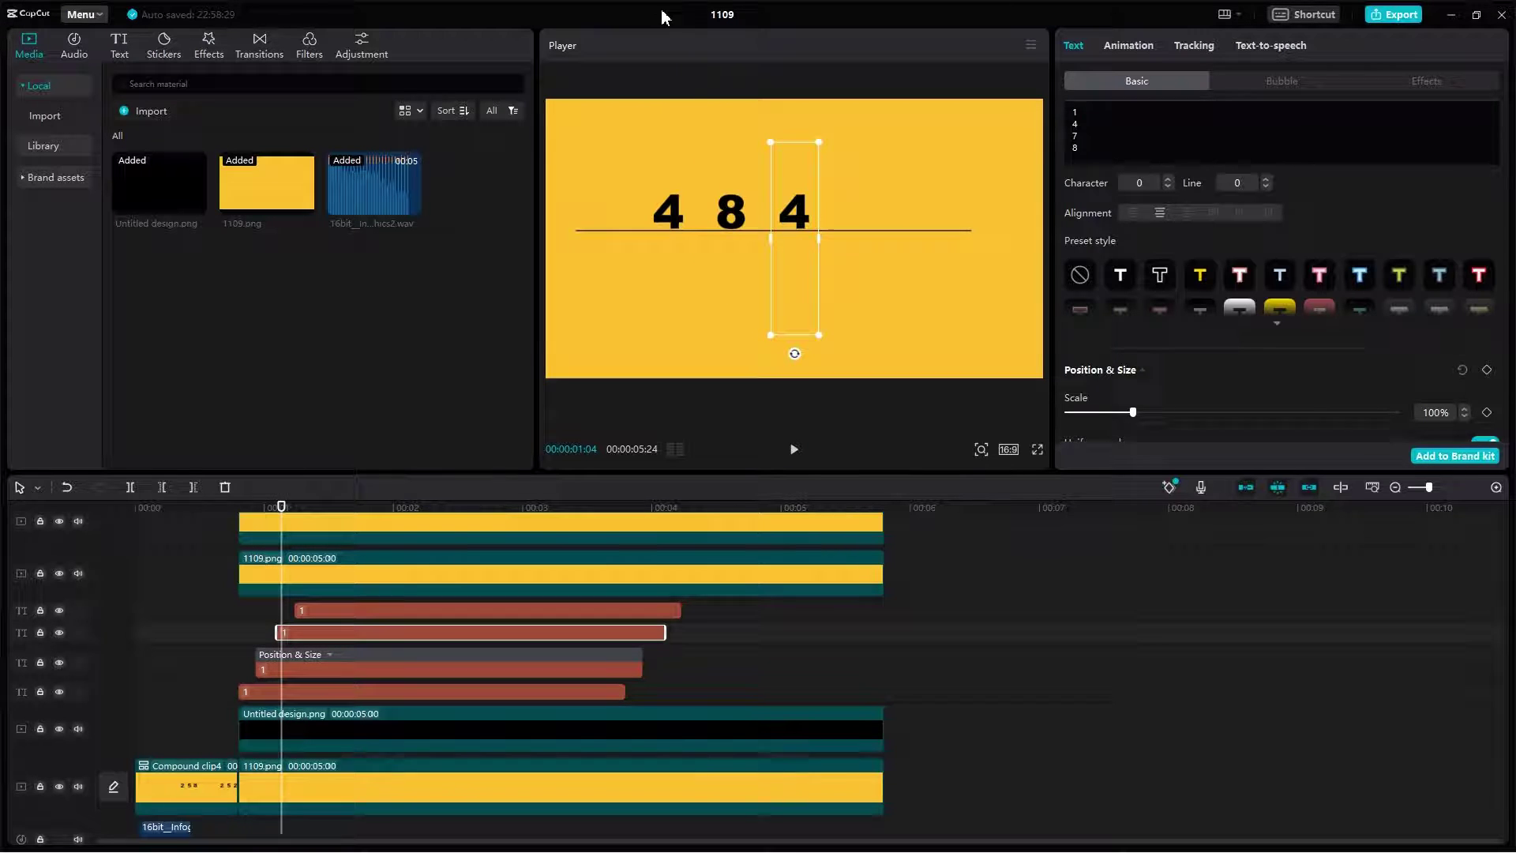
left_click(1487, 370)
- Start the fourth digit column at 00:00:01:10, and at 00:00:01:07 move the third column down until its 1 sits on the line
key("Right")
key("Right")
key("Right")
left_click_drag(317, 613, 330, 612)
left_click(303, 633)
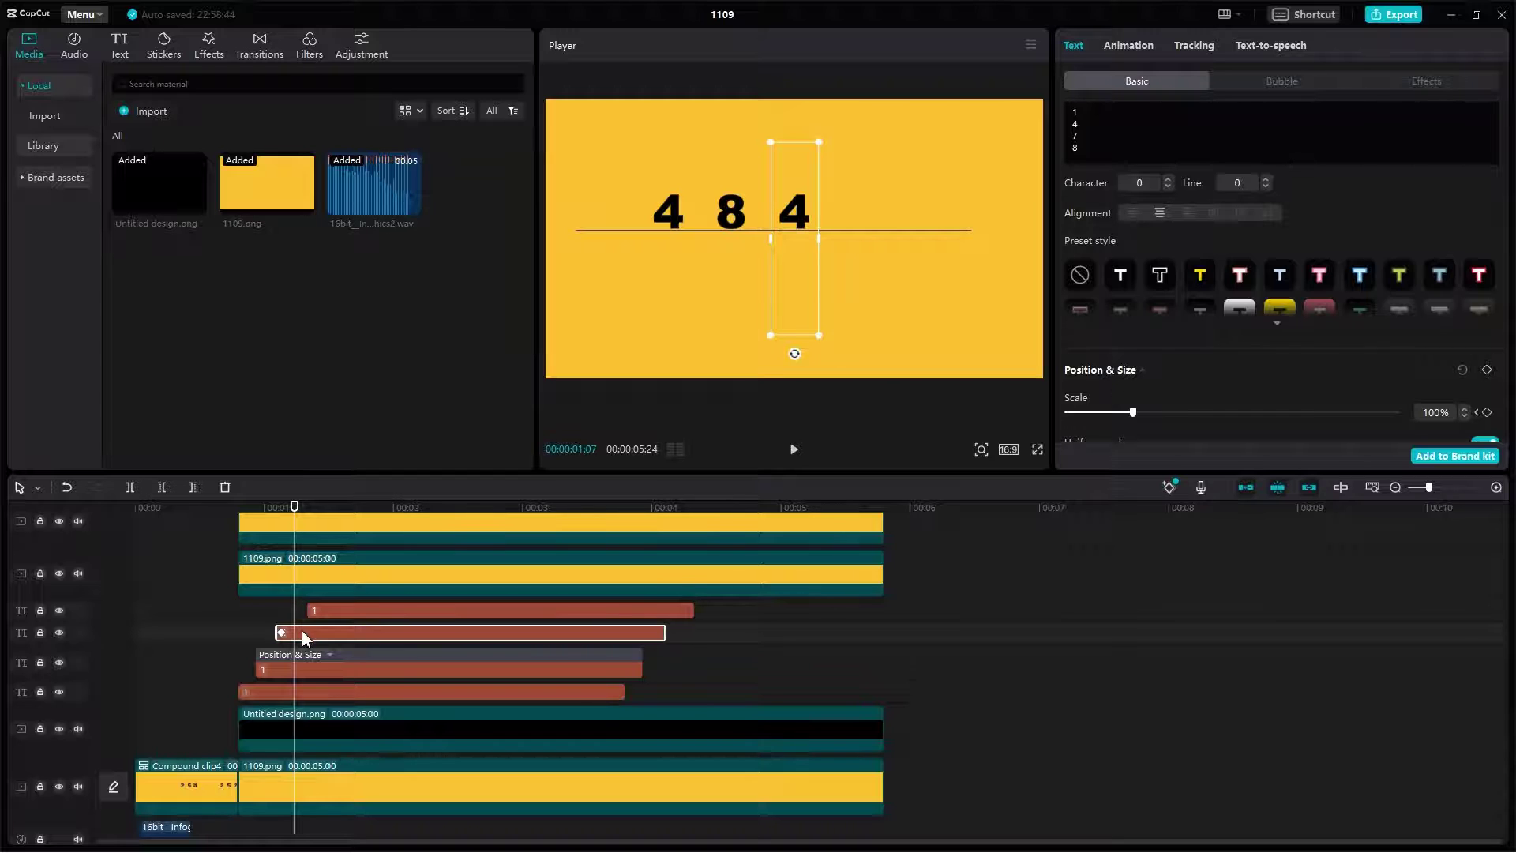
left_click_drag(786, 211, 786, 254)
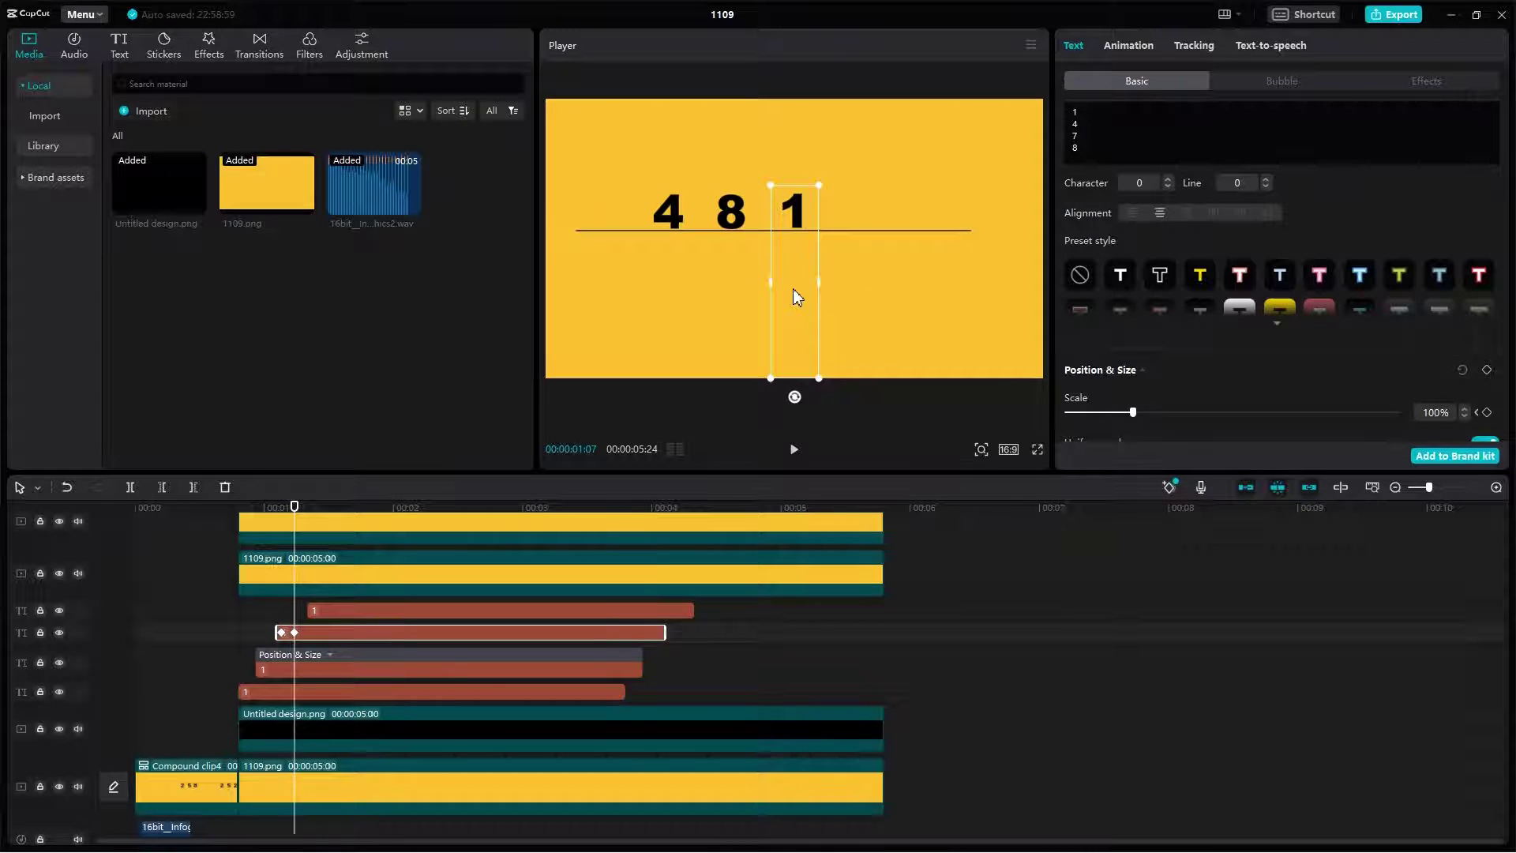
- Play back the rolling digit columns from 00:00:00:28 to check the third column's motion
left_click(256, 507)
left_click(306, 634)
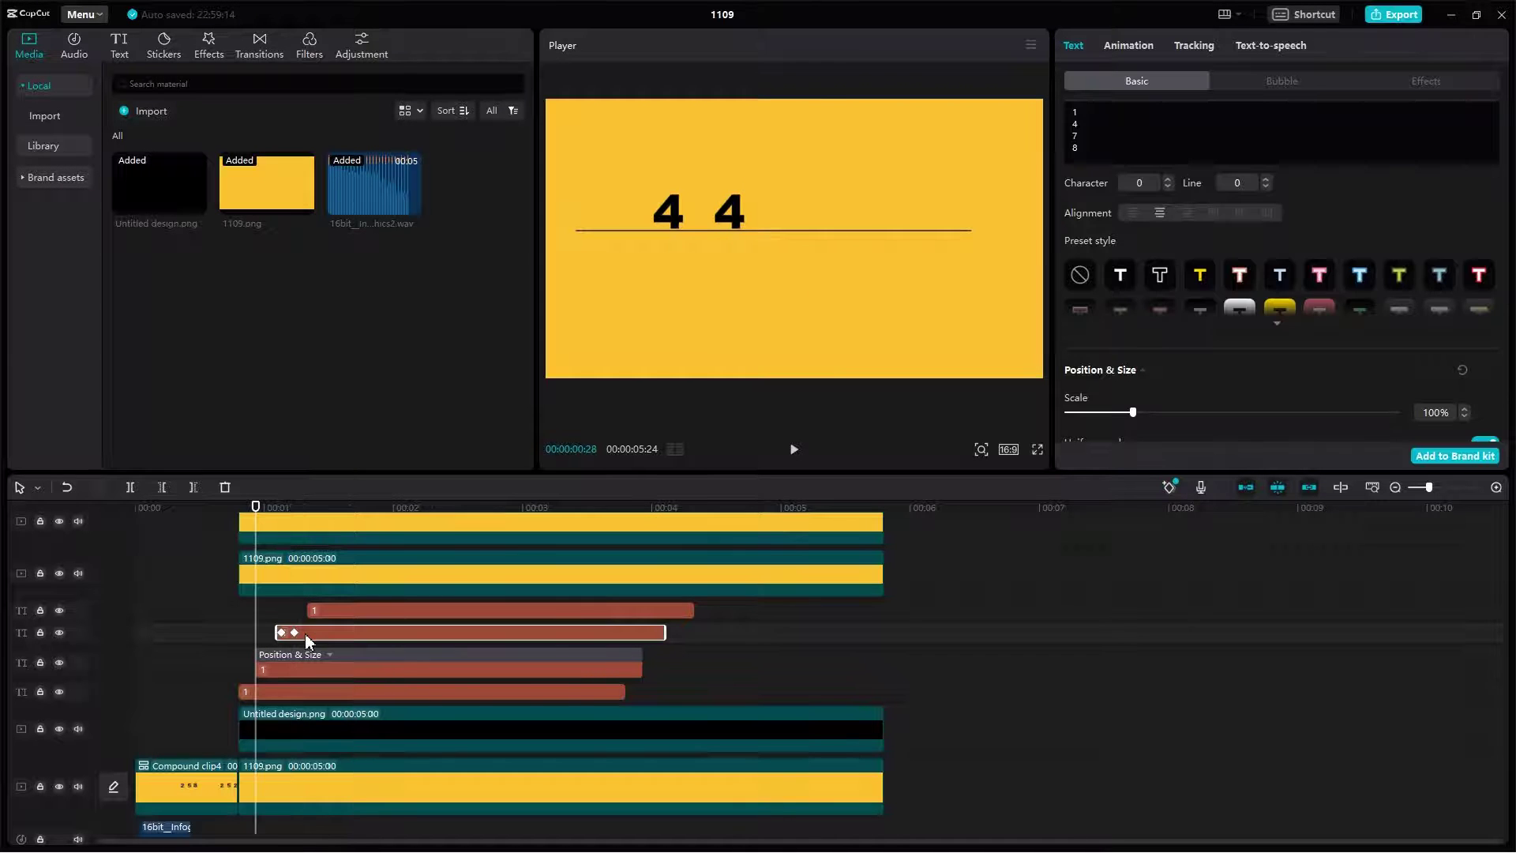
right_click(307, 639)
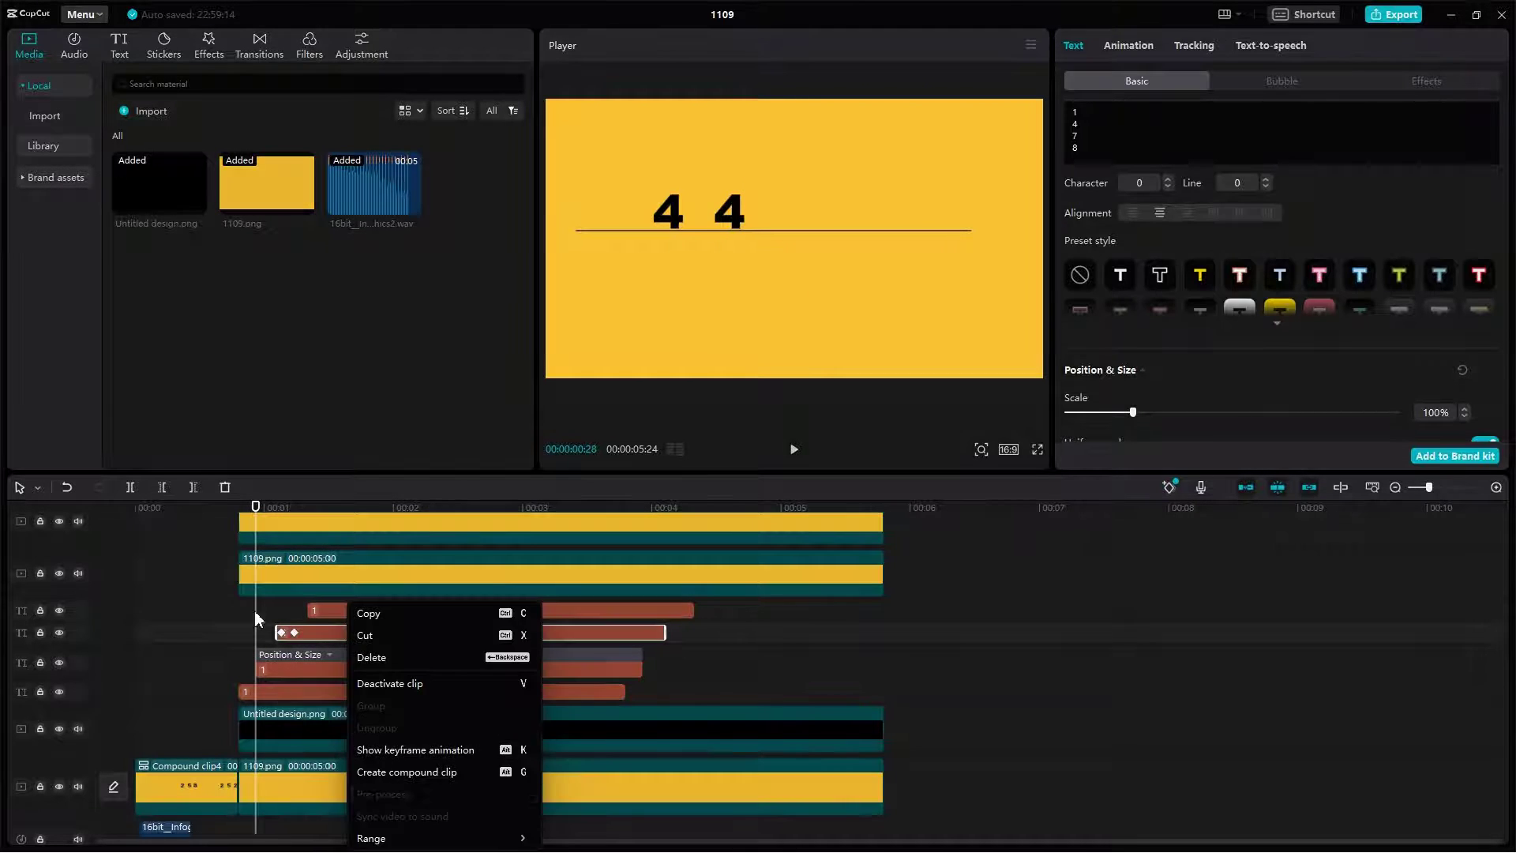
left_click(758, 439)
left_click(795, 448)
left_click(796, 450)
- Add Position & Size keyframes to the fourth digit column at 00:00:01:10 and move it up at 00:00:01:14 so its 8 sits on the line
left_click(323, 611)
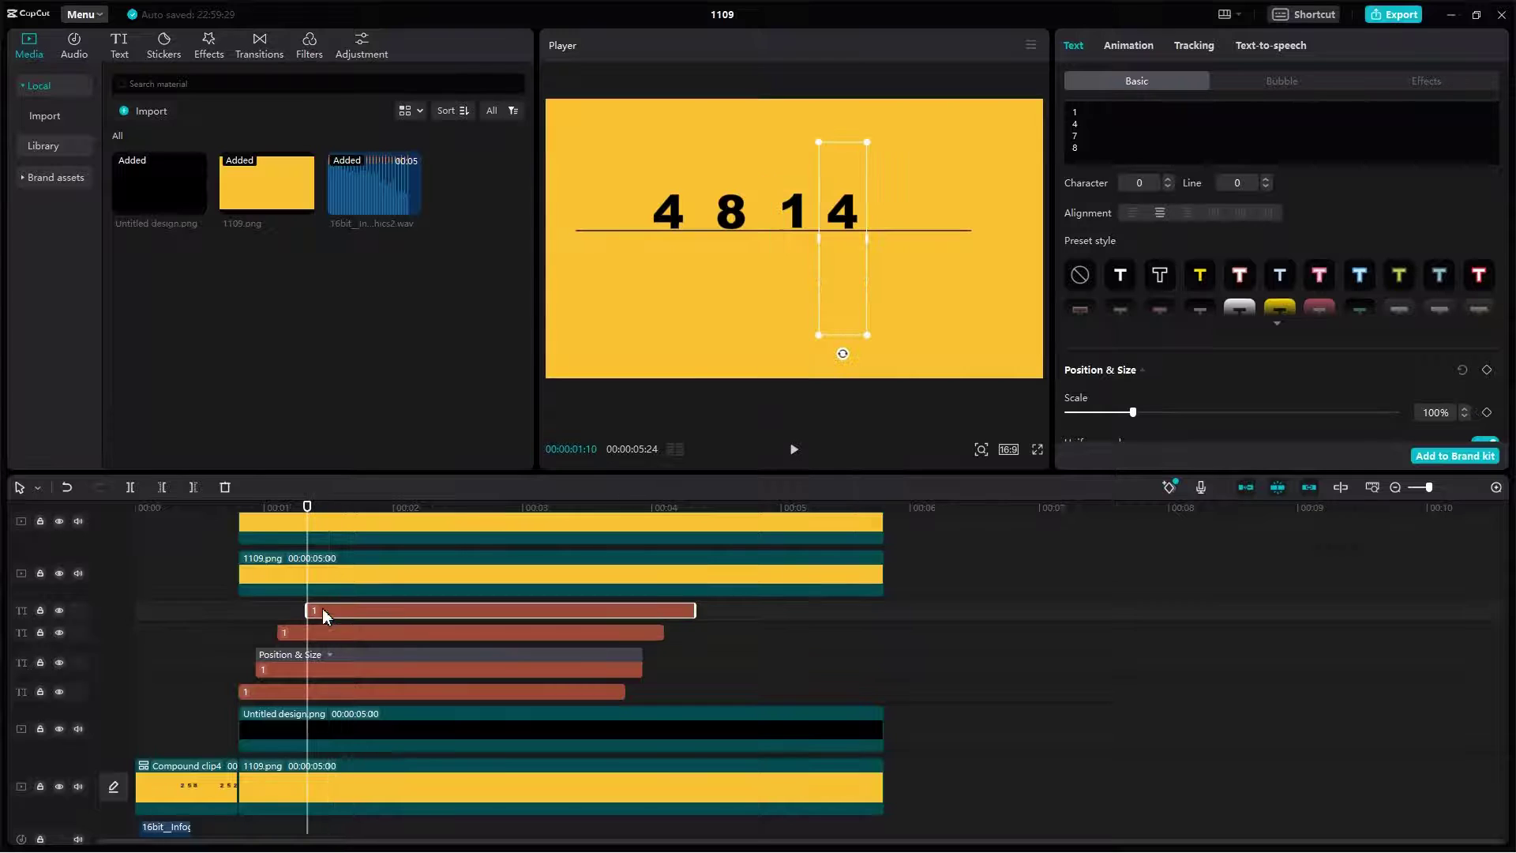
left_click(1486, 370)
left_click_drag(308, 509, 324, 513)
left_click_drag(843, 214, 850, 164)
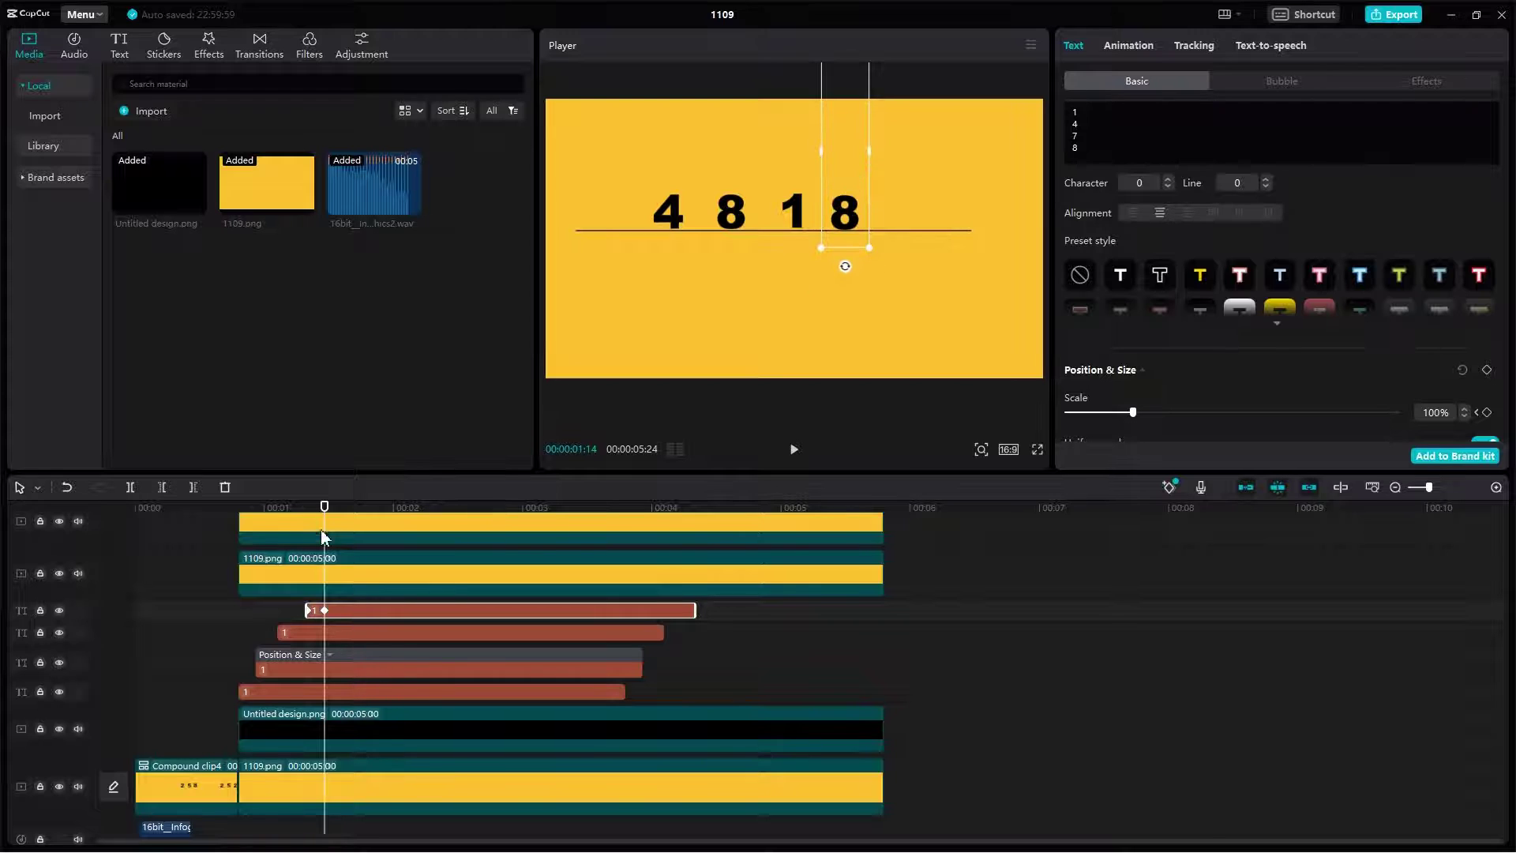
left_click_drag(324, 510, 307, 511)
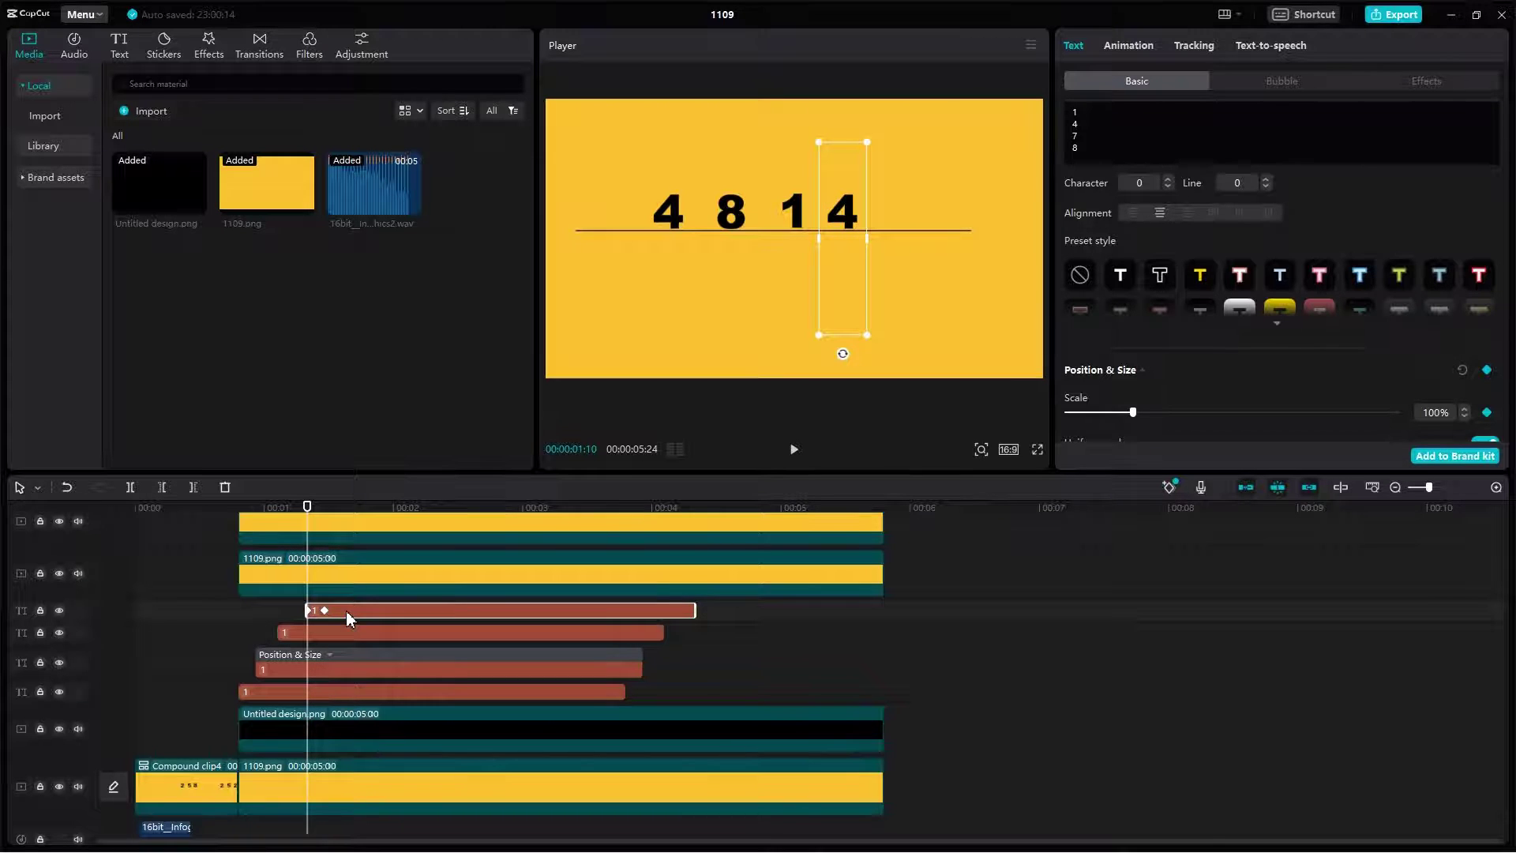
- Move the second, third and fourth digit column layers earlier to tighten their staggered starts, and return the playhead to 00:00:00:24
left_click(231, 636)
left_click_drag(233, 636, 242, 642)
key("space")
key("space")
left_click_drag(351, 688, 314, 612)
left_click(332, 615)
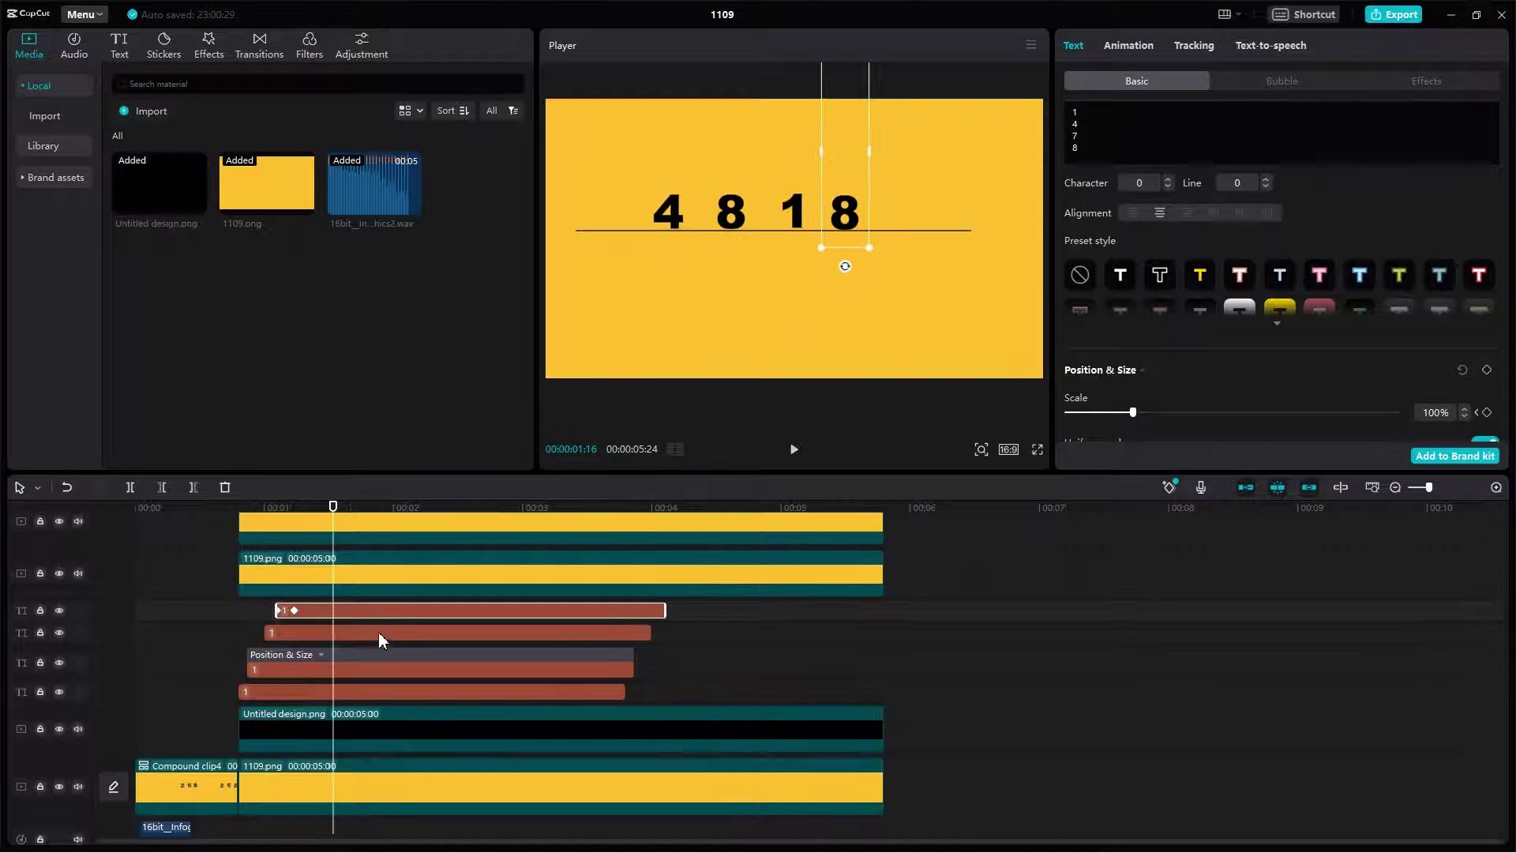
left_click(245, 509)
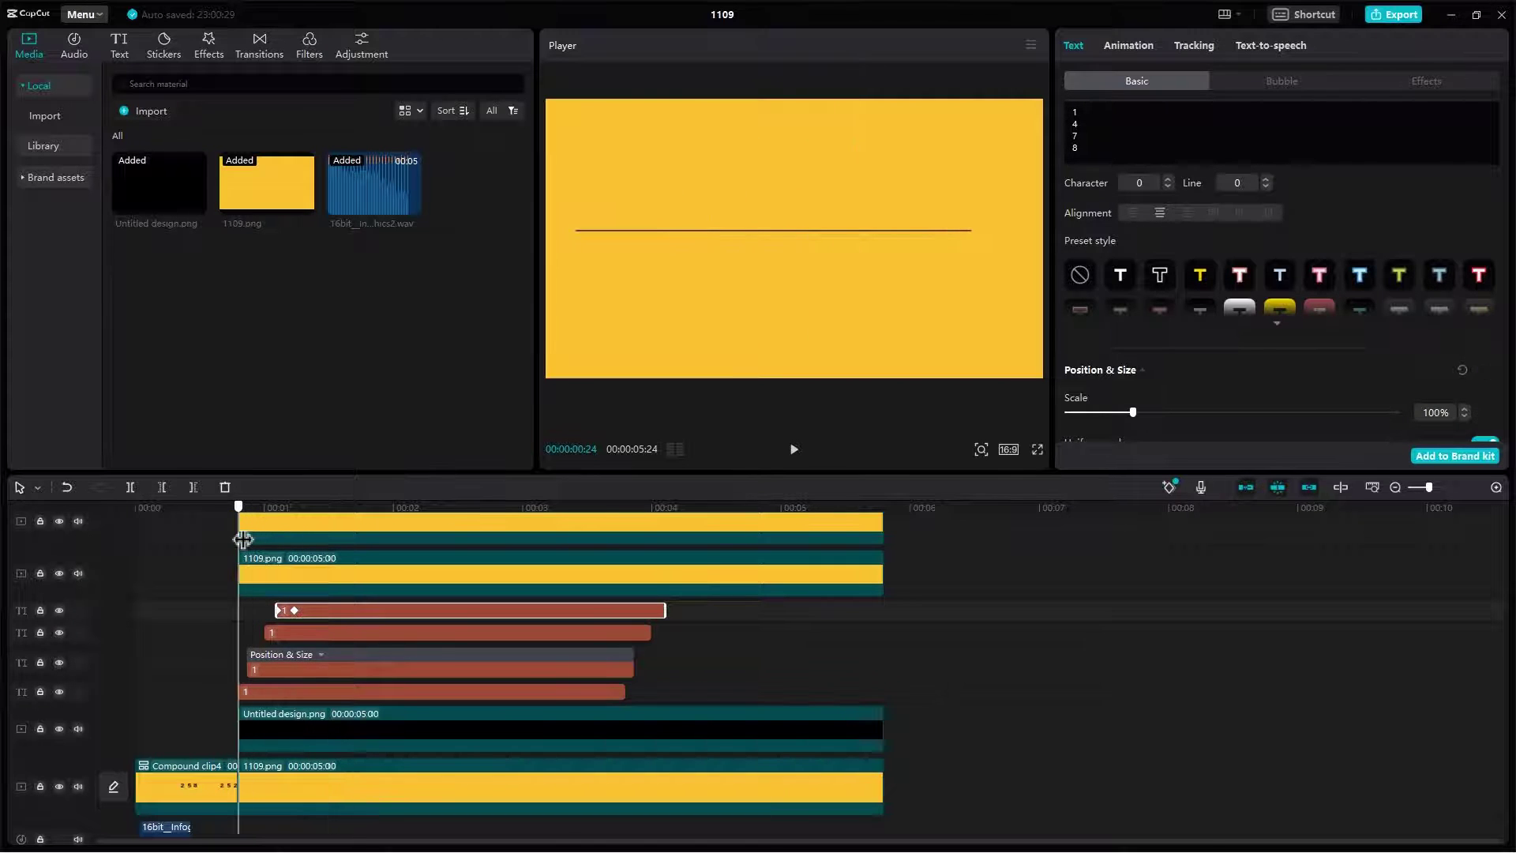
scroll(338, 729, "down", 1)
scroll(322, 703, "up", 2)
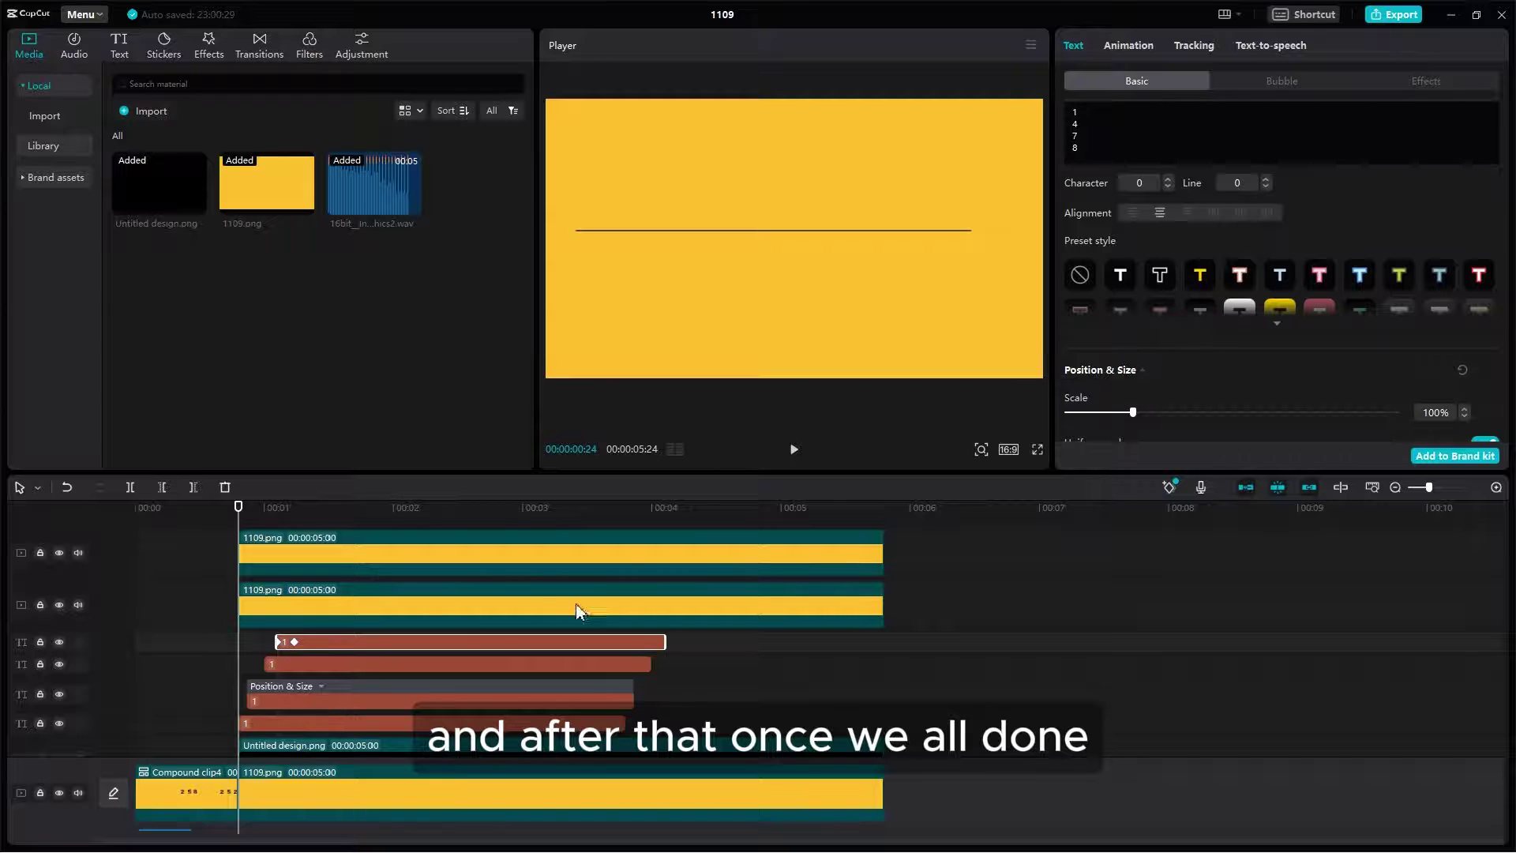
- Trim the digit columns, the line, the lower yellow cover and the yellow background to end at 00:00:03:20
left_click_drag(638, 521, 618, 546)
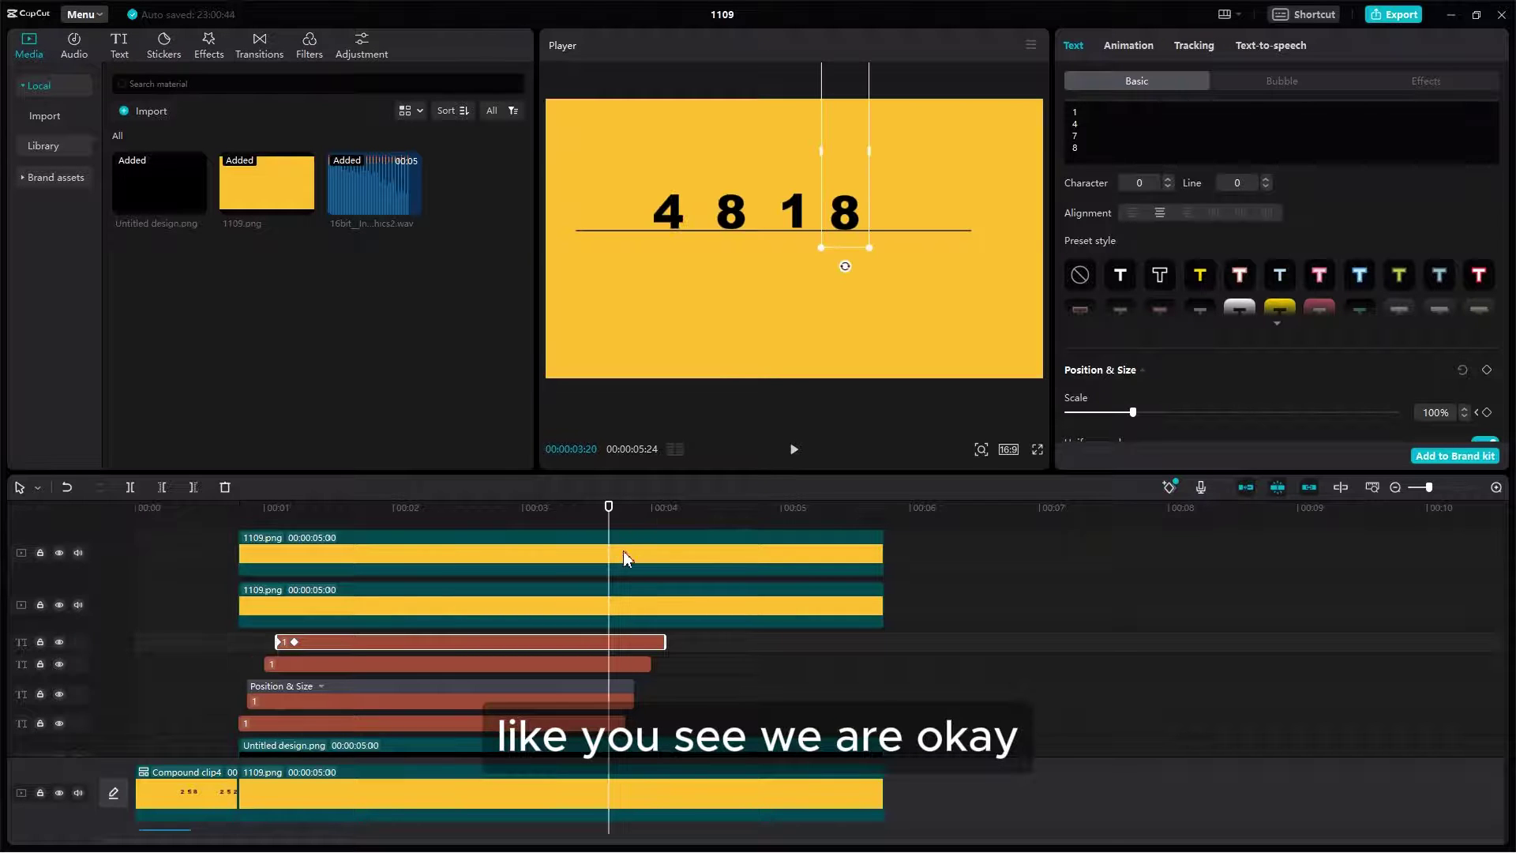
scroll(623, 553, "down", 2)
left_click_drag(655, 782, 589, 505)
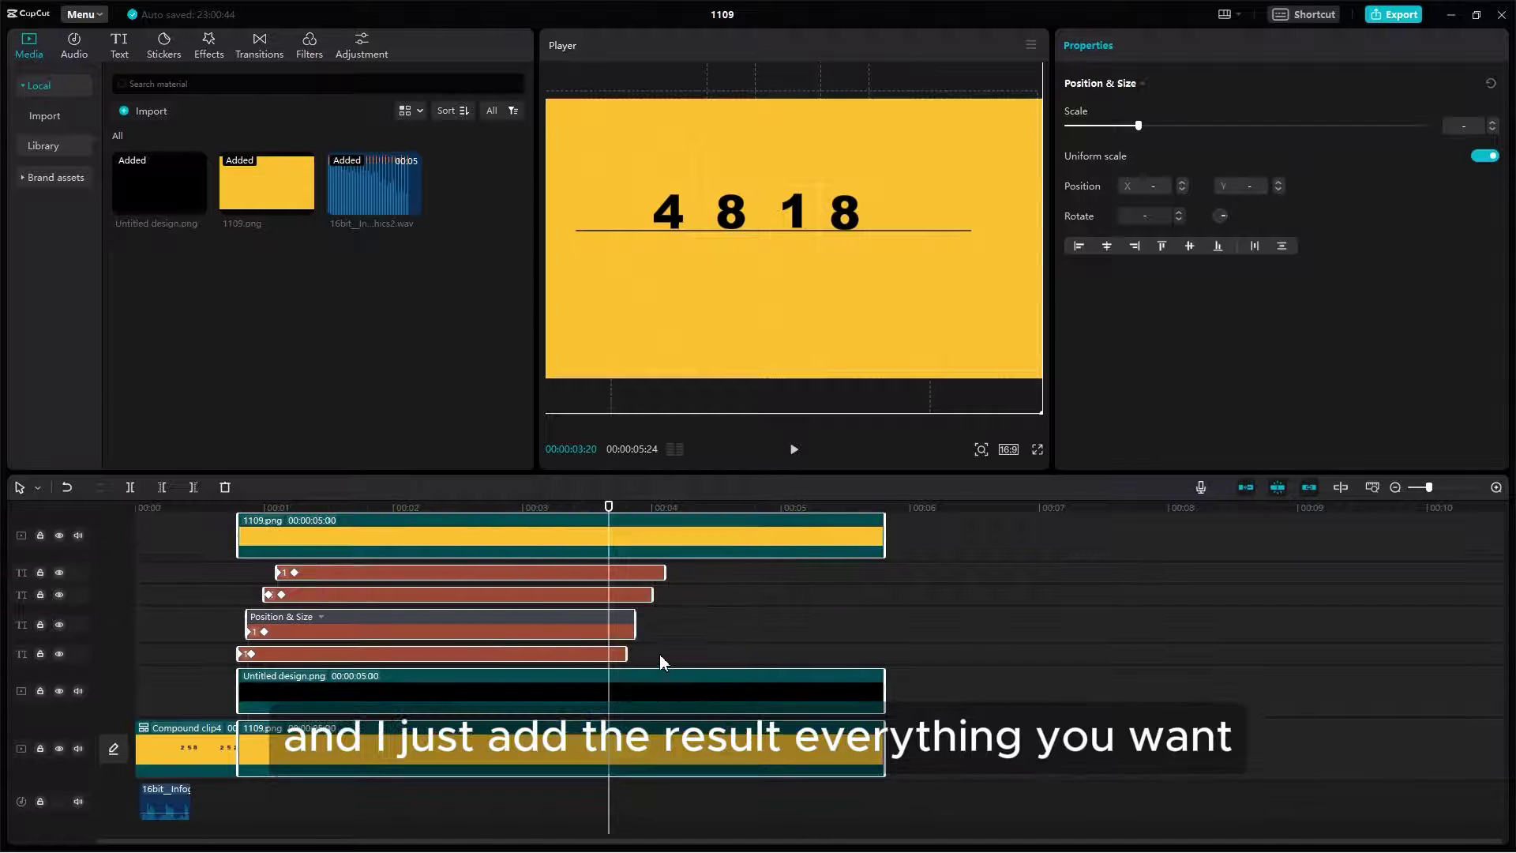
key("w")
- Combine the trimmed layers into a compound clip and delete the remaining untrimmed 1109.png cover above it
left_click(537, 747)
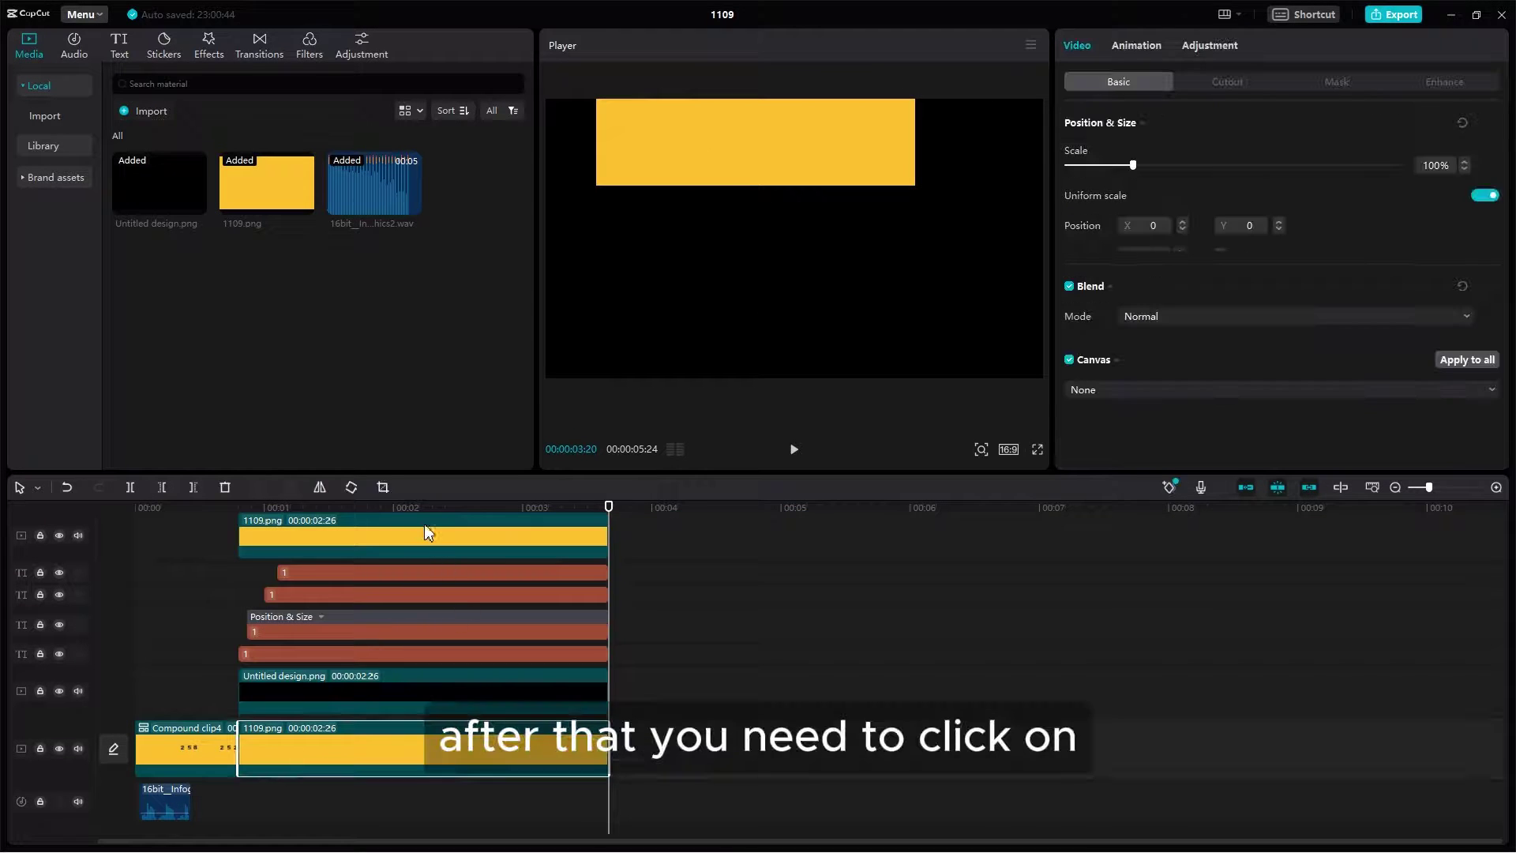
key("ctrl+a")
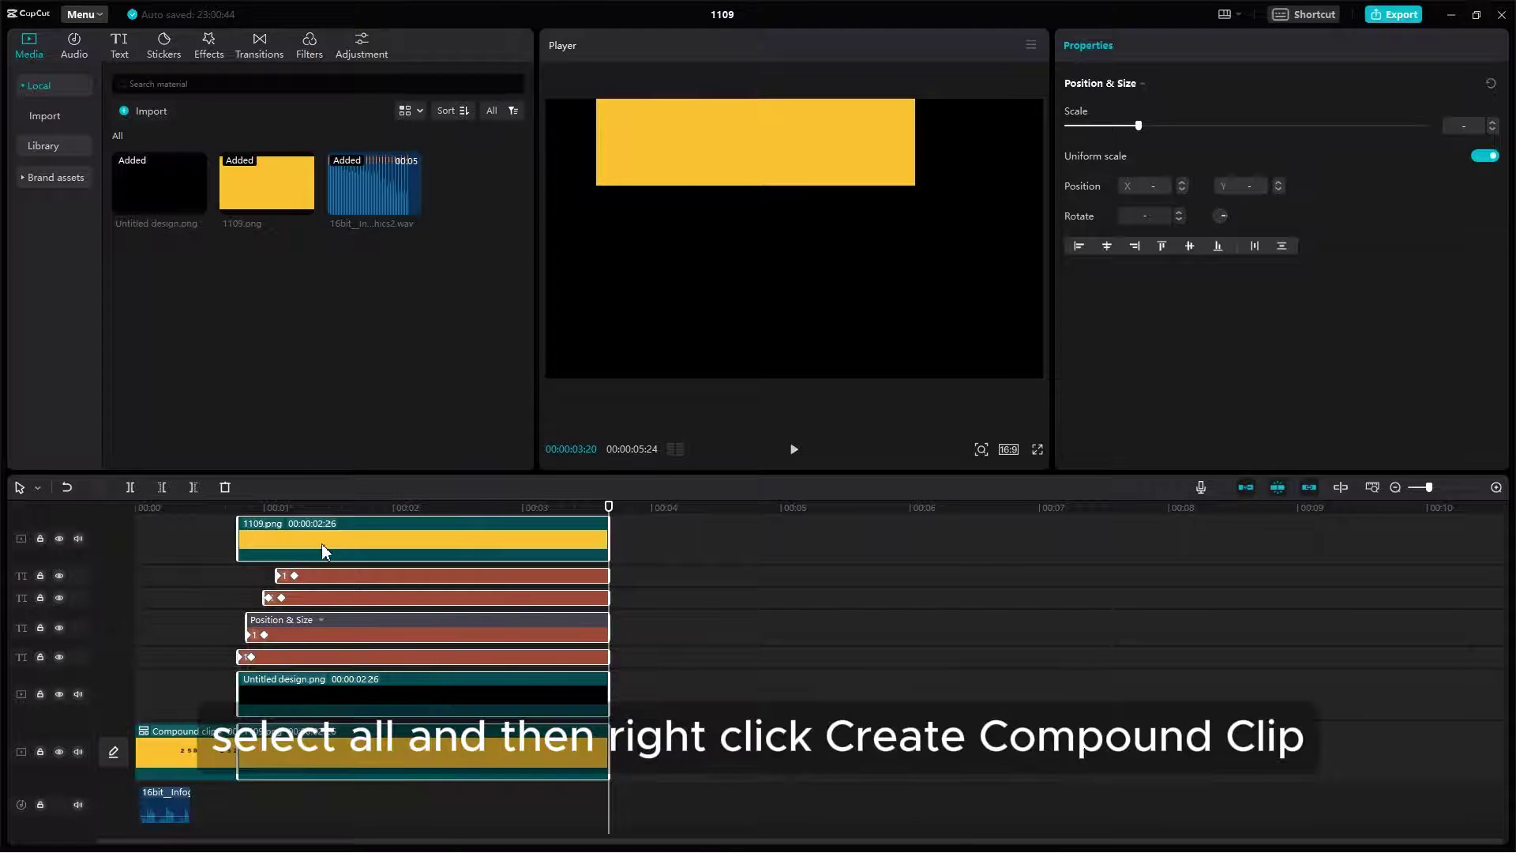
right_click(320, 543)
left_click(401, 714)
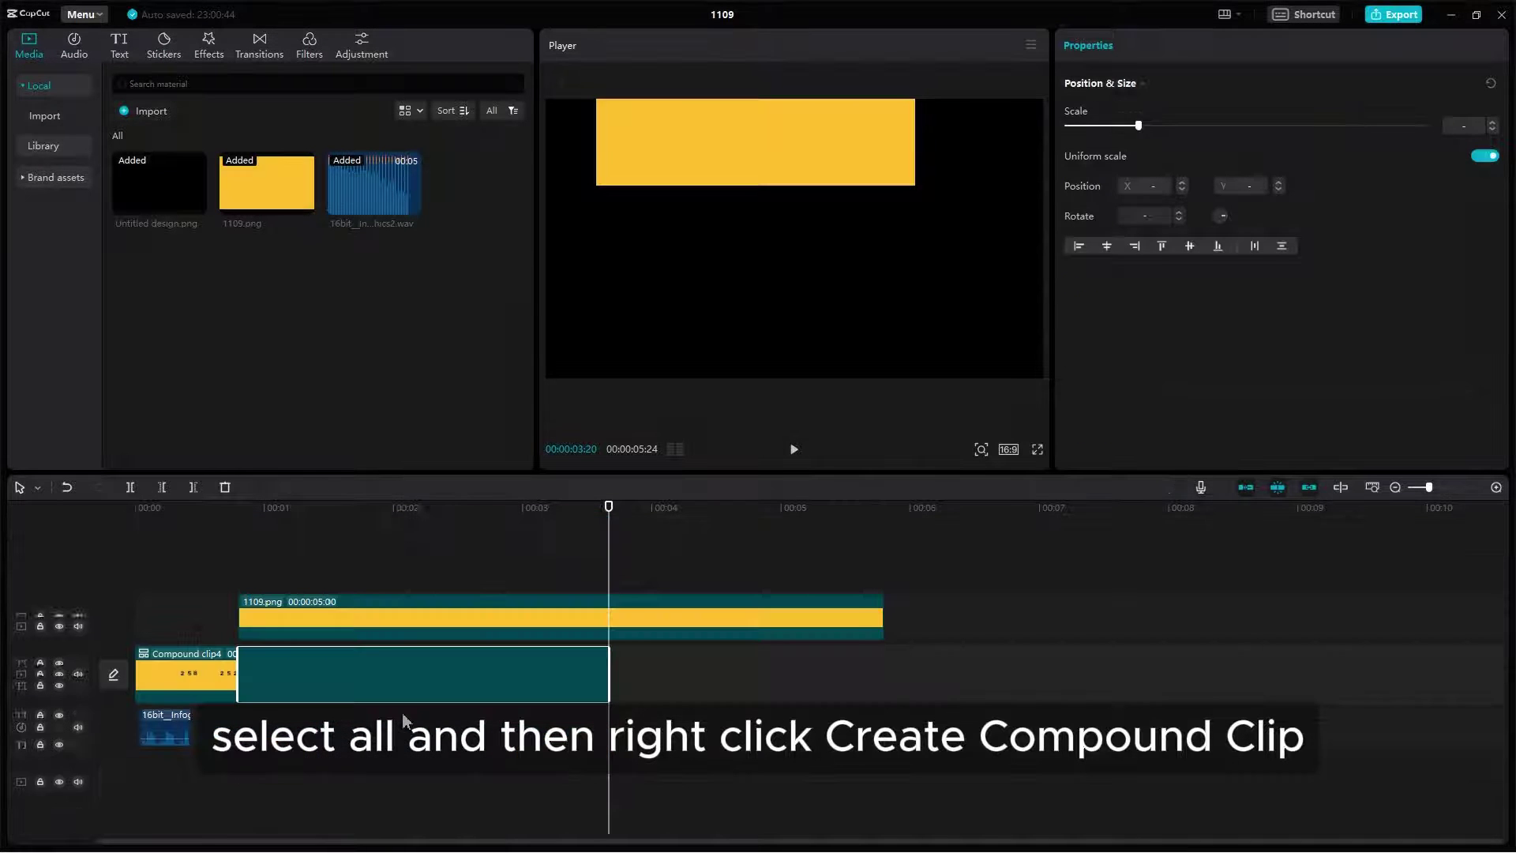
left_click(314, 608)
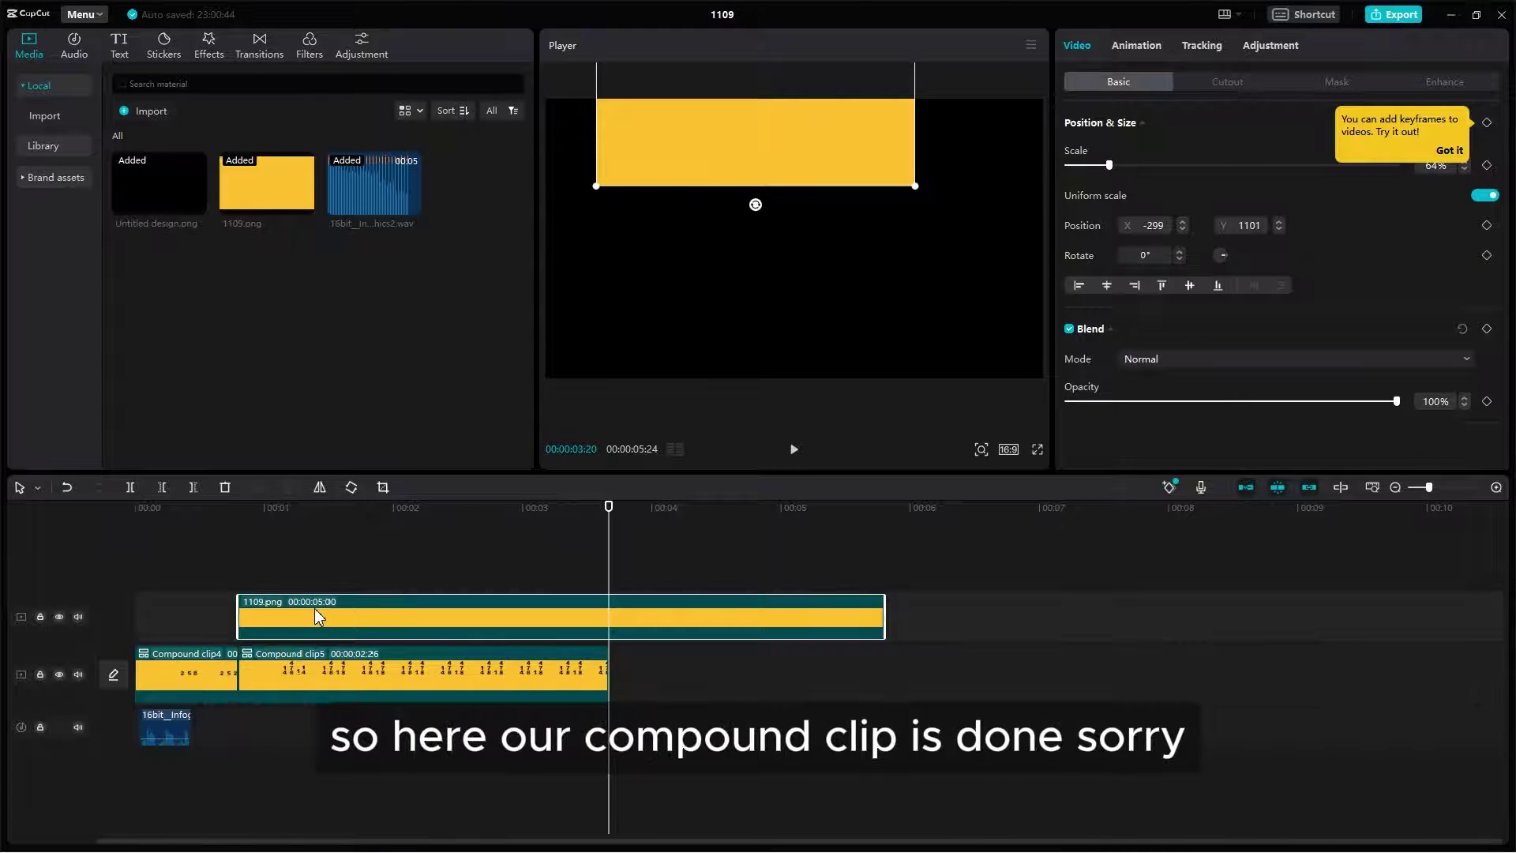
key("Delete")
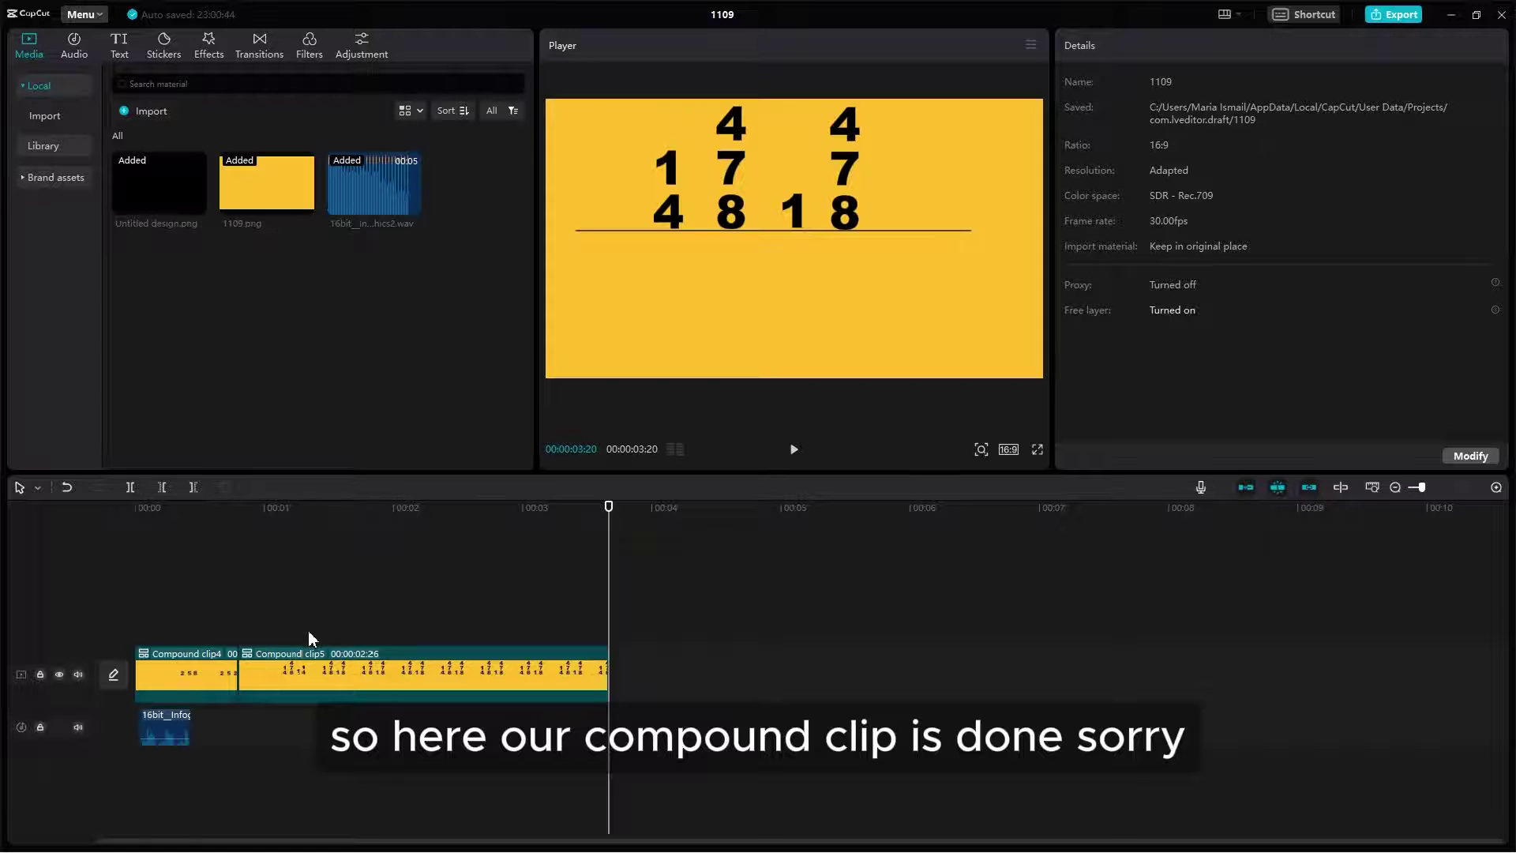
- Undo the compound clip and cover deletion, and trim the topmost 1109.png cover to end at 00:00:03:20
key("ctrl+z")
key("ctrl+z")
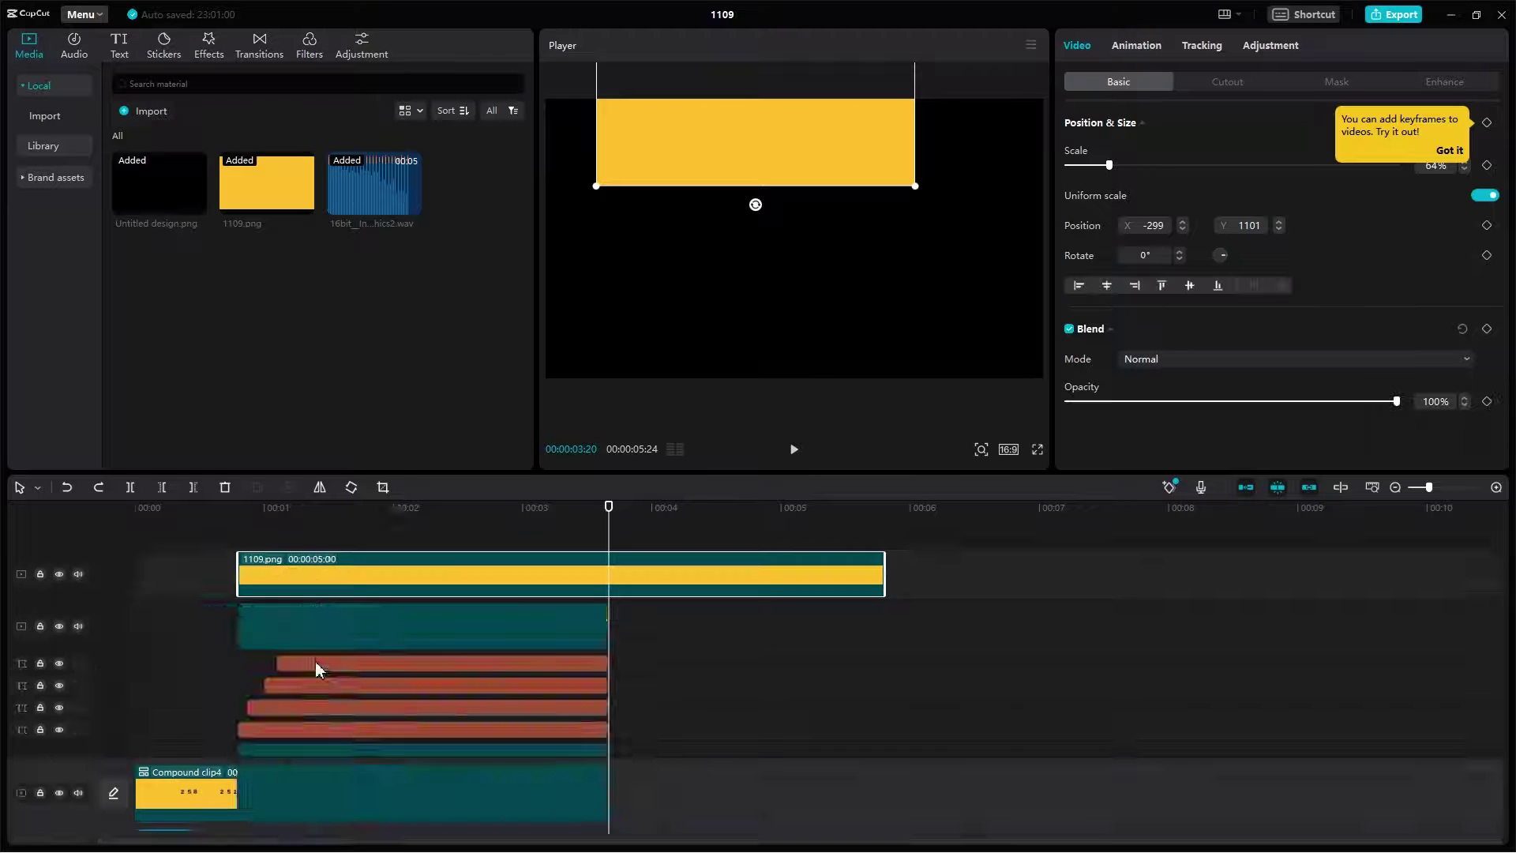
left_click(679, 786)
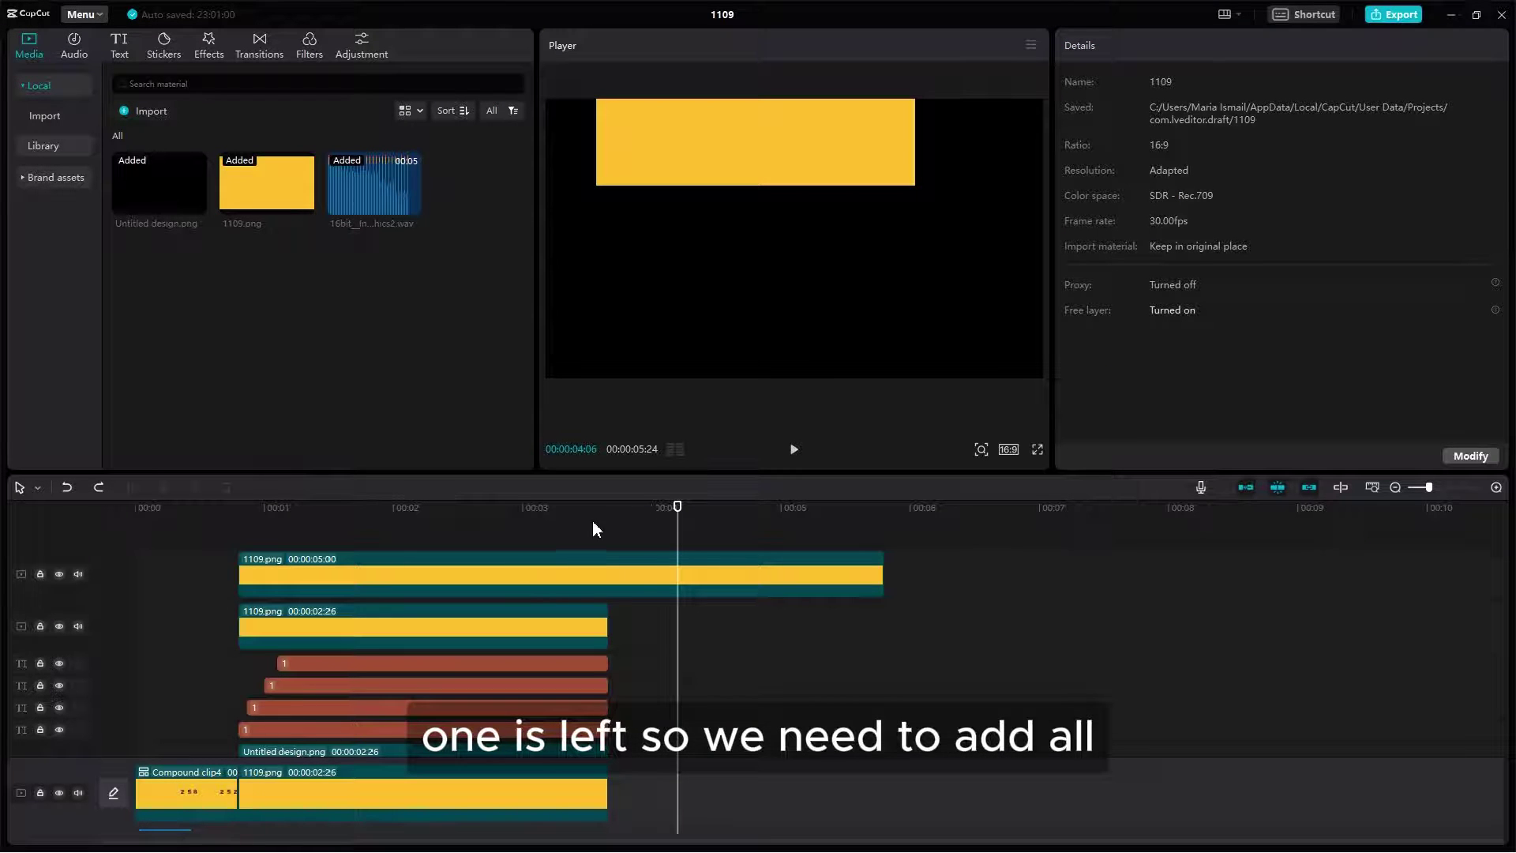
left_click(611, 538)
left_click(607, 572)
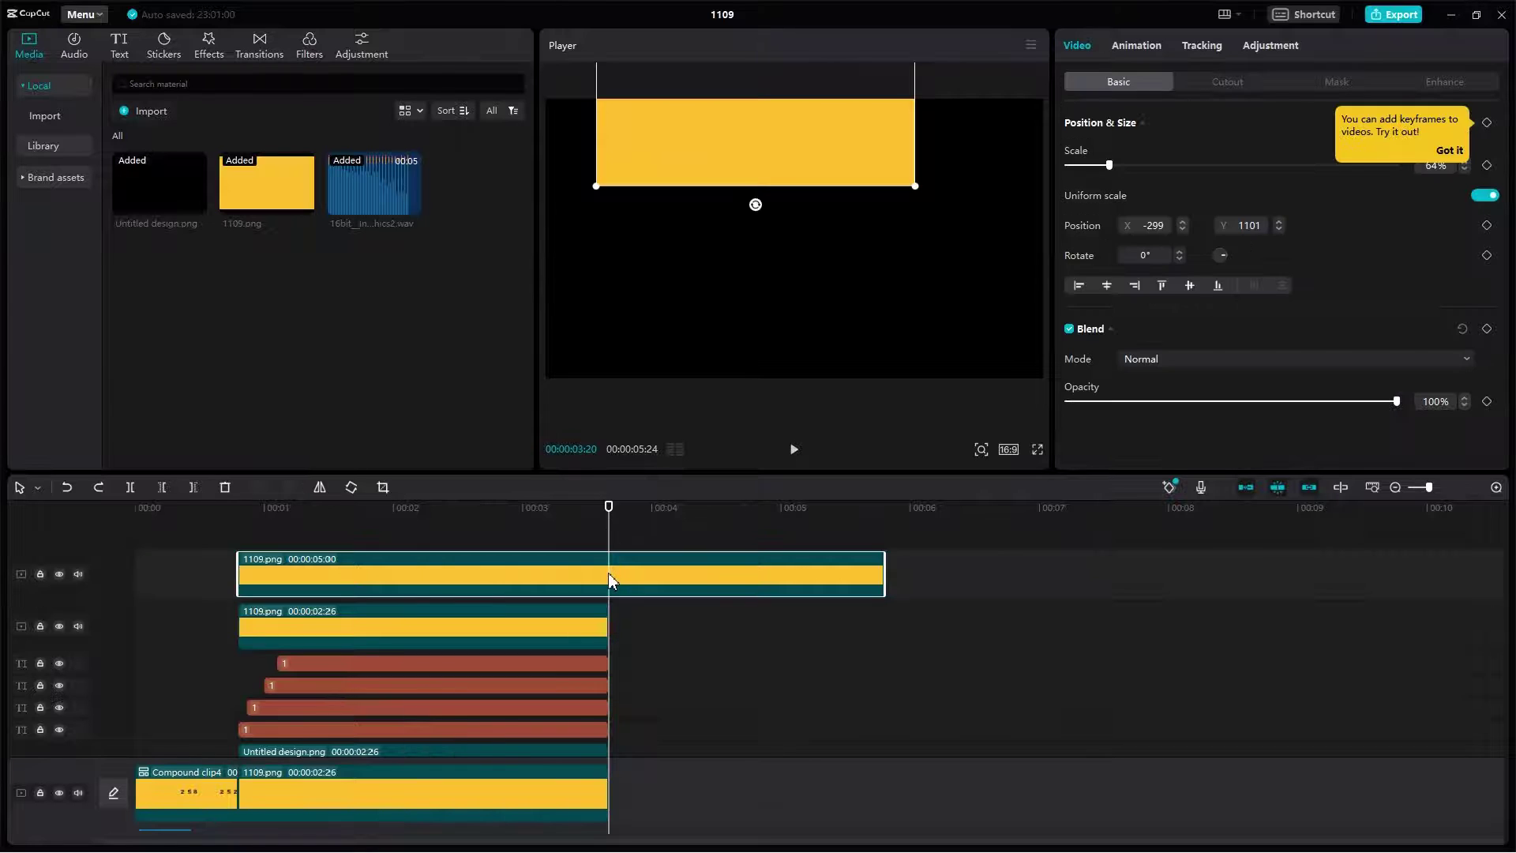
key("w")
- Combine both yellow covers, the four digit columns, the line and the yellow background into a compound clip
left_click_drag(654, 839, 401, 538)
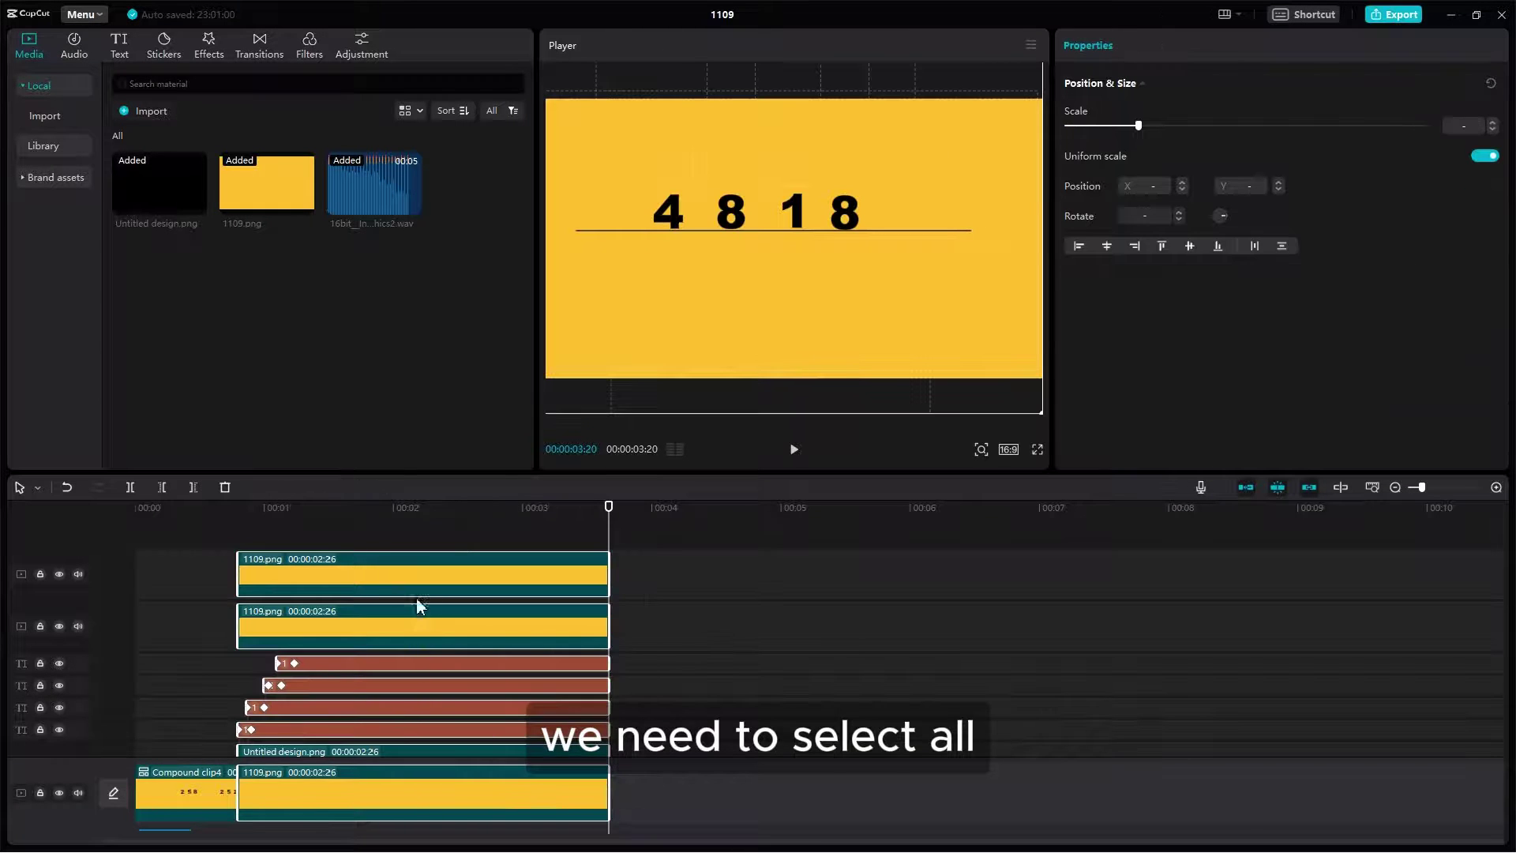
right_click(404, 581)
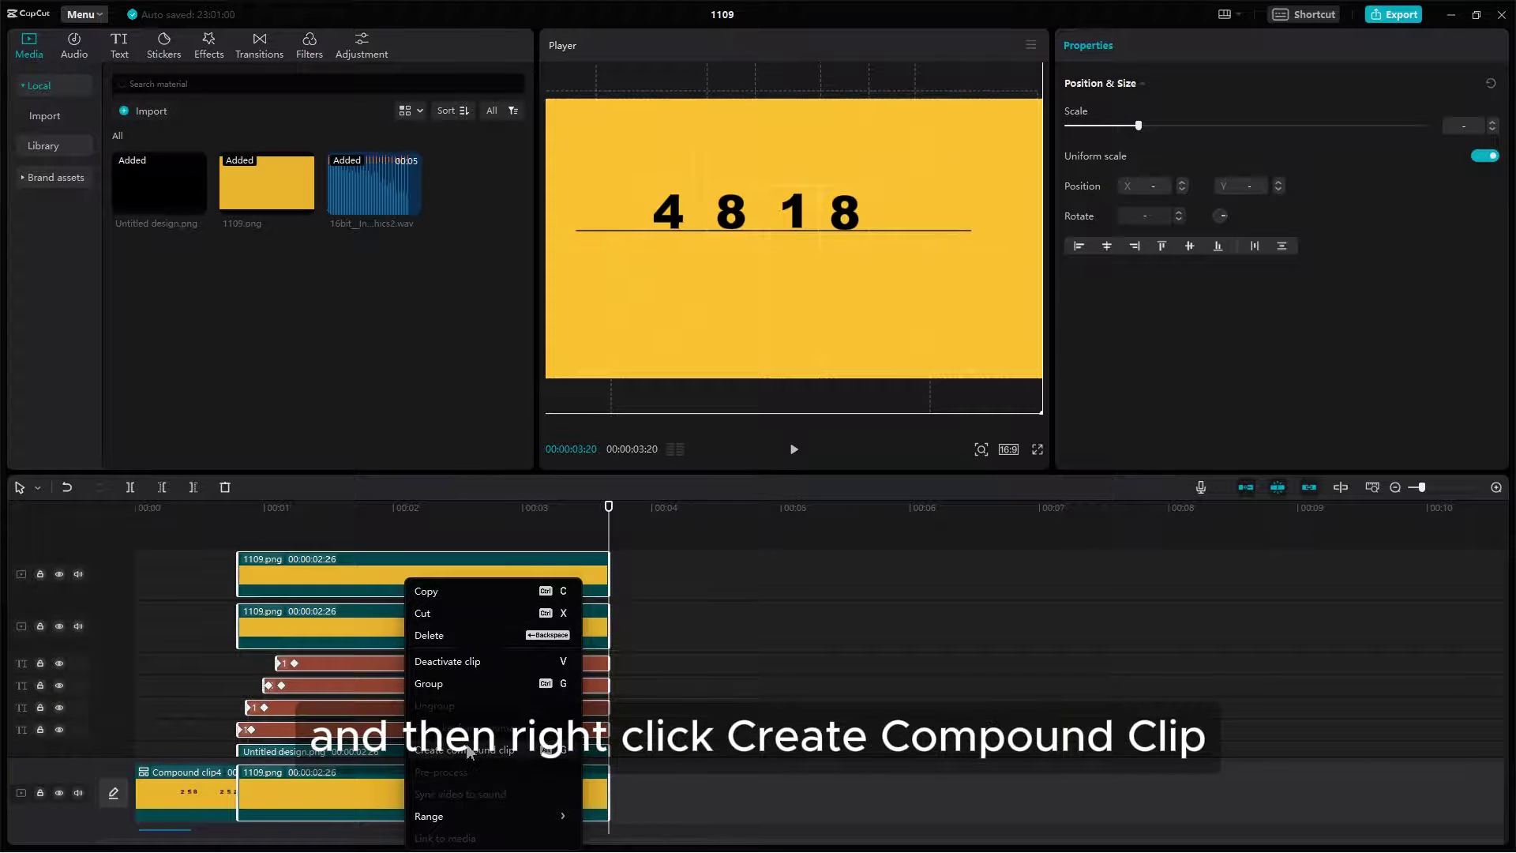
left_click(466, 750)
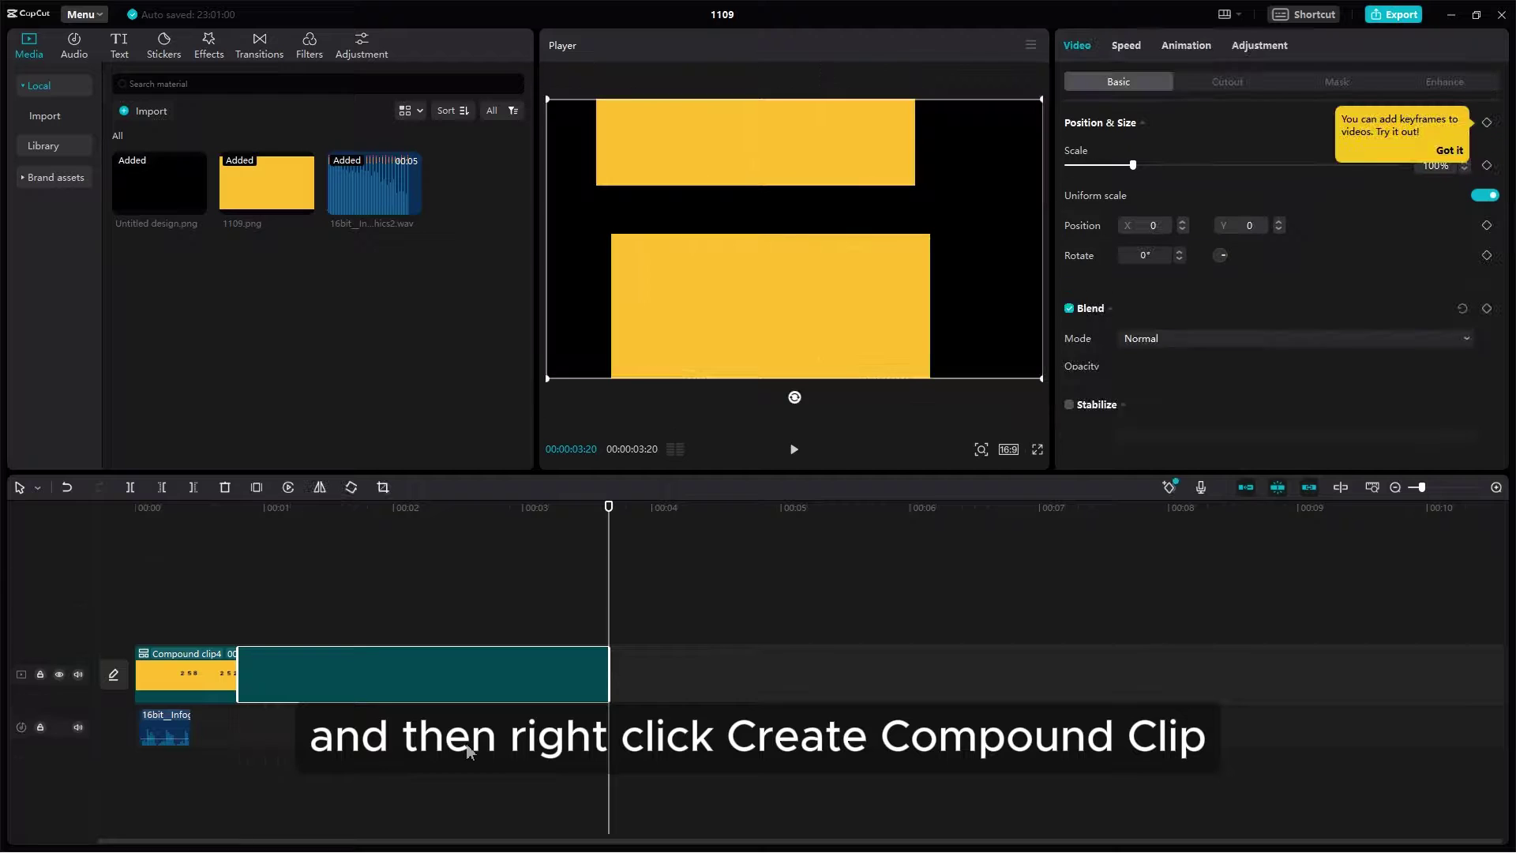
- Play the new compound clip from its start at 00:00:00:24 to check the rolling digits
left_click(242, 631)
right_click(306, 671)
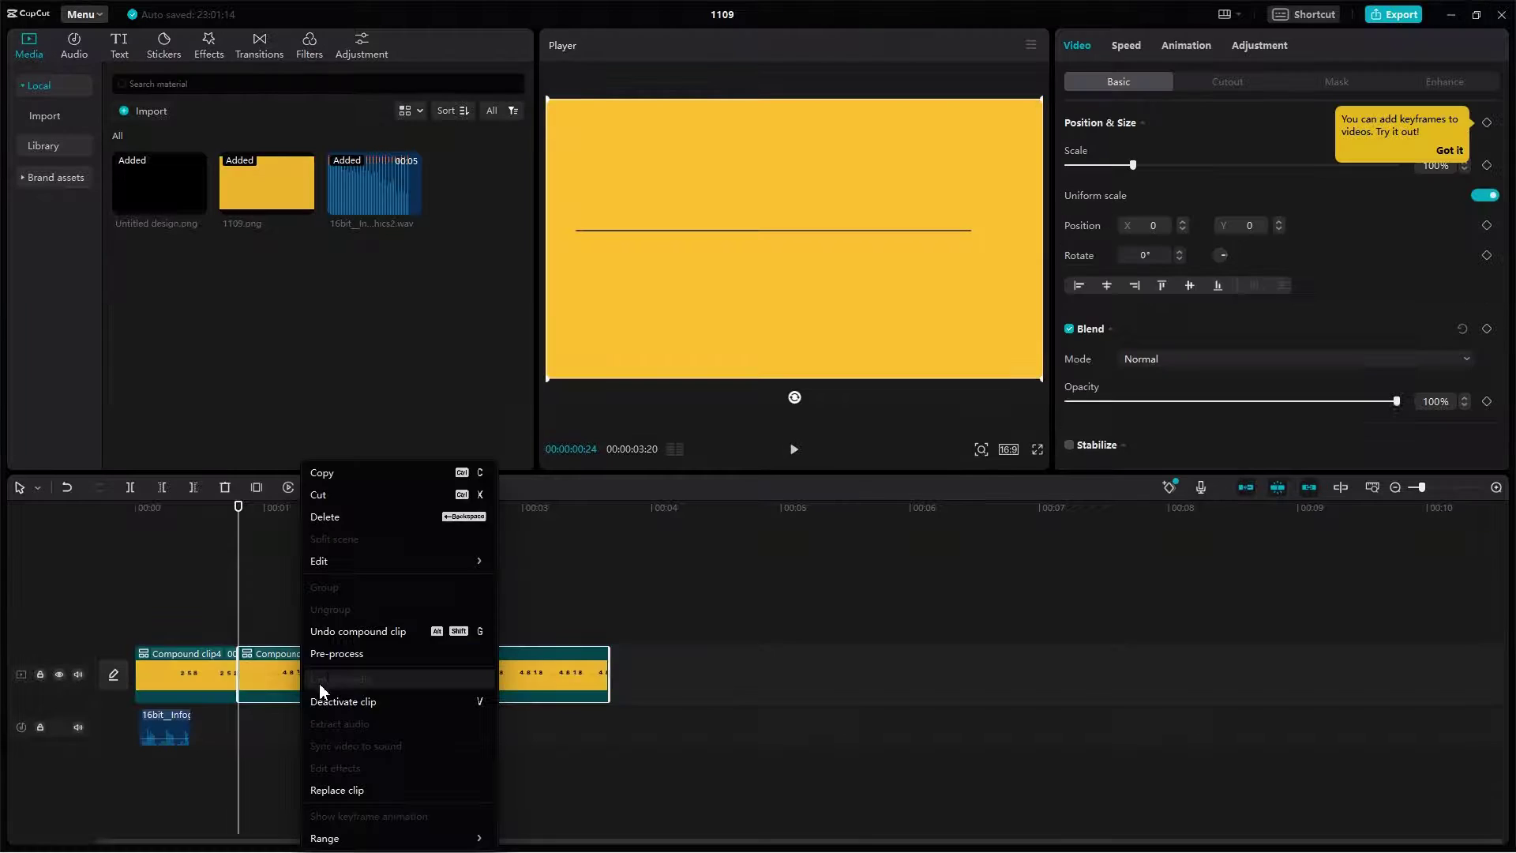
left_click(774, 474)
left_click(793, 450)
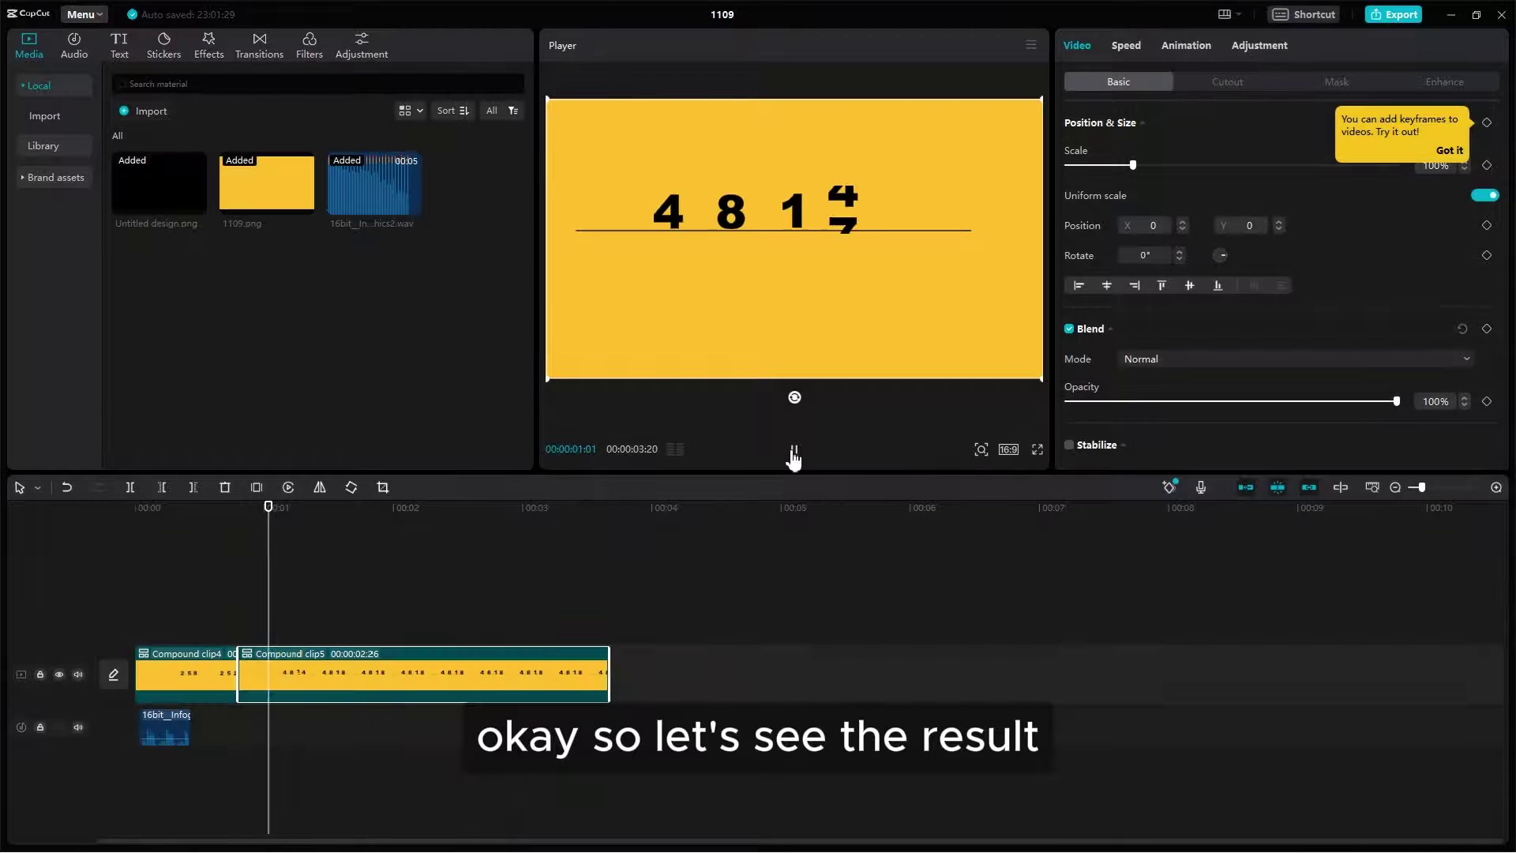
left_click(793, 450)
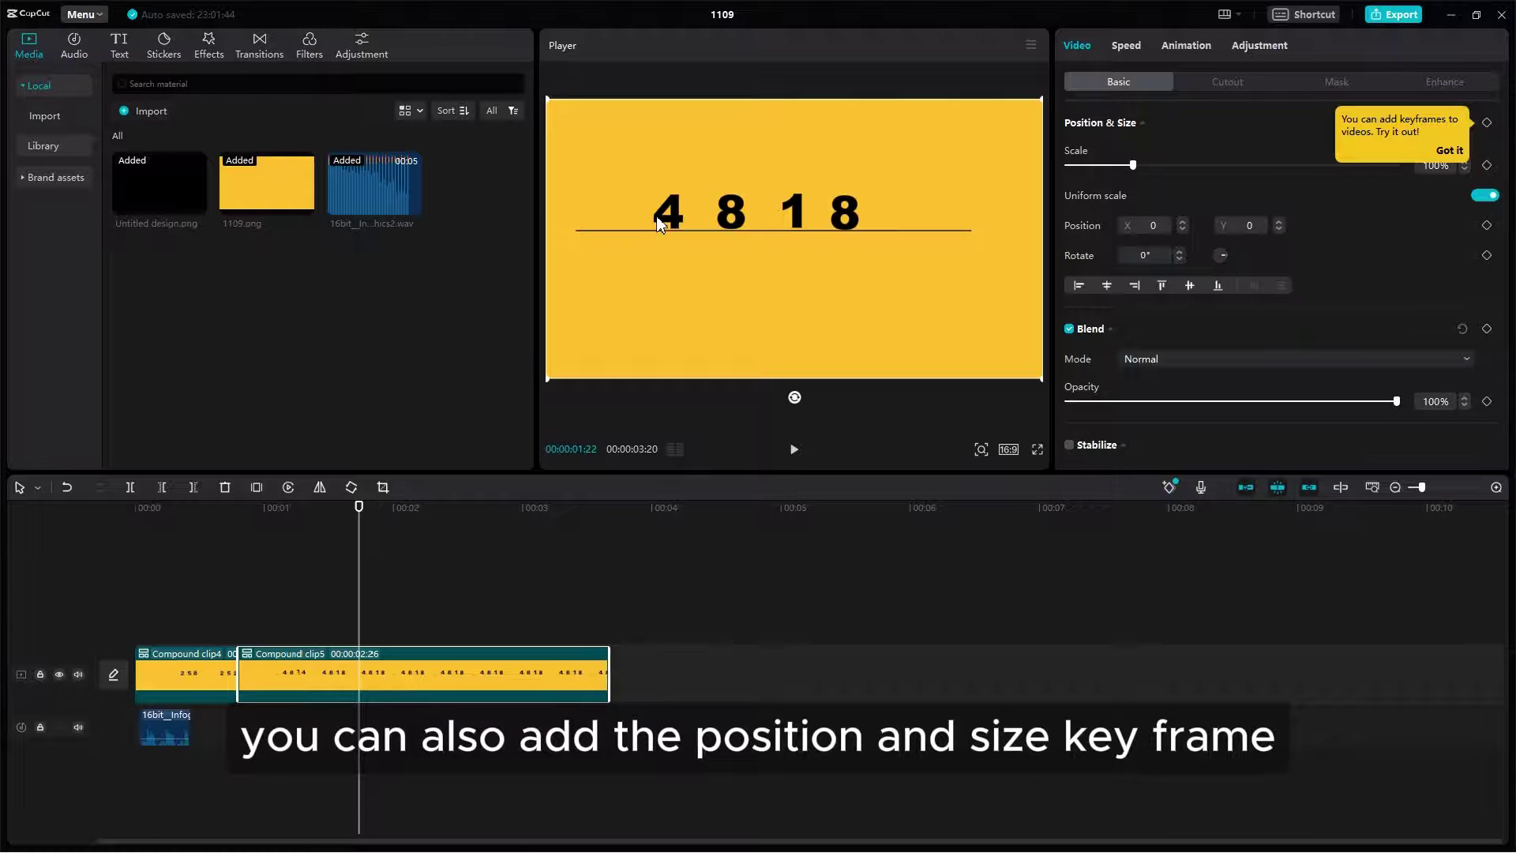
- Undo the second compound clip and delete the Untitled design.png line layer used for alignment
right_click(314, 666)
left_click(333, 637)
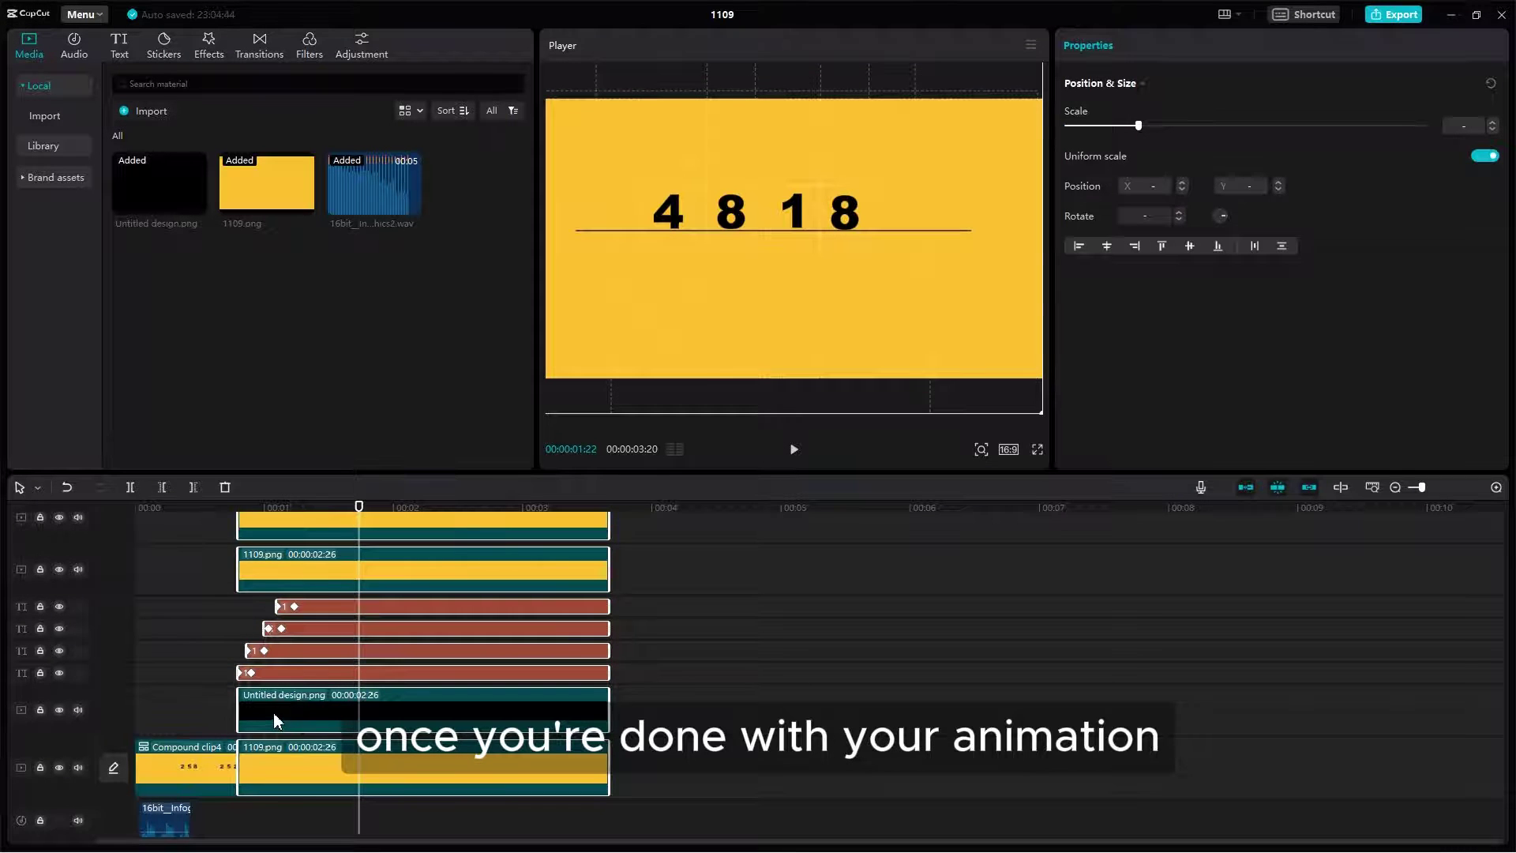
left_click(276, 720)
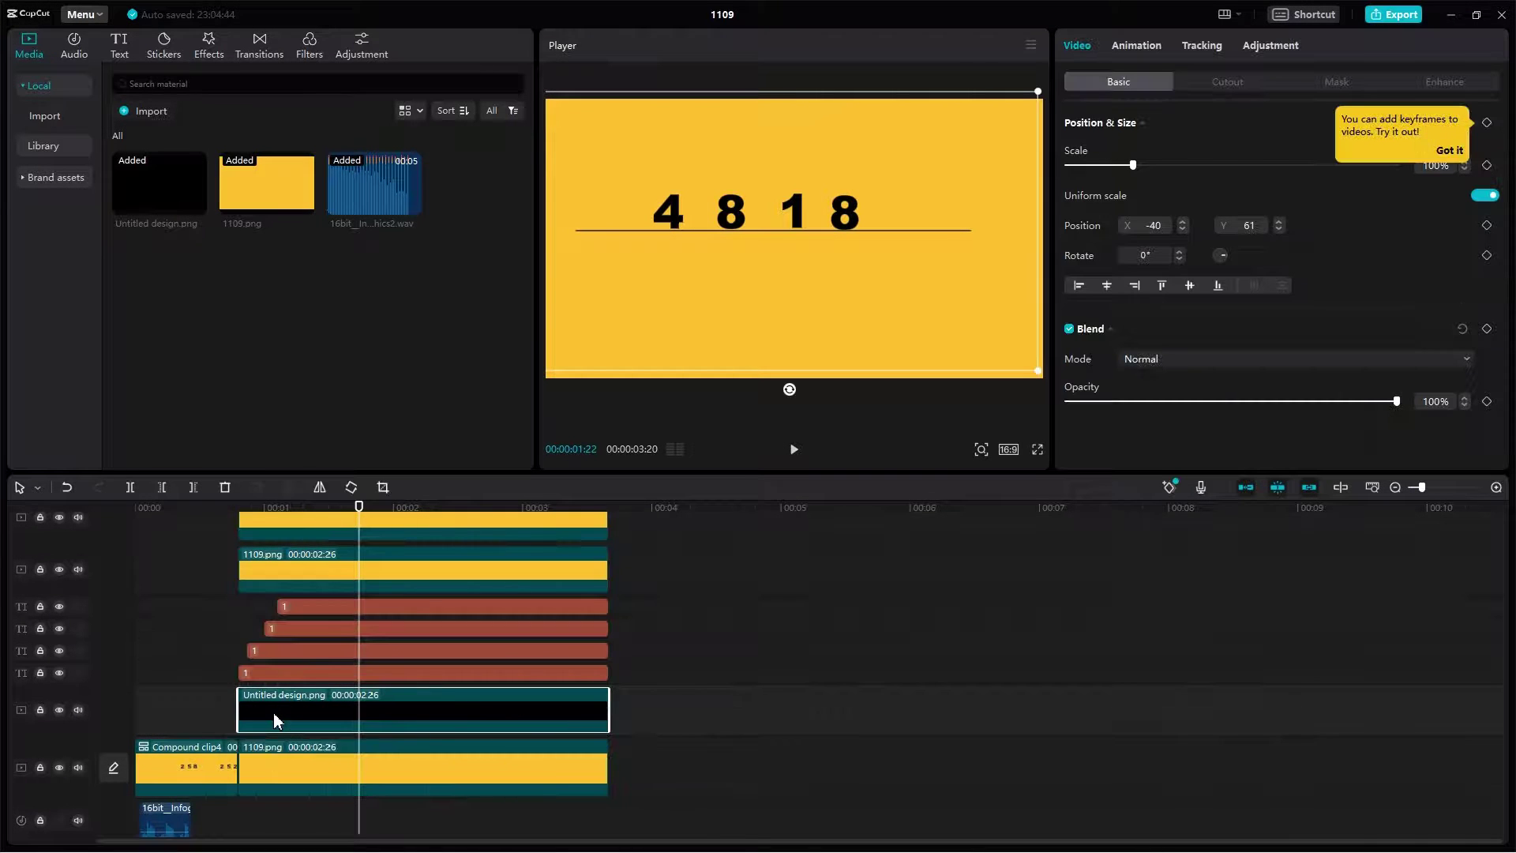
key("Delete")
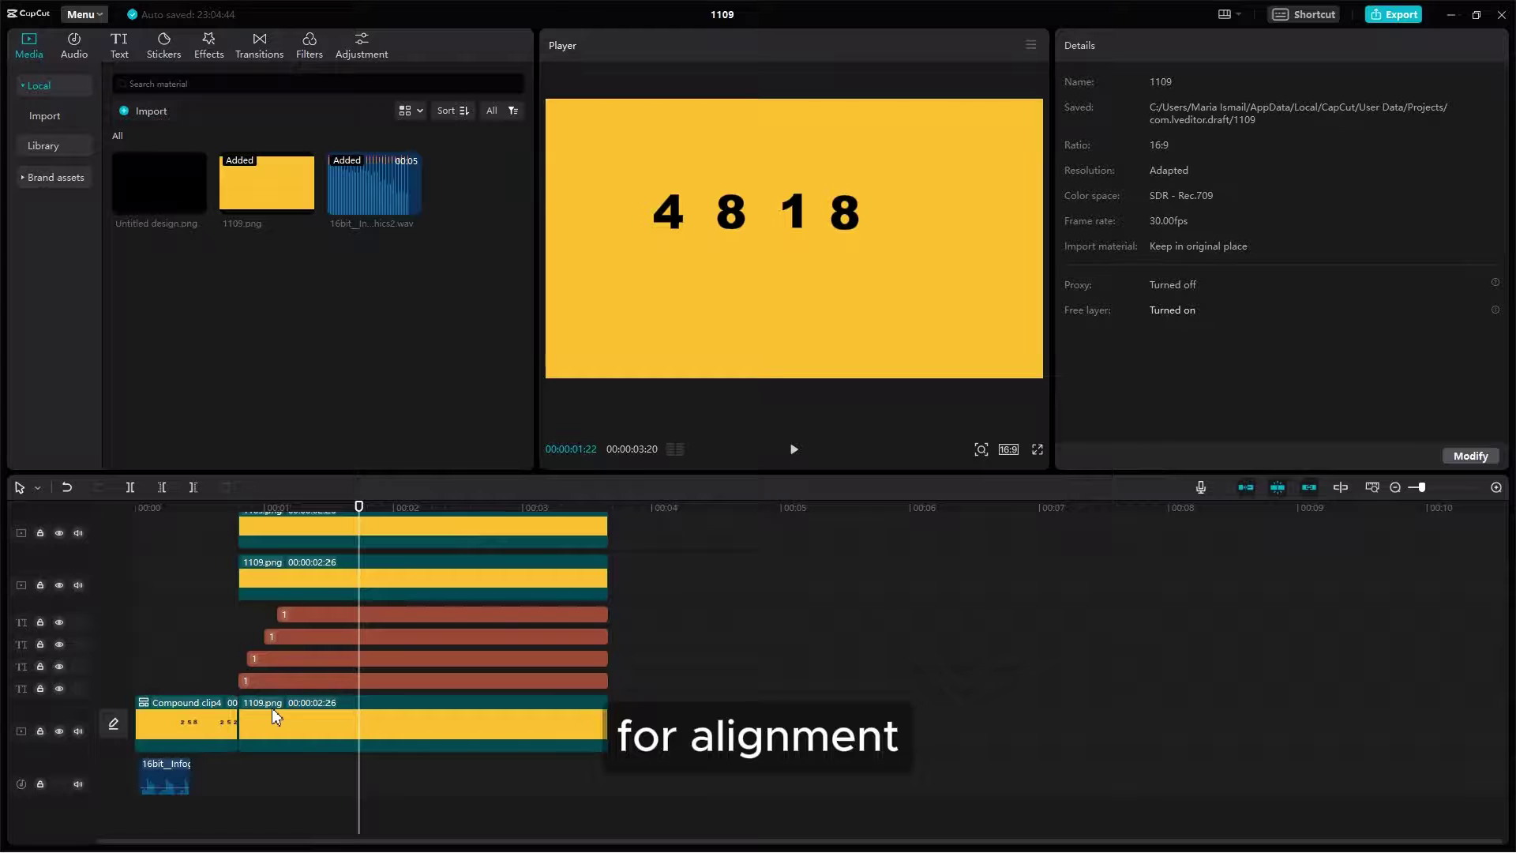
- Combine the remaining covers, digit columns and yellow background into a compound clip
left_click_drag(664, 725, 396, 508)
scroll(392, 589, "up", 2)
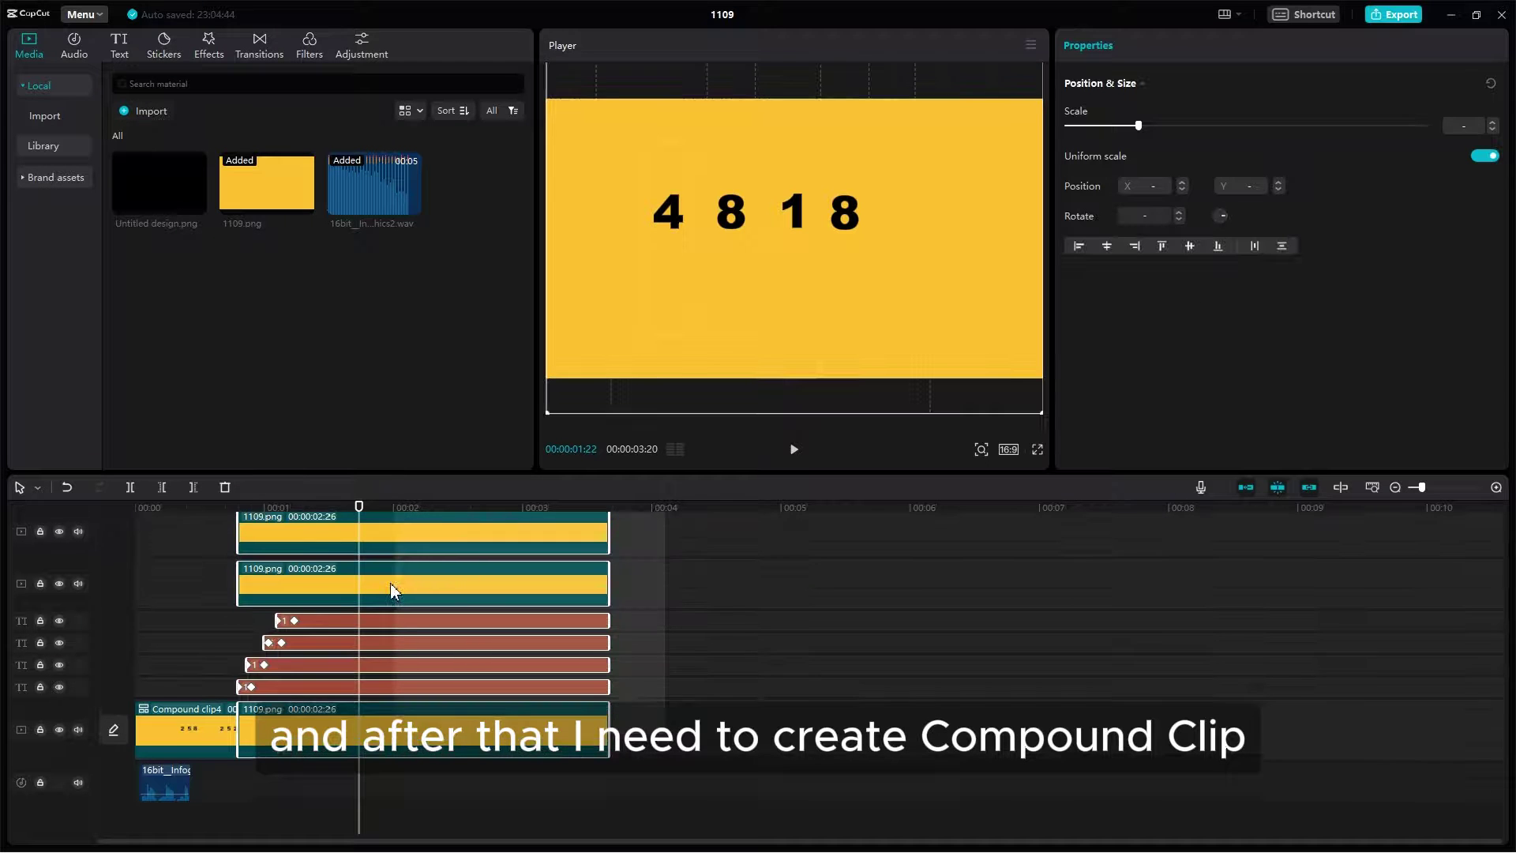
right_click(375, 577)
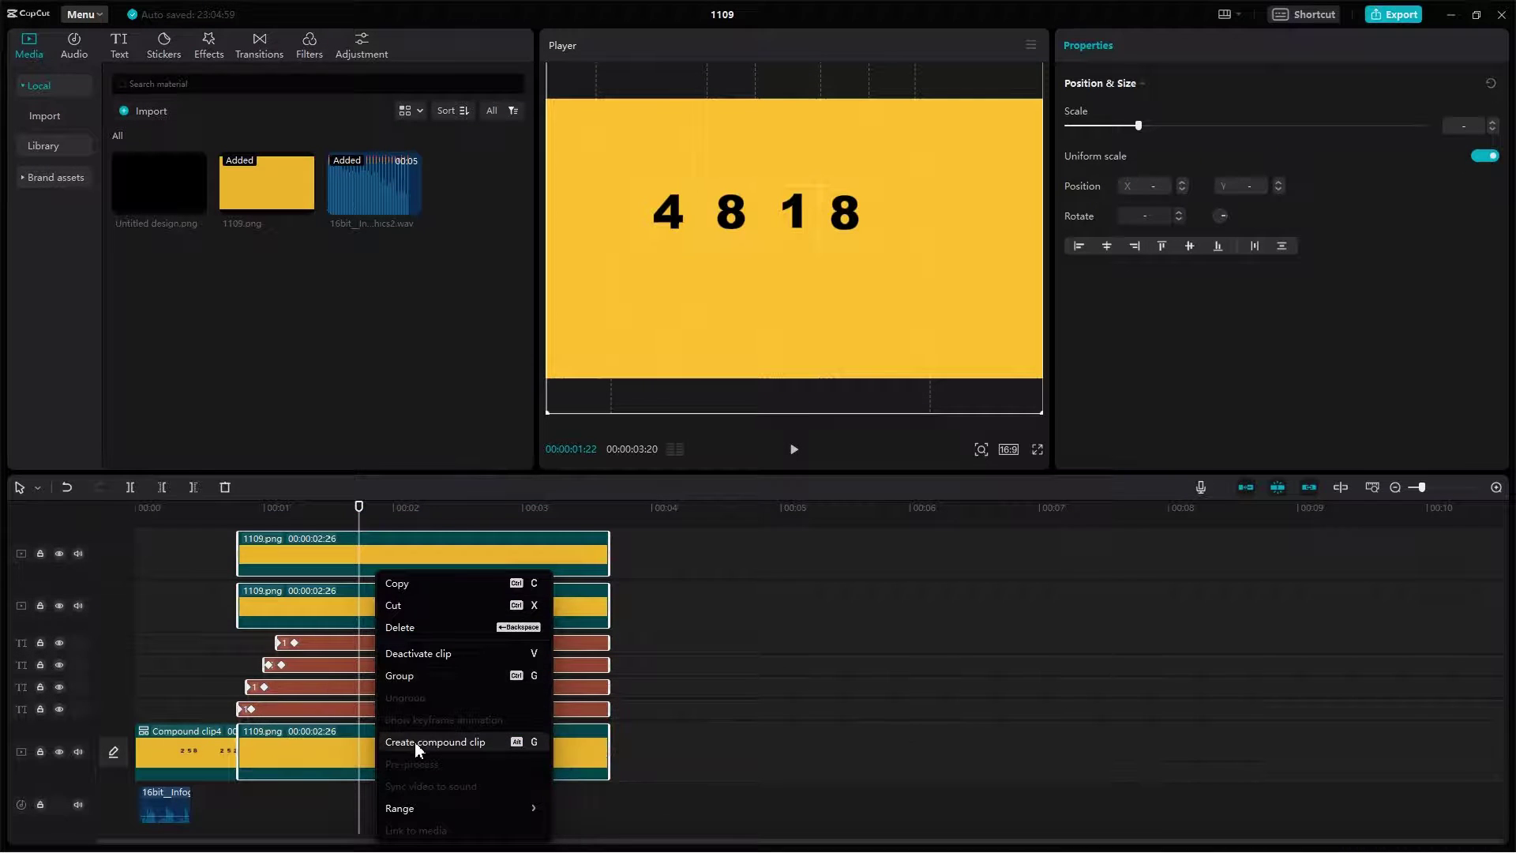
left_click(442, 738)
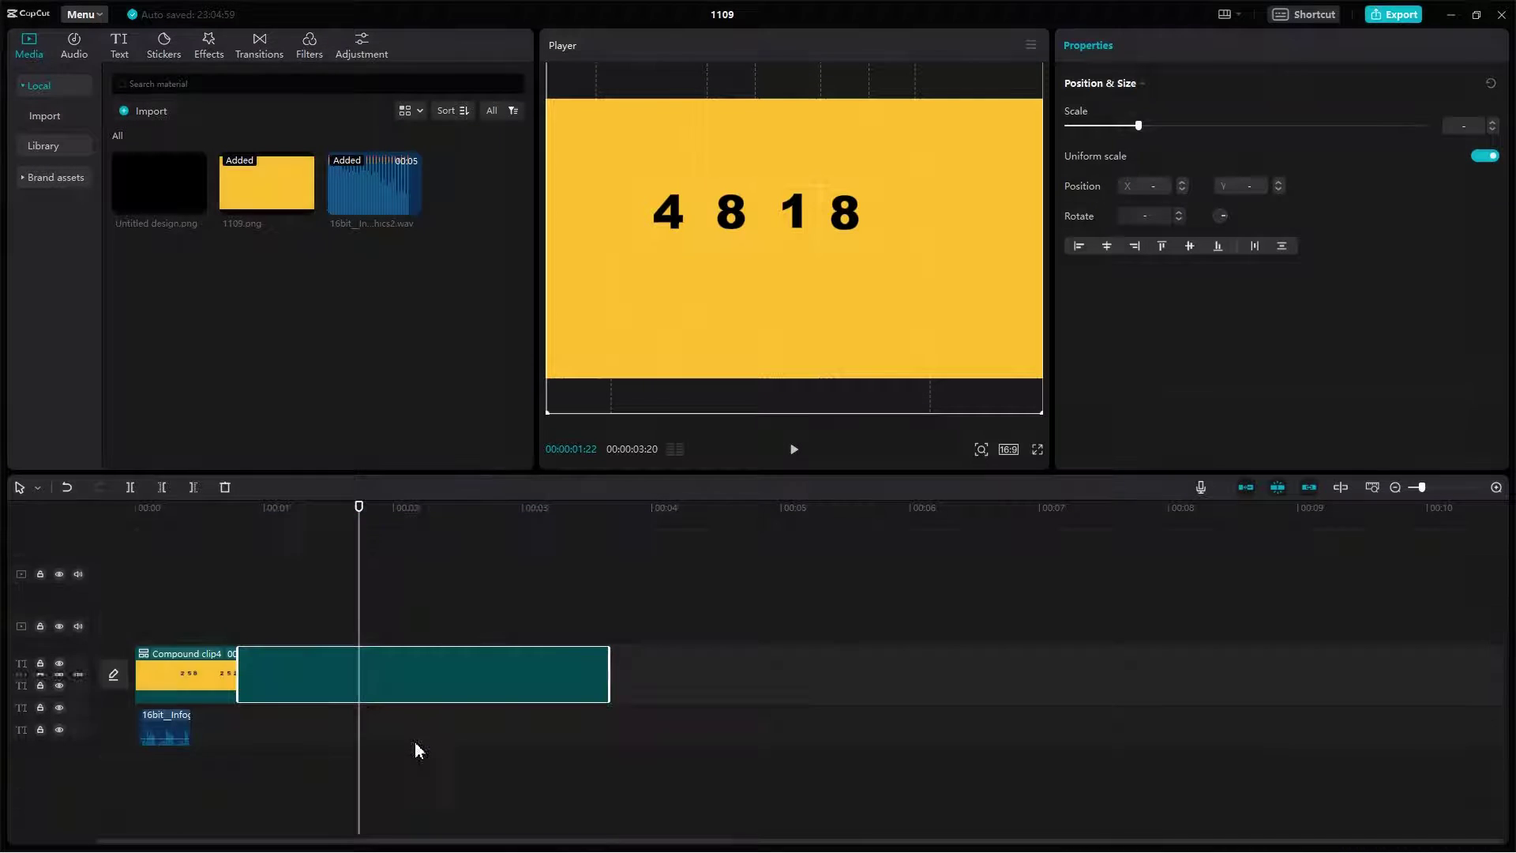
- Move the sound effect to start at about 00:00:01:00 under the new compound clip, and play the result
left_click(261, 639)
left_click_drag(260, 657, 385, 669)
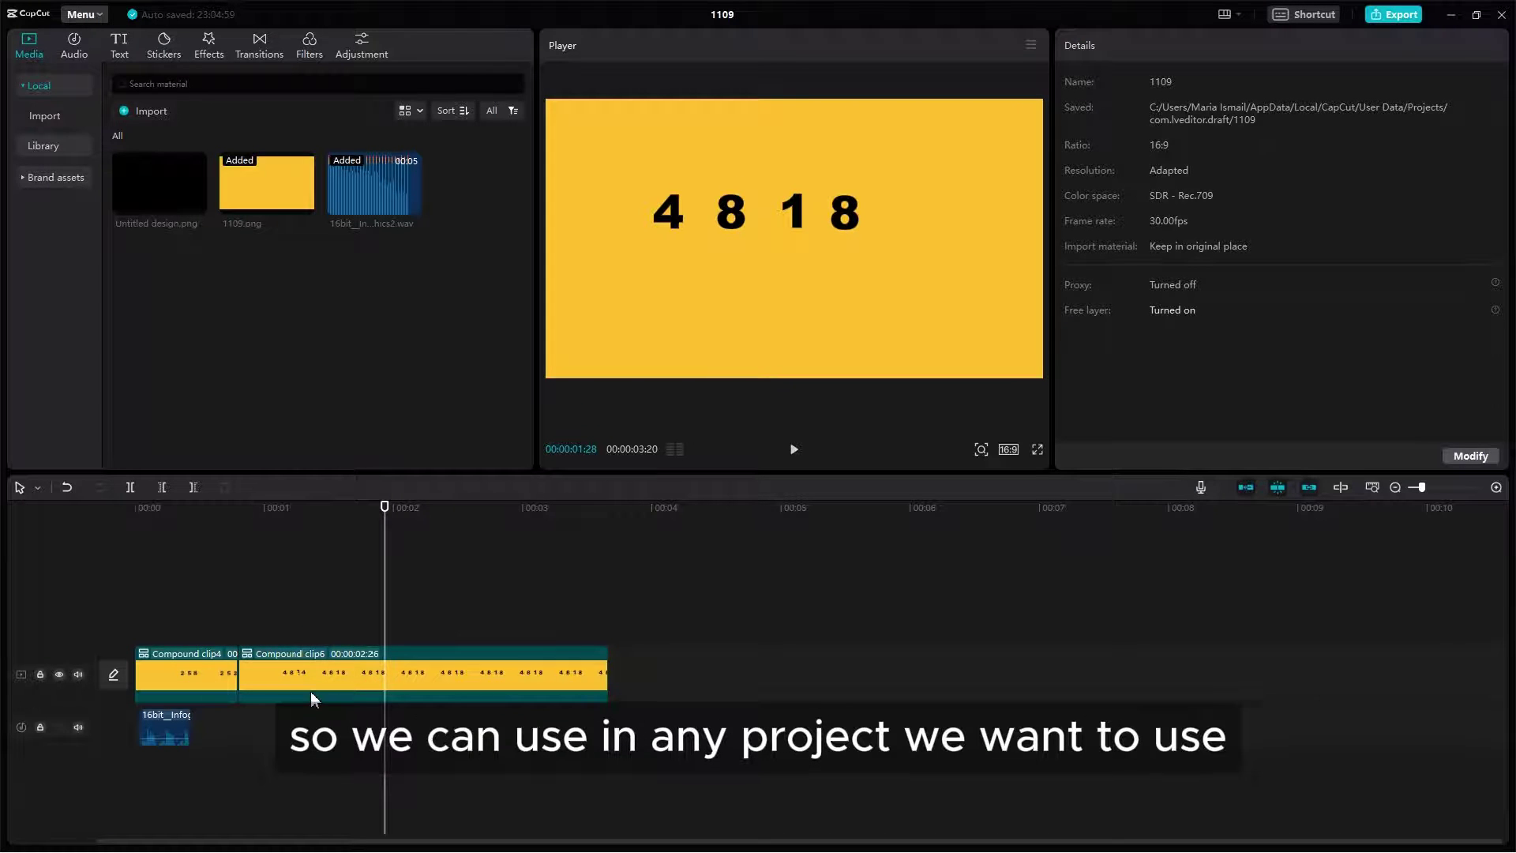
left_click(252, 629)
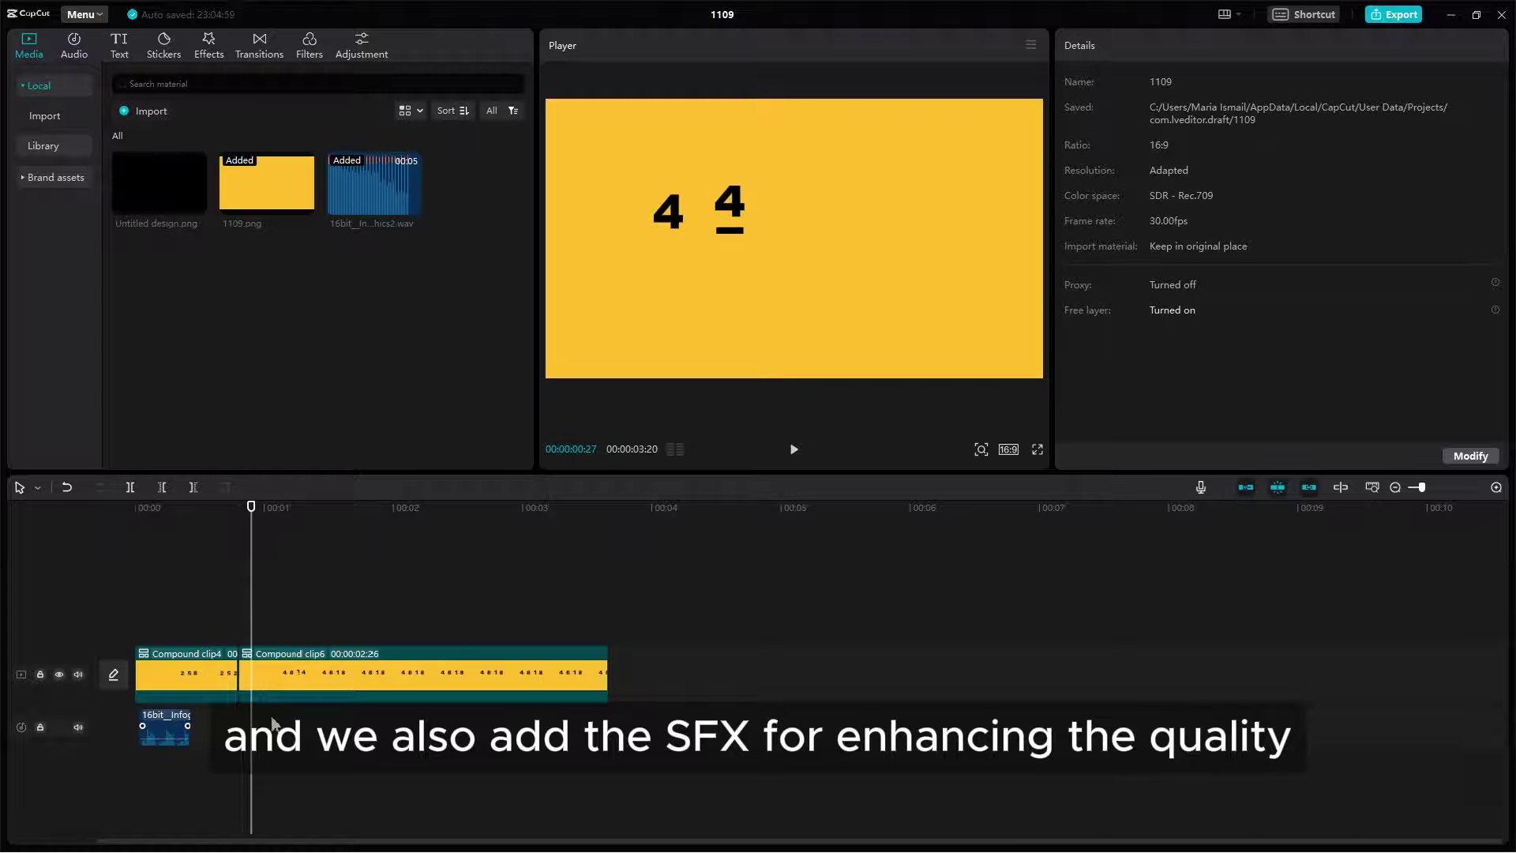
left_click_drag(166, 726, 298, 727)
key("space")
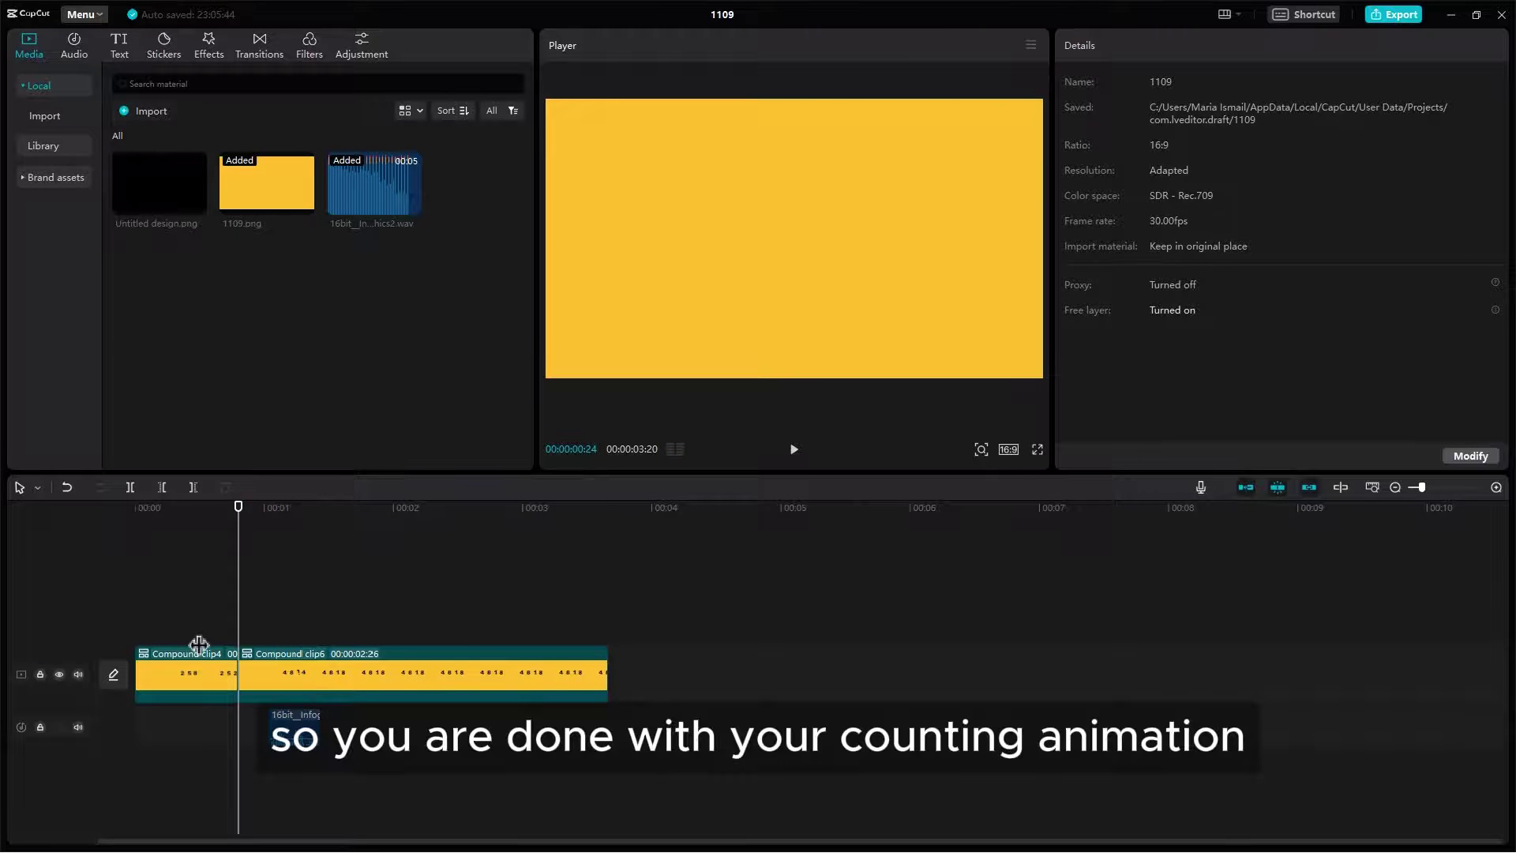
- Delete the first compound clip on the main track
left_click(193, 671)
key("Delete")
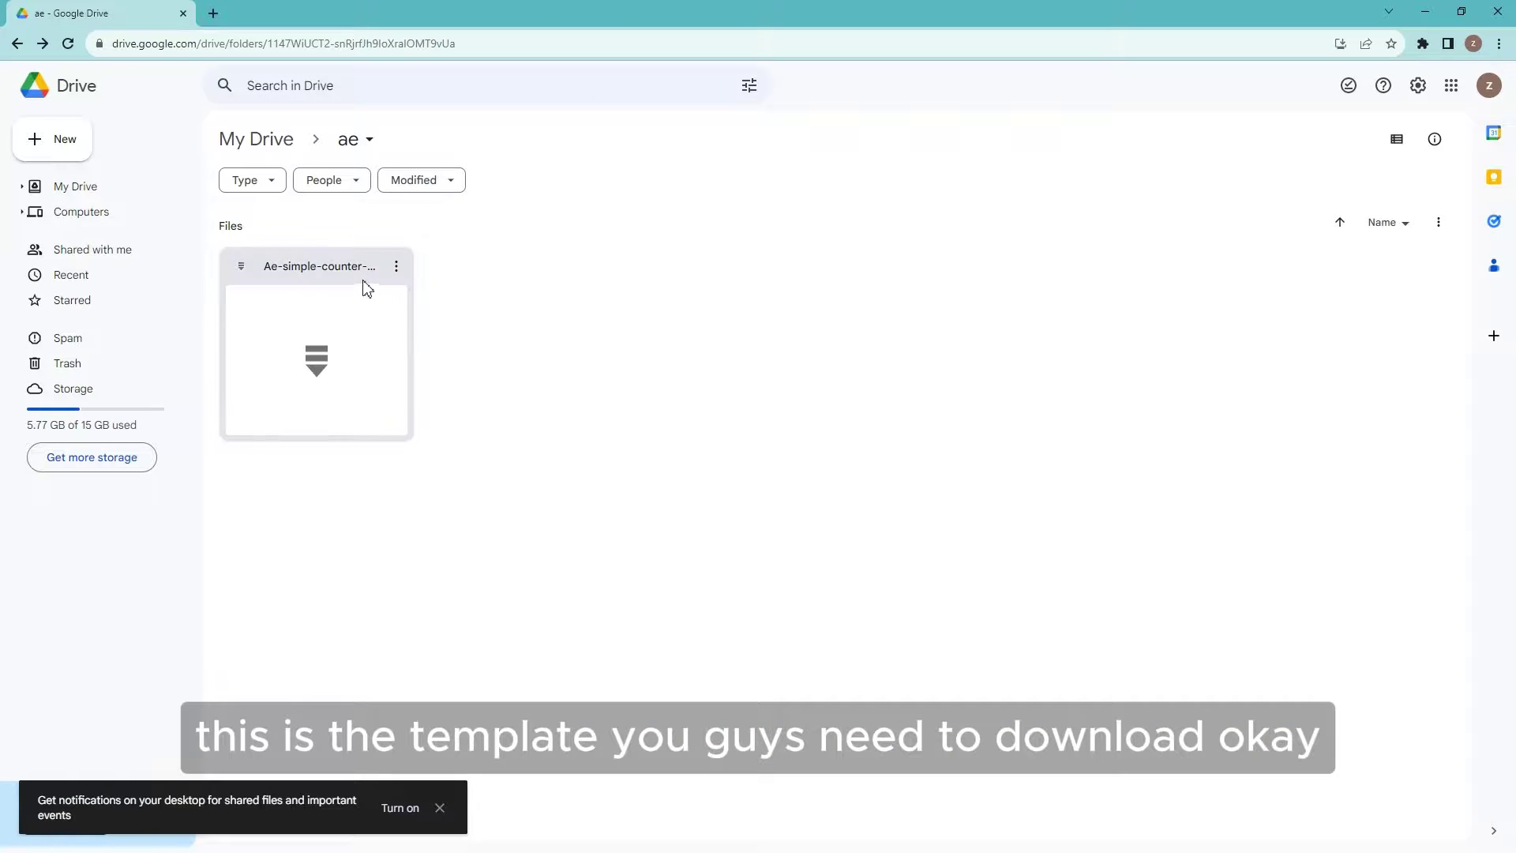
- Share the Google Drive folder ae with anyone with the link as Viewer, and copy its link
left_click(365, 144)
mouse_move(377, 313)
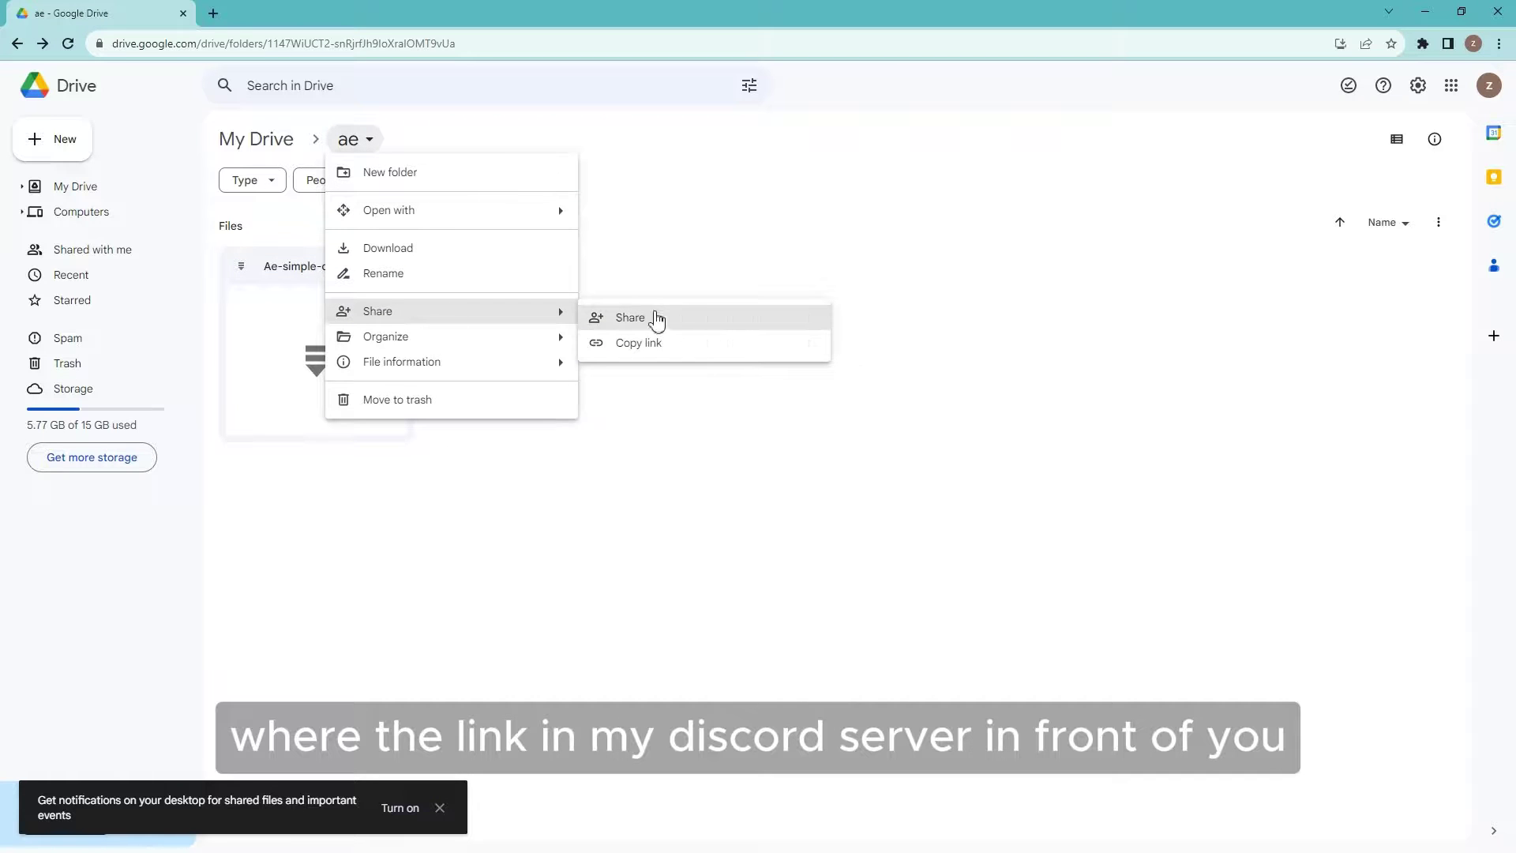
left_click(633, 319)
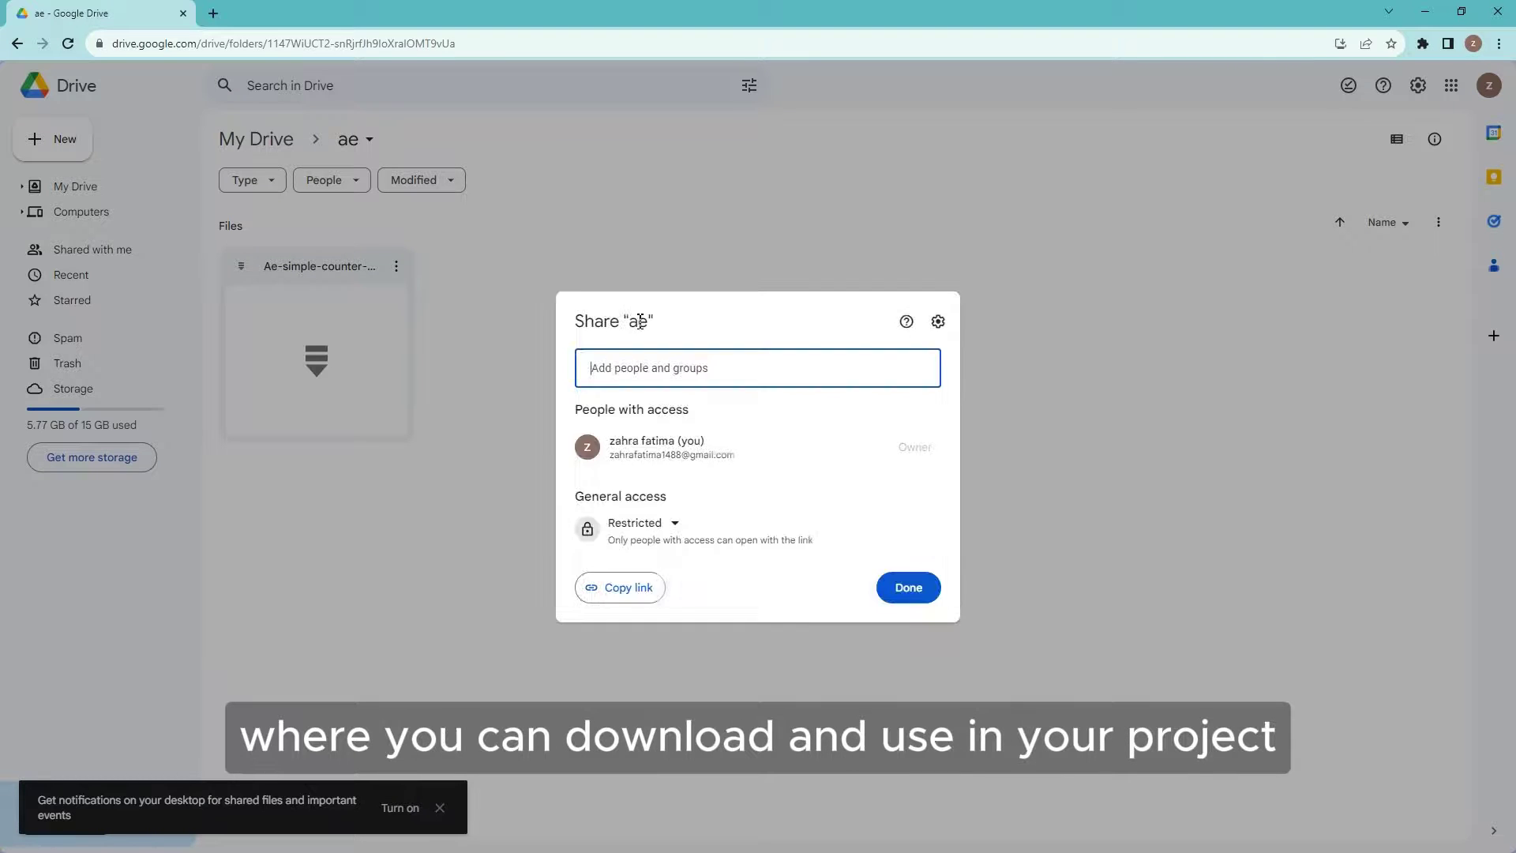
left_click(663, 524)
left_click(647, 599)
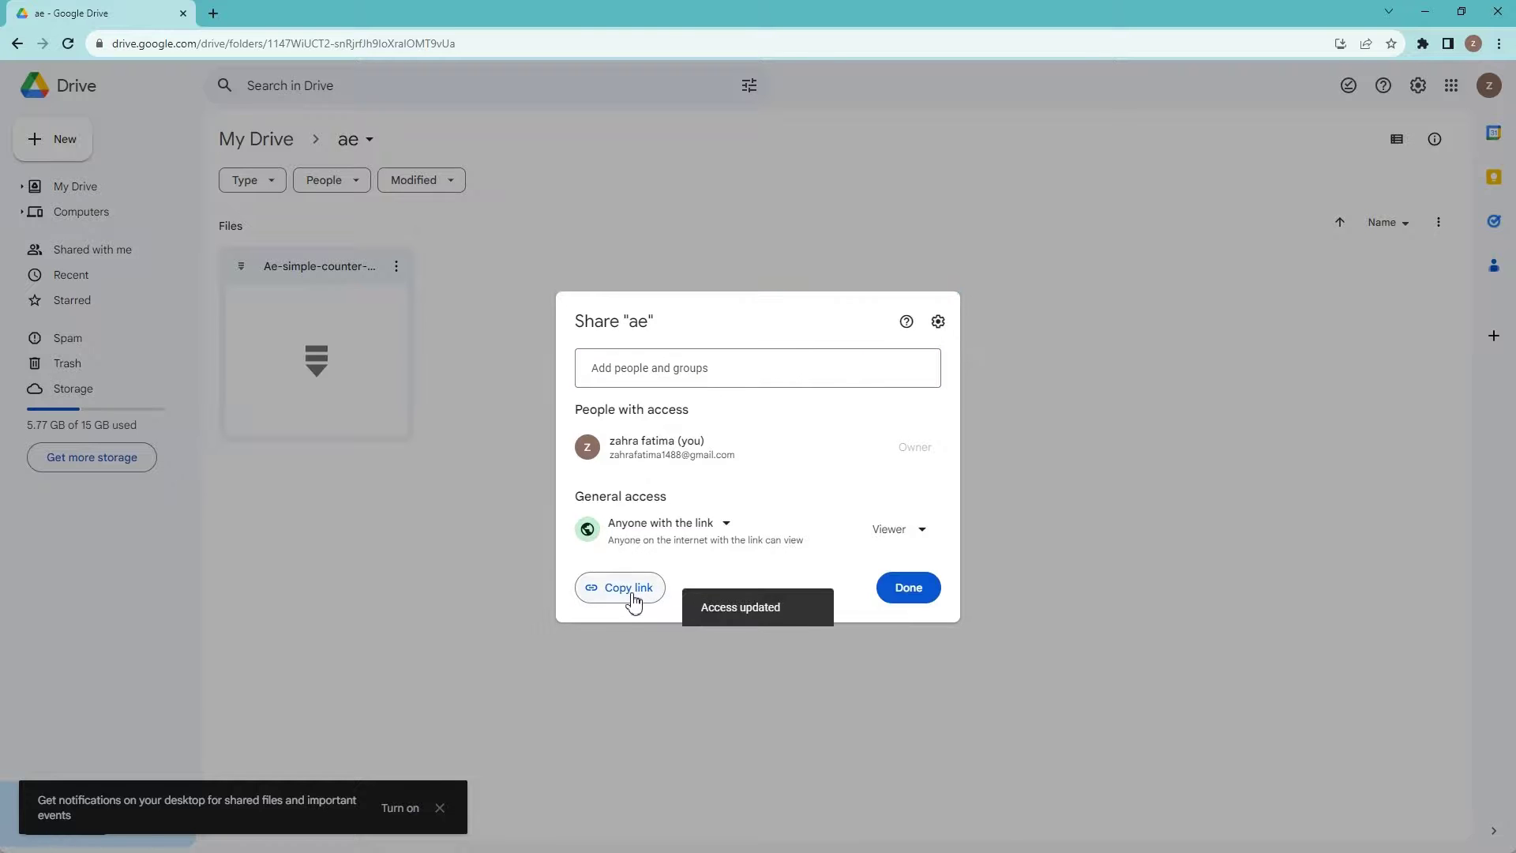
left_click(634, 600)
left_click(904, 589)
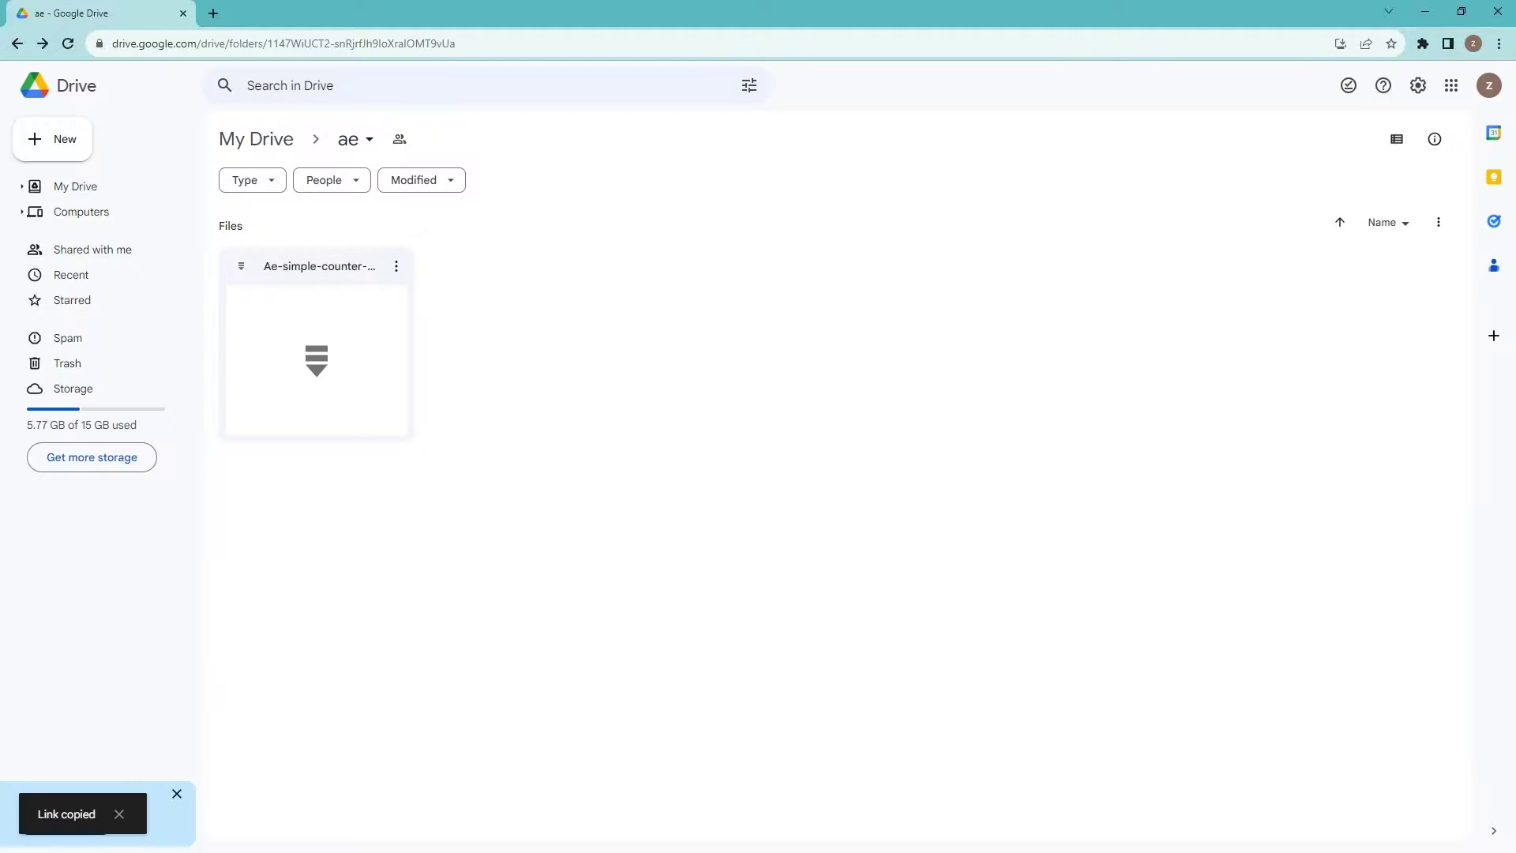
- Switch to Discord and post the copied folder link in the num-animation-template channel
key("alt+Tab")
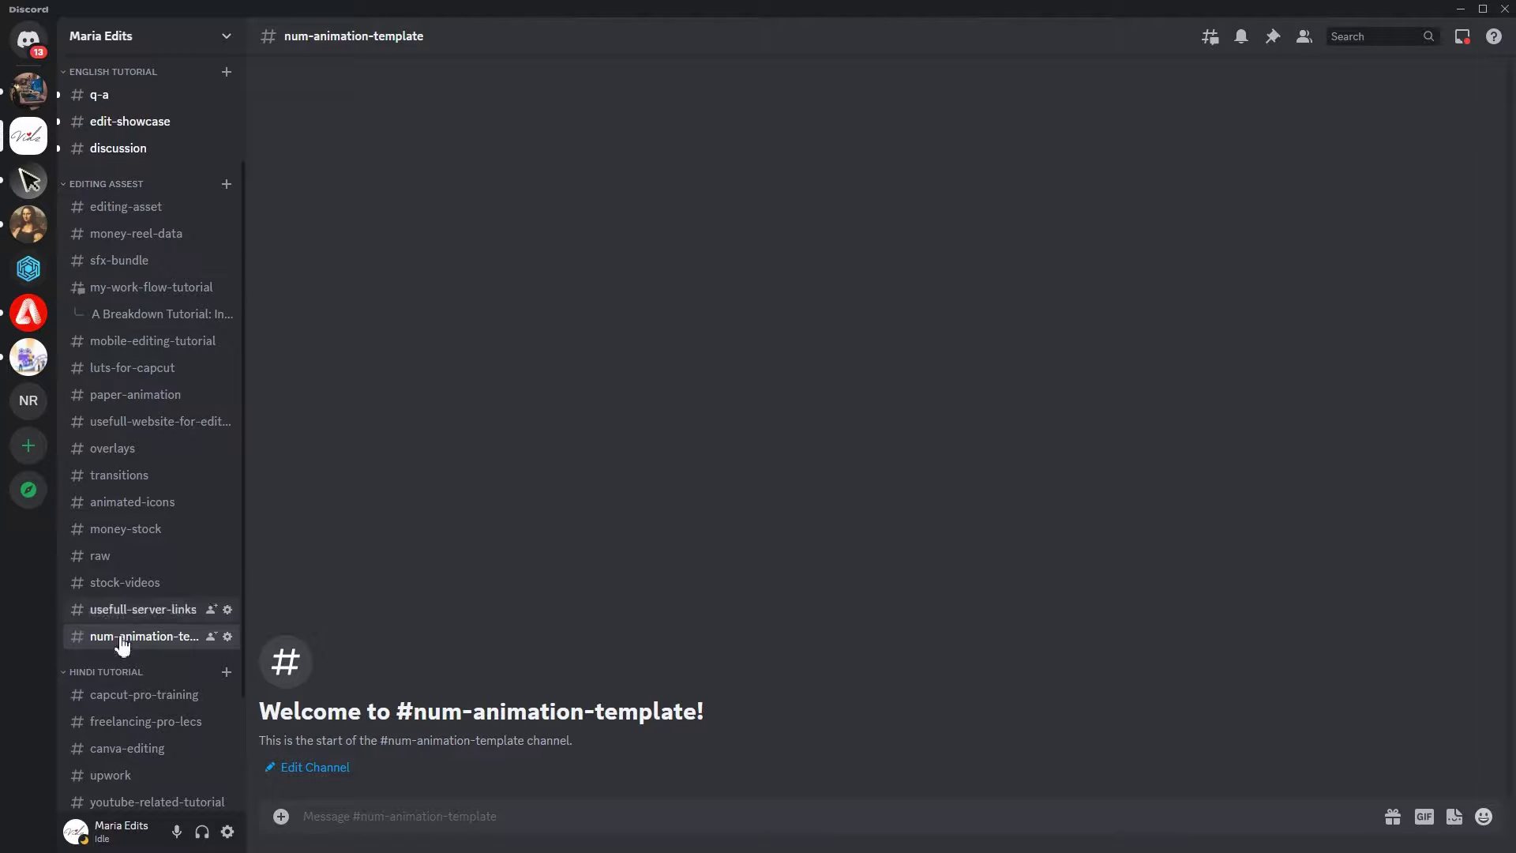
left_click(416, 812)
key("ctrl+v")
key("Return")
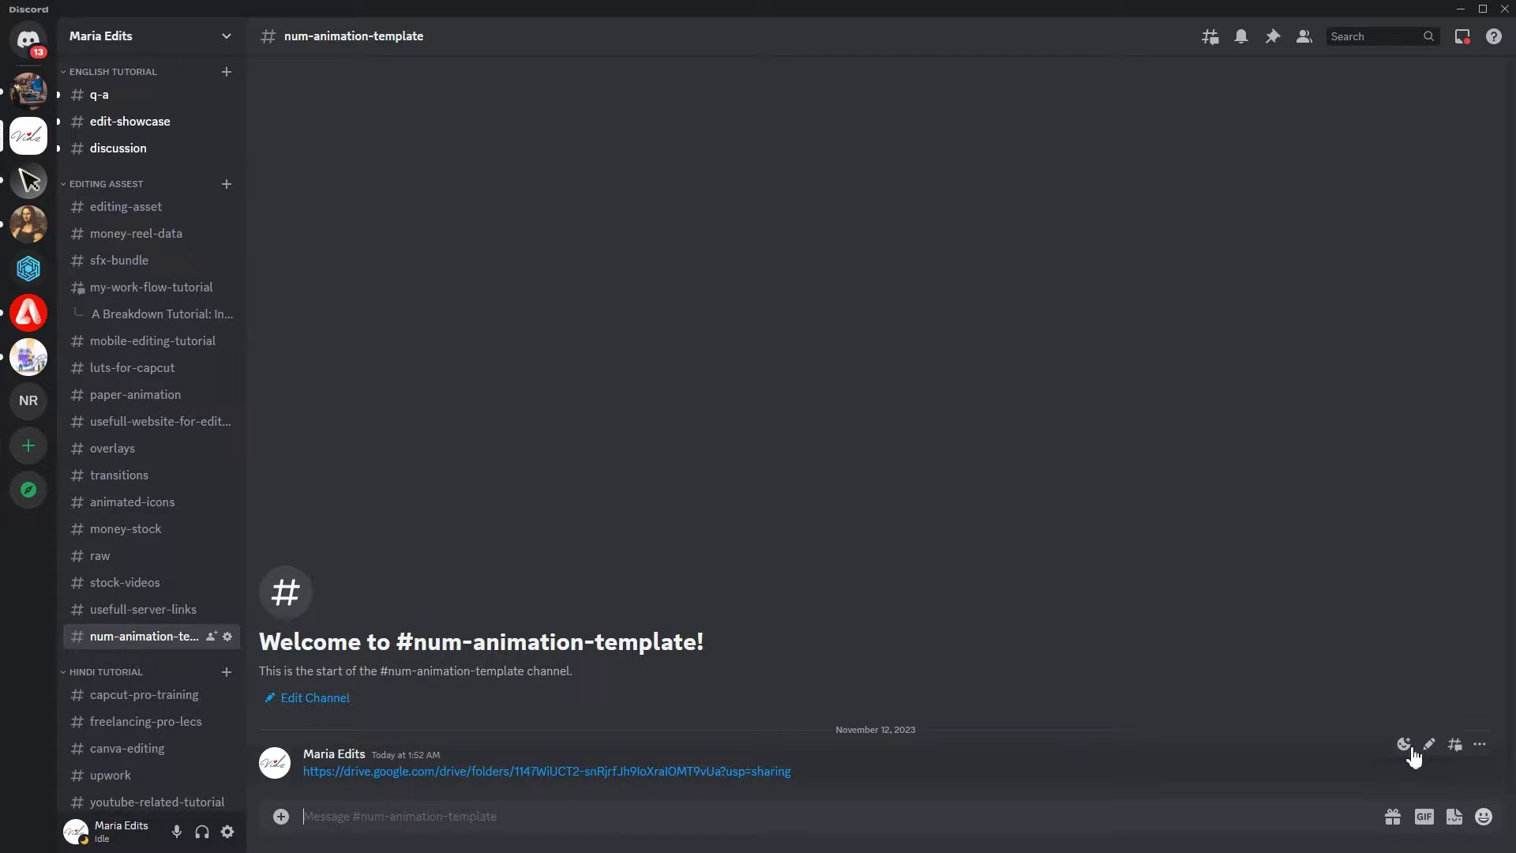
- Edit the posted link message so the text "Ae template for num animation" precedes the link
left_click(1428, 746)
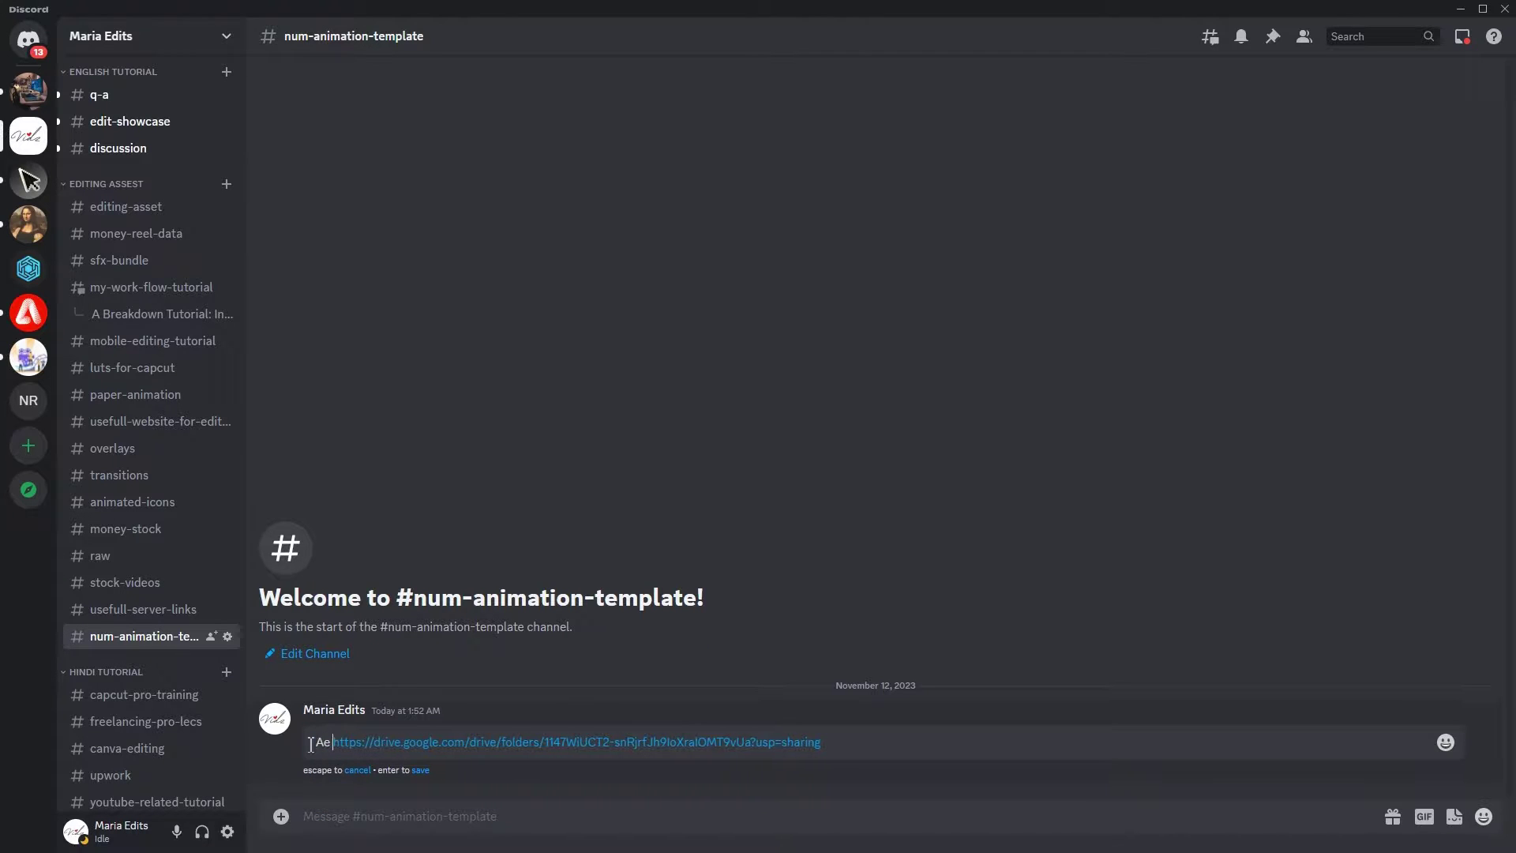
type("Ae template for num ani")
type("mation**")
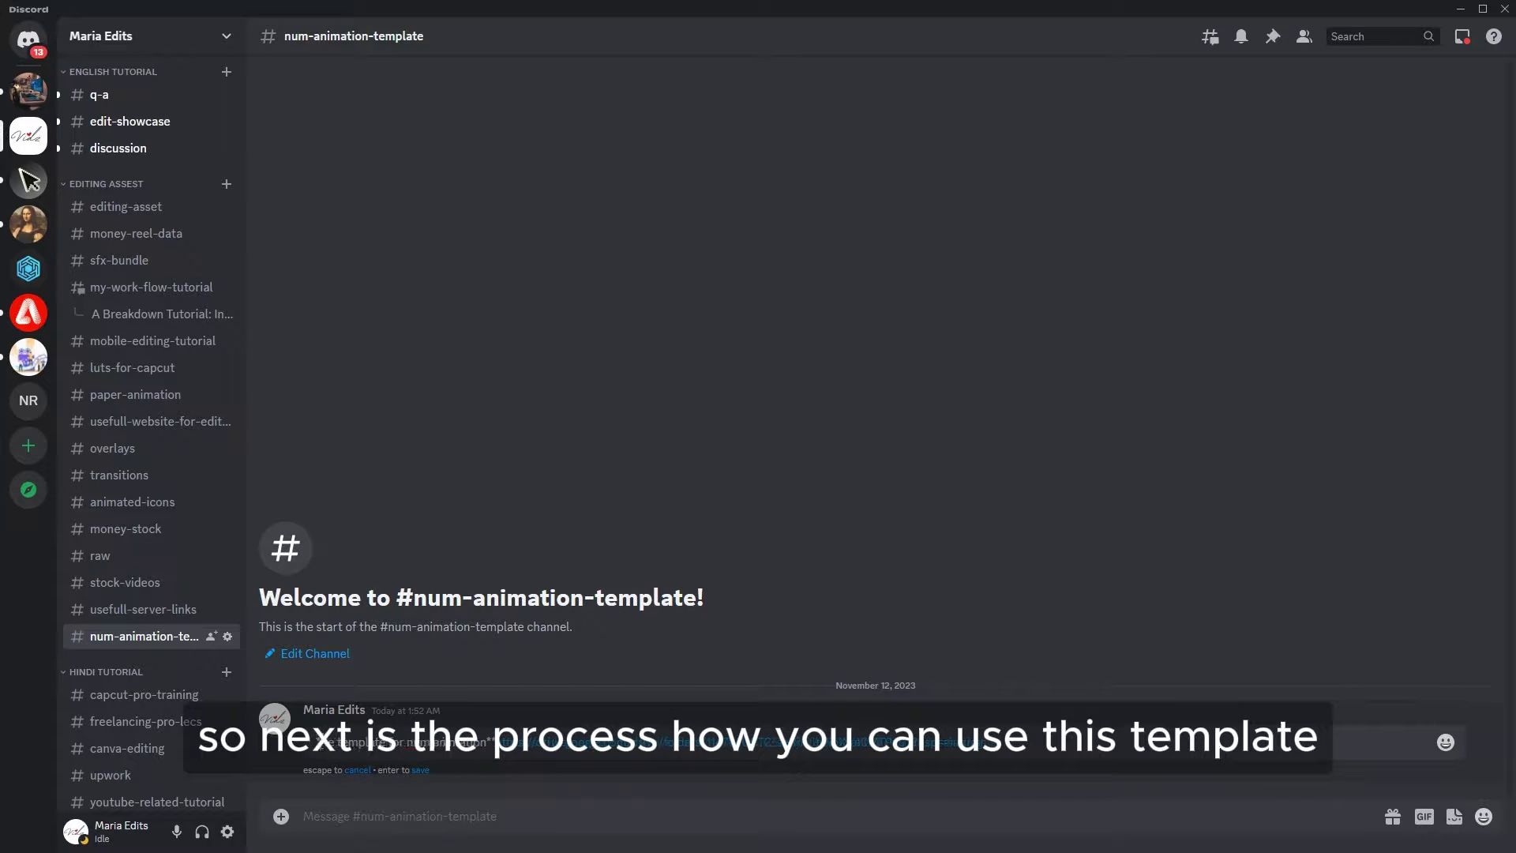
key("Return")
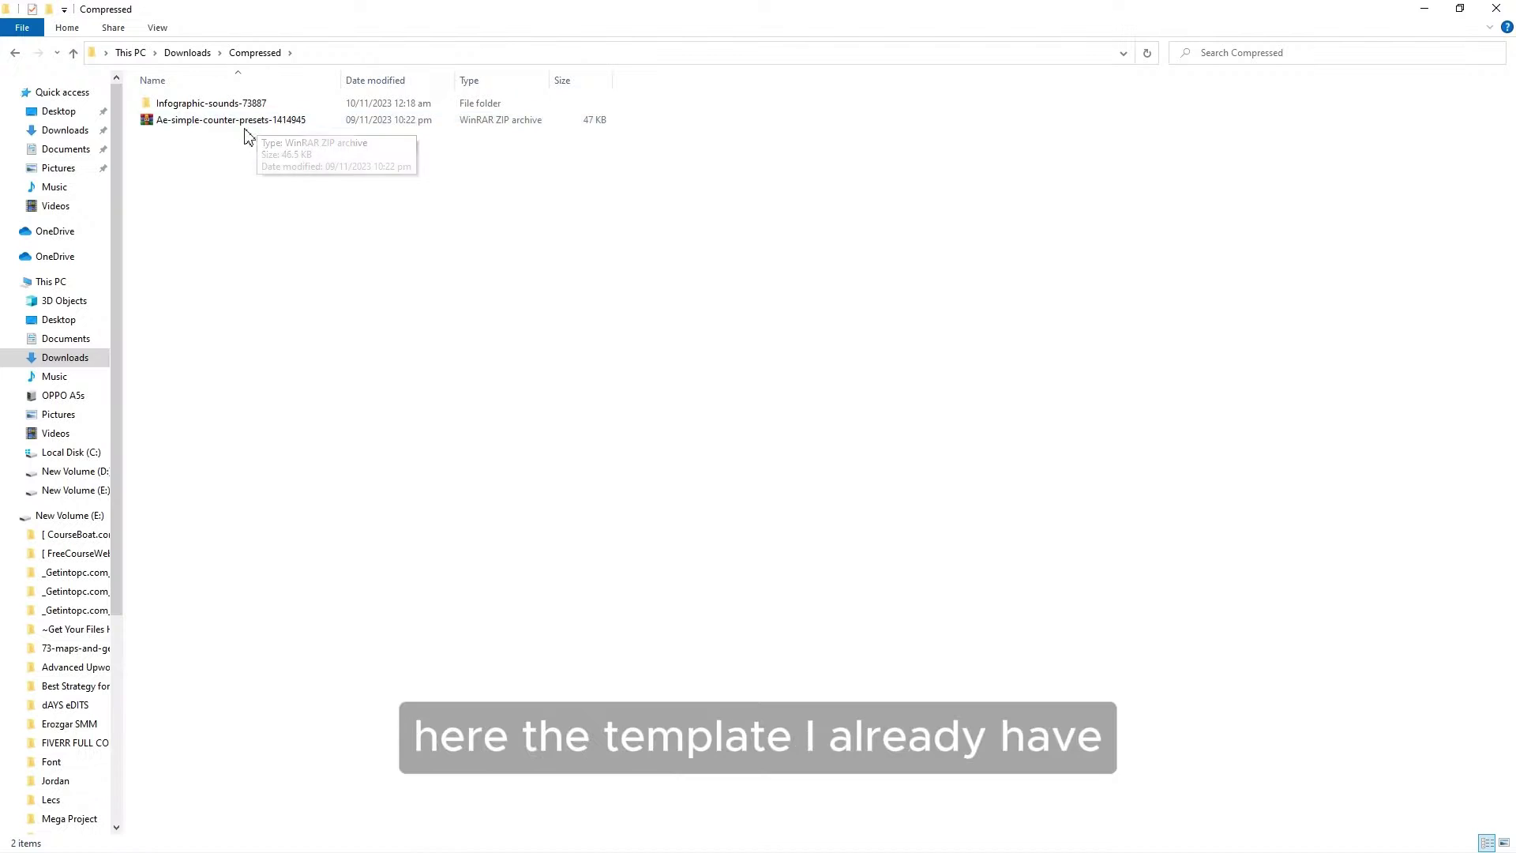
- Extract the Ae-simple-counter-presets-1414945 archive into a folder of the same name
left_click(254, 123)
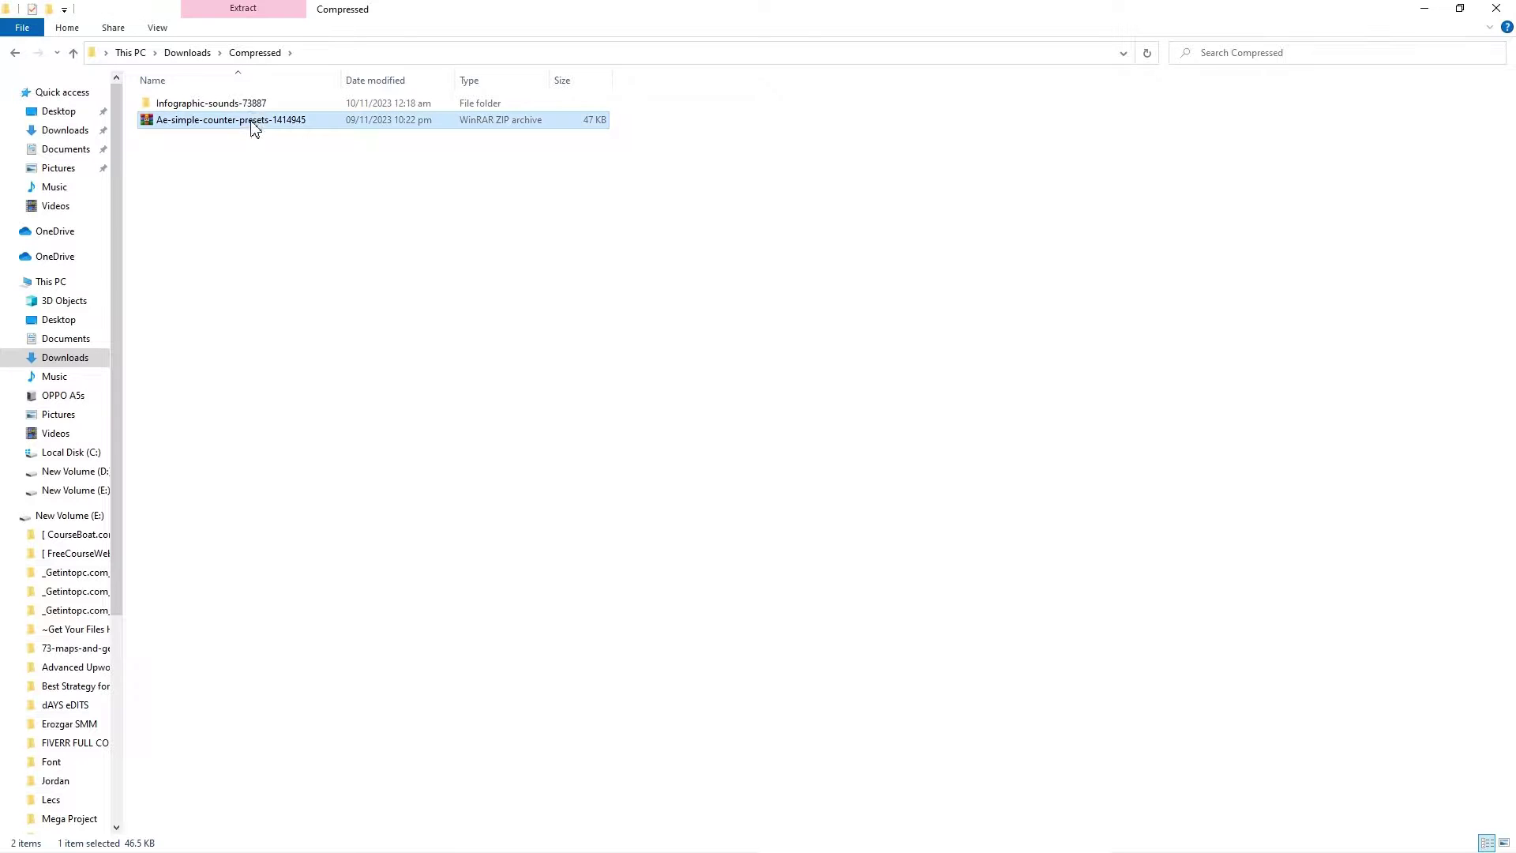
right_click(253, 123)
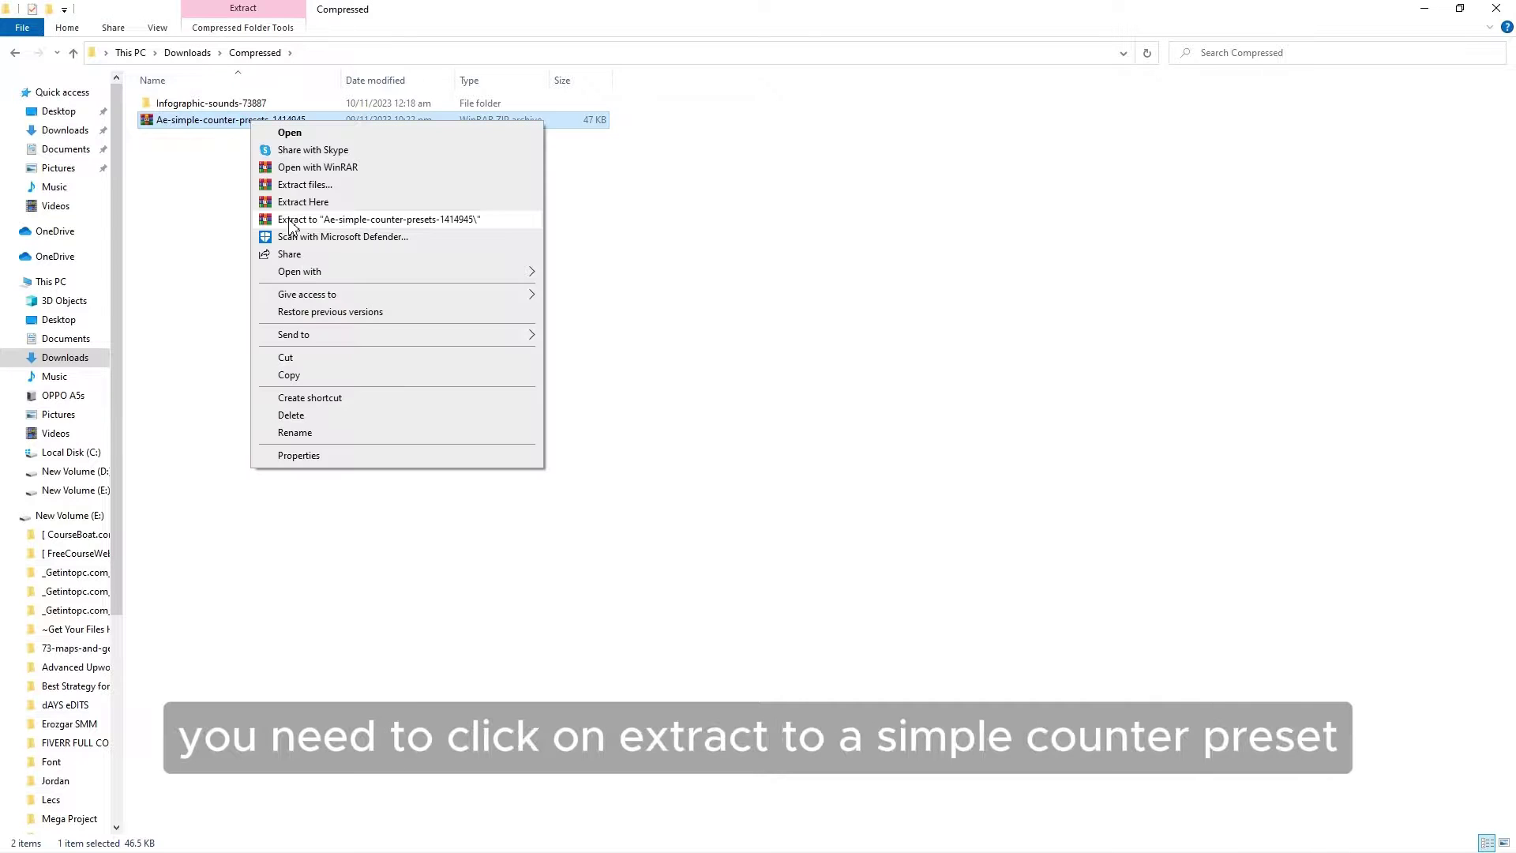
left_click(291, 224)
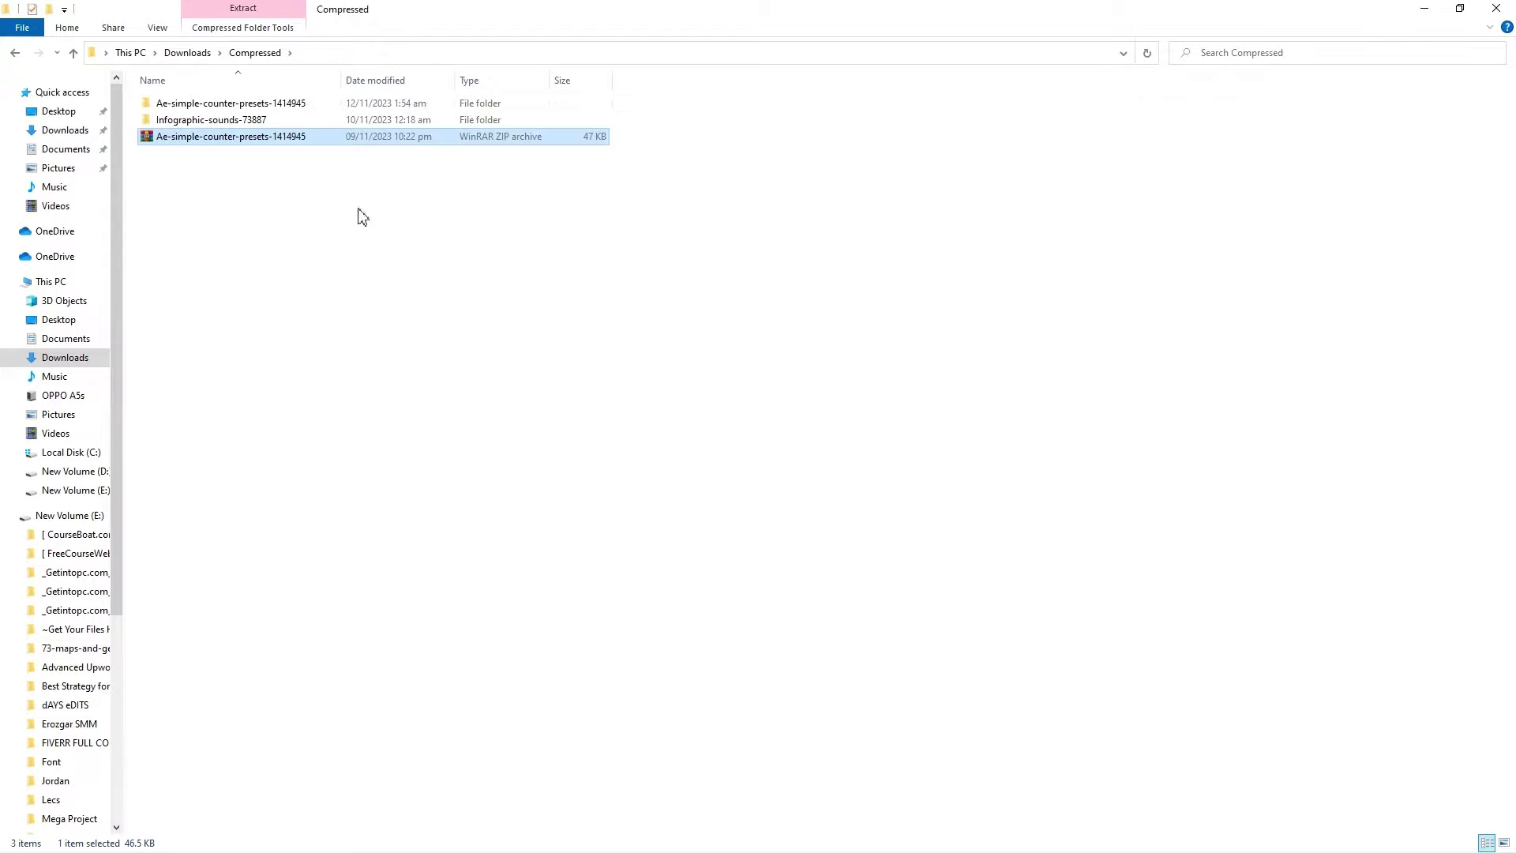
- Create a folder named "All animation preset" inside the extracted Ae Simple Counter Presets folder
left_click(301, 106)
double_click(301, 111)
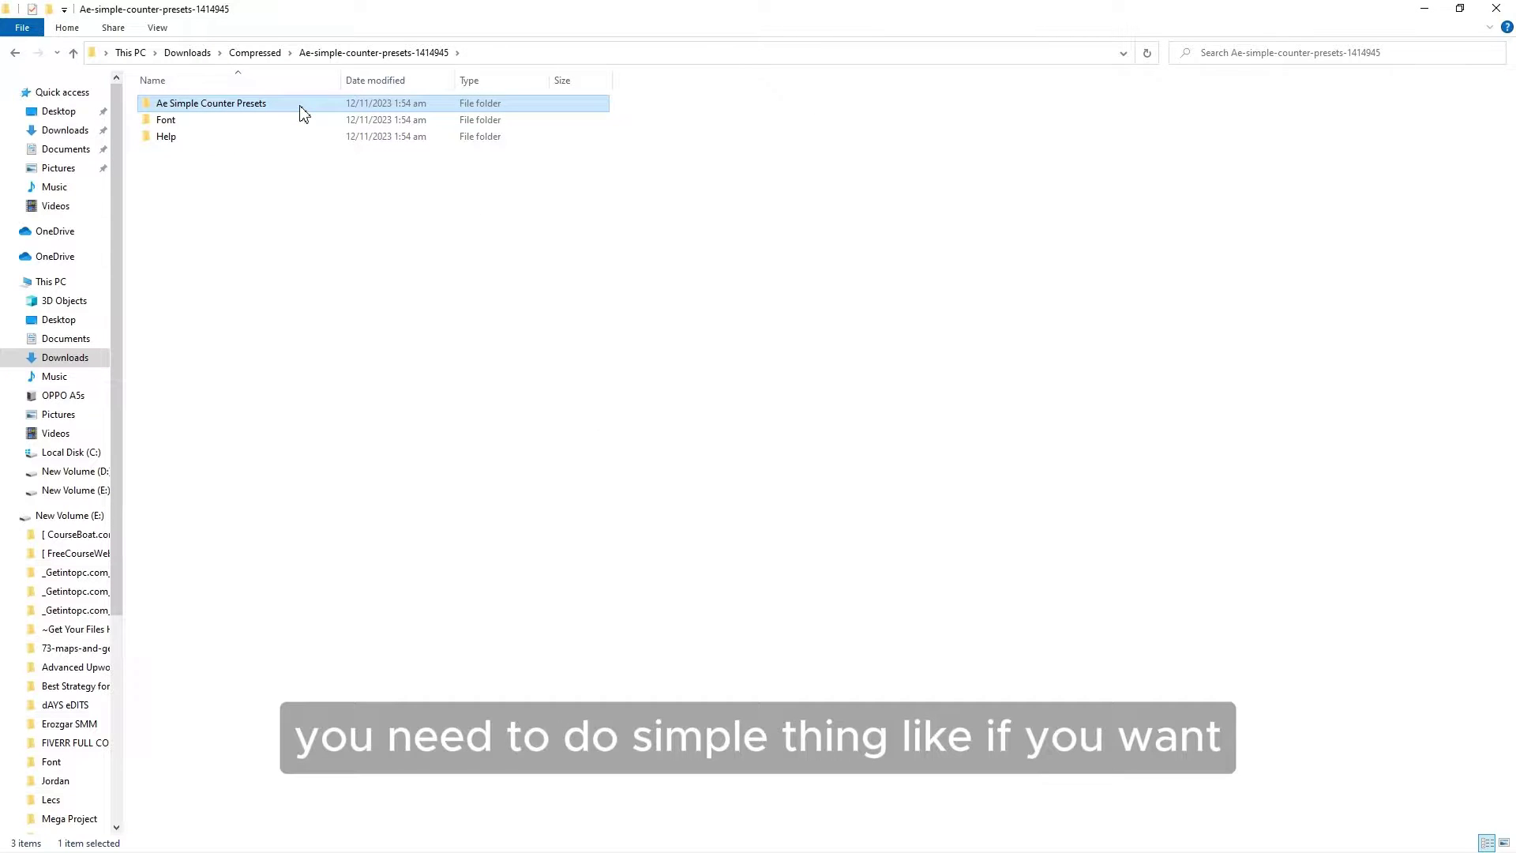
double_click(302, 110)
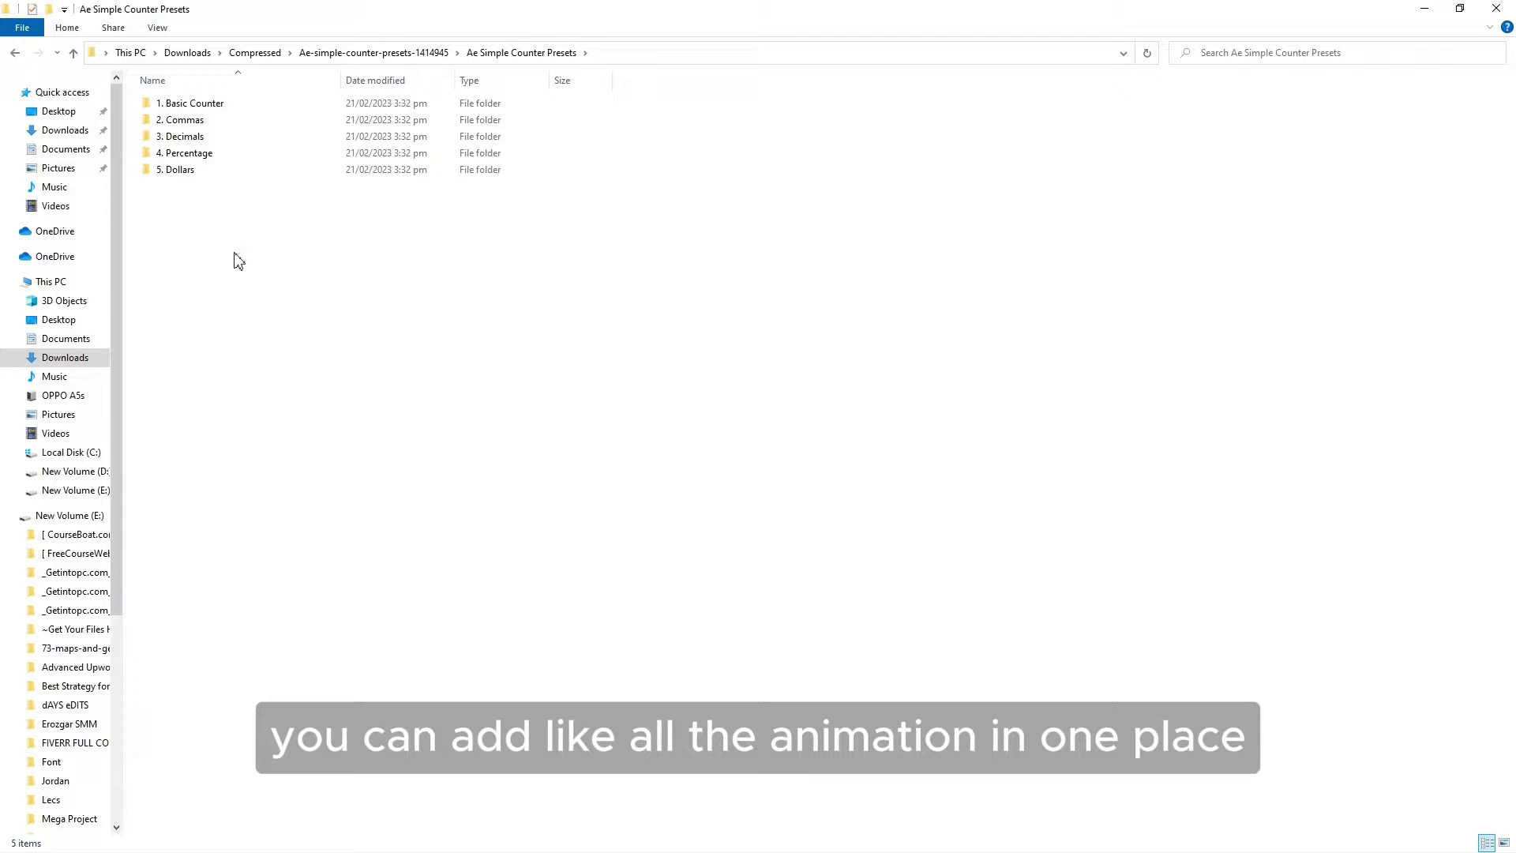
right_click(188, 268)
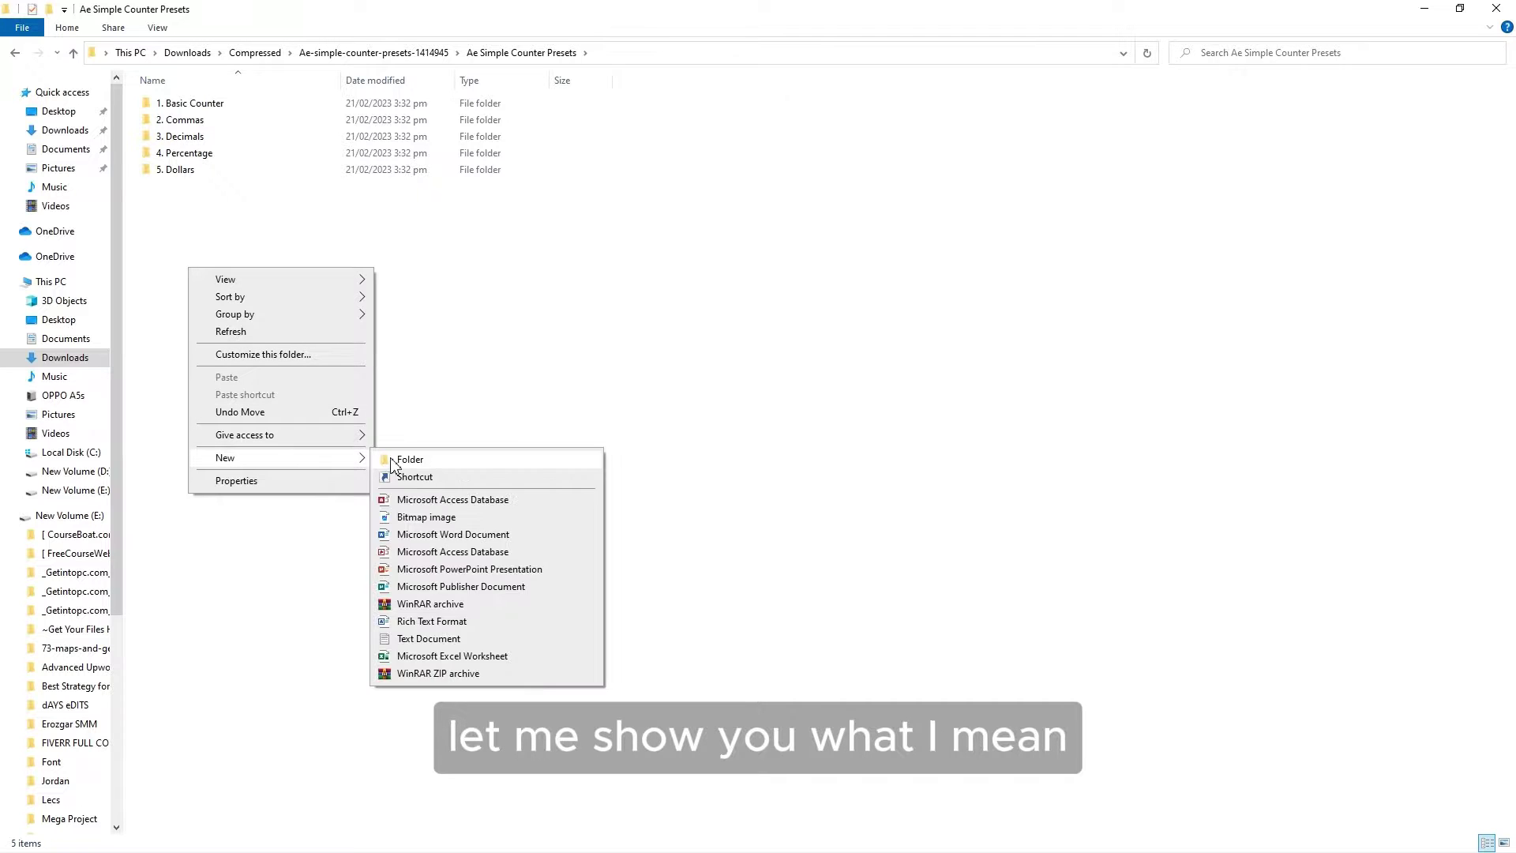
left_click(391, 460)
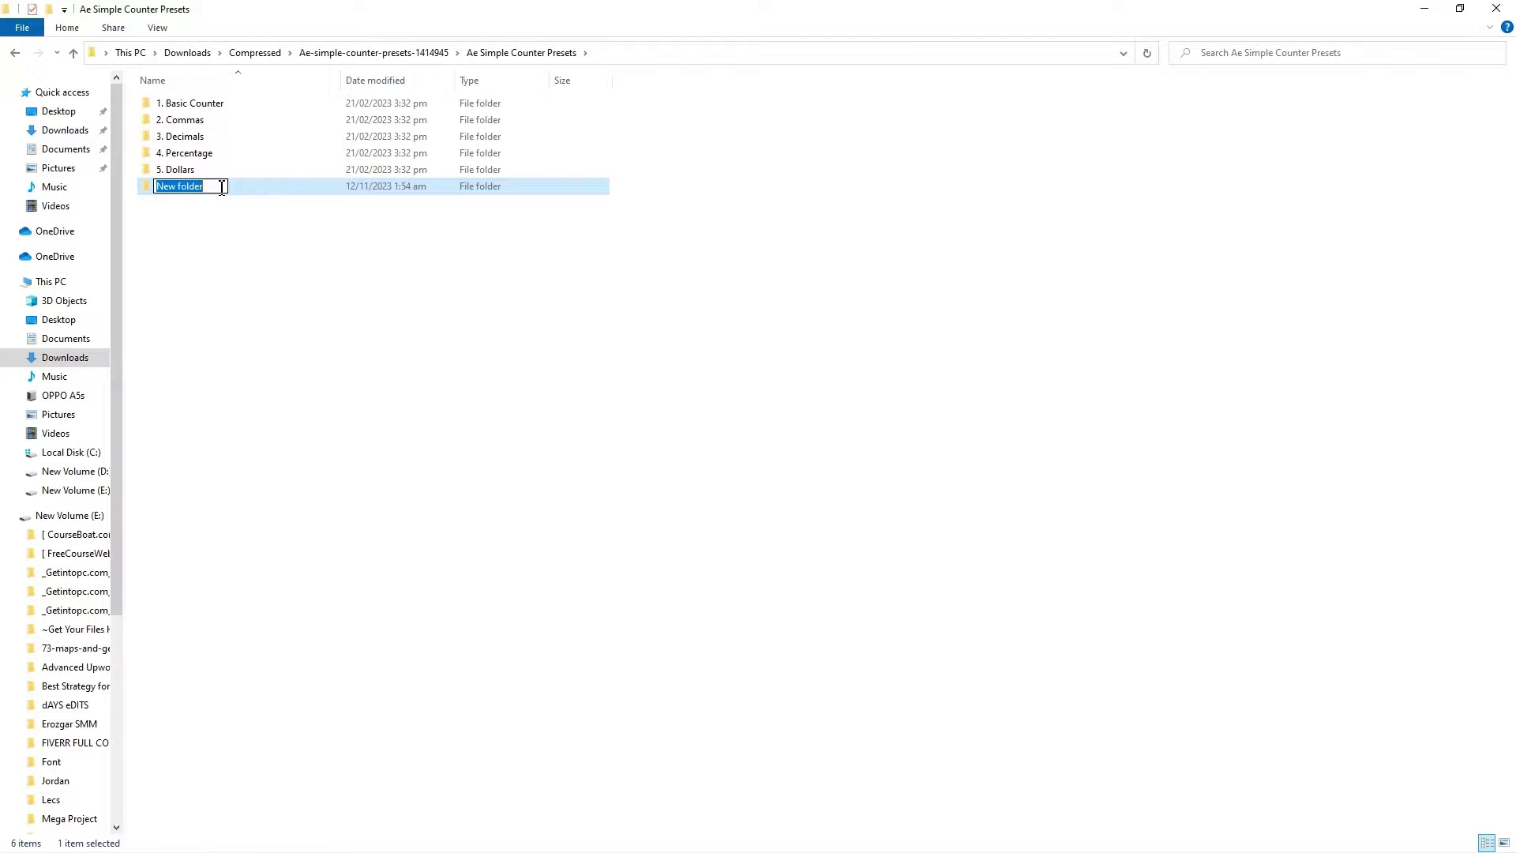
type("All an")
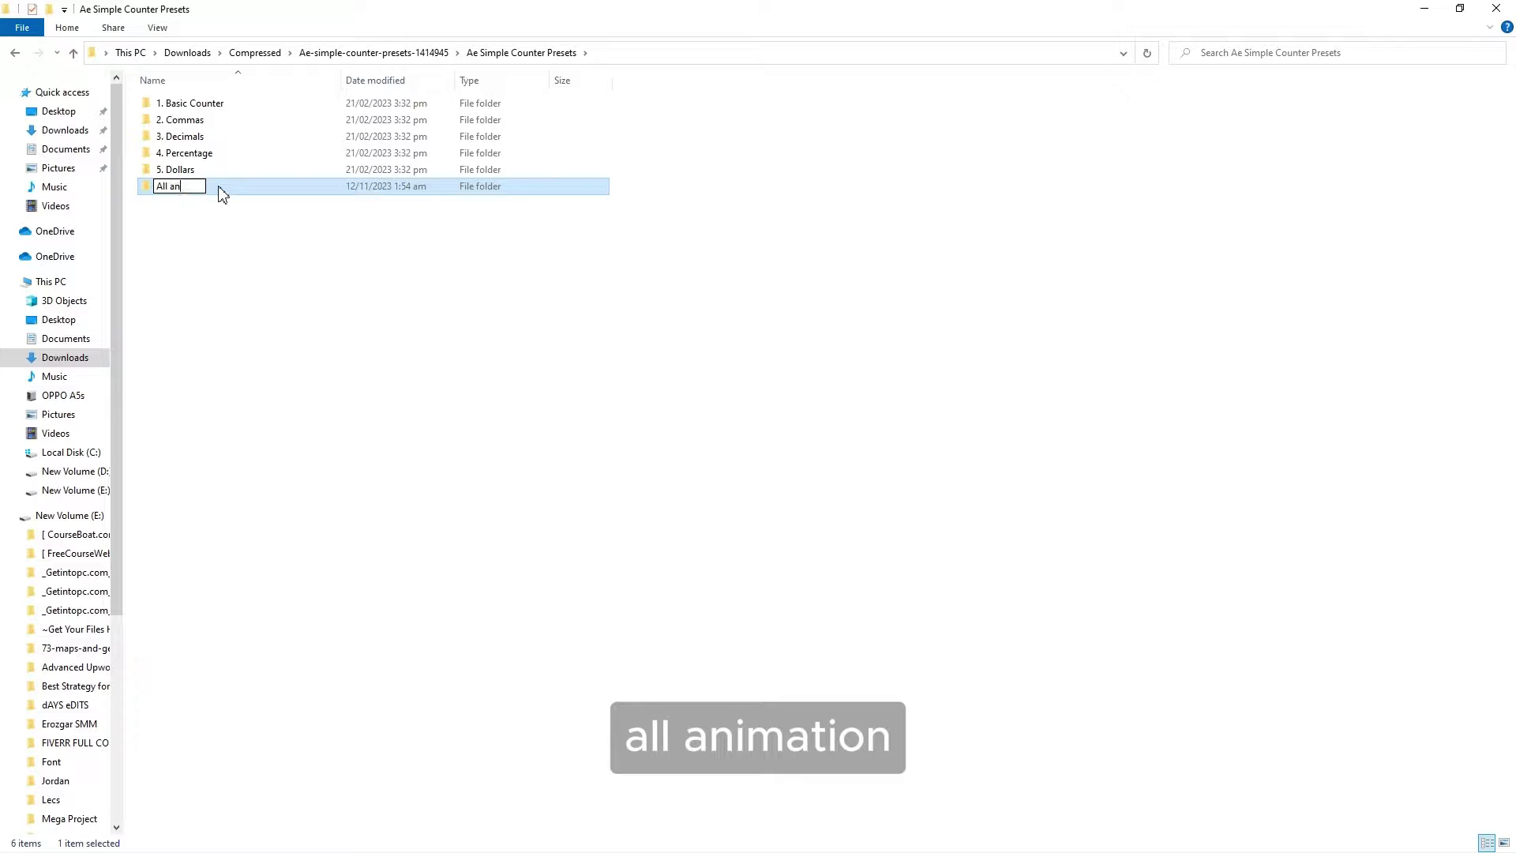
type("imation ")
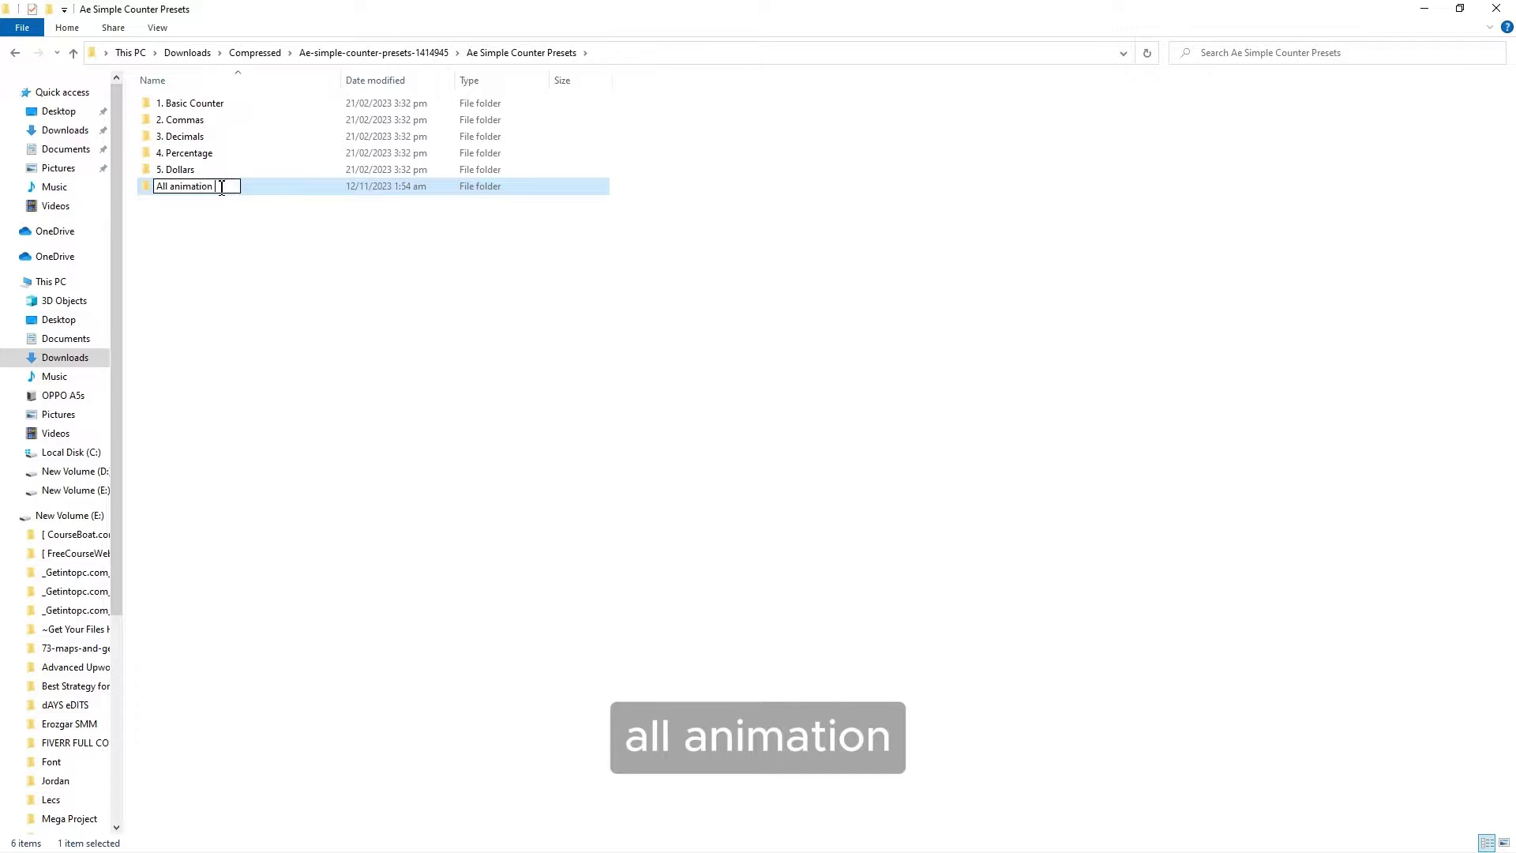
type("preset")
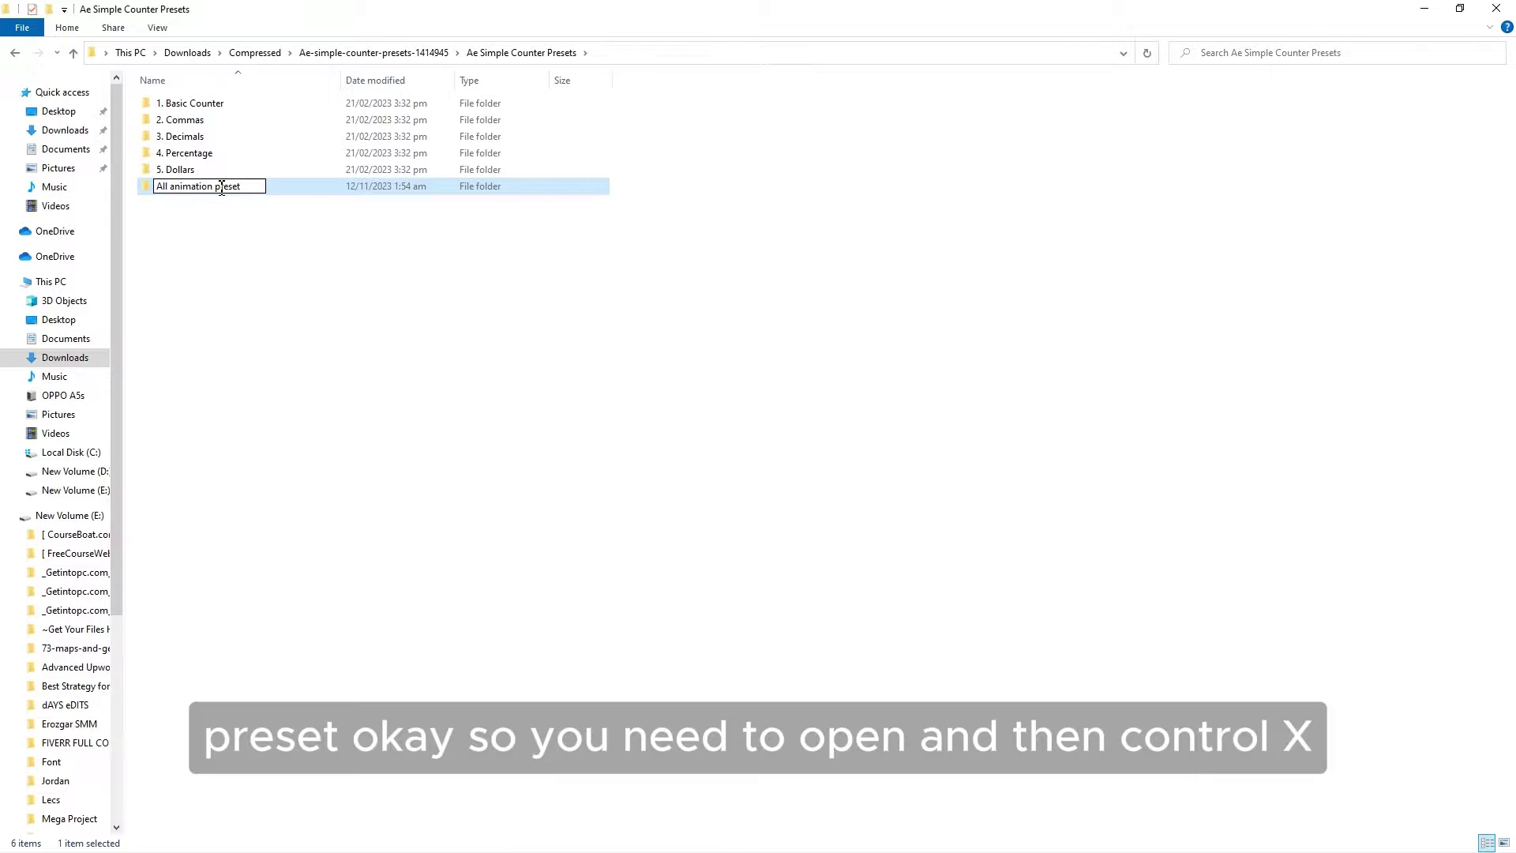
- Move the 1. Basic Counter preset file from its folder into the All animation preset folder
double_click(202, 104)
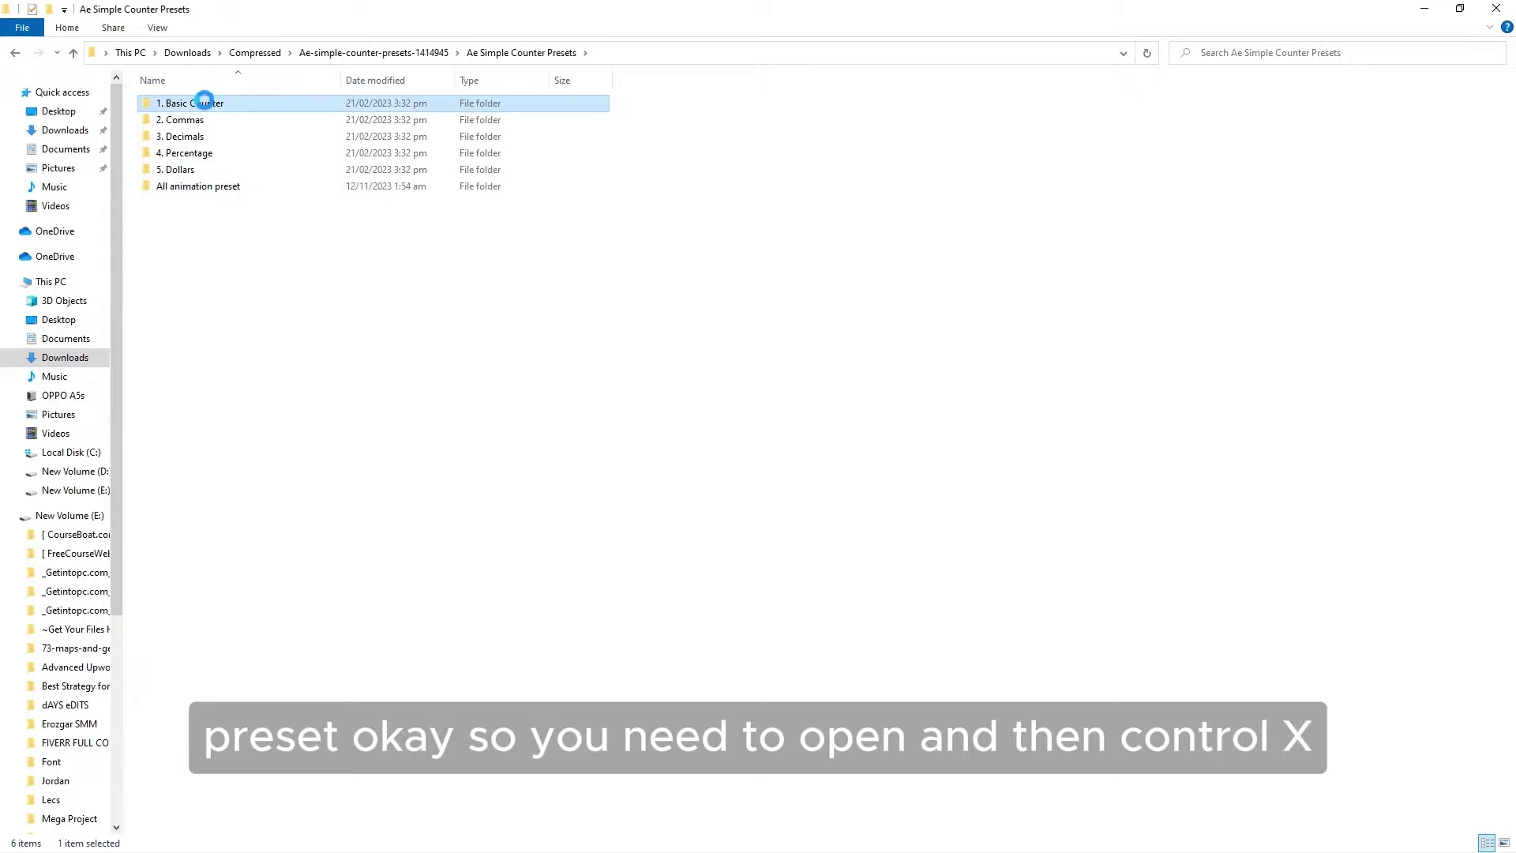
left_click_drag(188, 105, 187, 108)
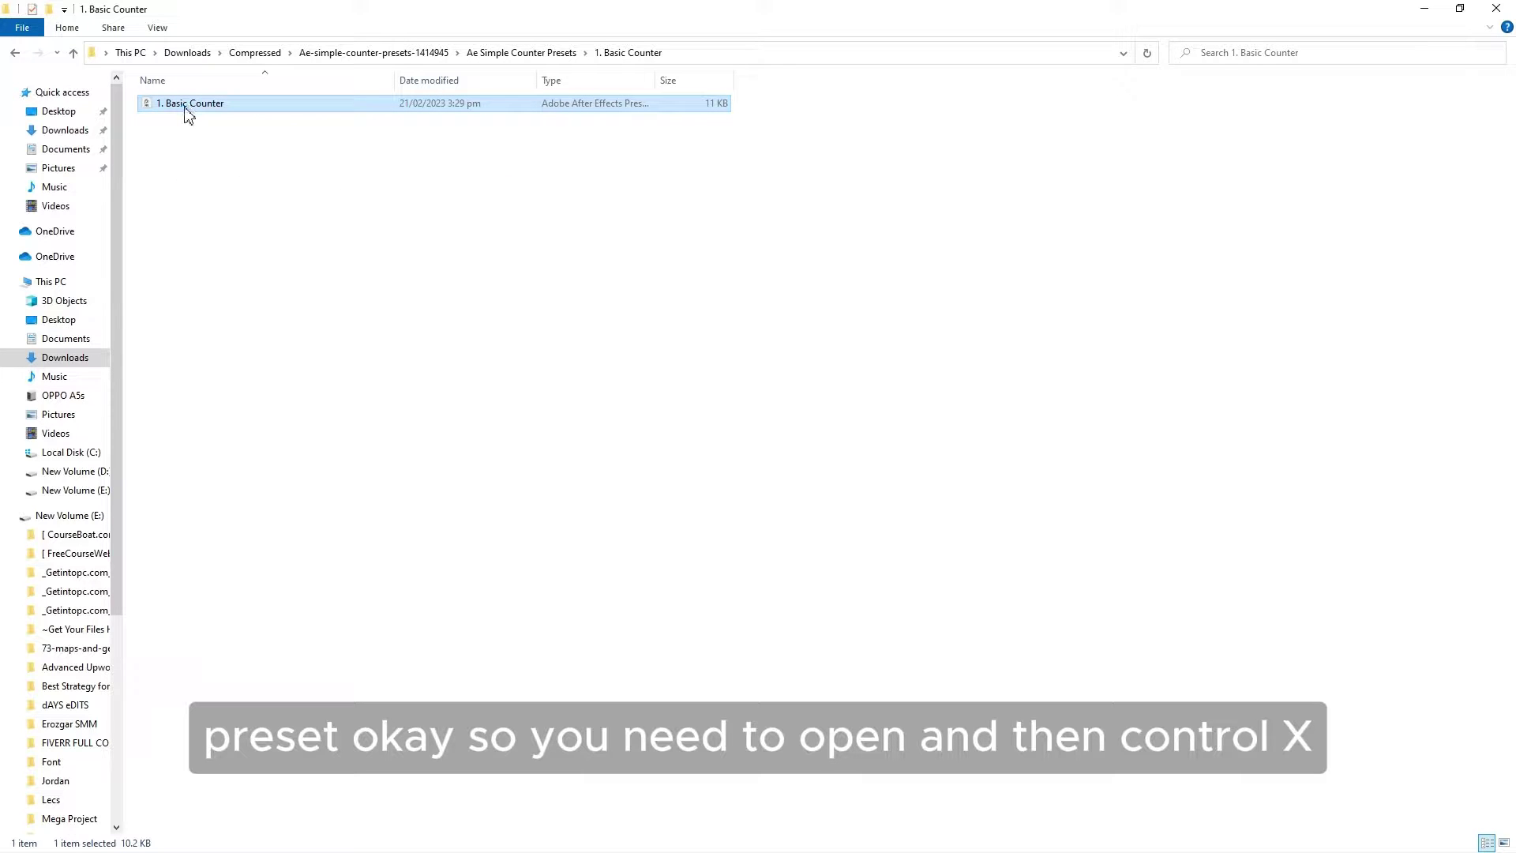
key("ctrl+x")
left_click(18, 57)
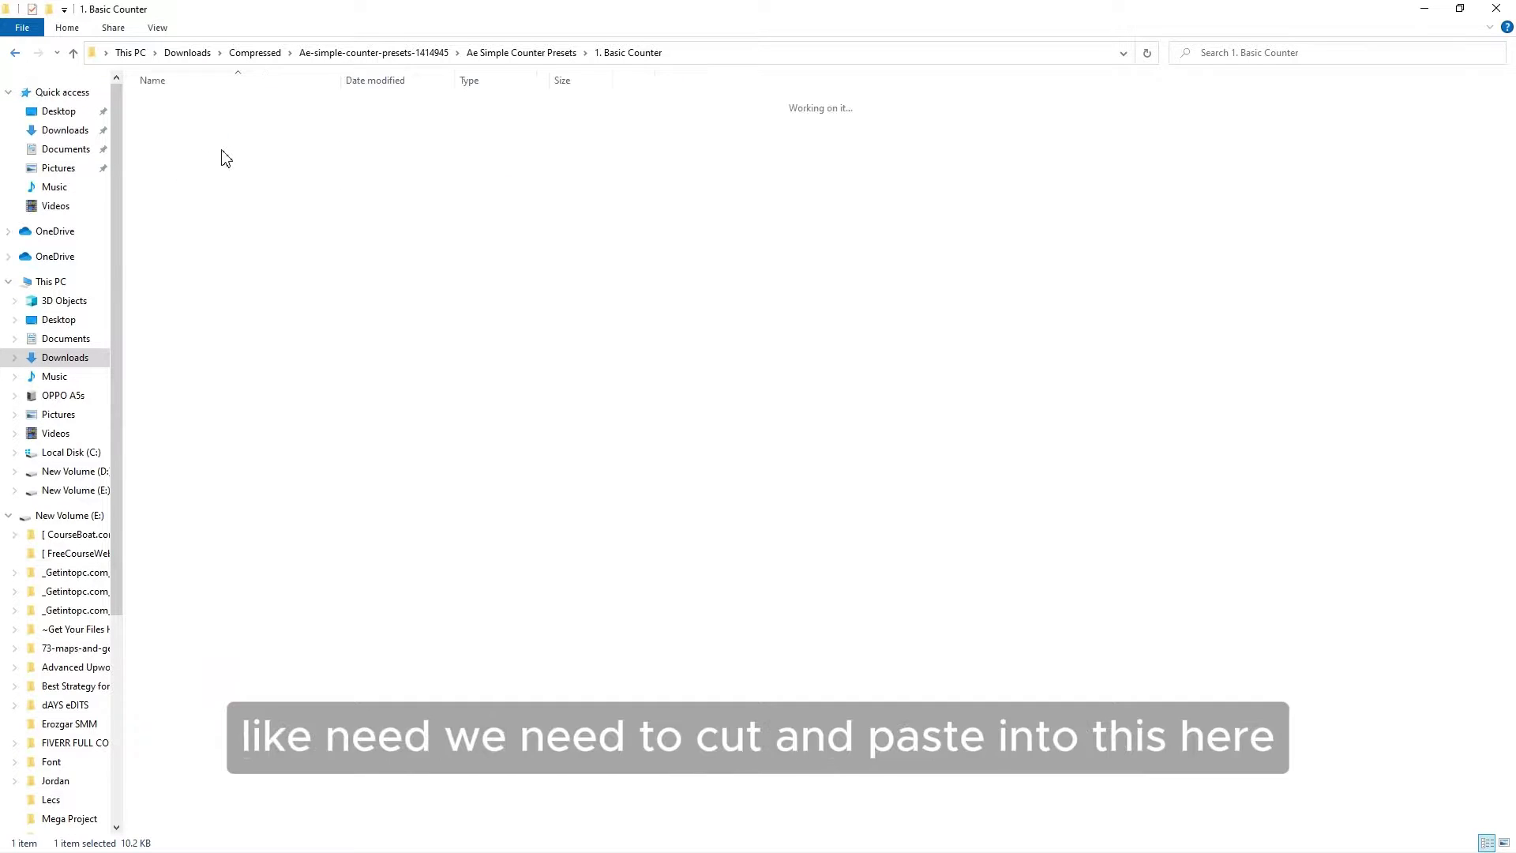
double_click(179, 188)
key("Return")
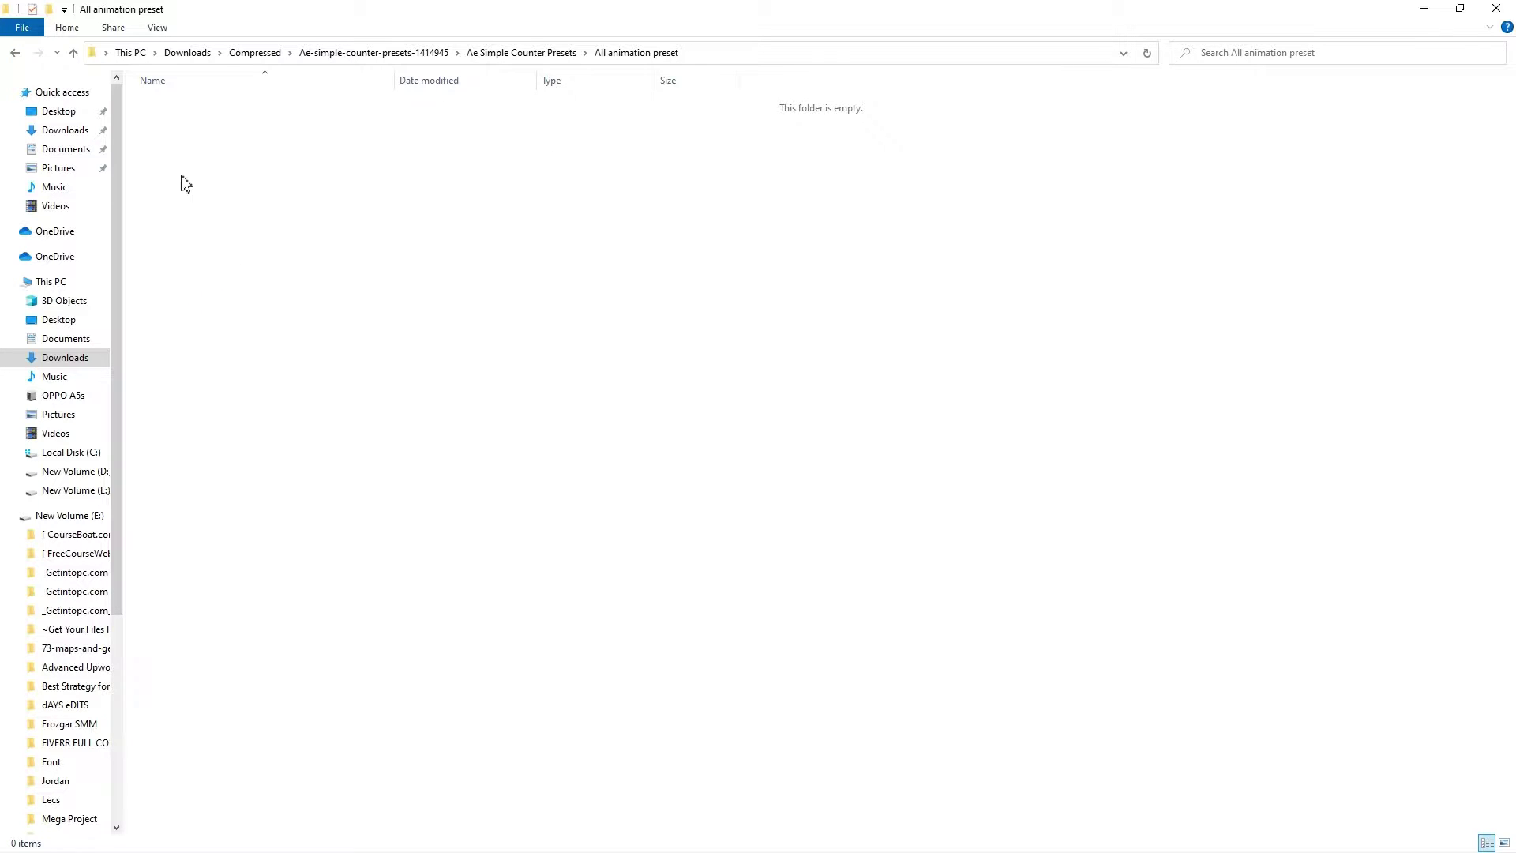
key("ctrl+v")
key("alt+Left")
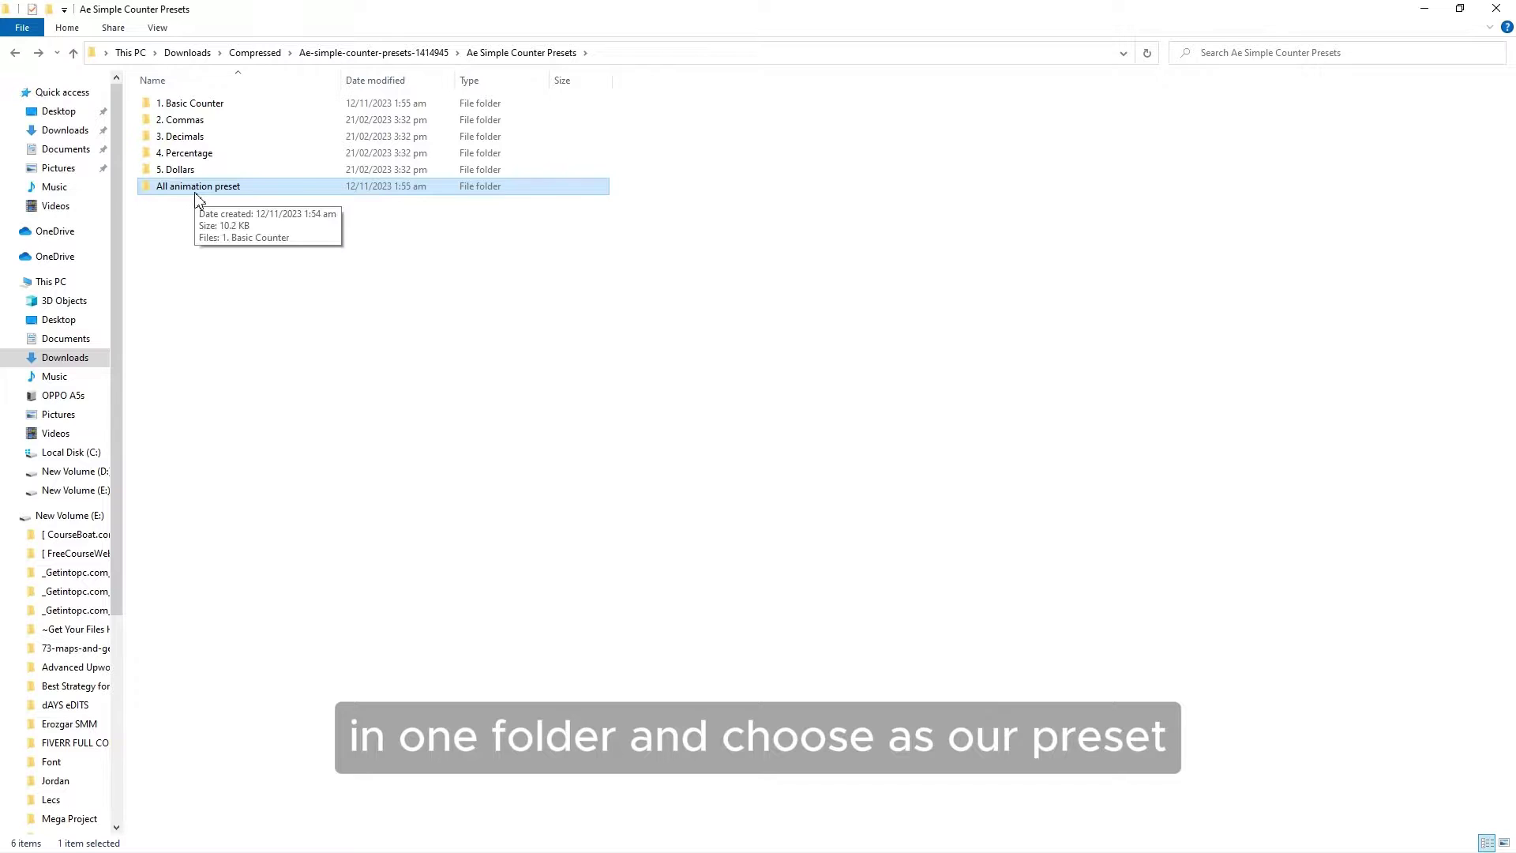
- Copy the Ae Simple Counter Presets folder into Documents > Adobe > After Effects 2020 > User Presets
left_click(15, 53)
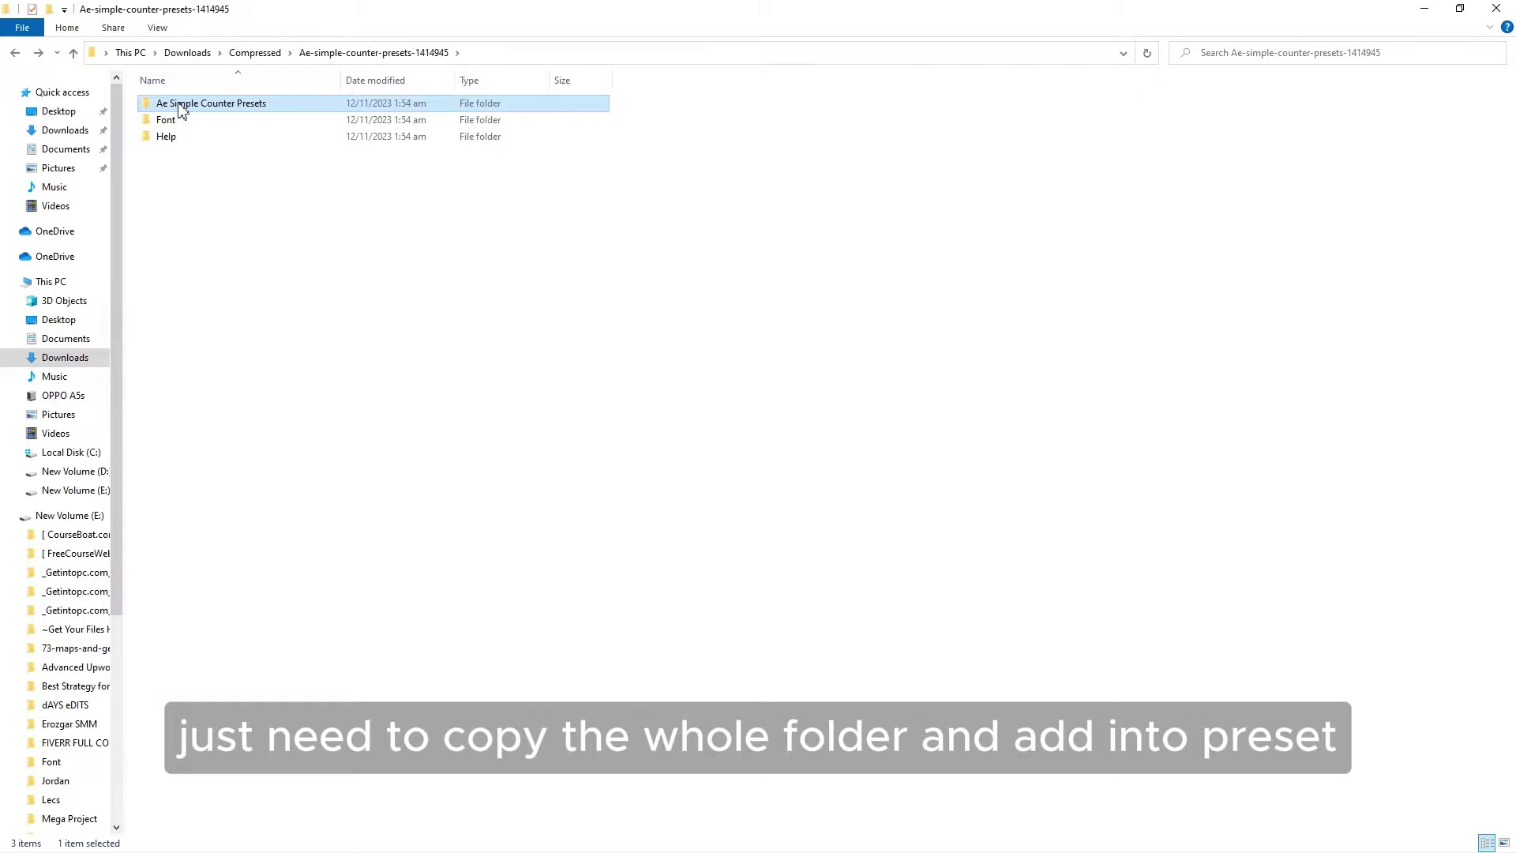
left_click(58, 340)
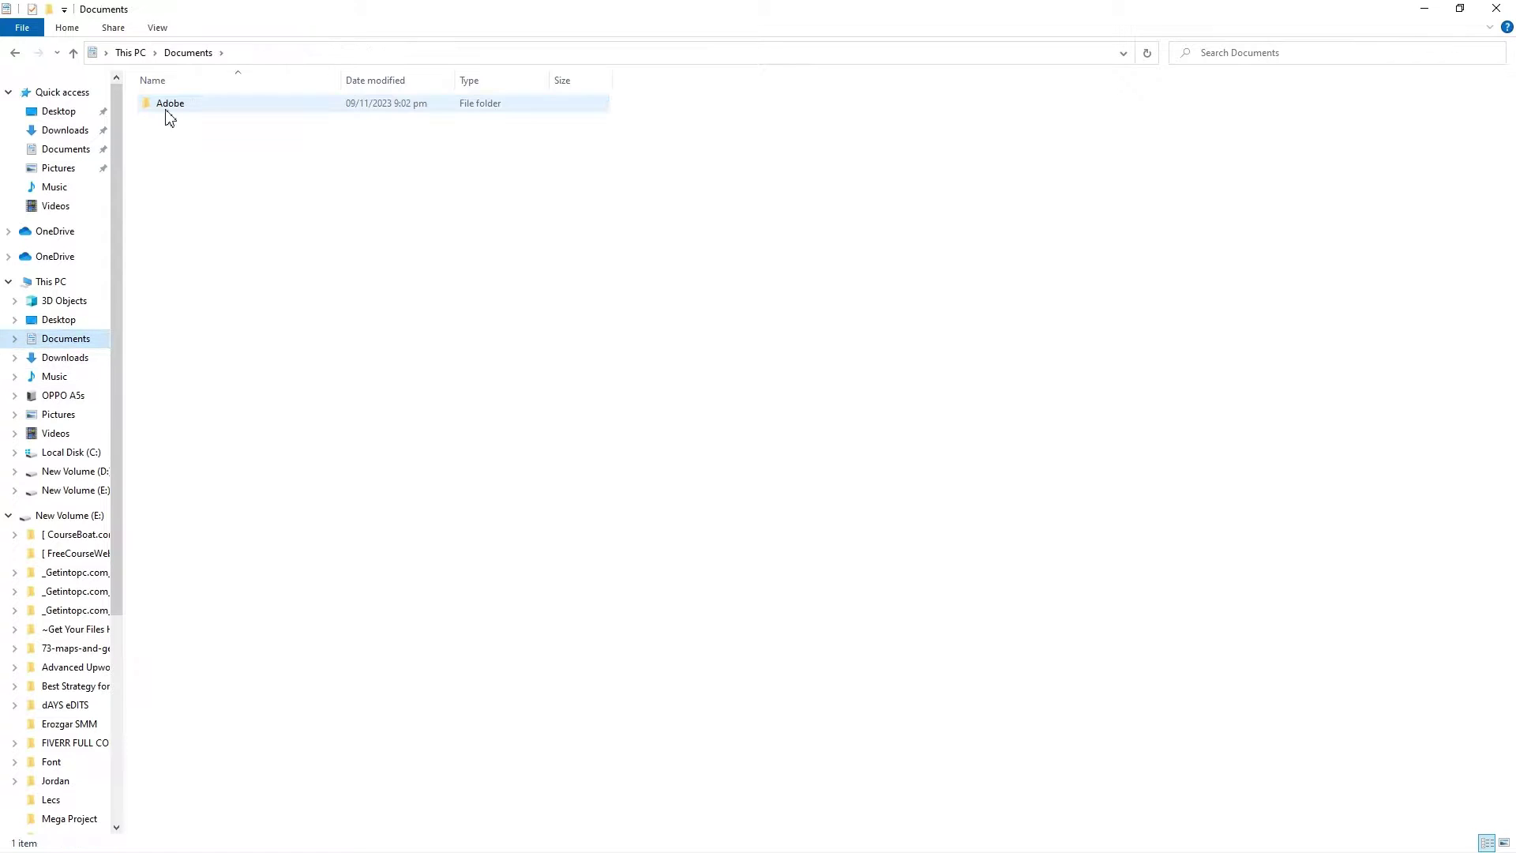
double_click(175, 108)
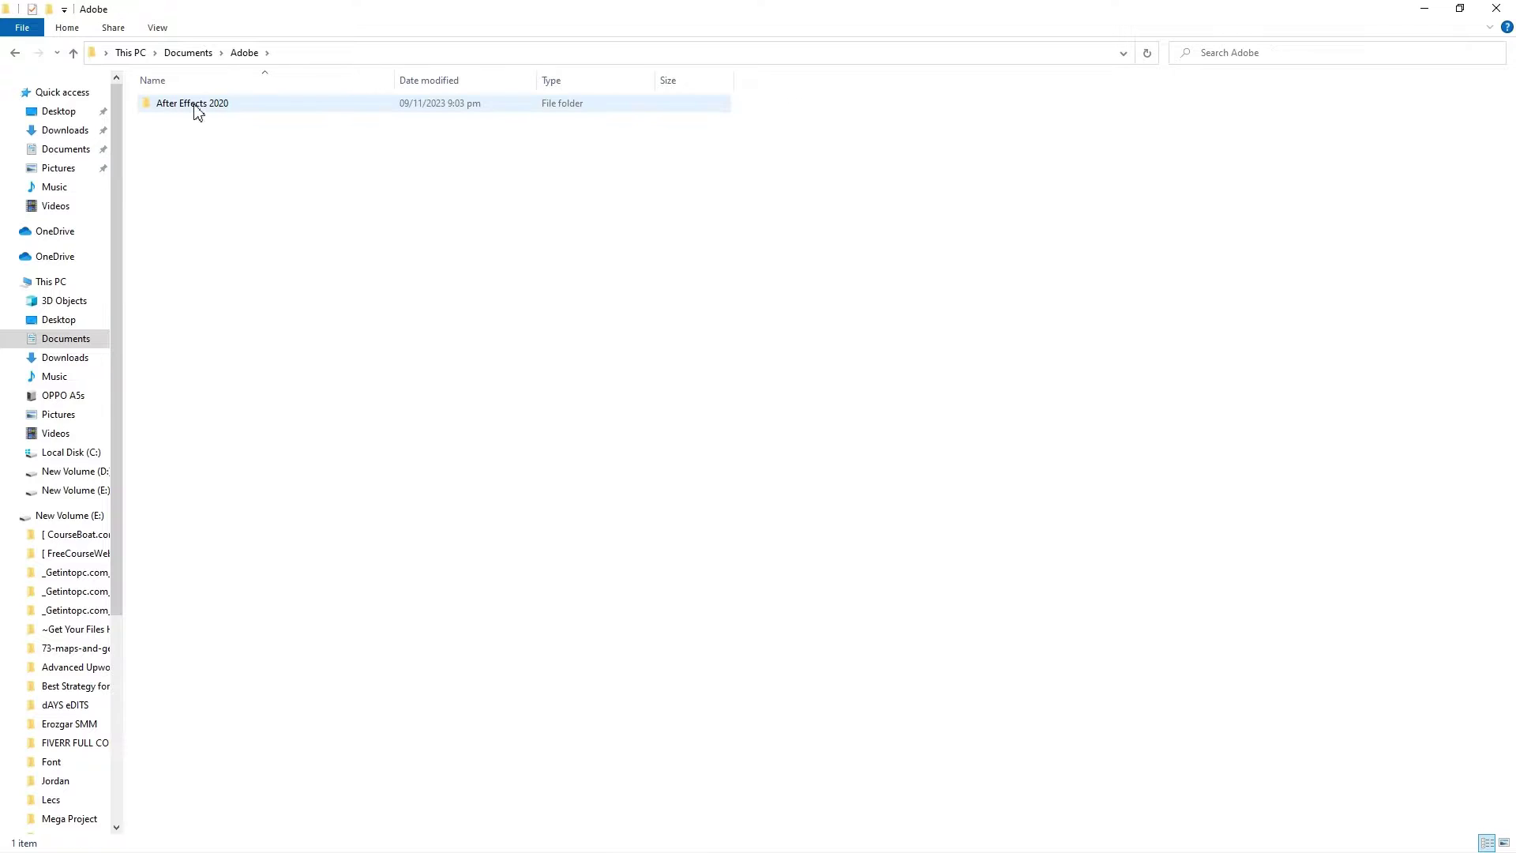
double_click(195, 106)
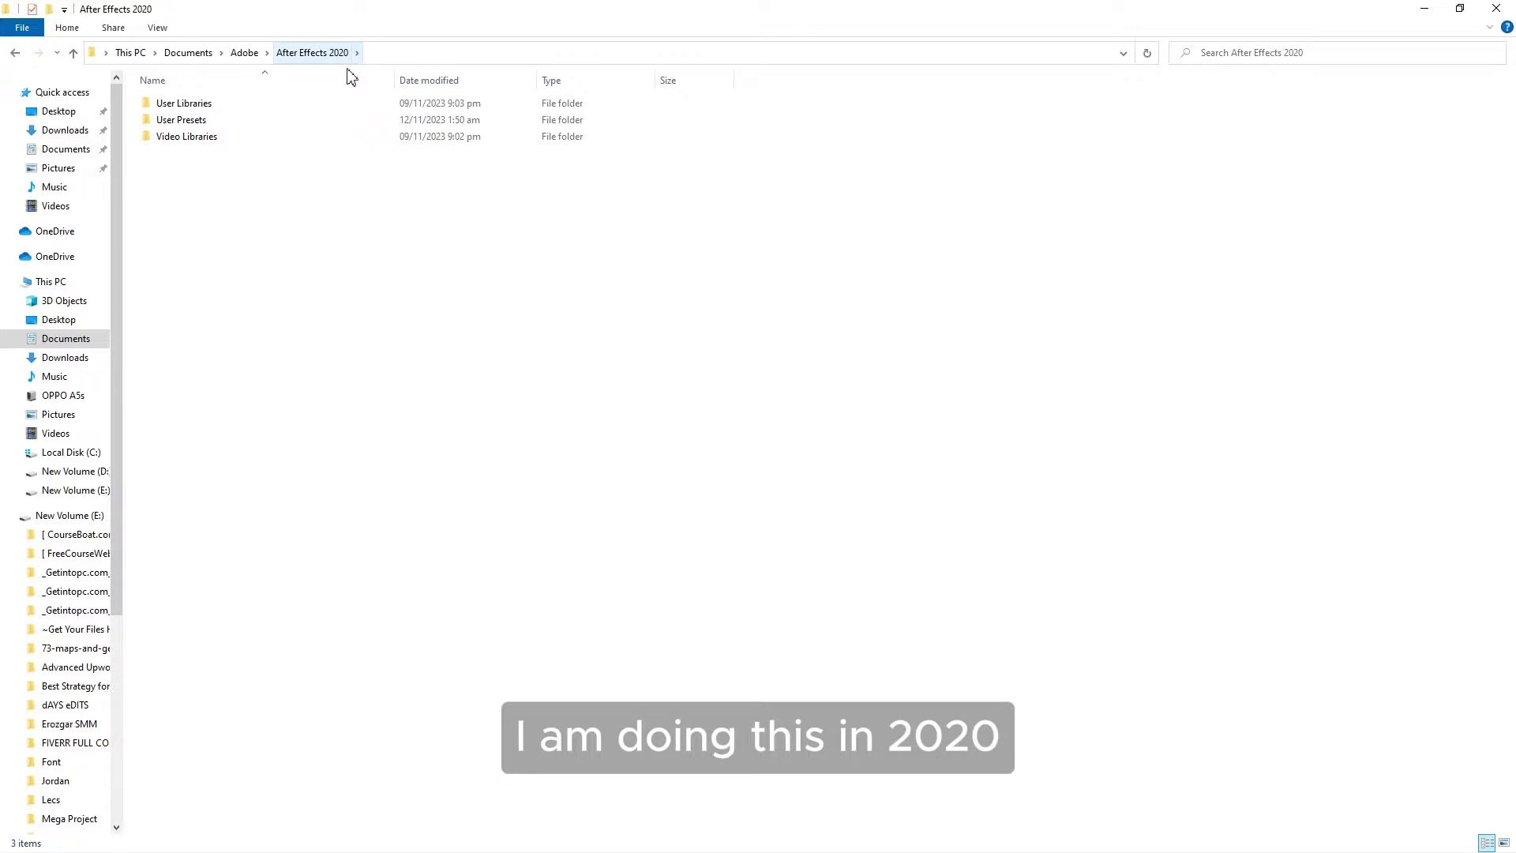
double_click(183, 120)
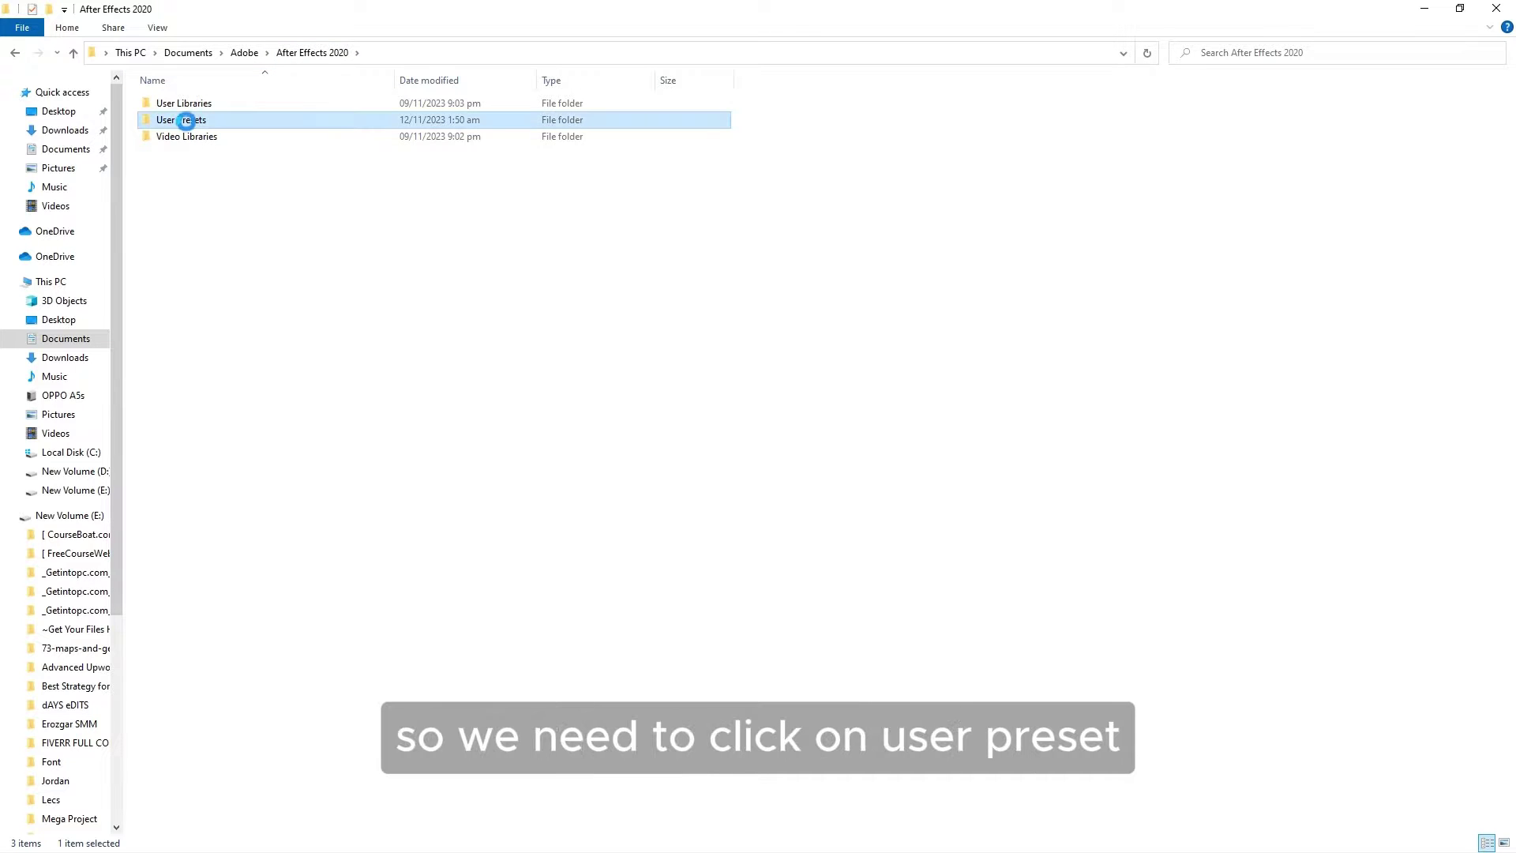
right_click(237, 239)
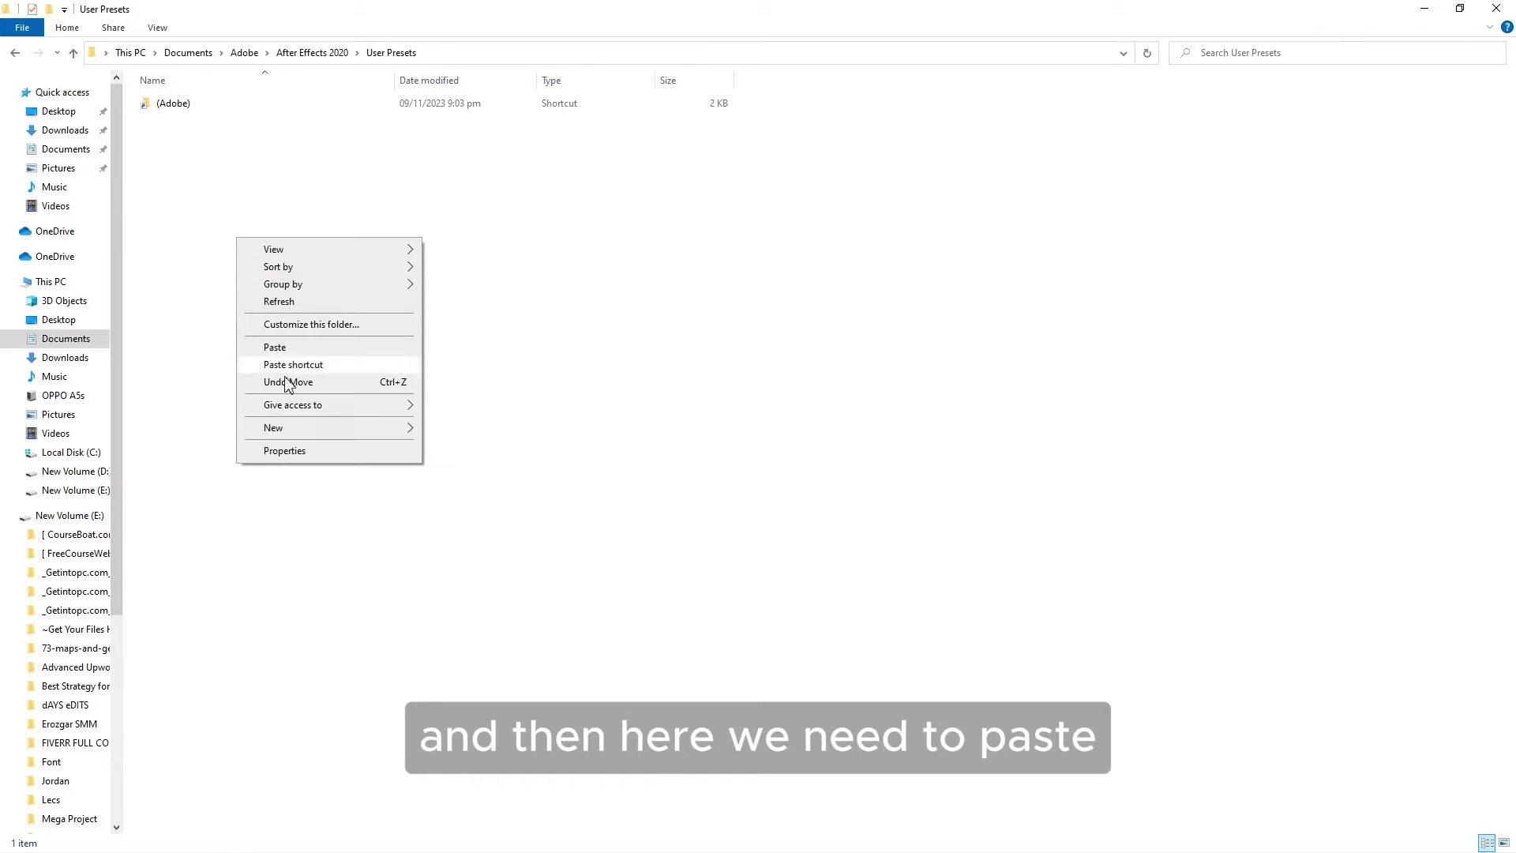
left_click(271, 348)
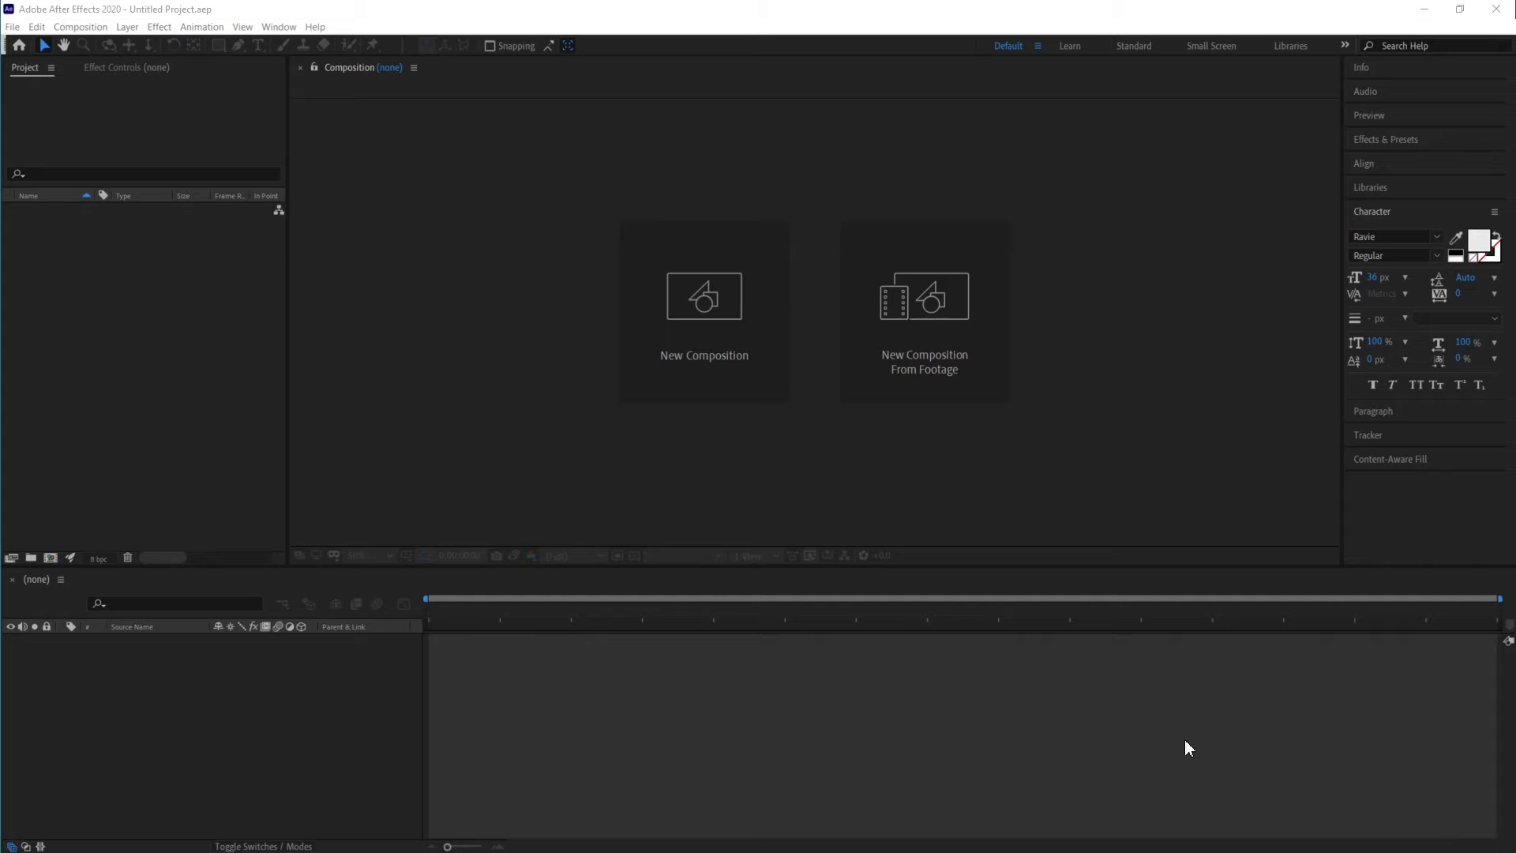
- Switch to After Effects and create composition Comp 1 with the HDTV 1080 29.97 preset at 1920 x 1080 px
left_click(49, 559)
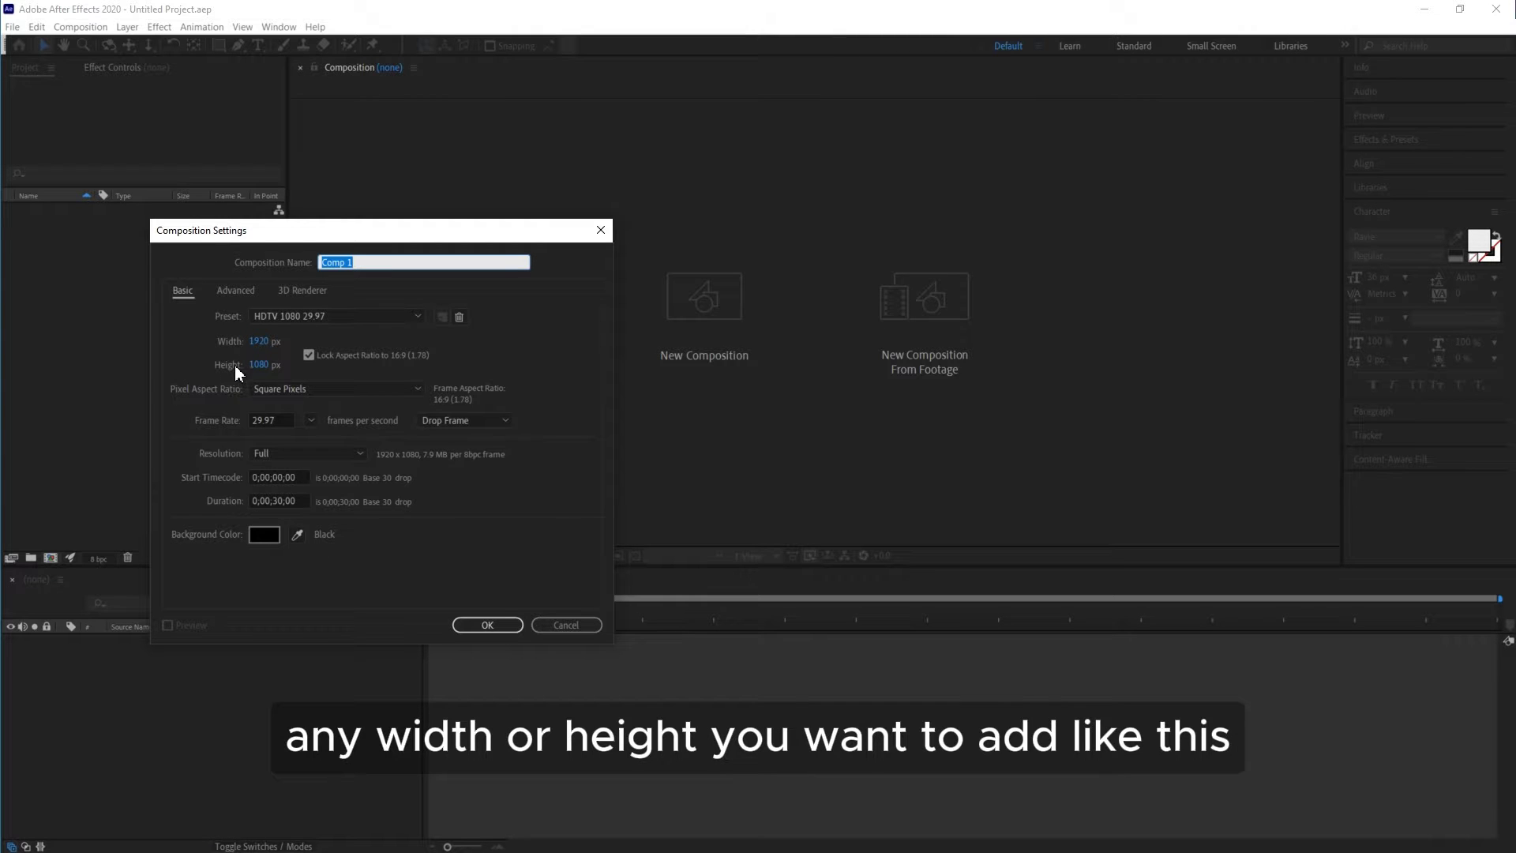
left_click(462, 625)
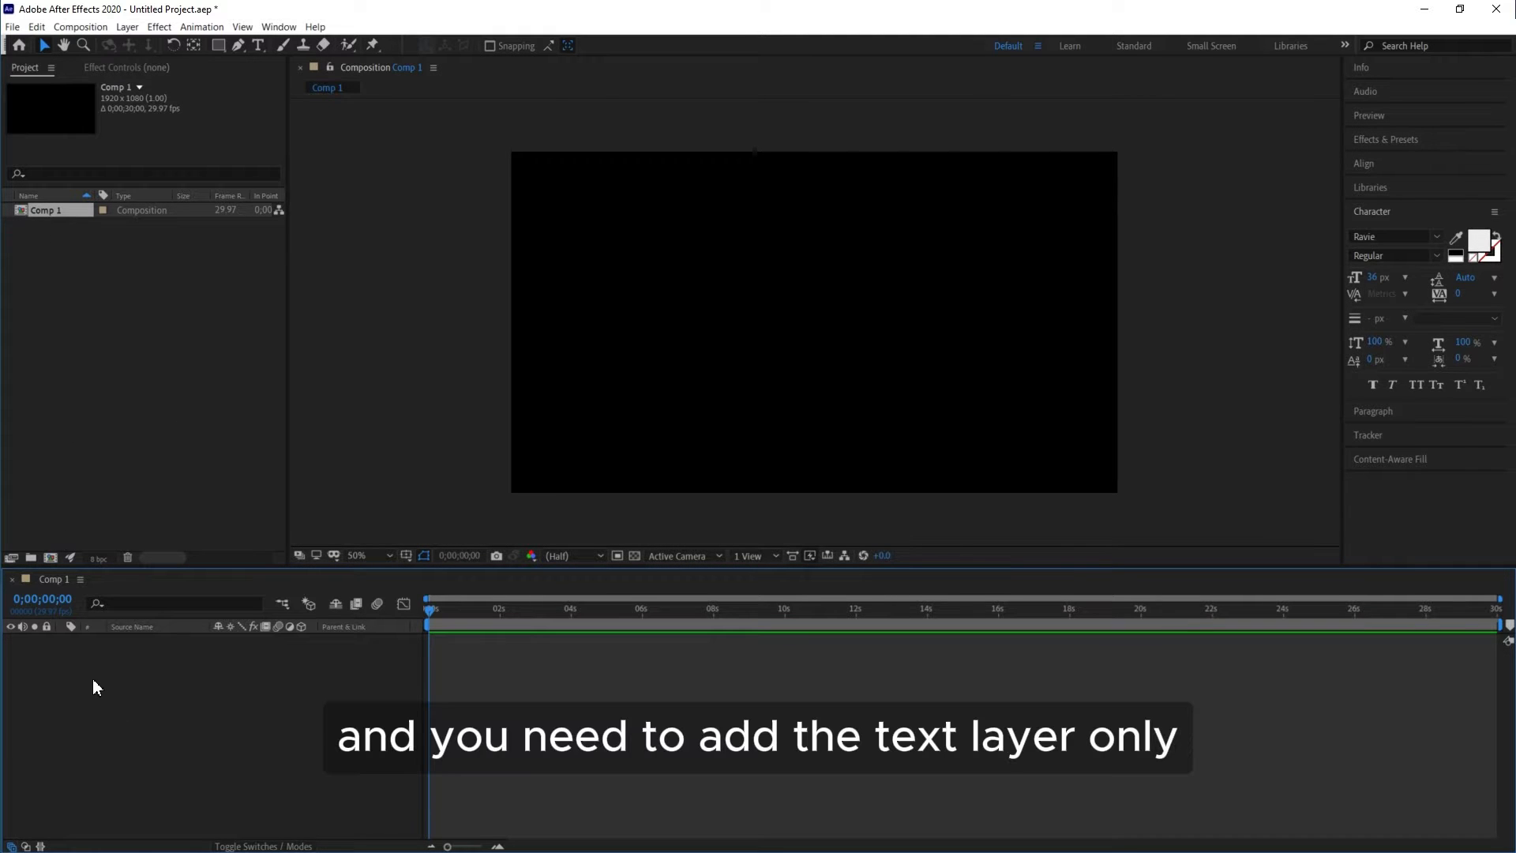
- Add the text 1452 to the composition and enlarge it to about 647% near the centre of the frame
left_click(258, 45)
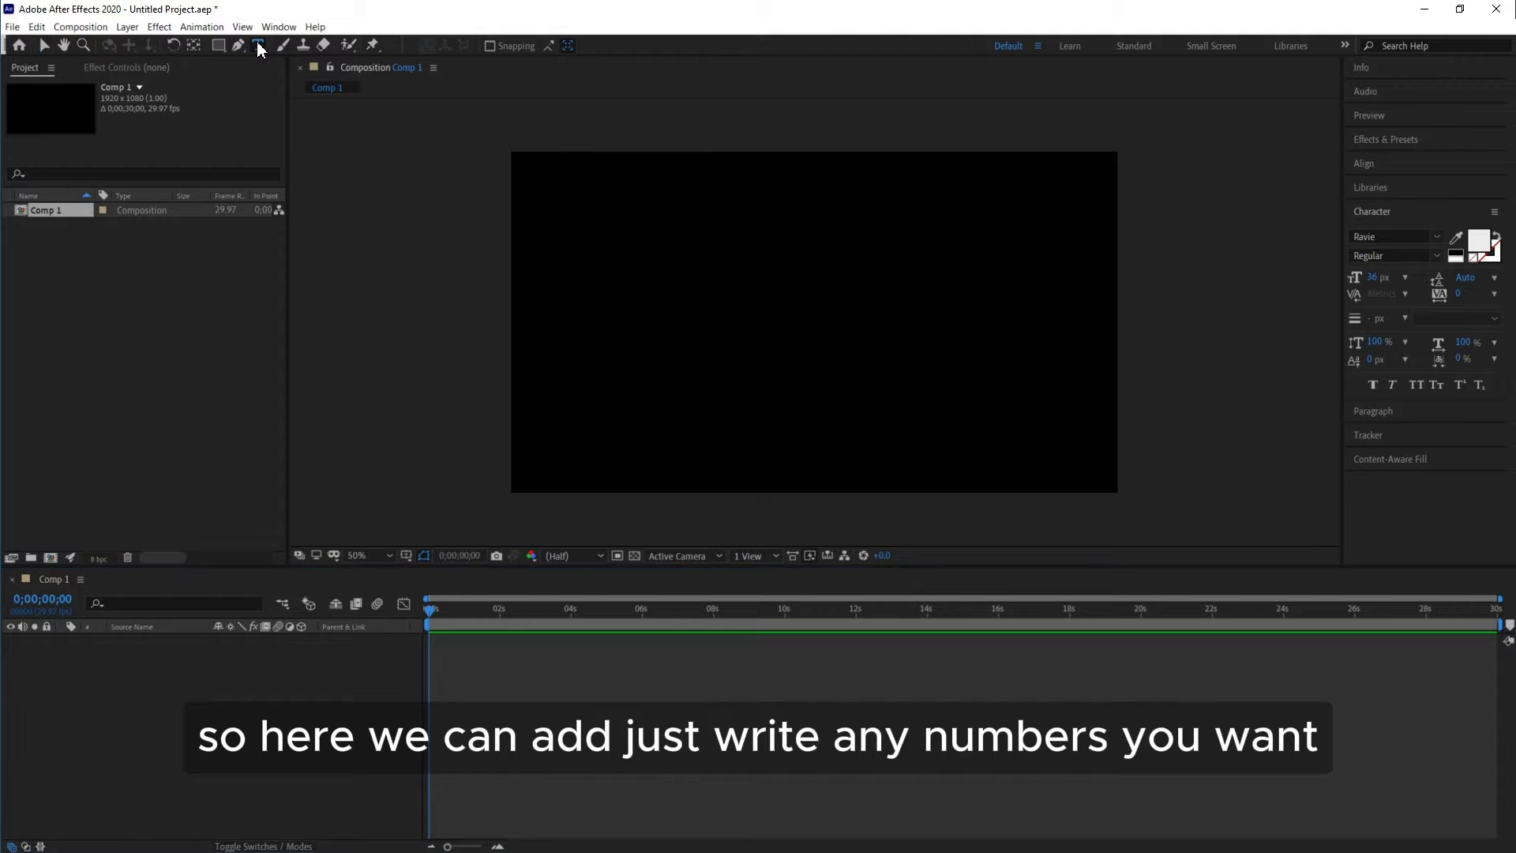
left_click(636, 312)
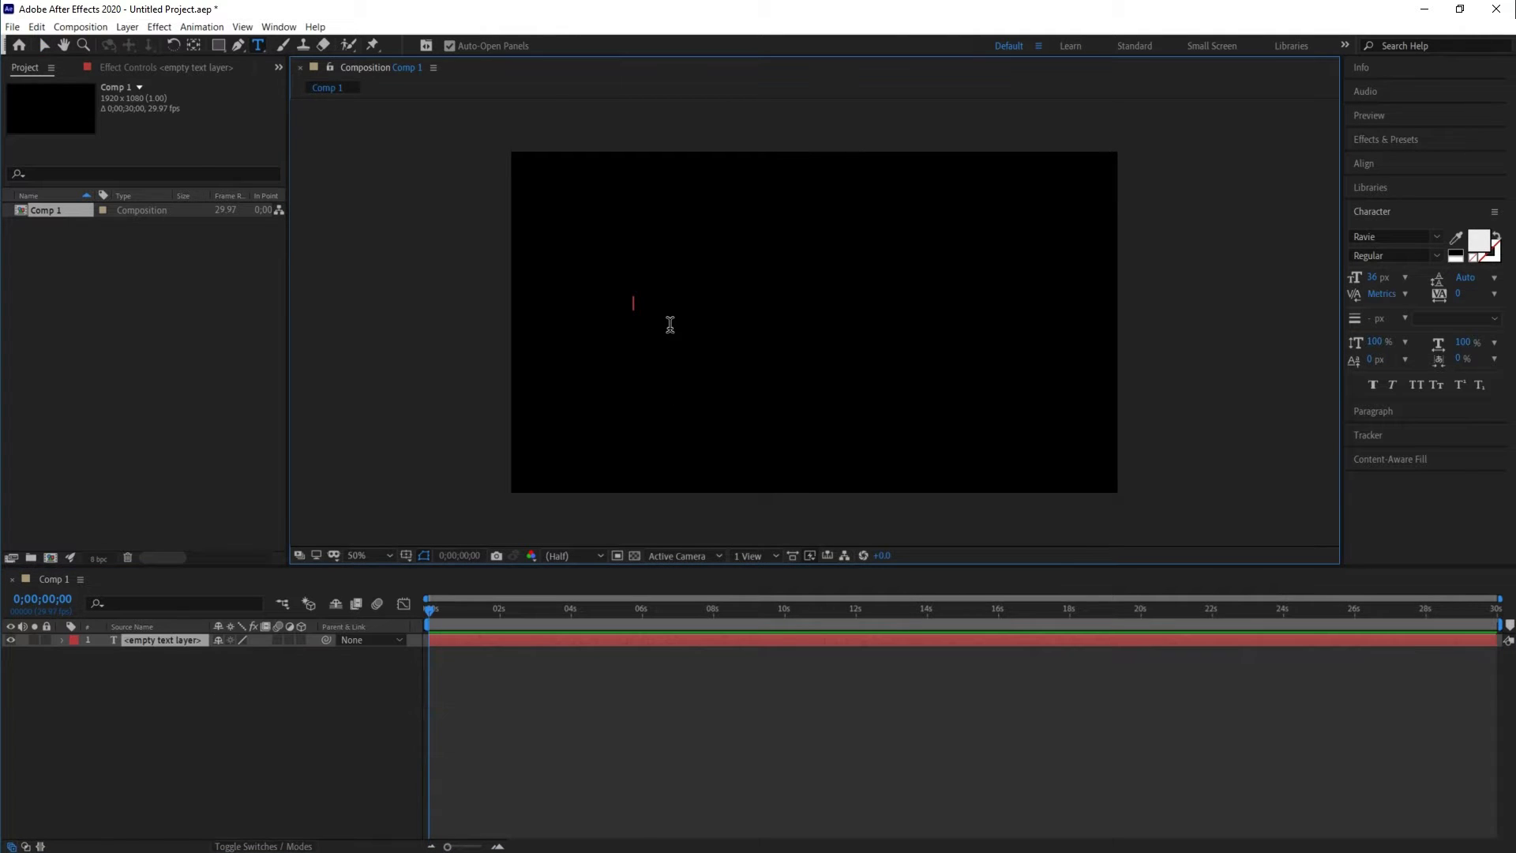
type("1452")
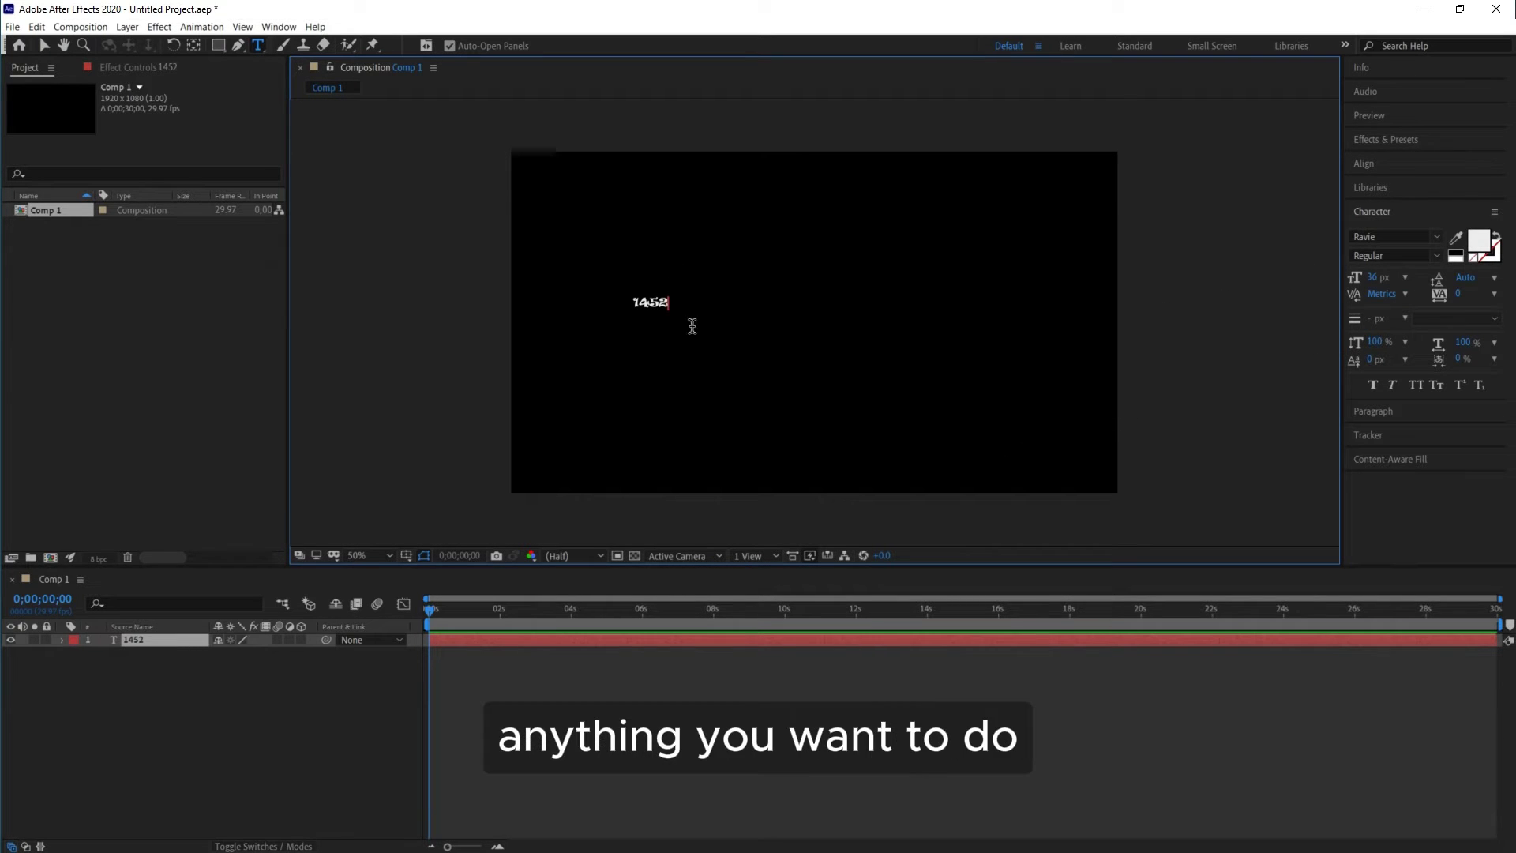
left_click(43, 48)
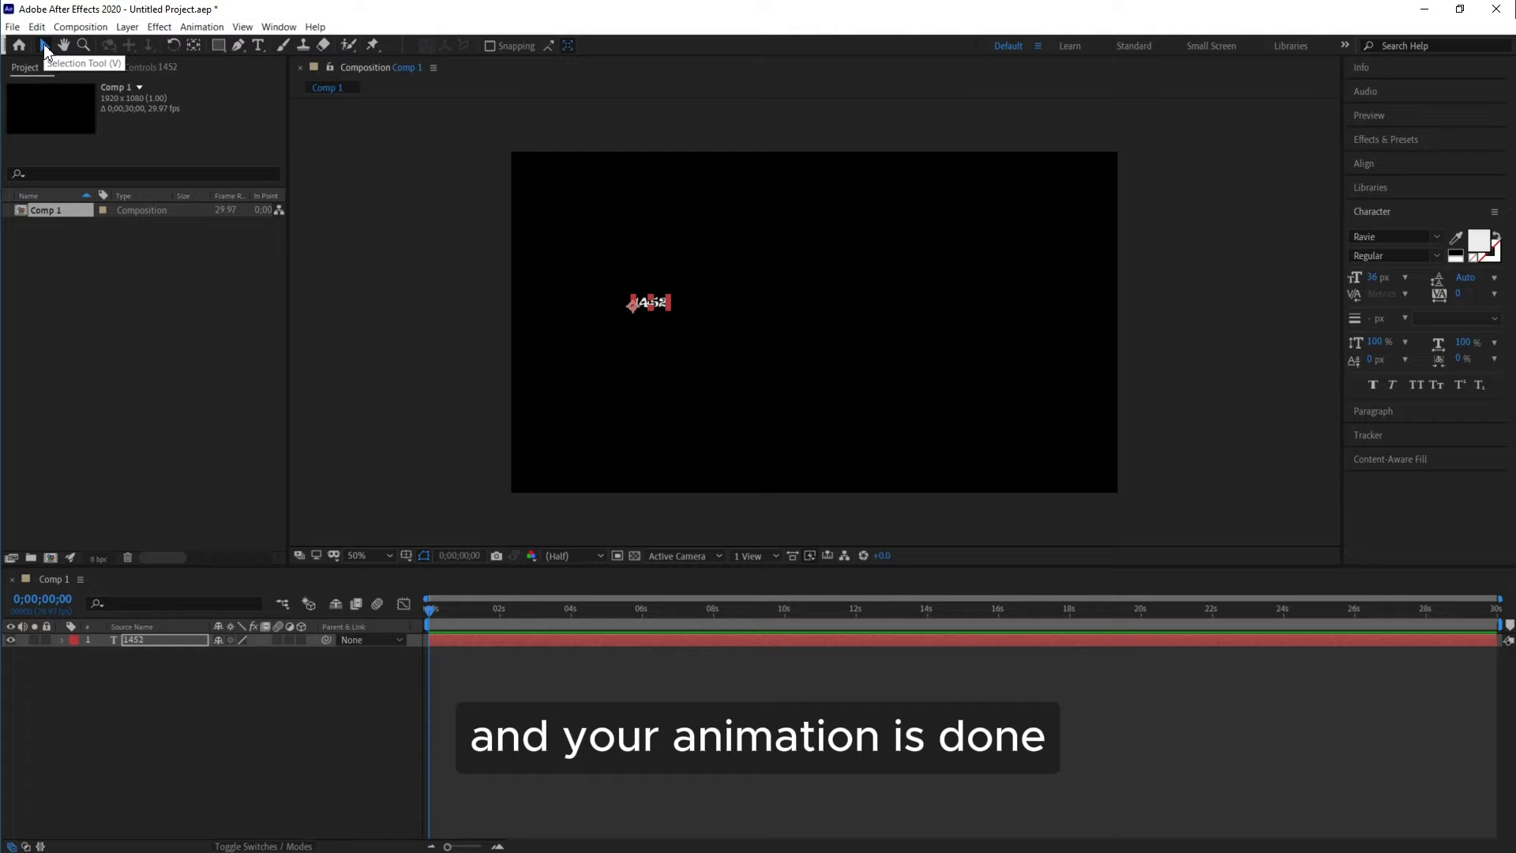
left_click_drag(671, 310, 844, 295)
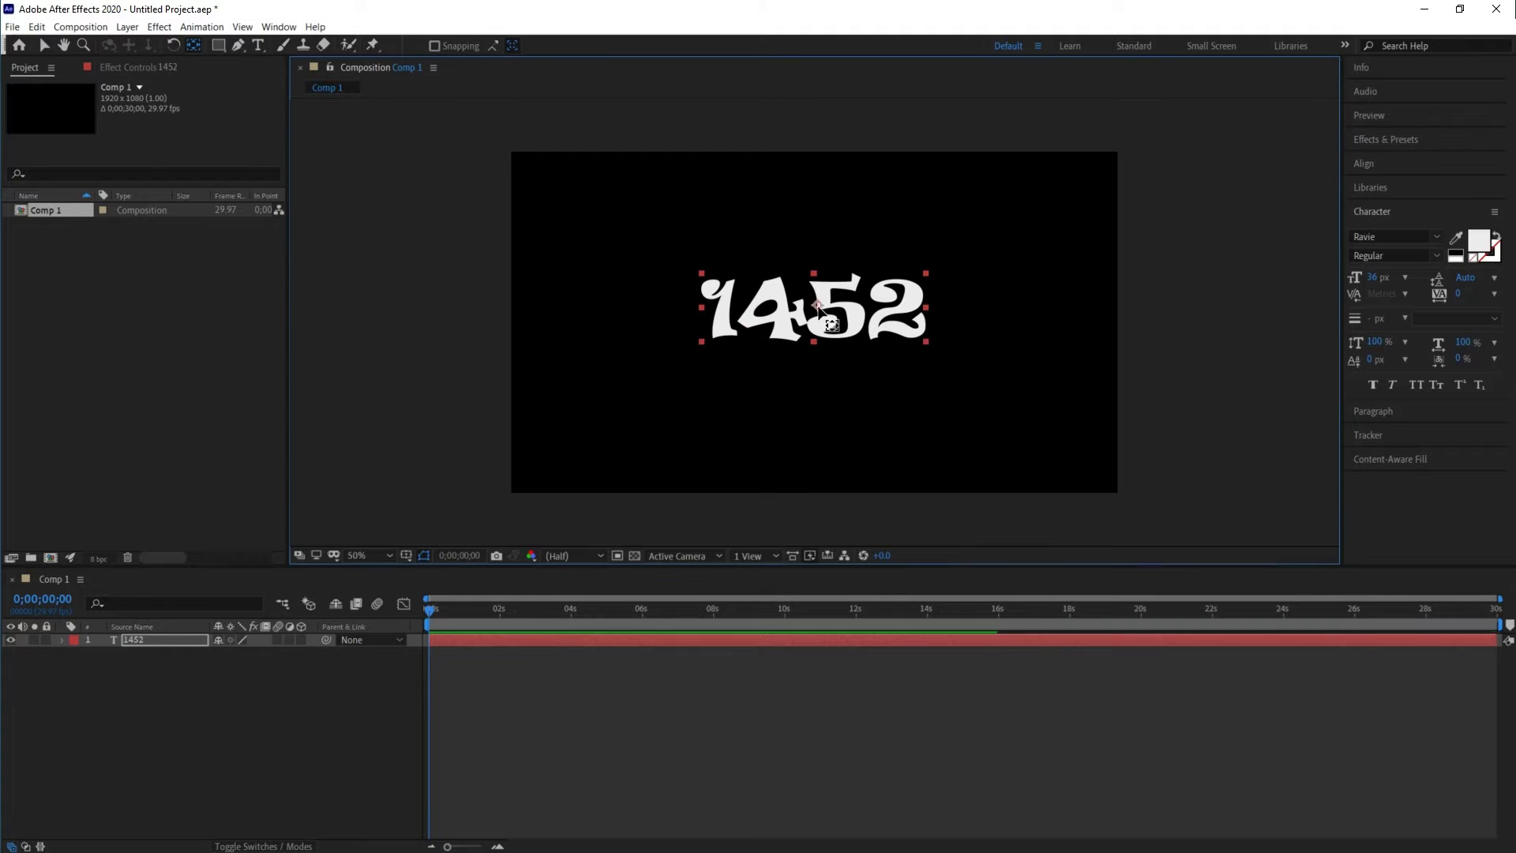
- Apply the 1. Basic Counter preset from All animation preset to the 1452 text layer and preview the animation
left_click(482, 640)
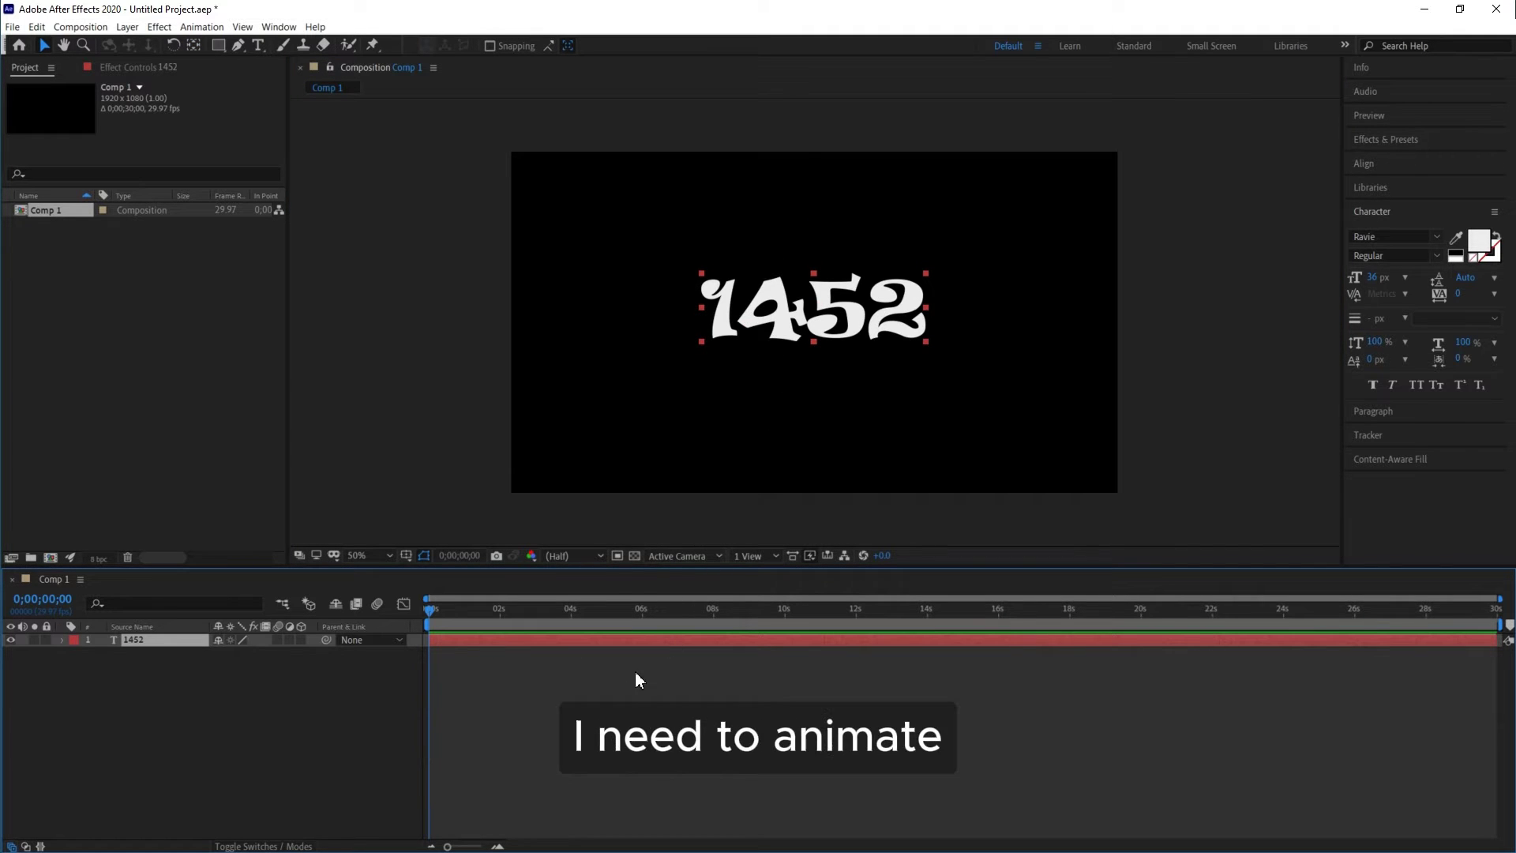
left_click(1375, 140)
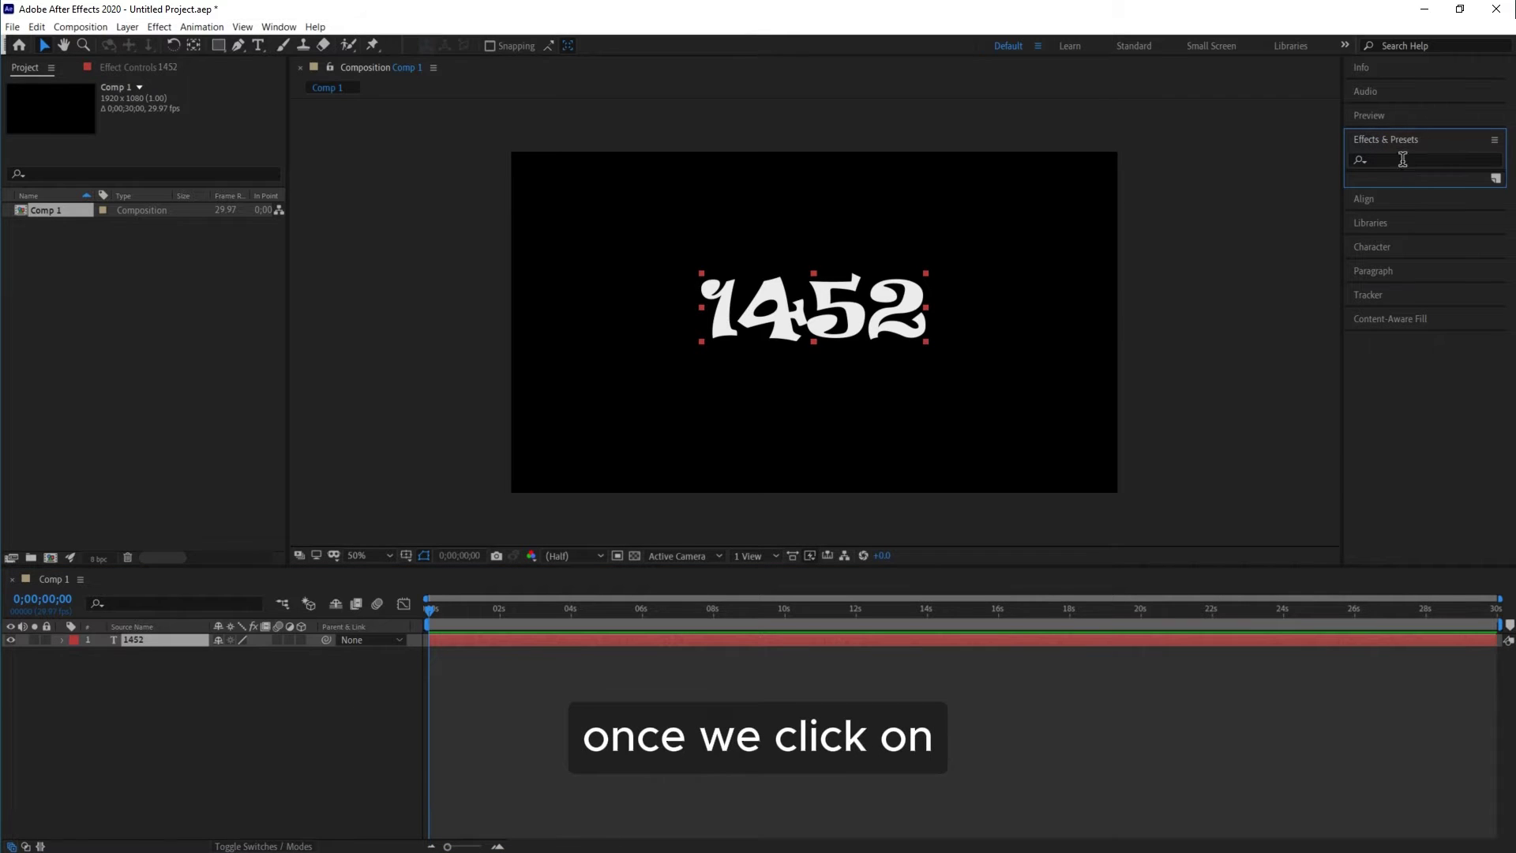
left_click(1403, 160)
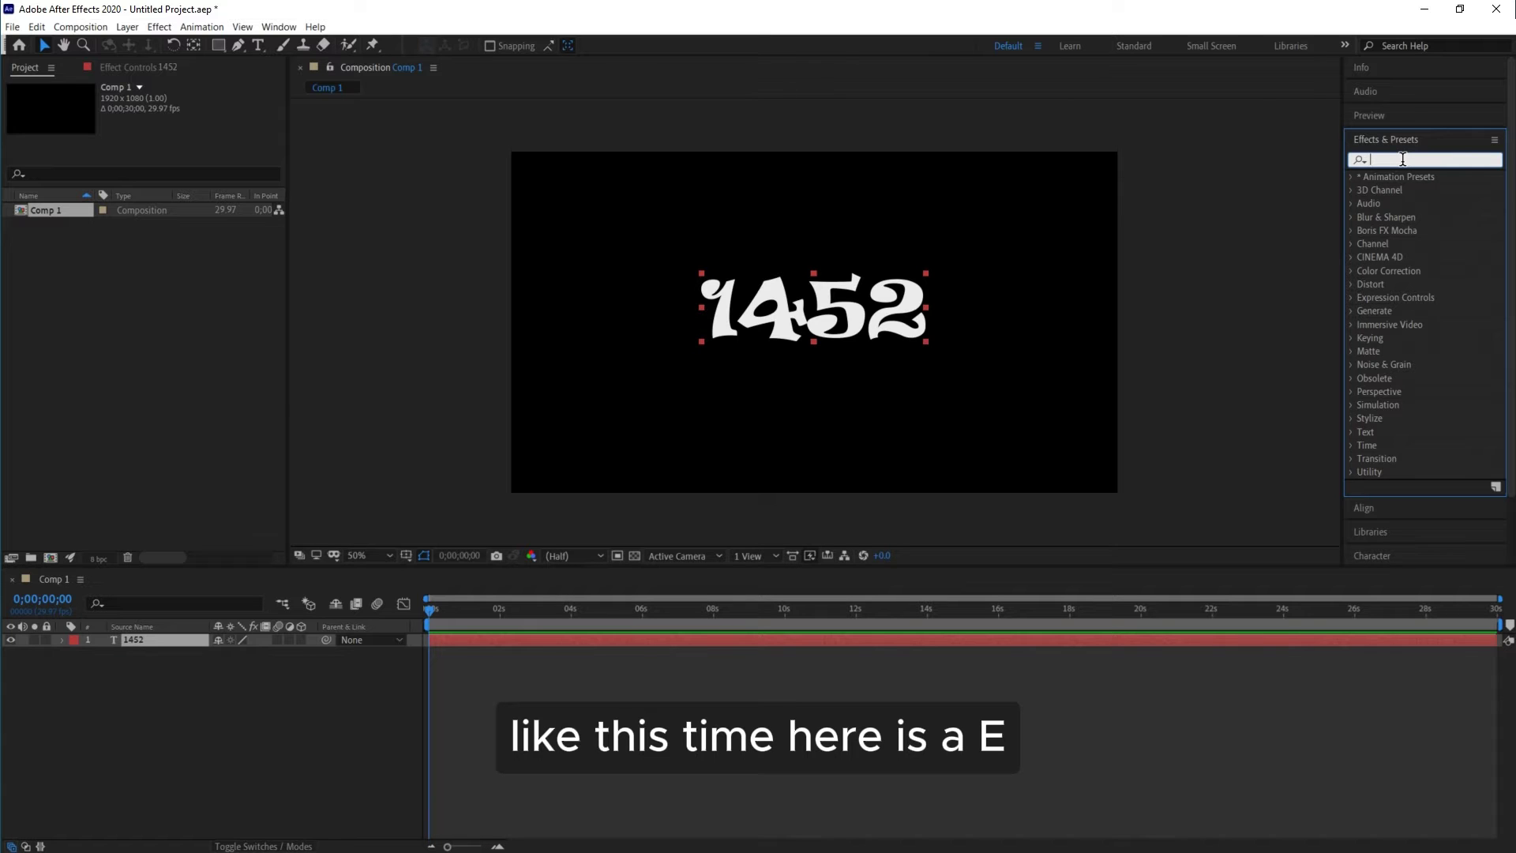
type("a")
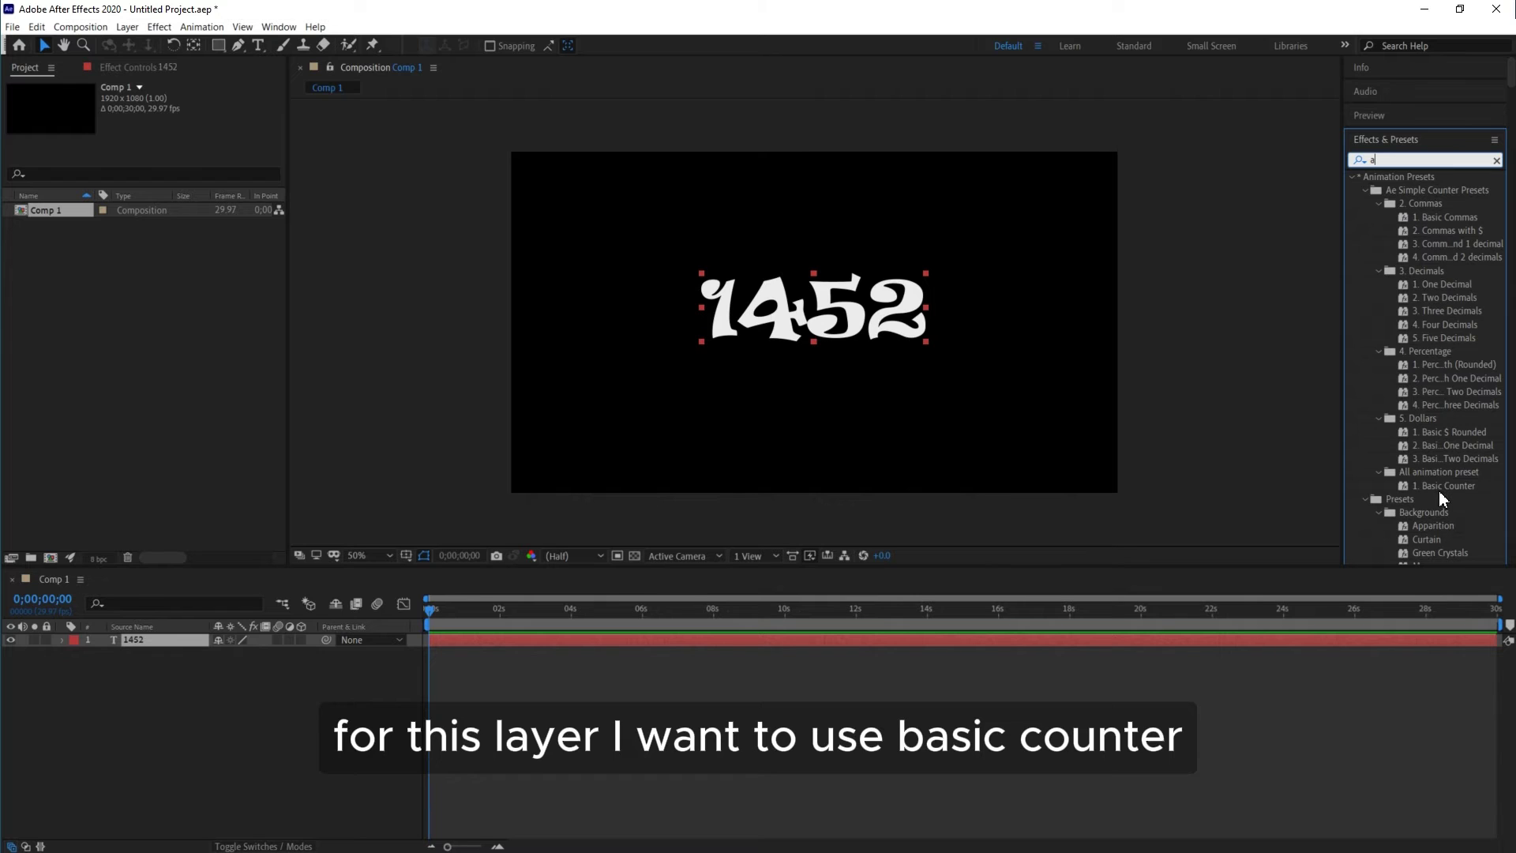
left_click_drag(1446, 483, 483, 641)
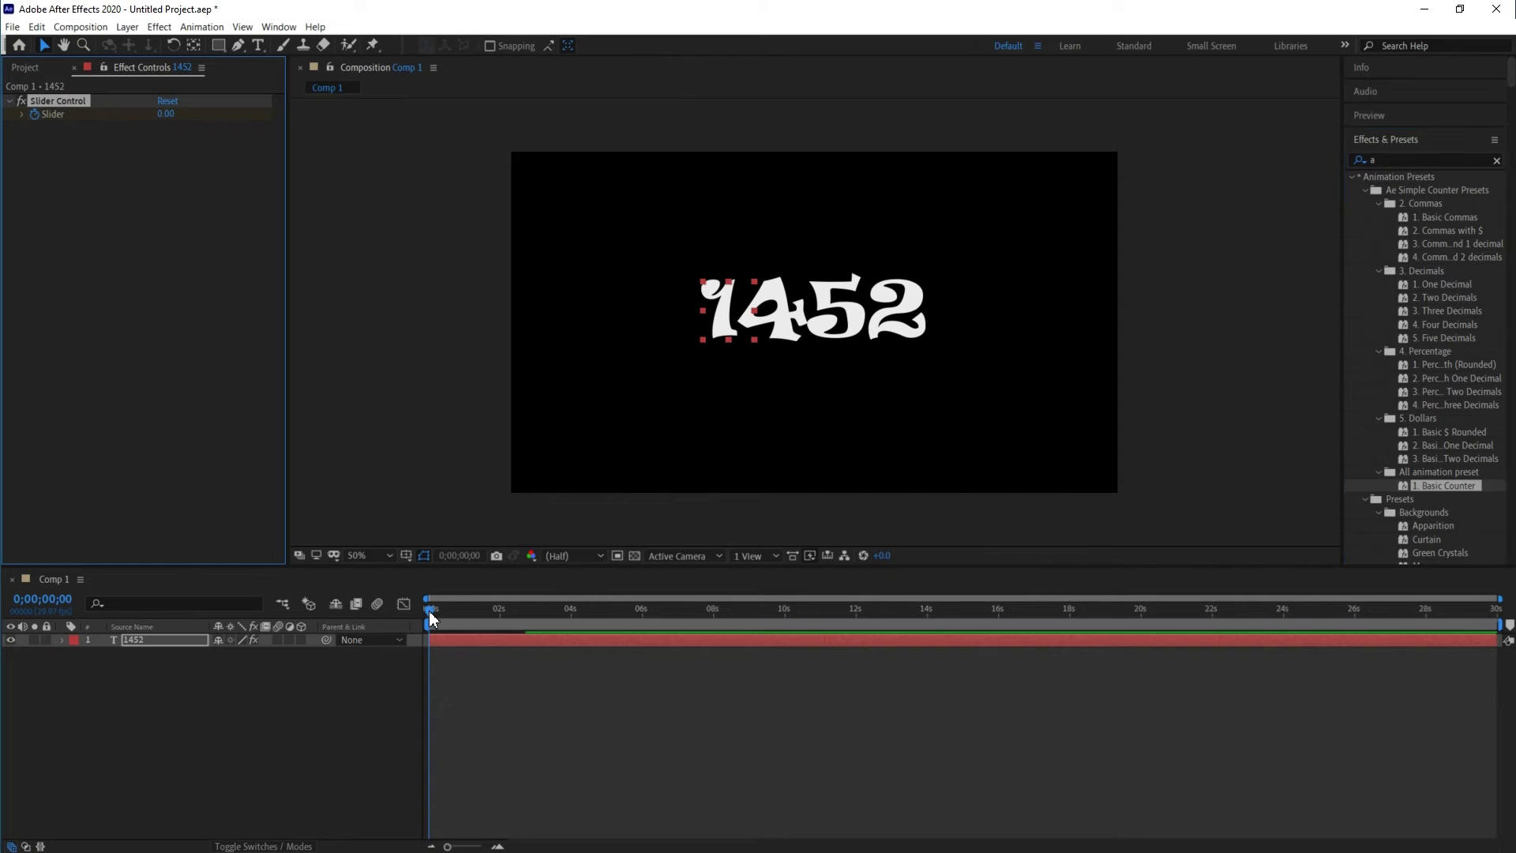
key("space")
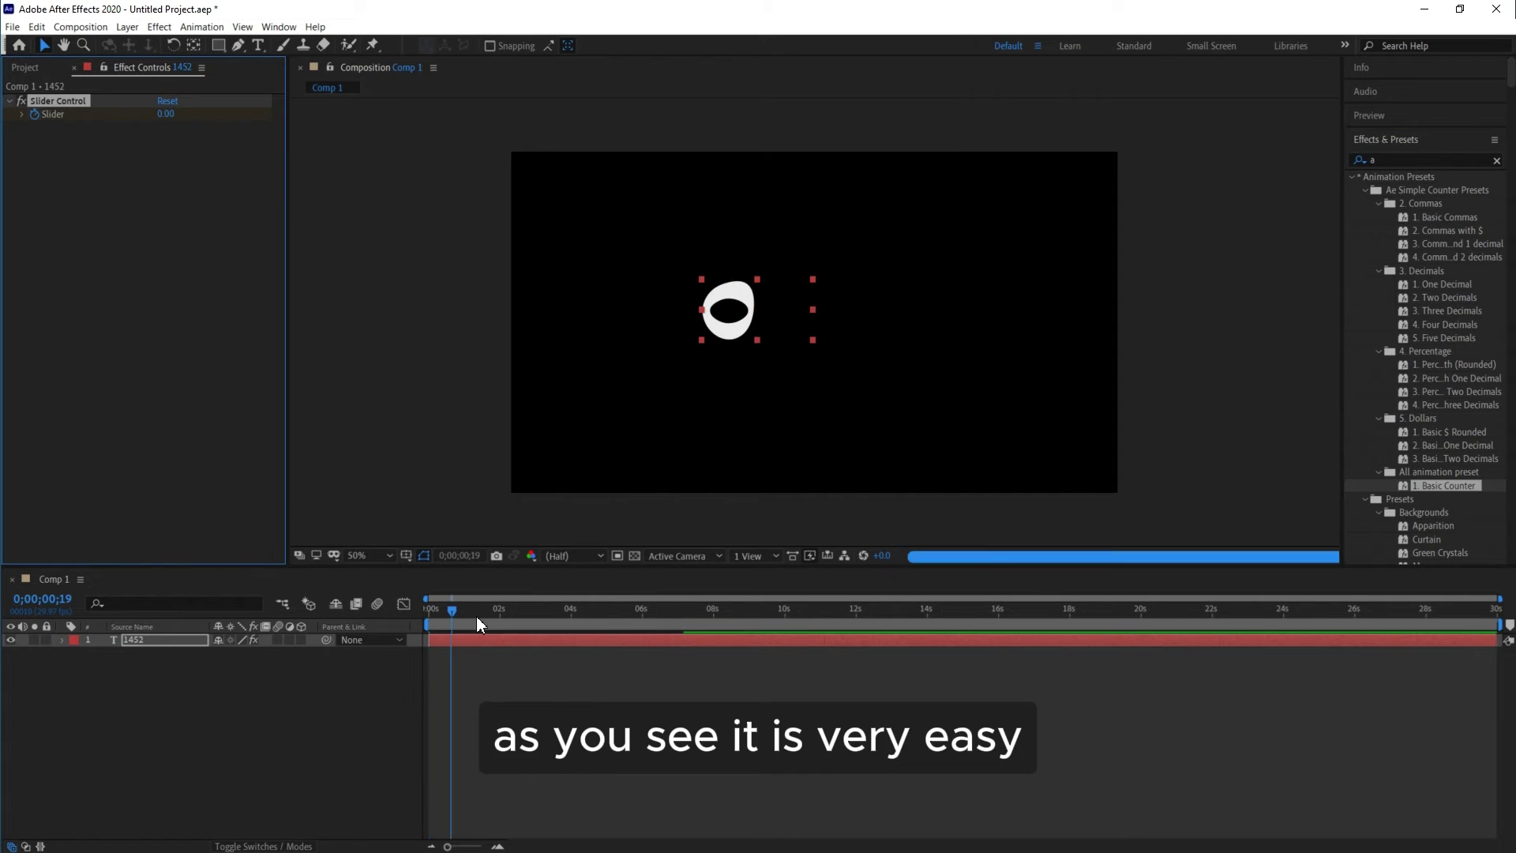
key("space")
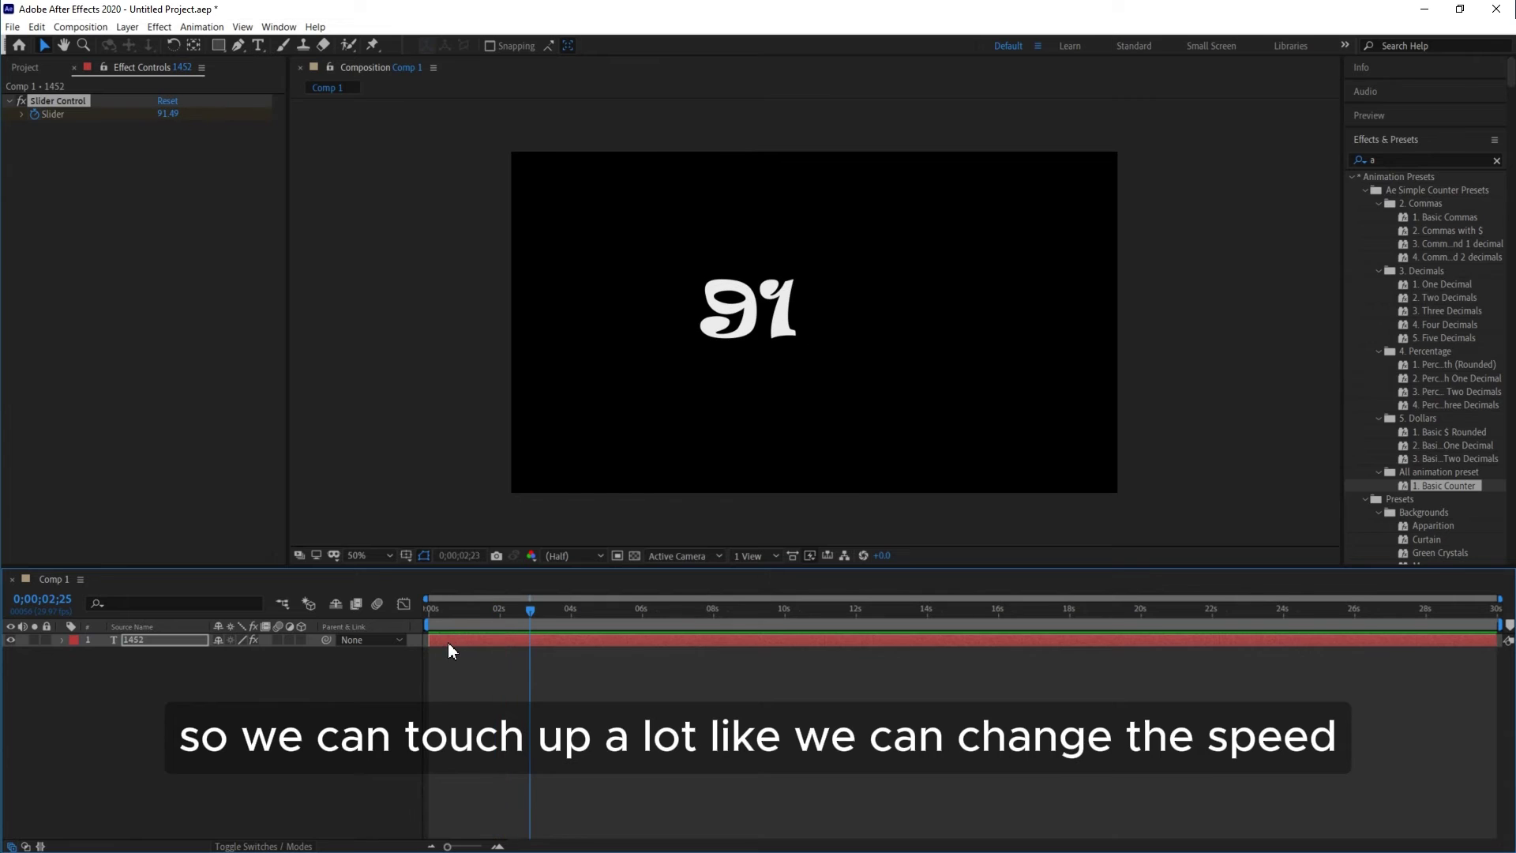
- Reveal the 1452 layer's modified properties and inspect the options available for the second Slider keyframe
left_click(448, 641)
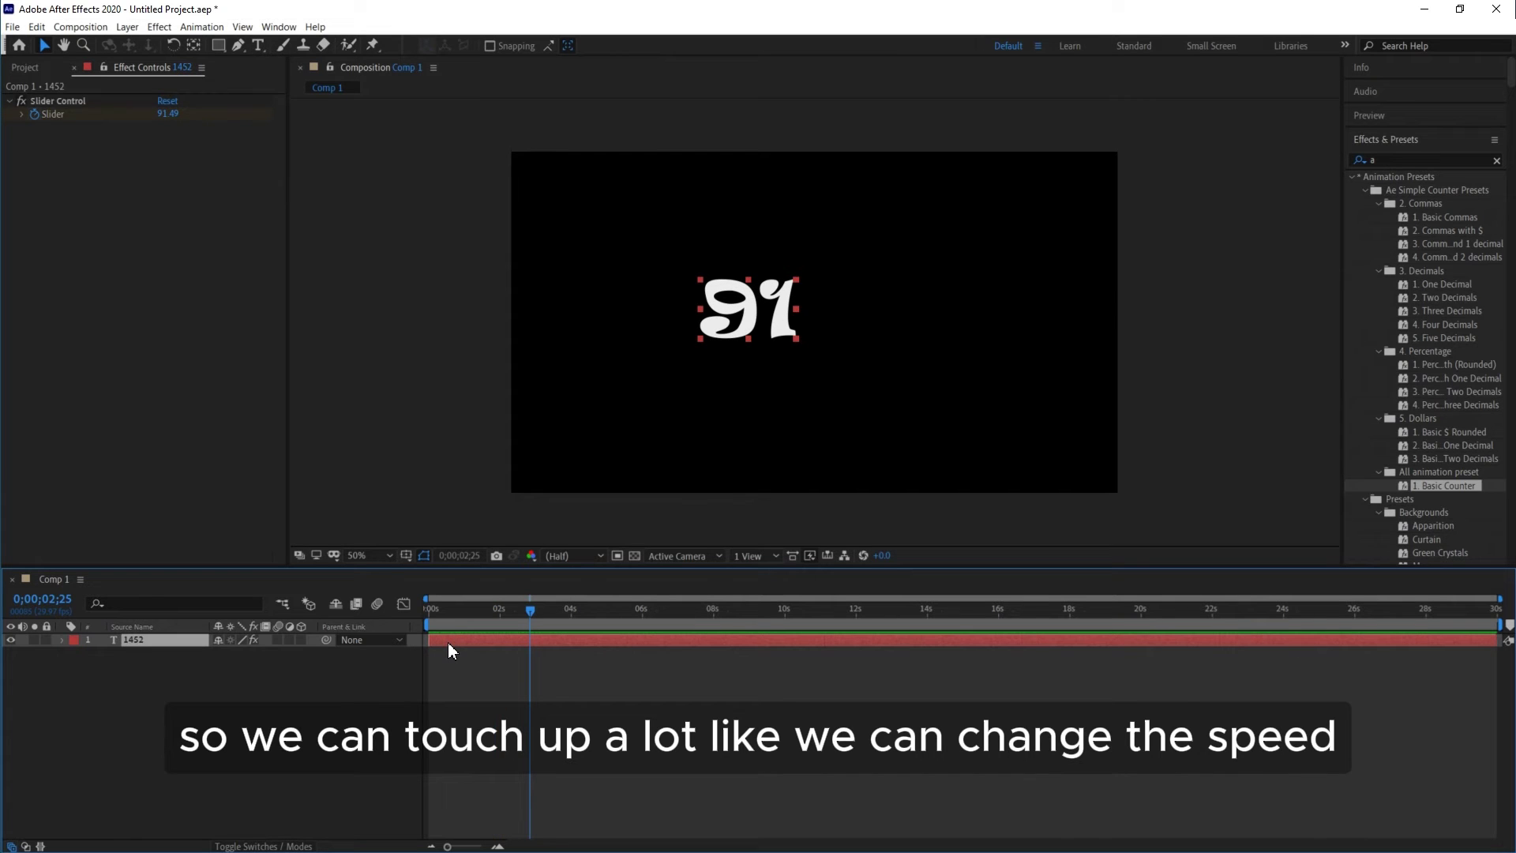
key("u")
key("u")
left_click(436, 720)
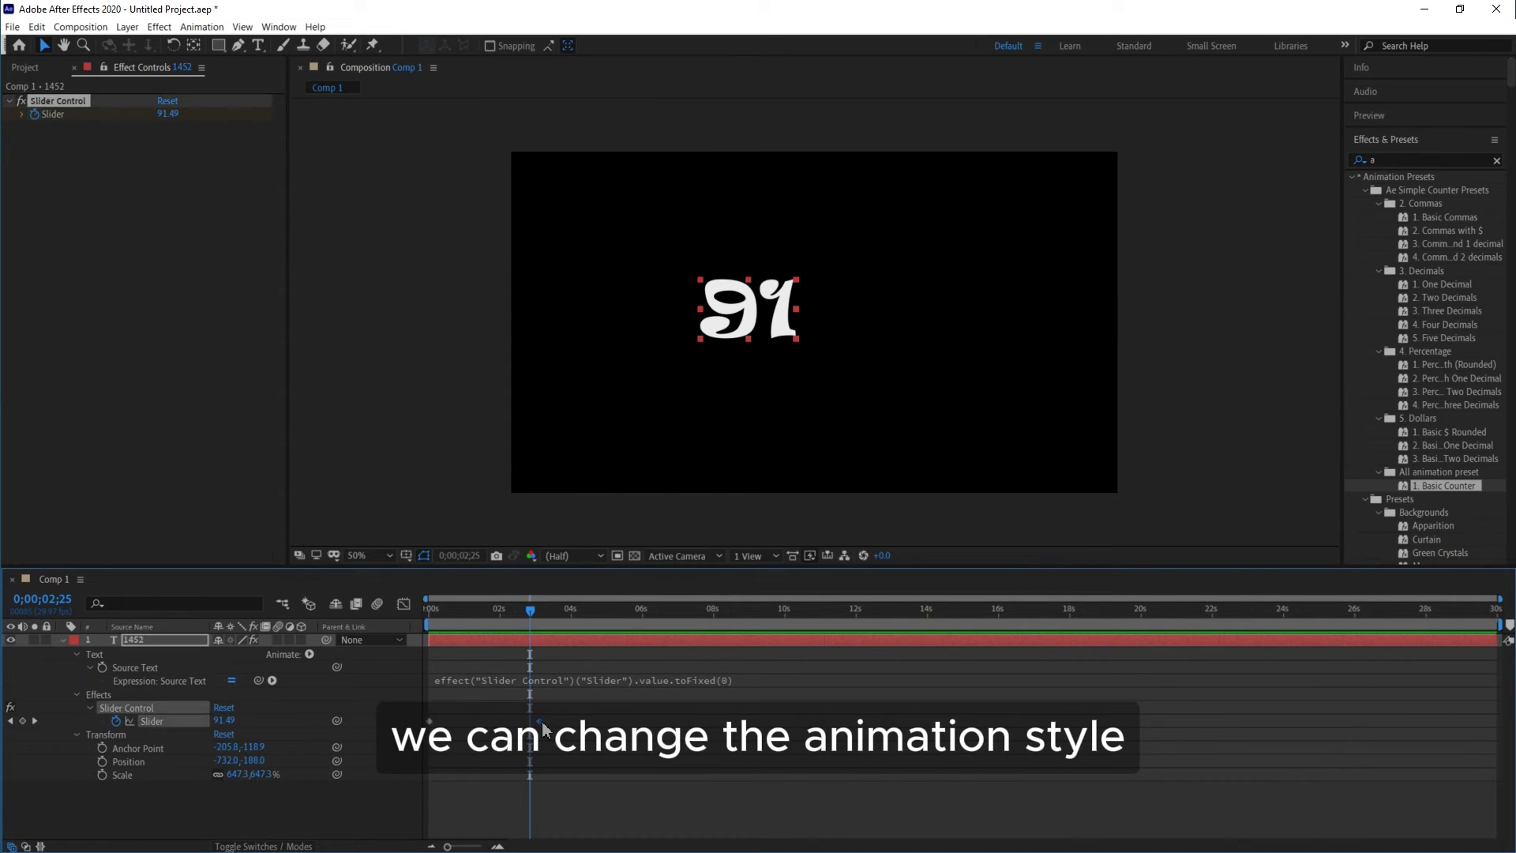
right_click(539, 722)
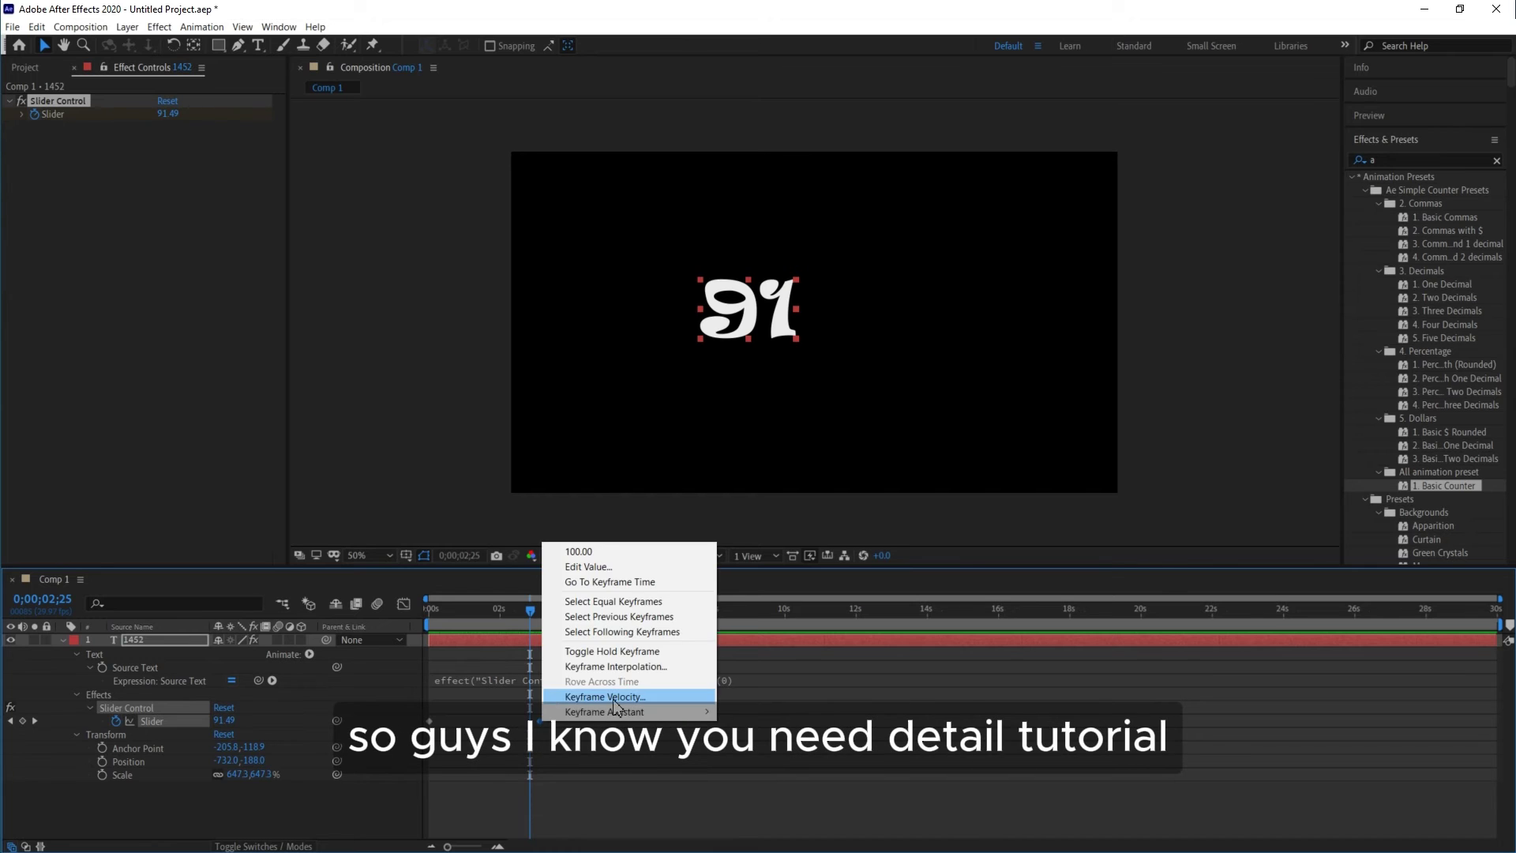
mouse_move(631, 713)
left_click(757, 627)
- Play the counter animation from the start and scrub back to about 0;00;02;14
key("Home")
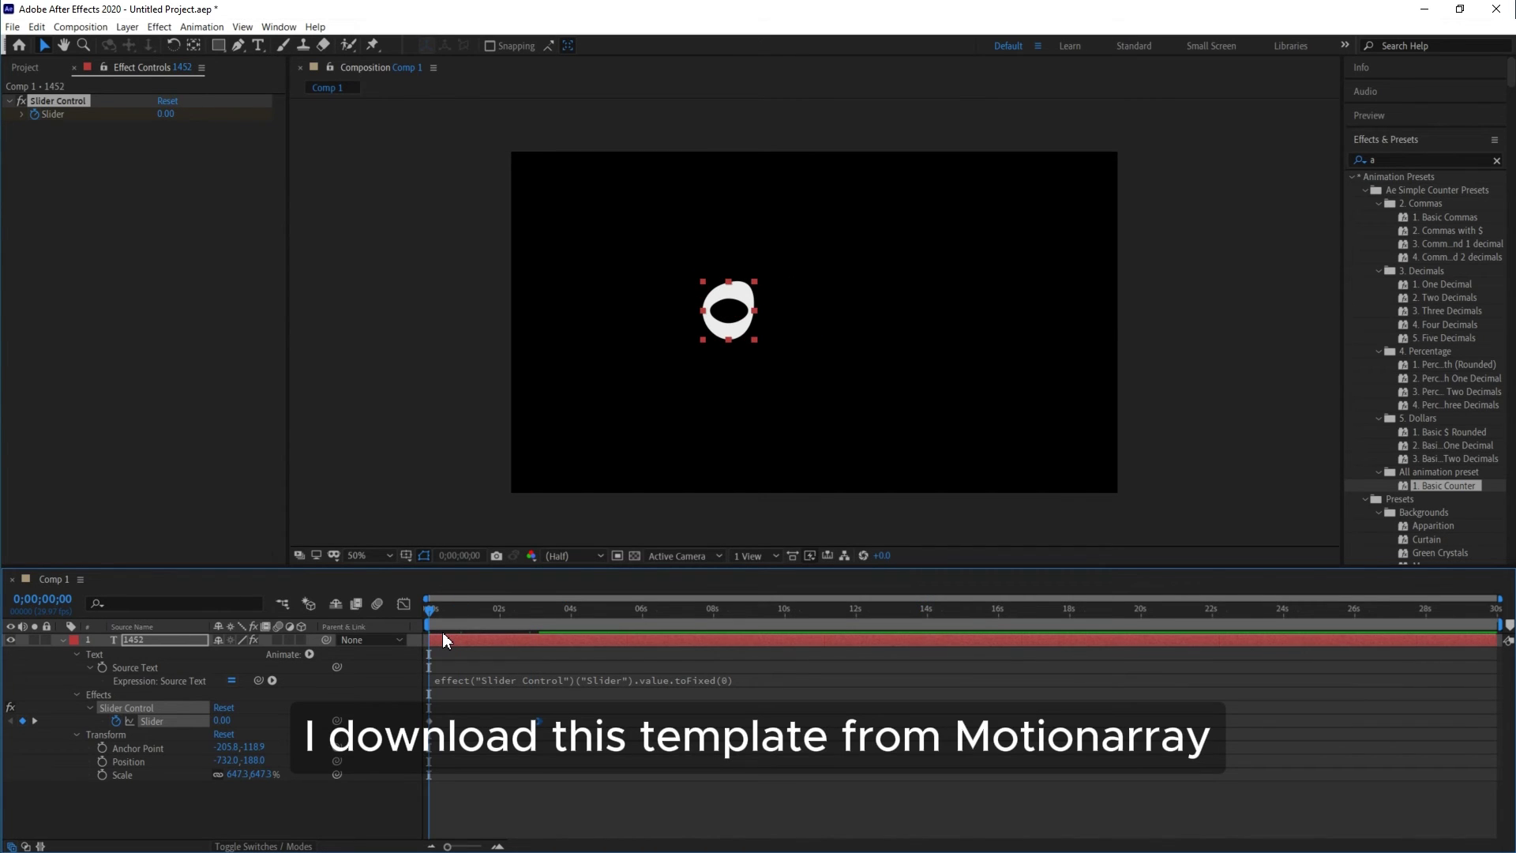
key("space")
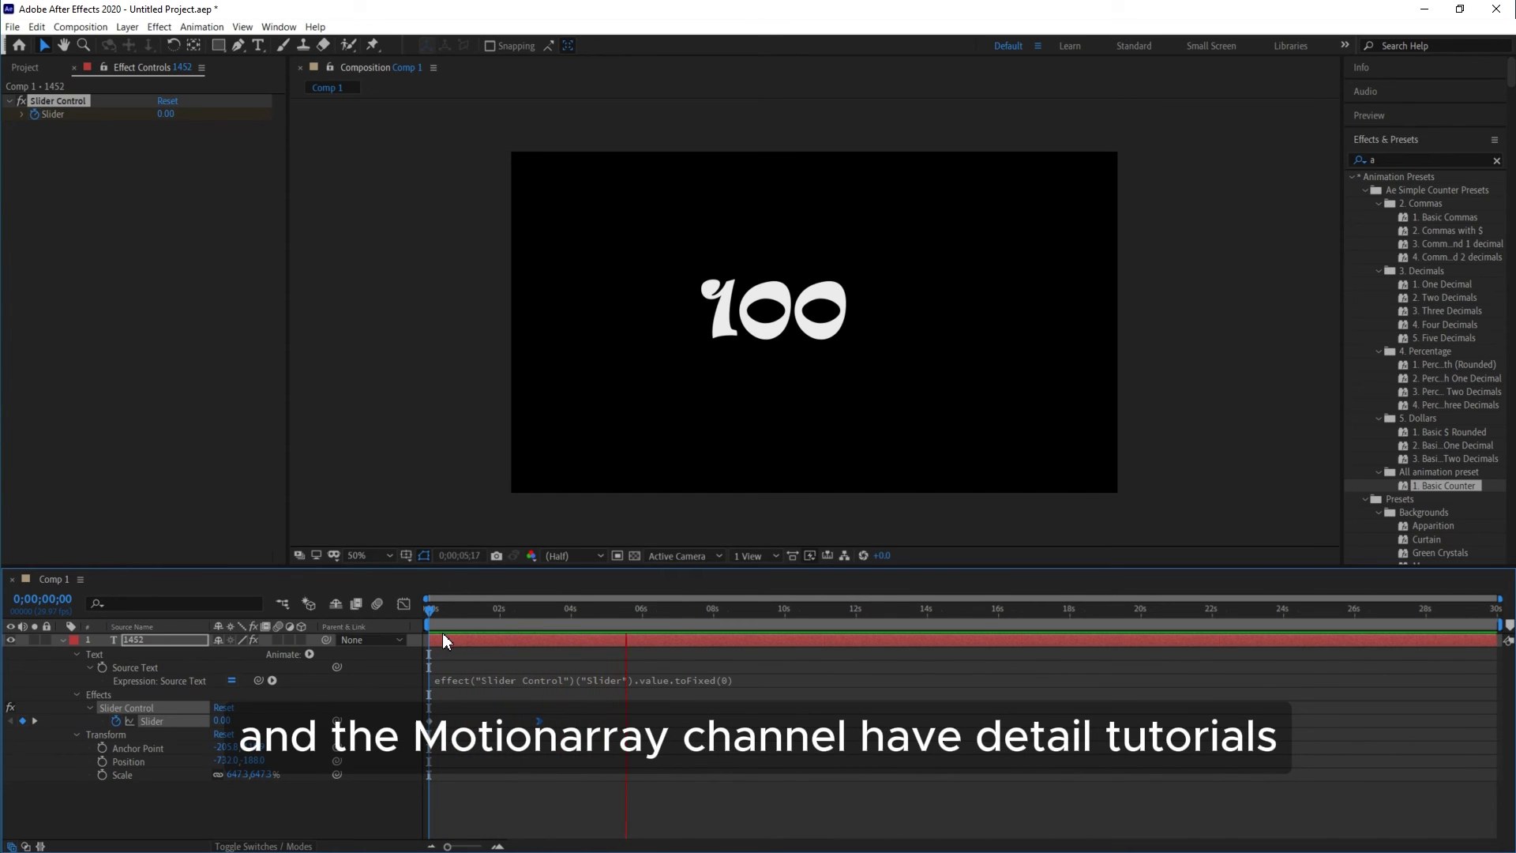
left_click_drag(651, 612, 516, 647)
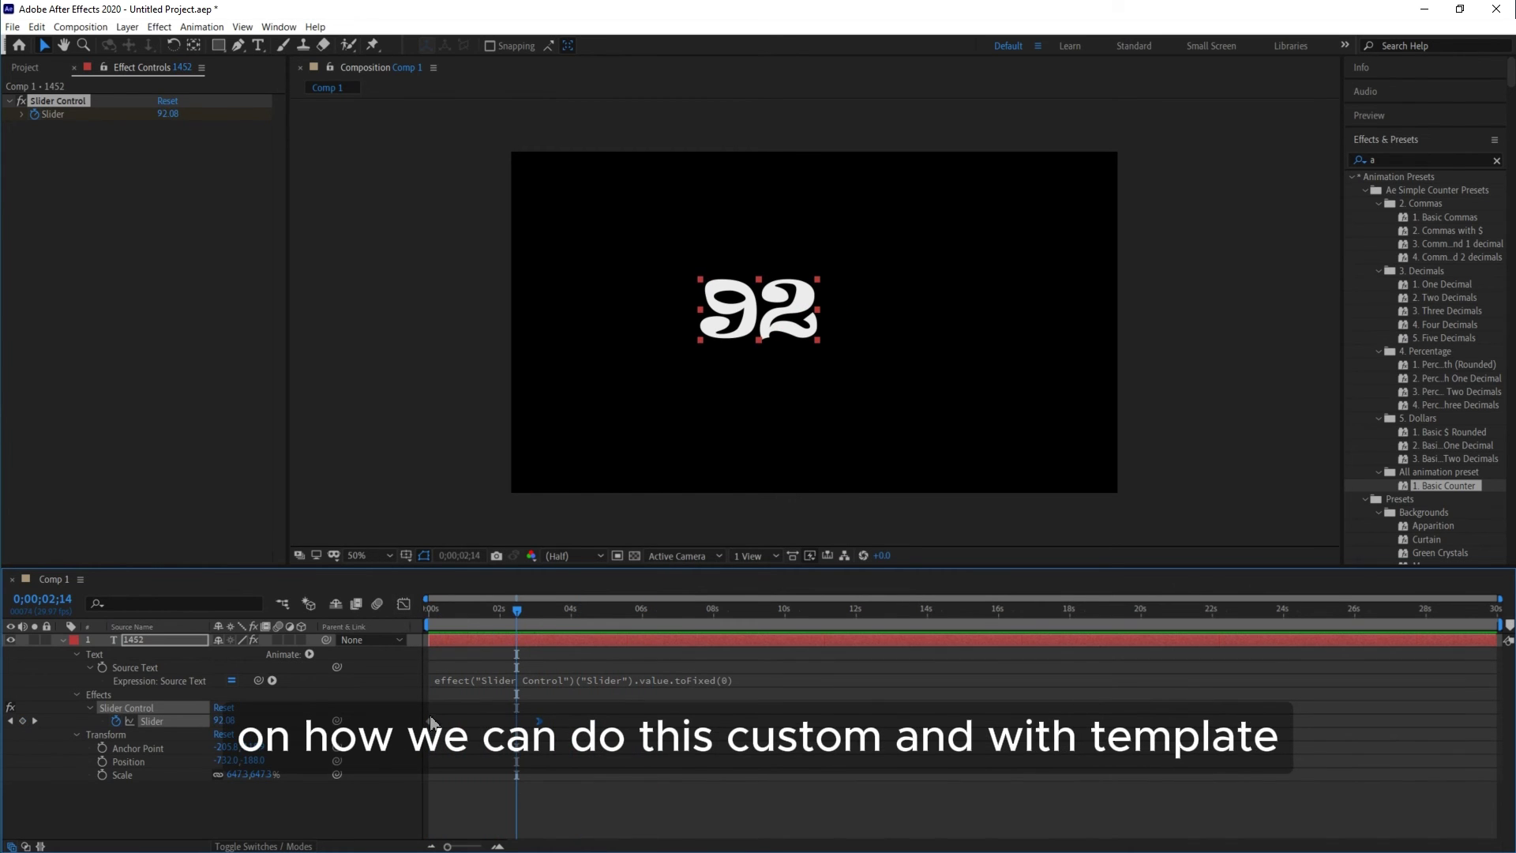